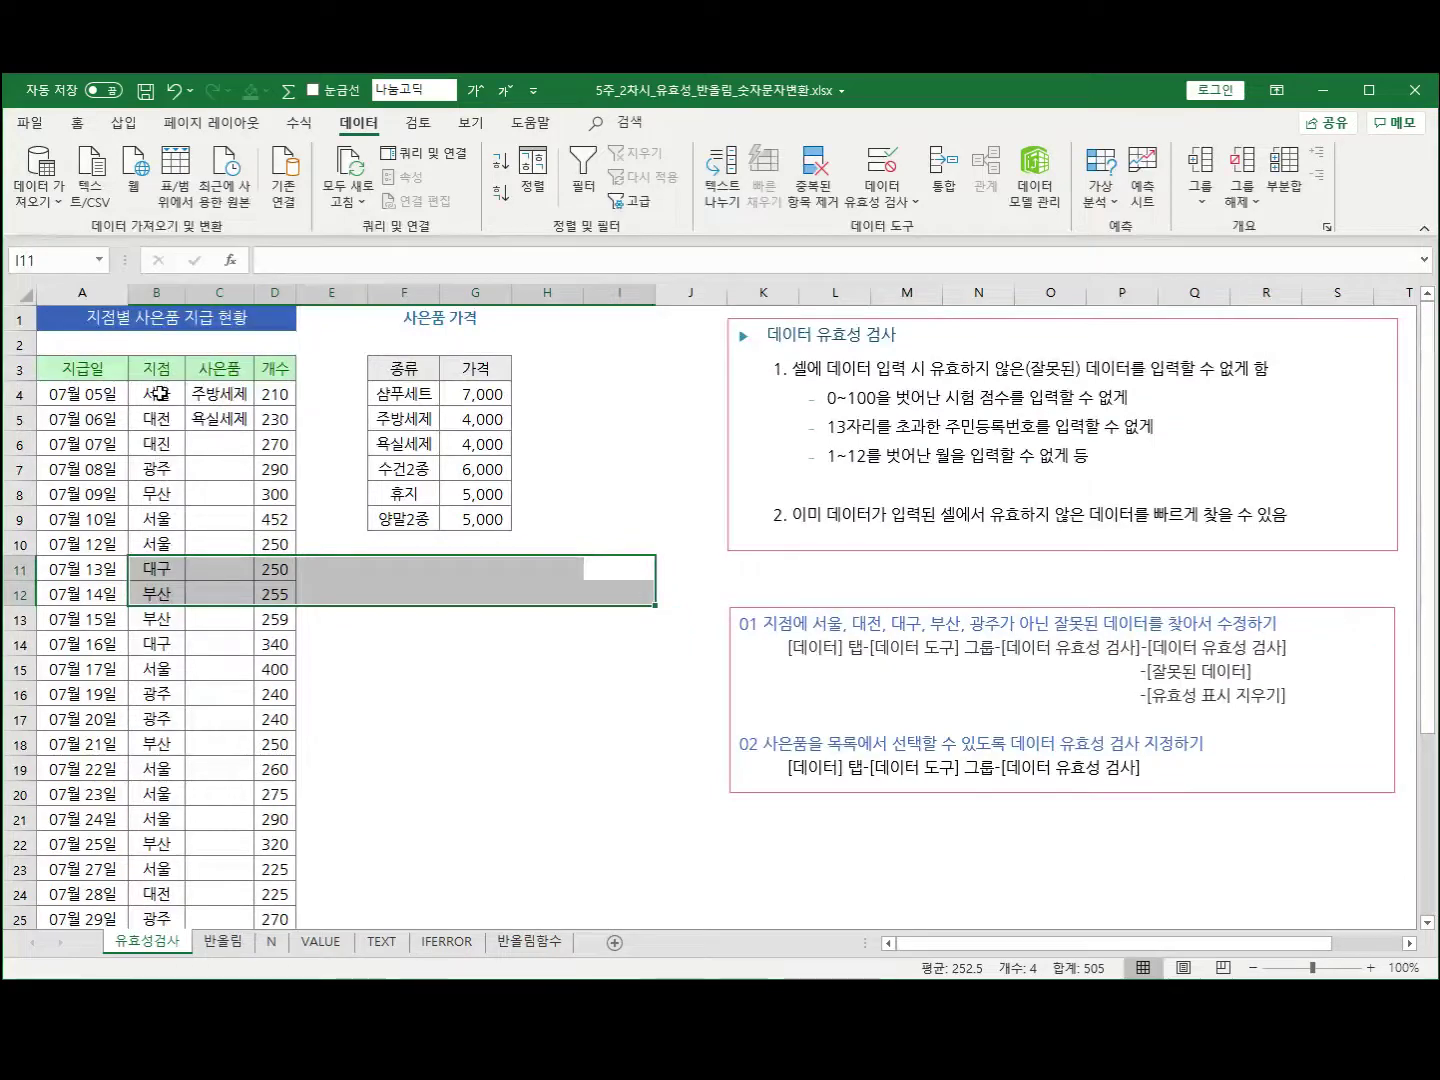
left_click(159, 394)
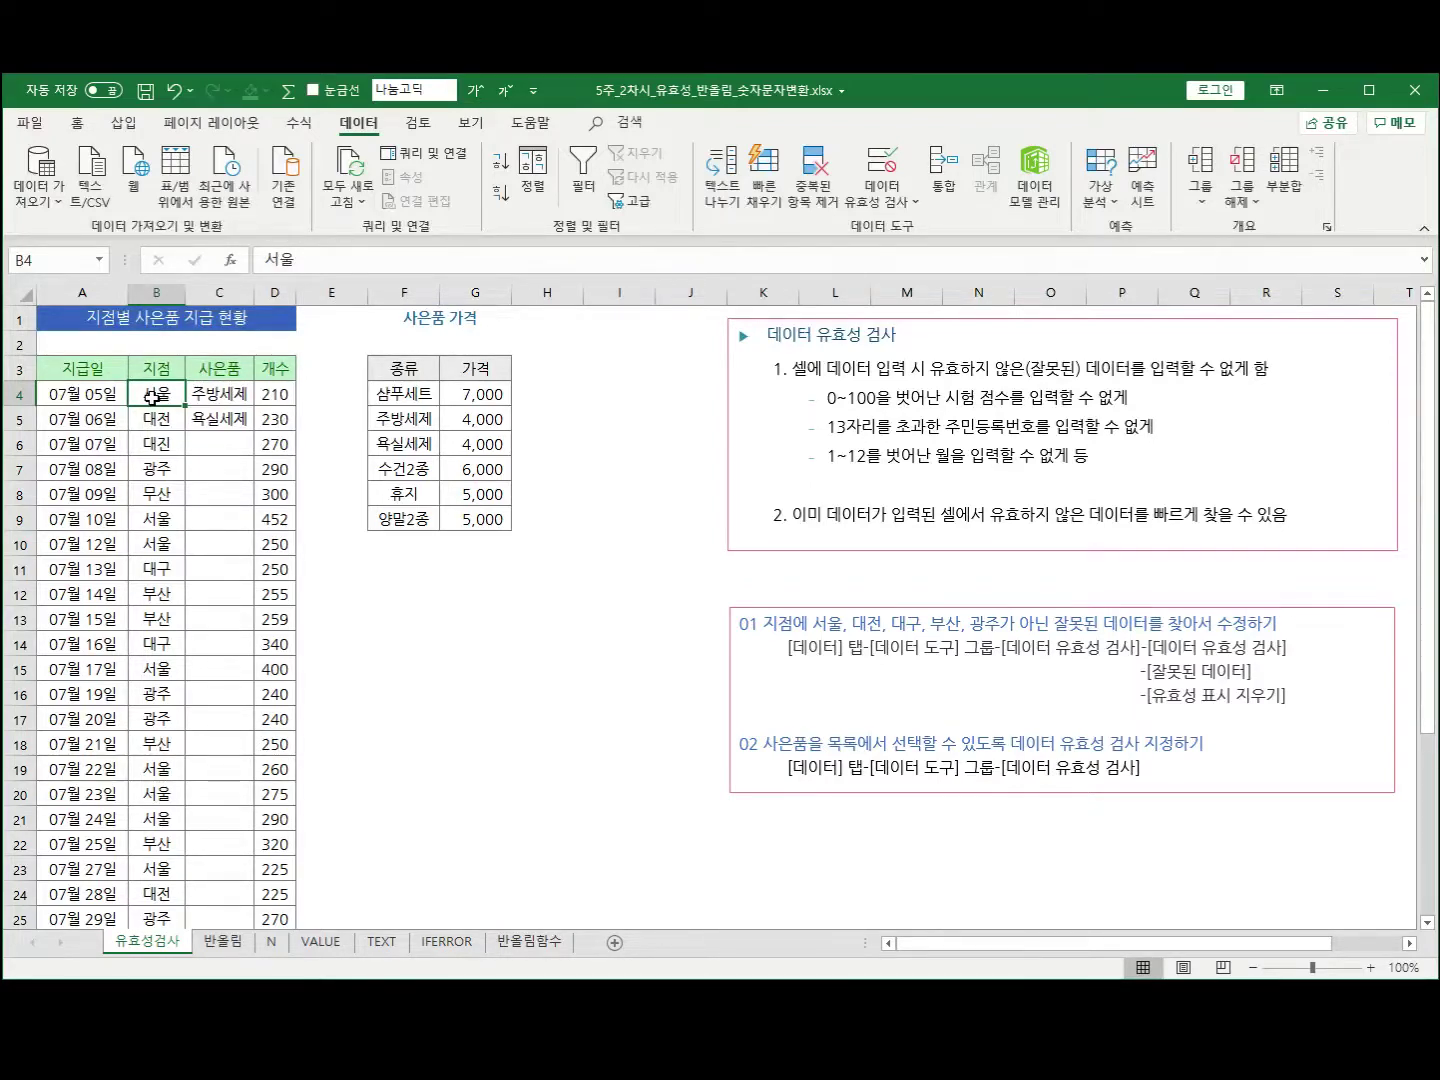
key("ctrl+shift+Down")
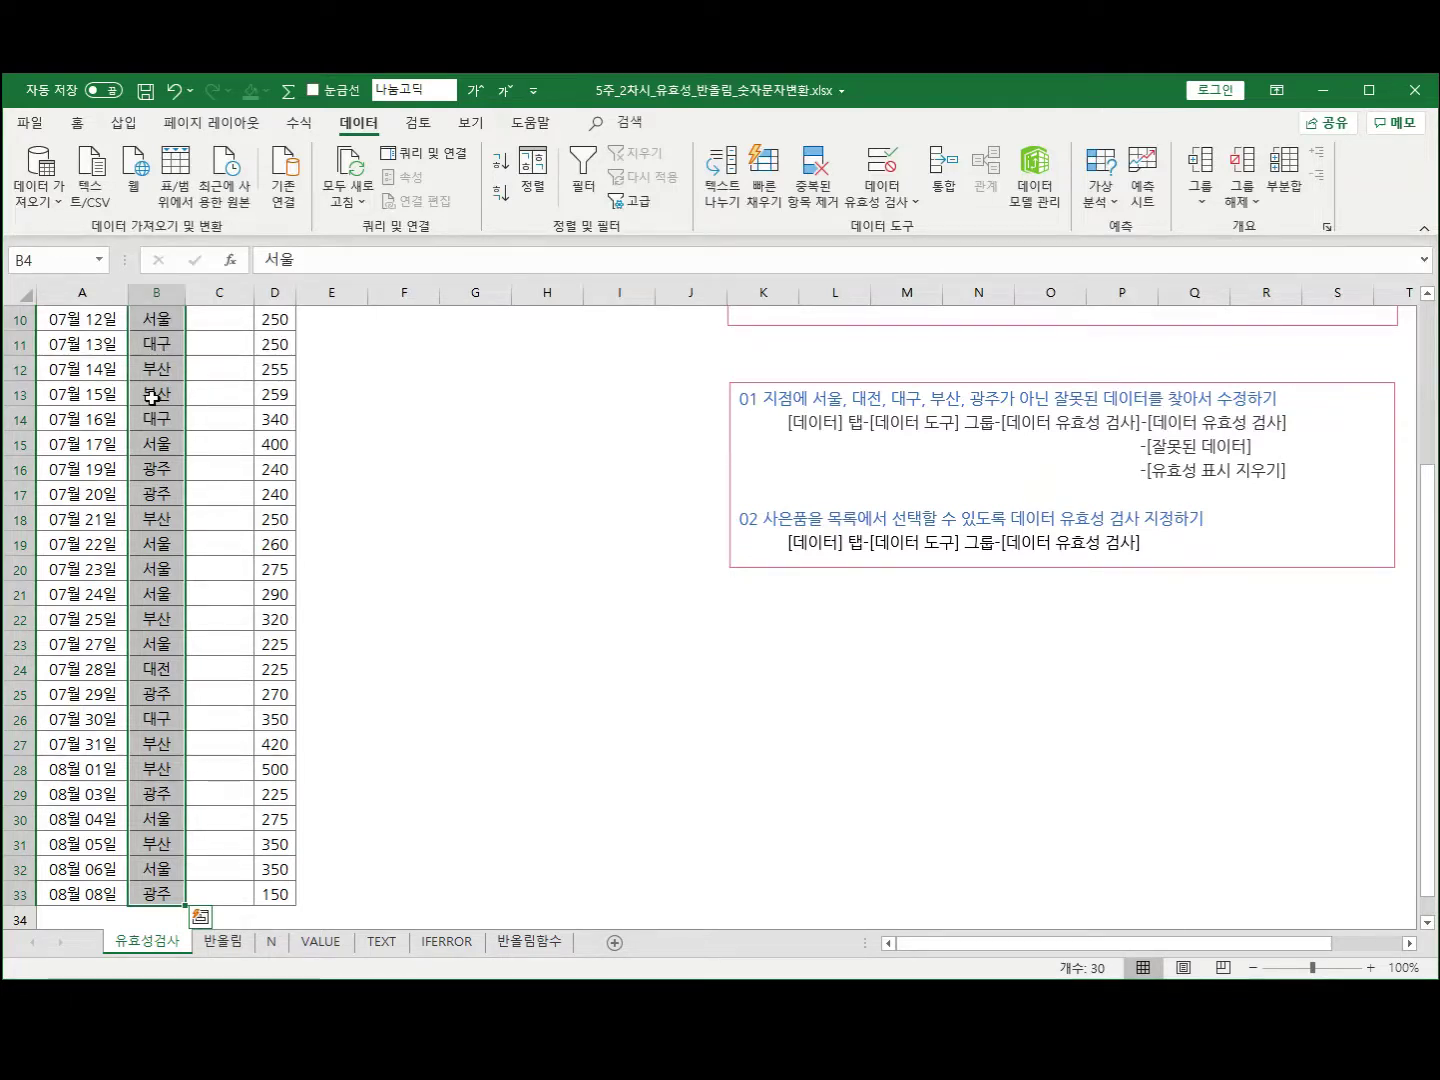
scroll(178, 453, "up", 2)
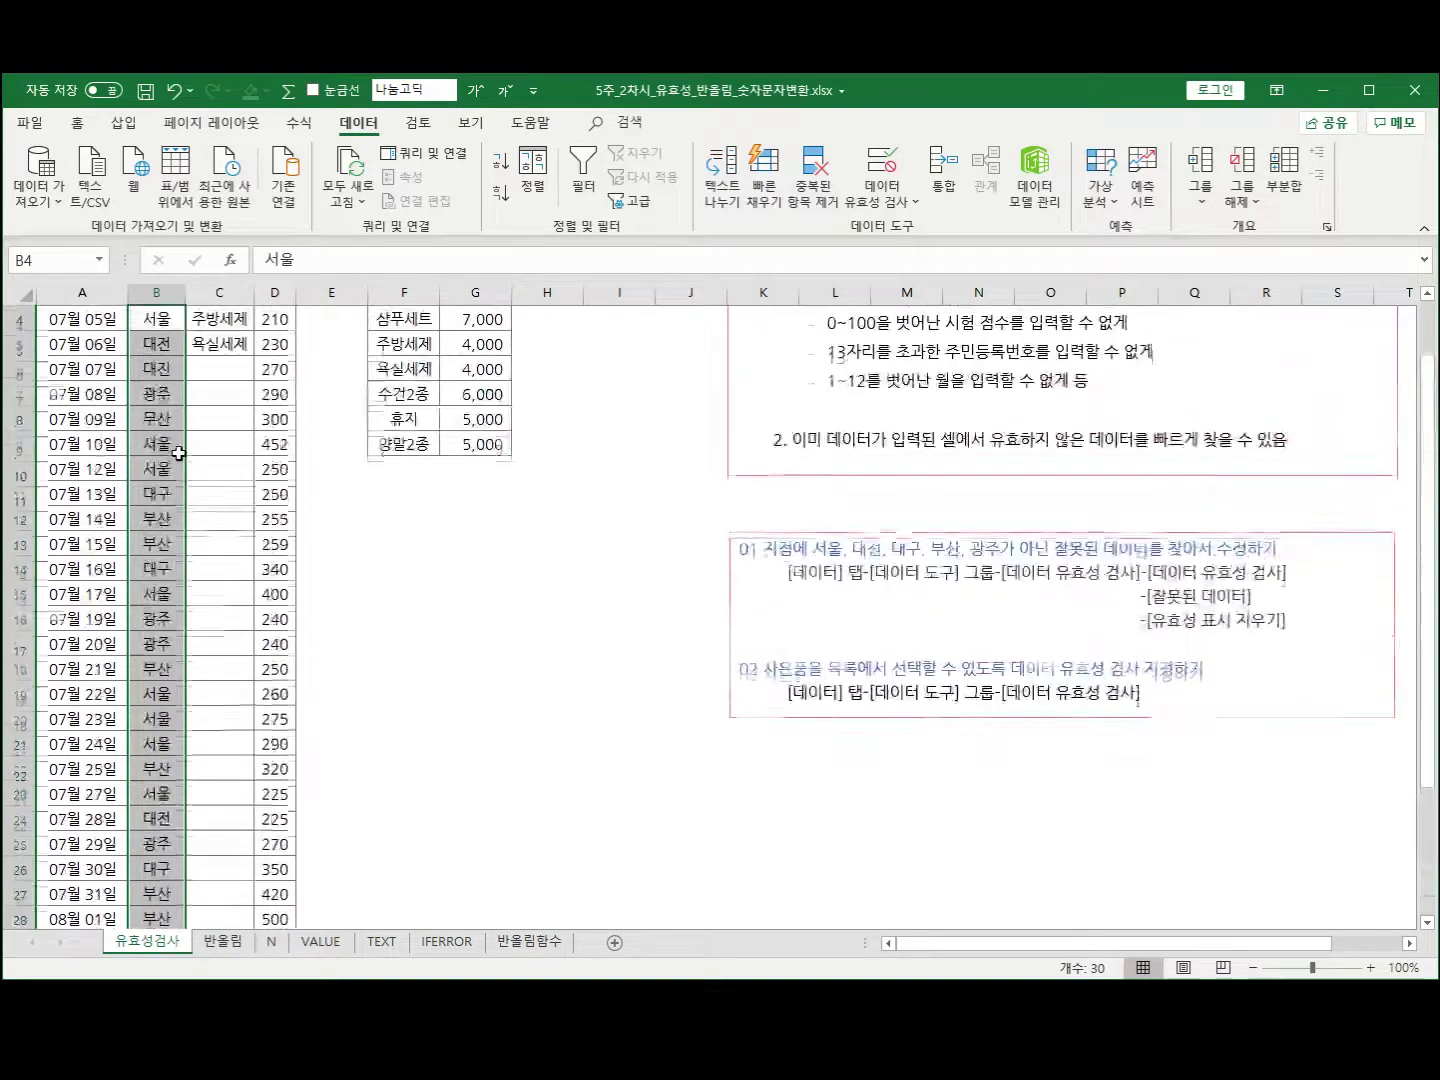
scroll(178, 454, "up", 1)
Select all the 지점 entries in B4:B33
left_click(140, 395)
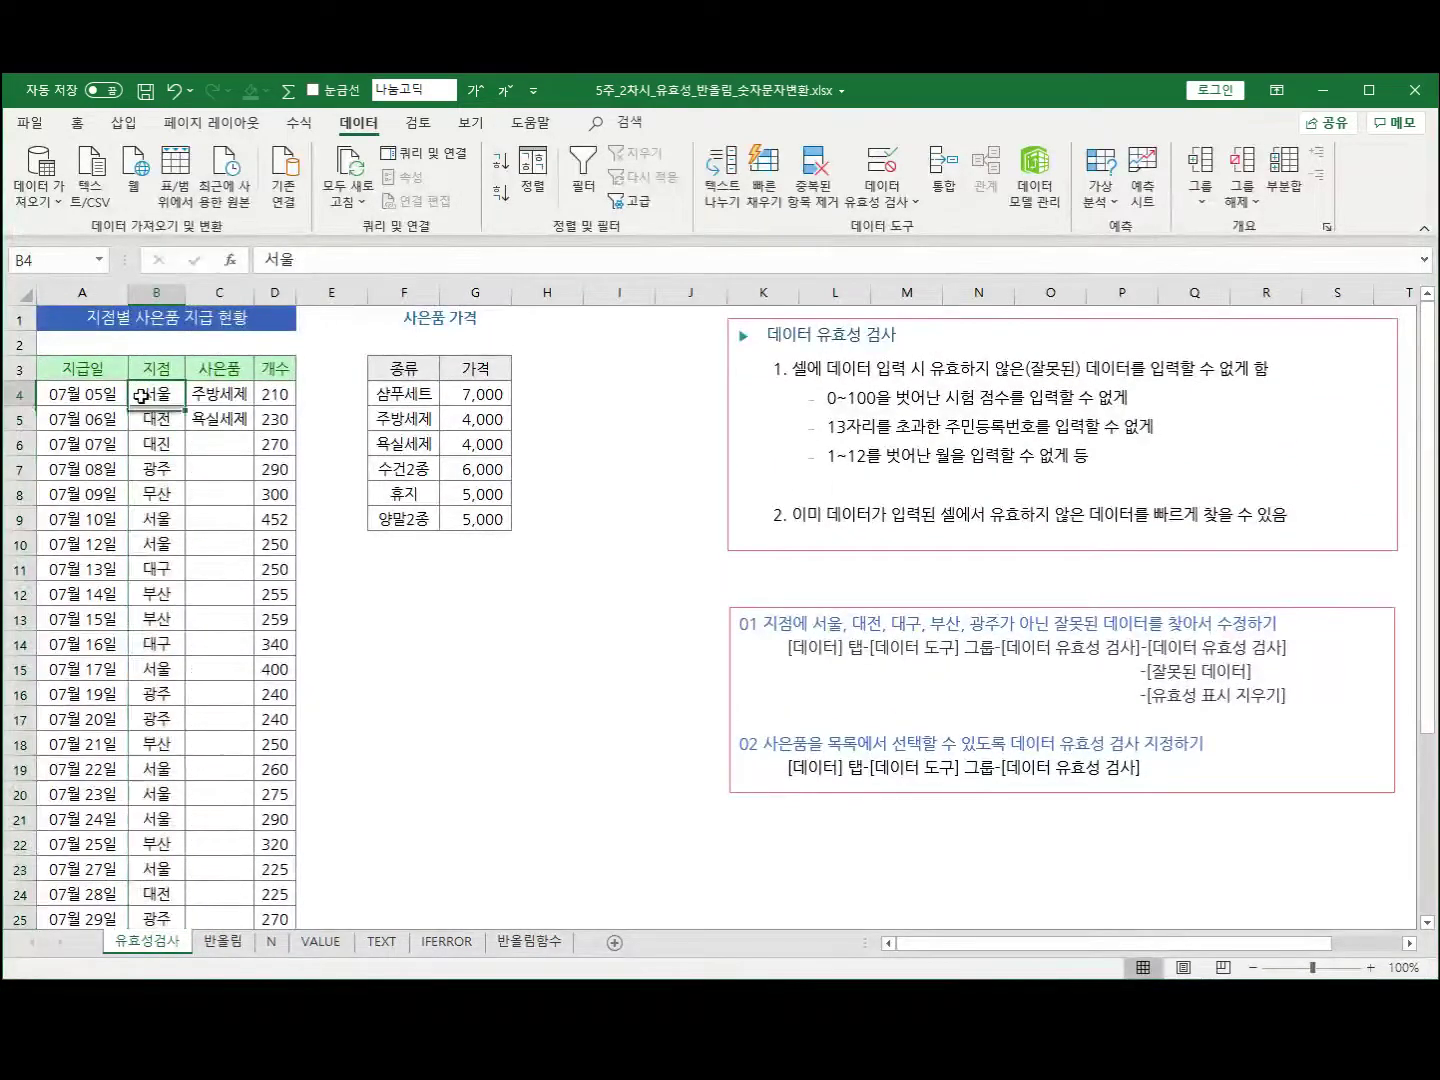
scroll(160, 430, "down", 6)
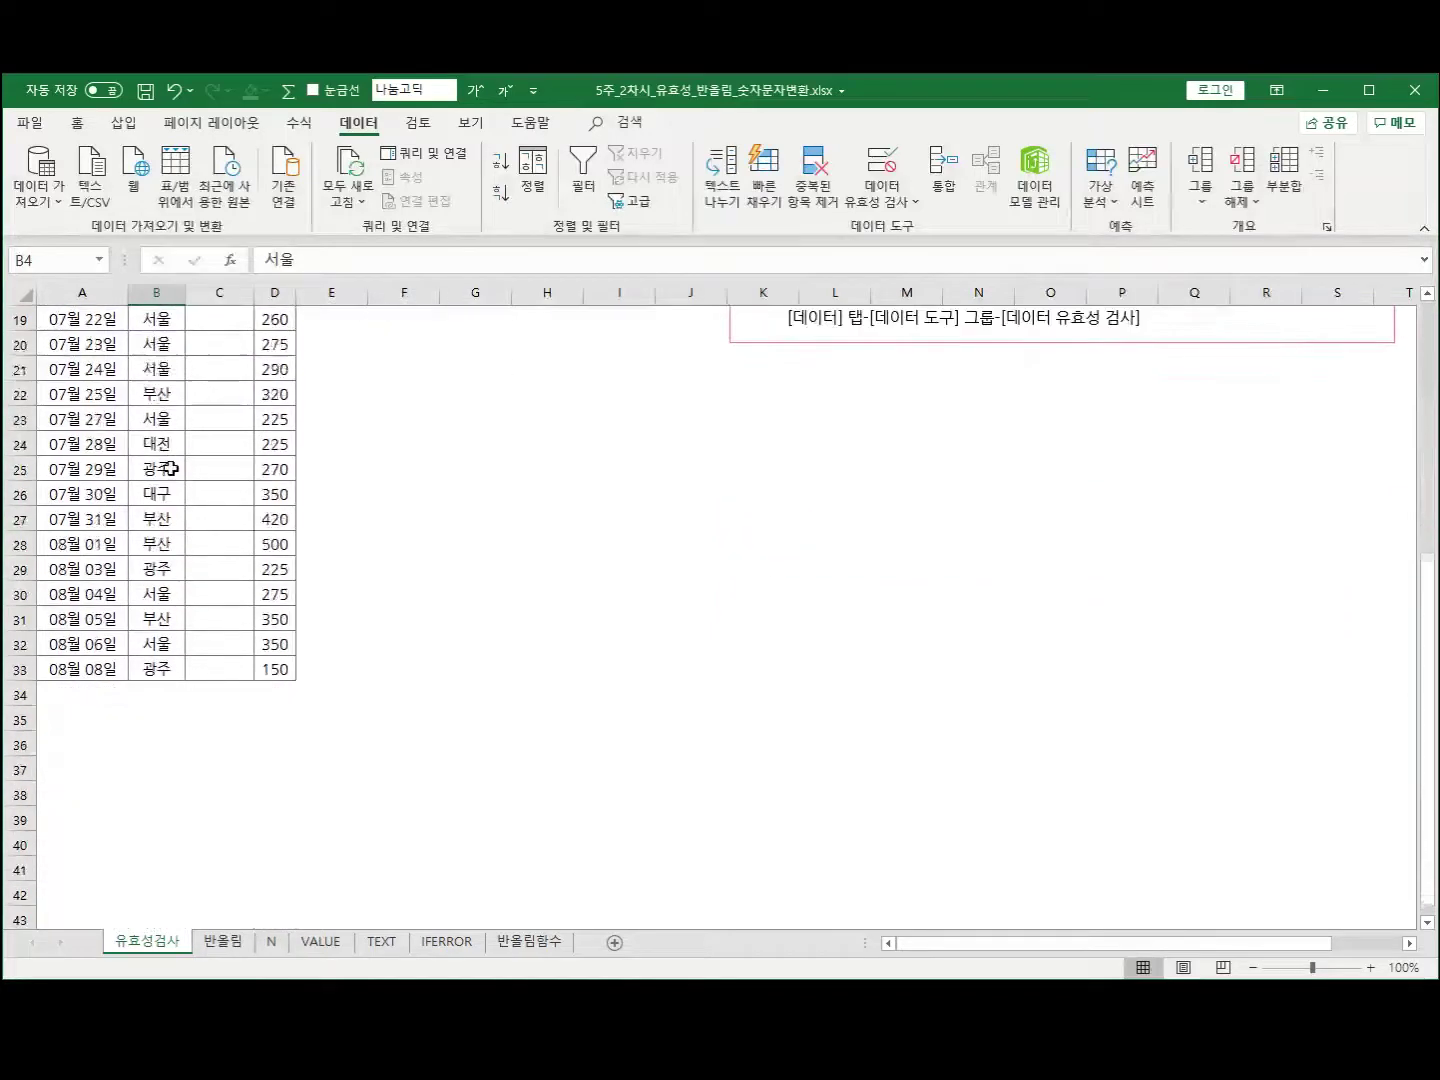
scroll(172, 468, "down", 2)
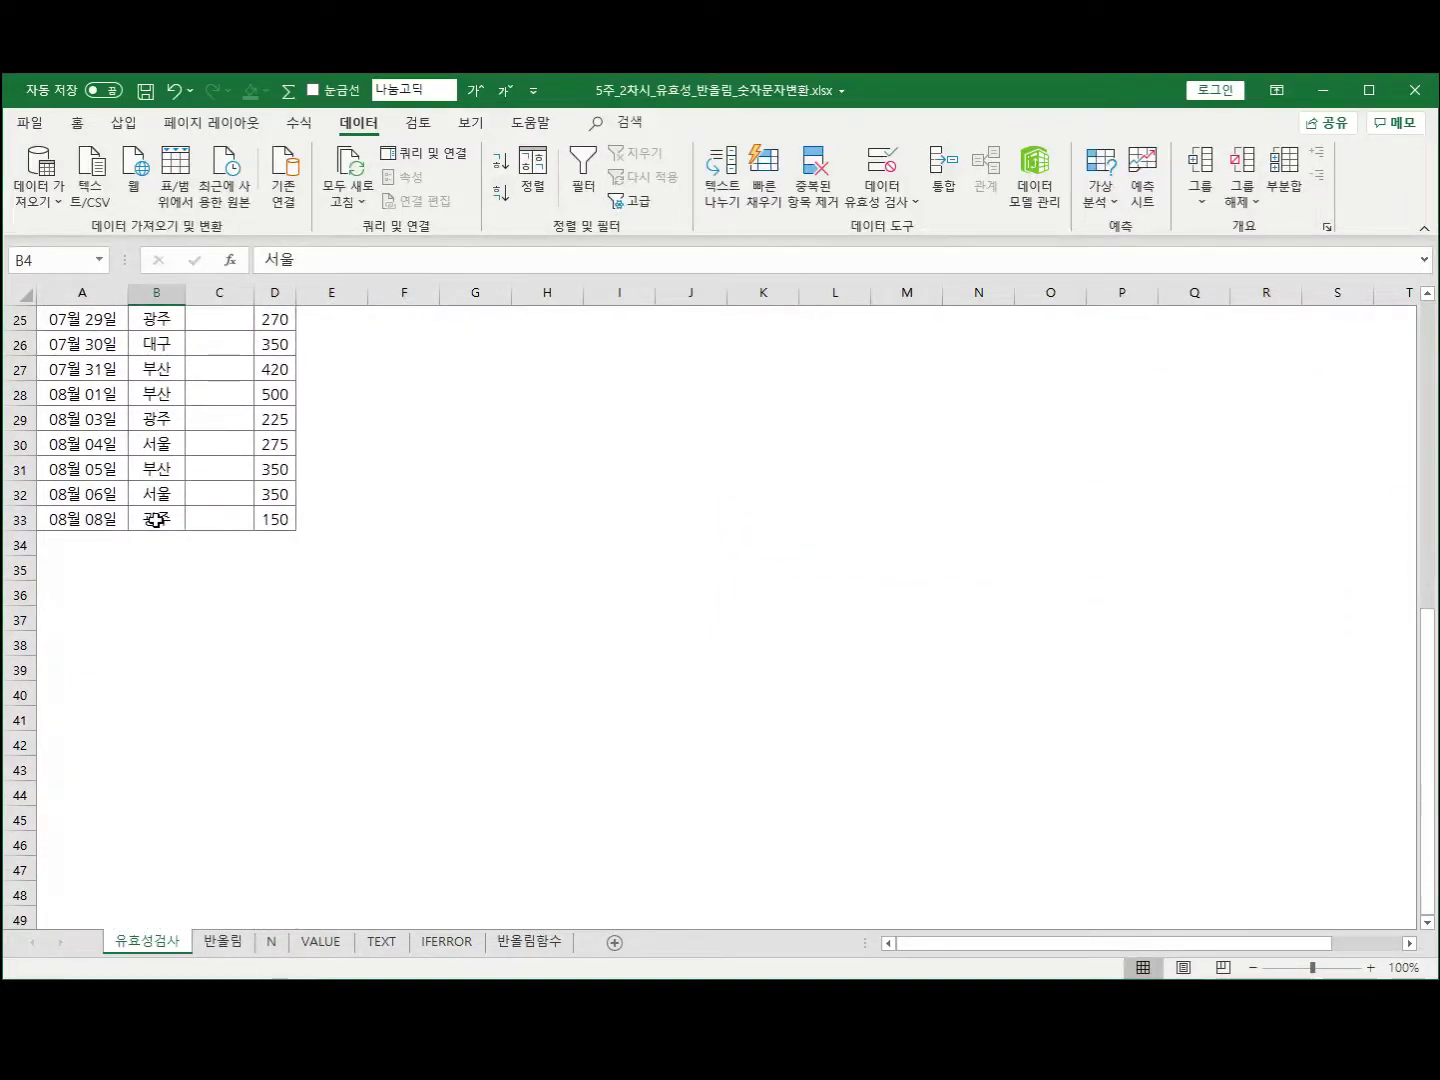
left_click(158, 518, "shift")
scroll(191, 496, "up", 8)
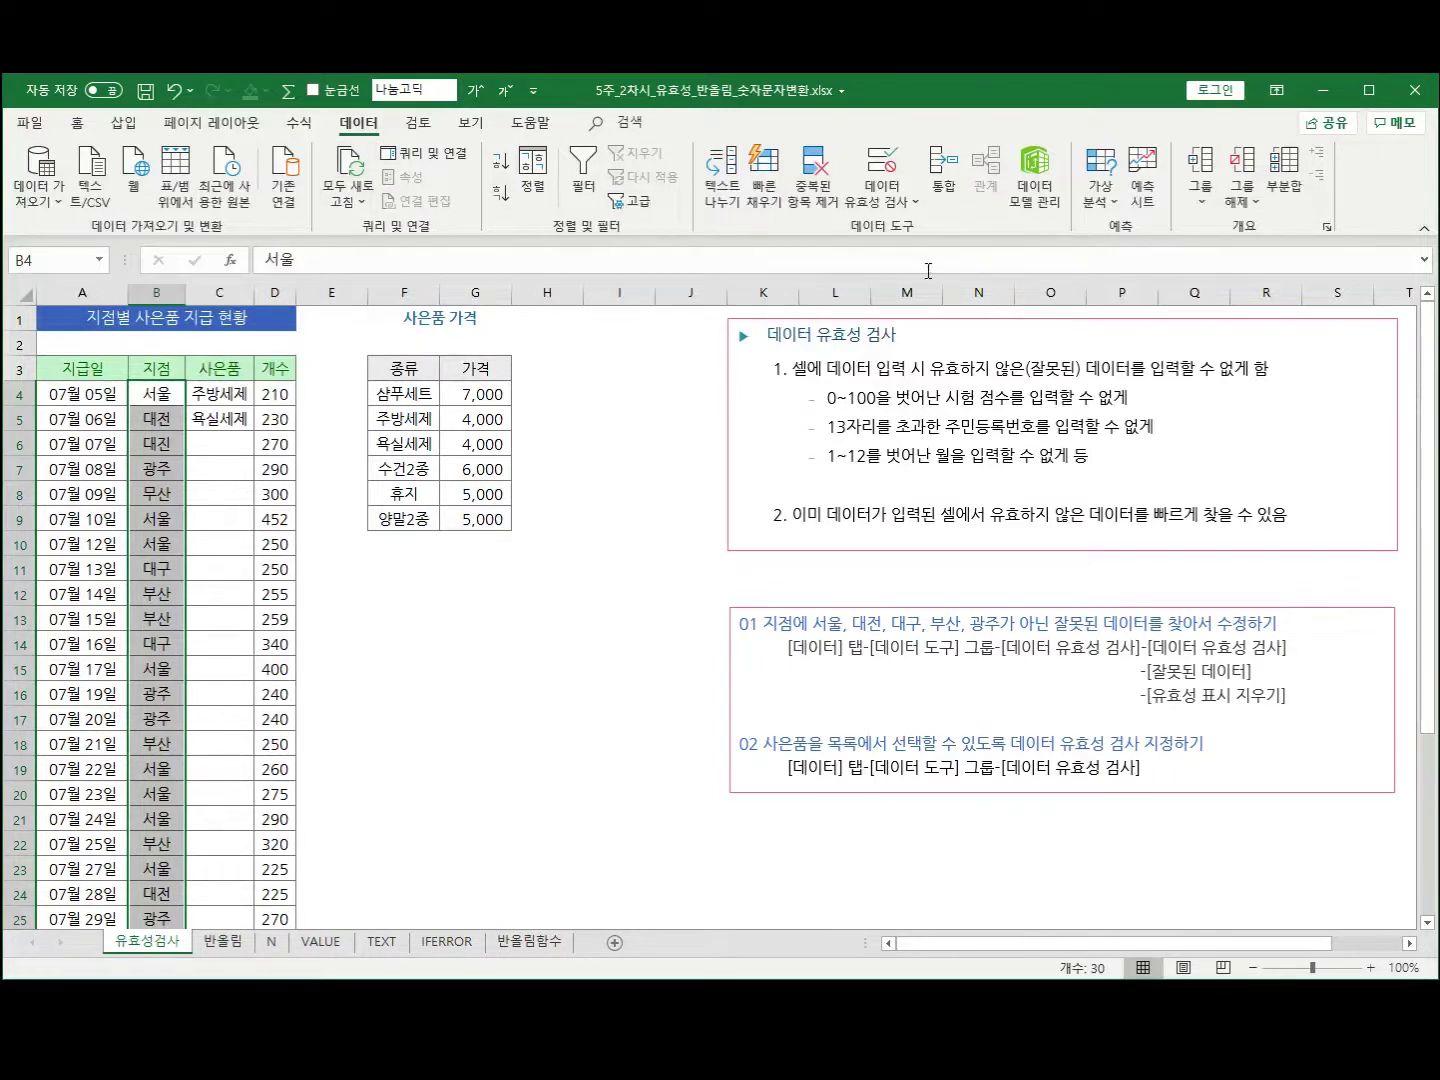
Set up data validation (데이터 유효성 검사) for the selected 지점 cells with 목록 as the allowed type
left_click(887, 202)
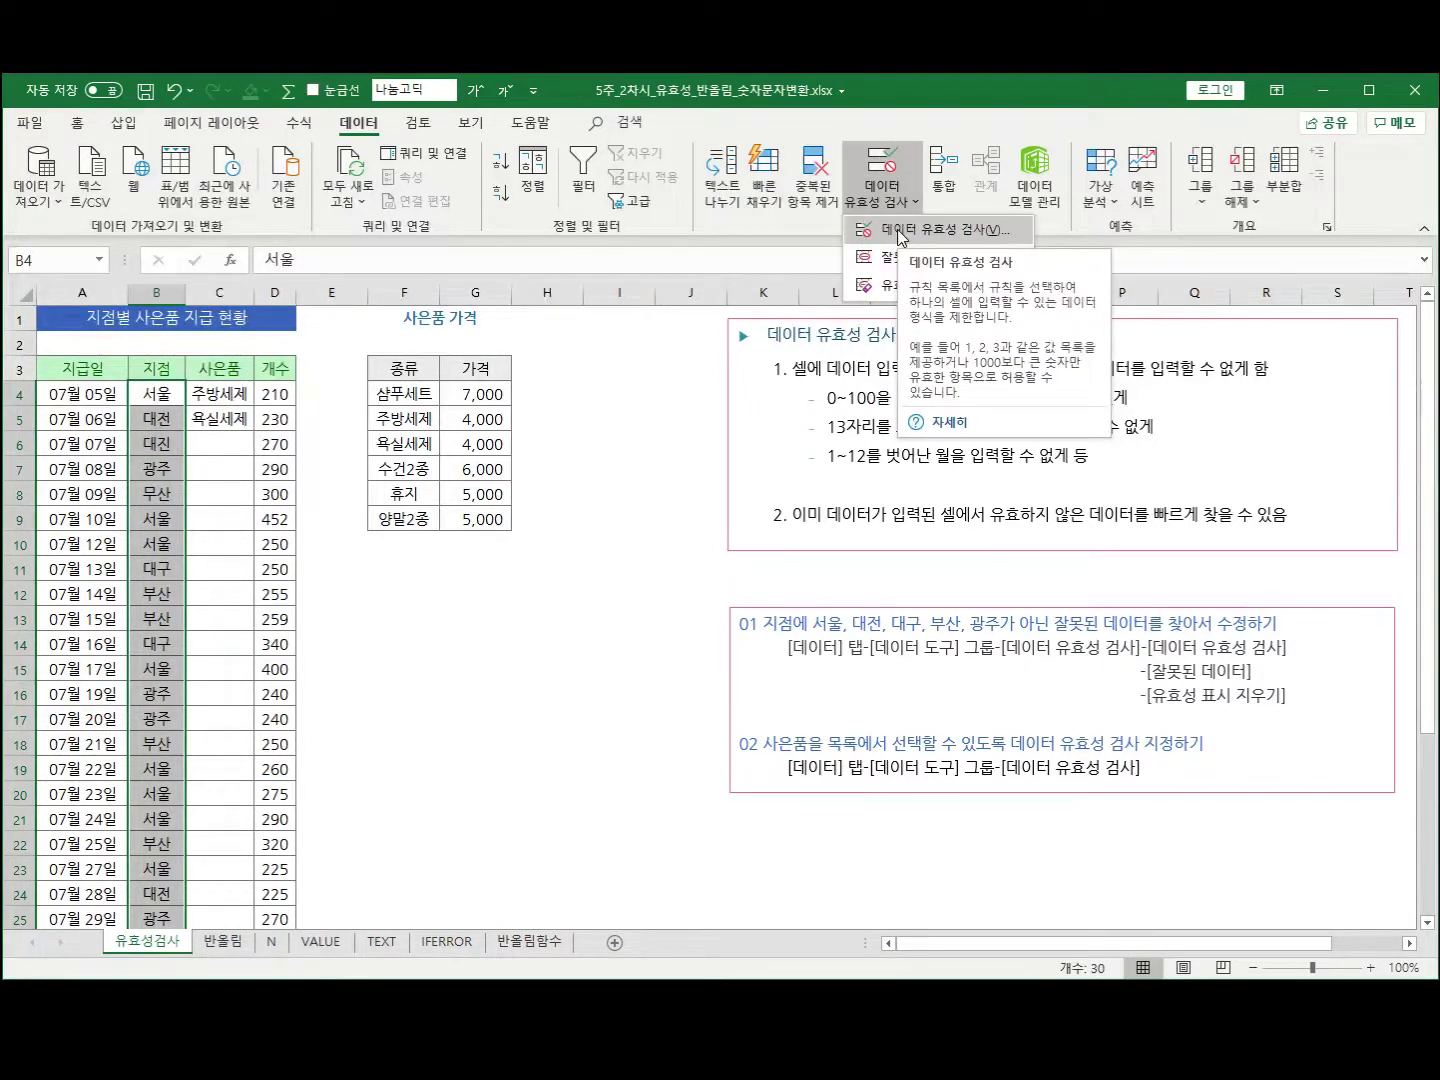
left_click(900, 233)
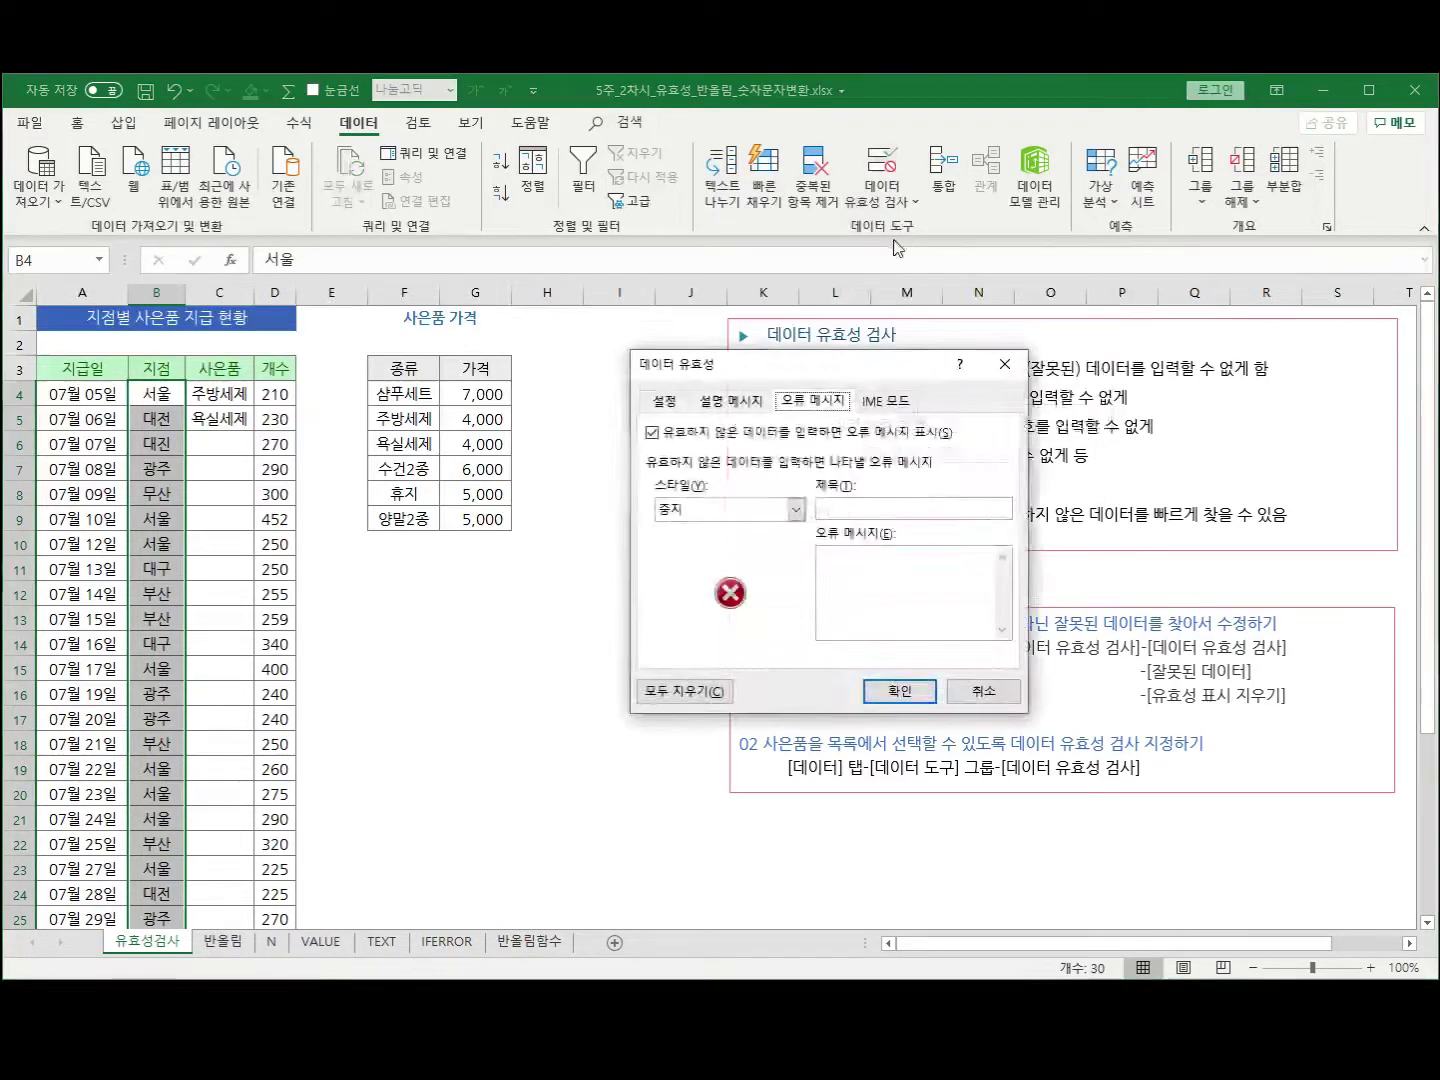
left_click_drag(806, 362, 734, 322)
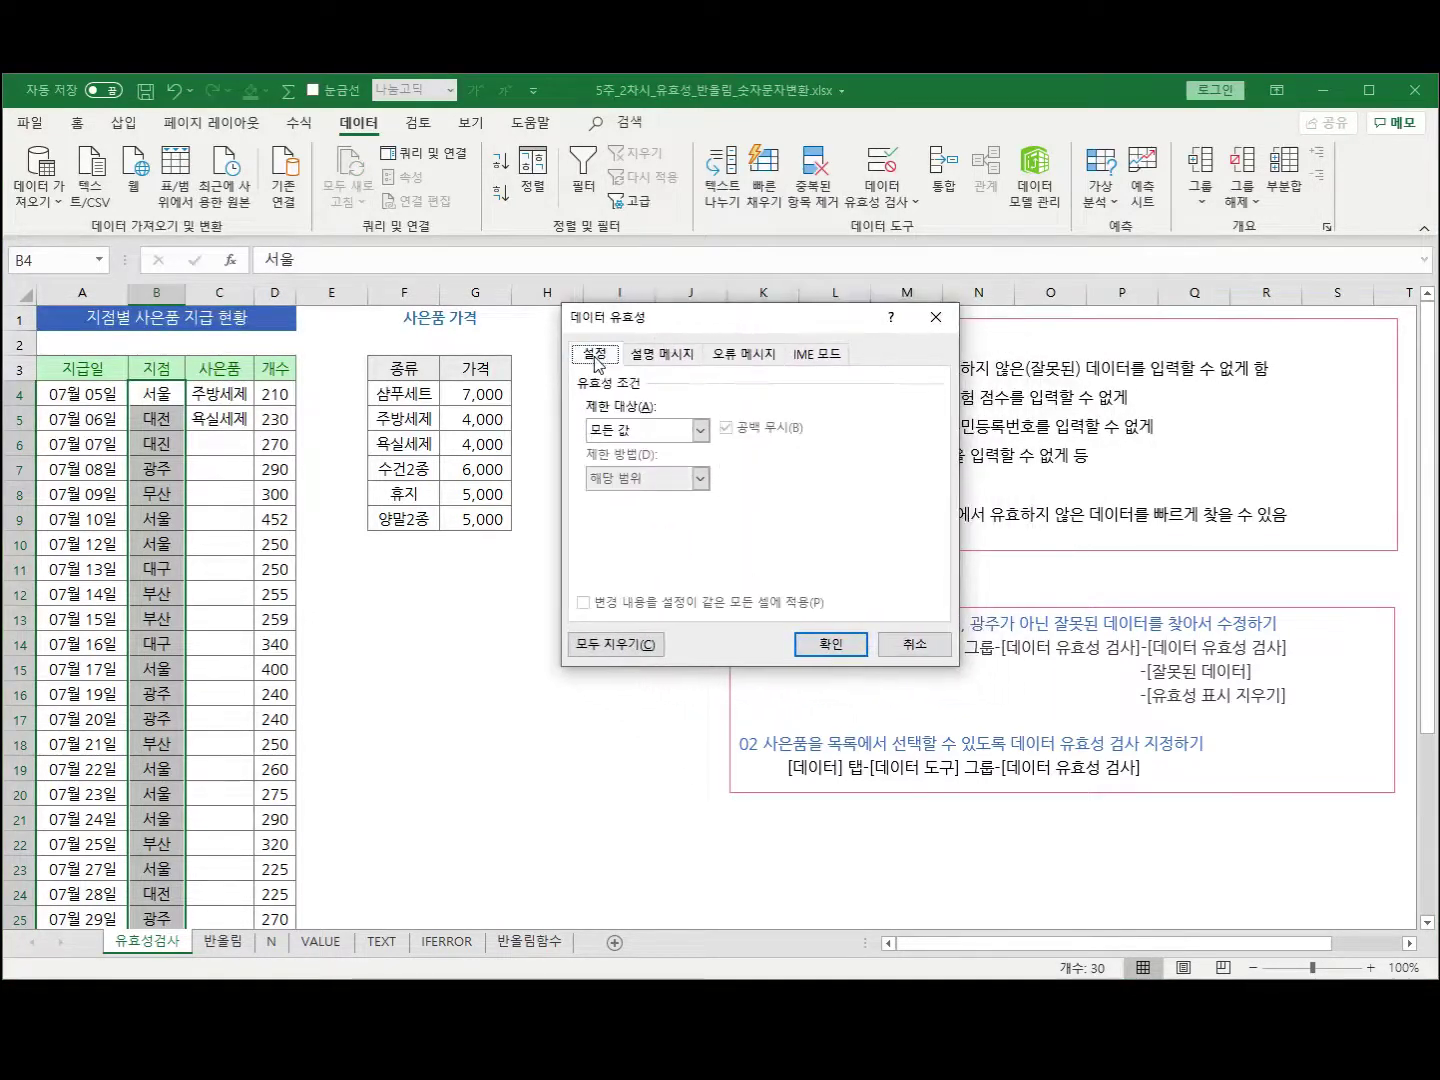
left_click(596, 356)
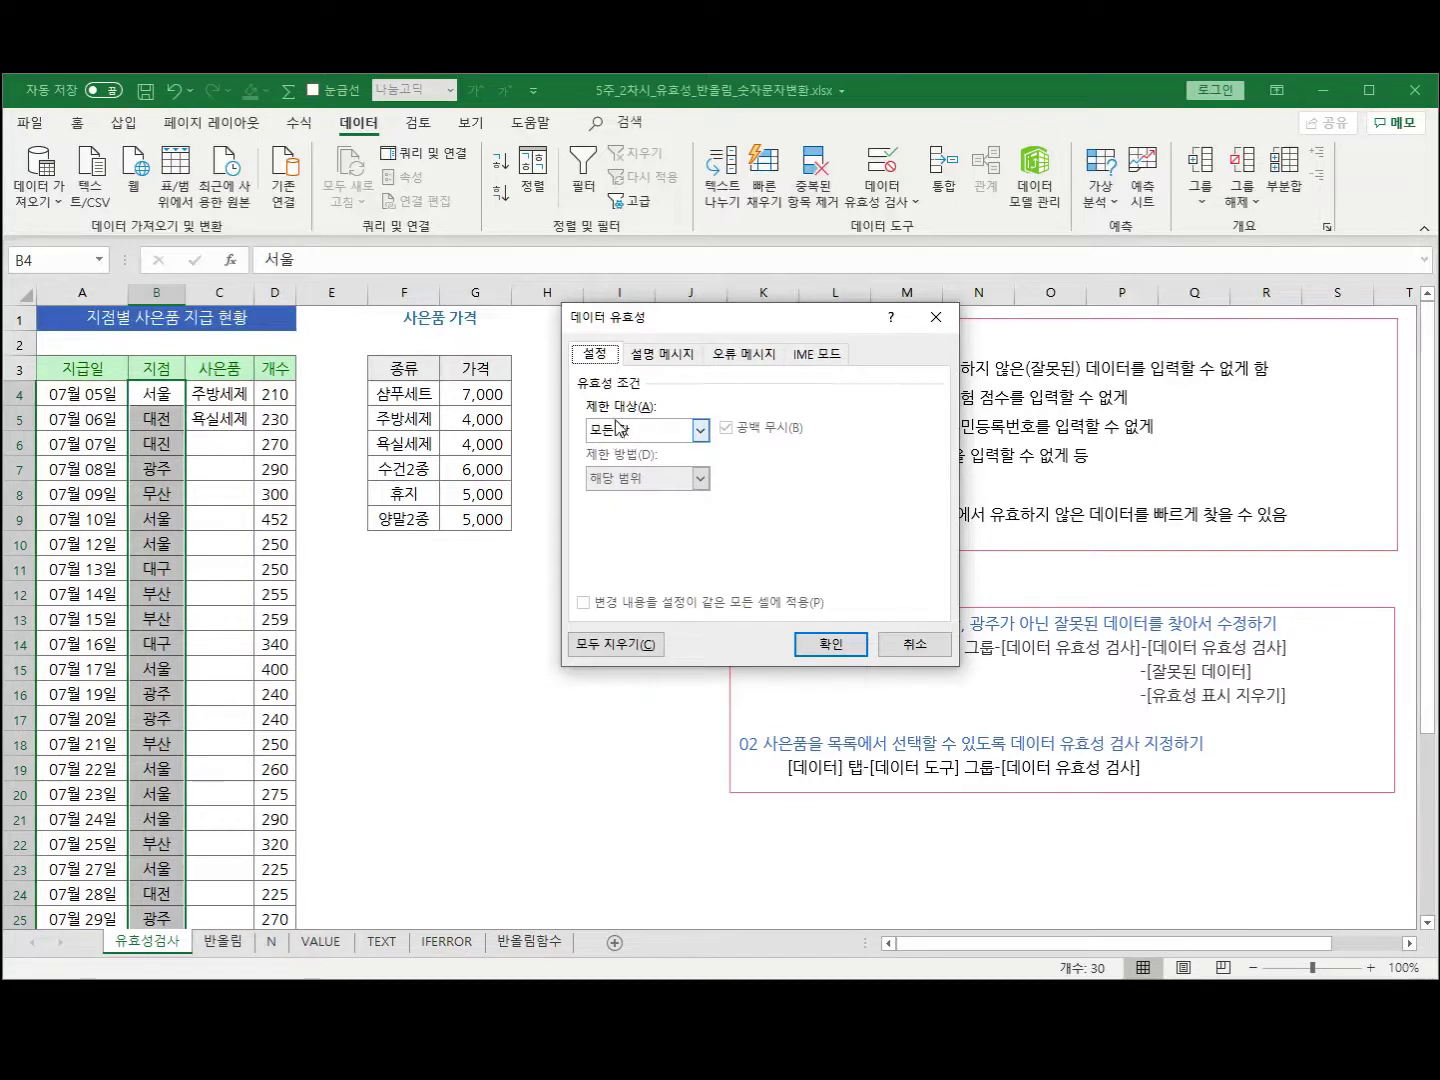
left_click(701, 431)
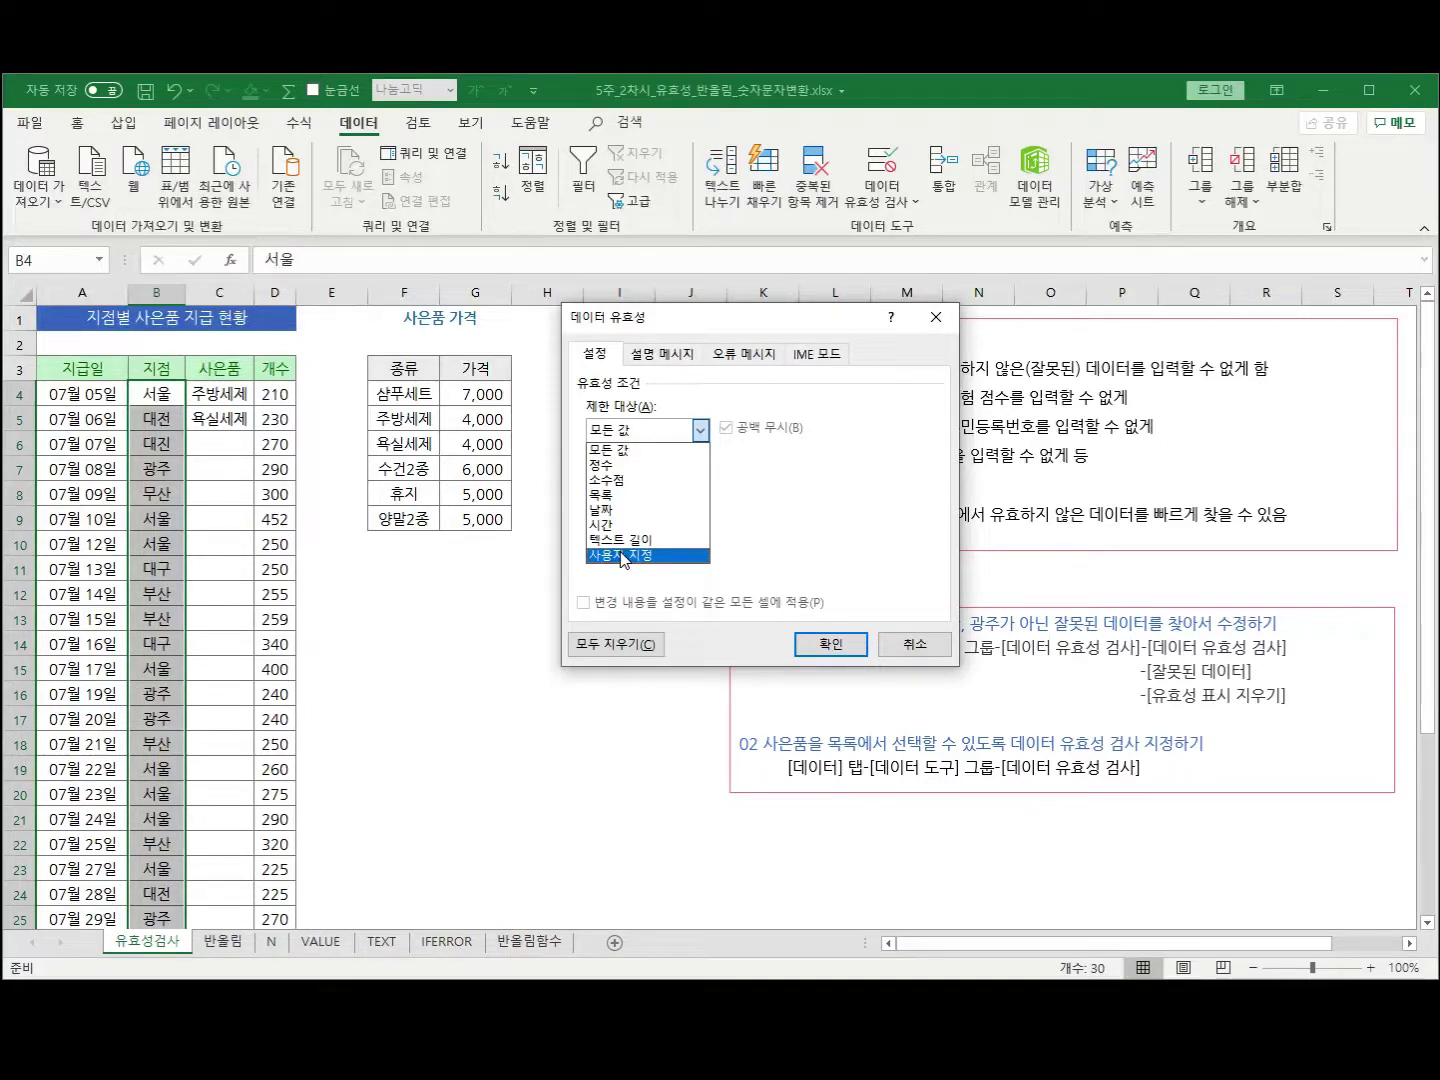
left_click(627, 498)
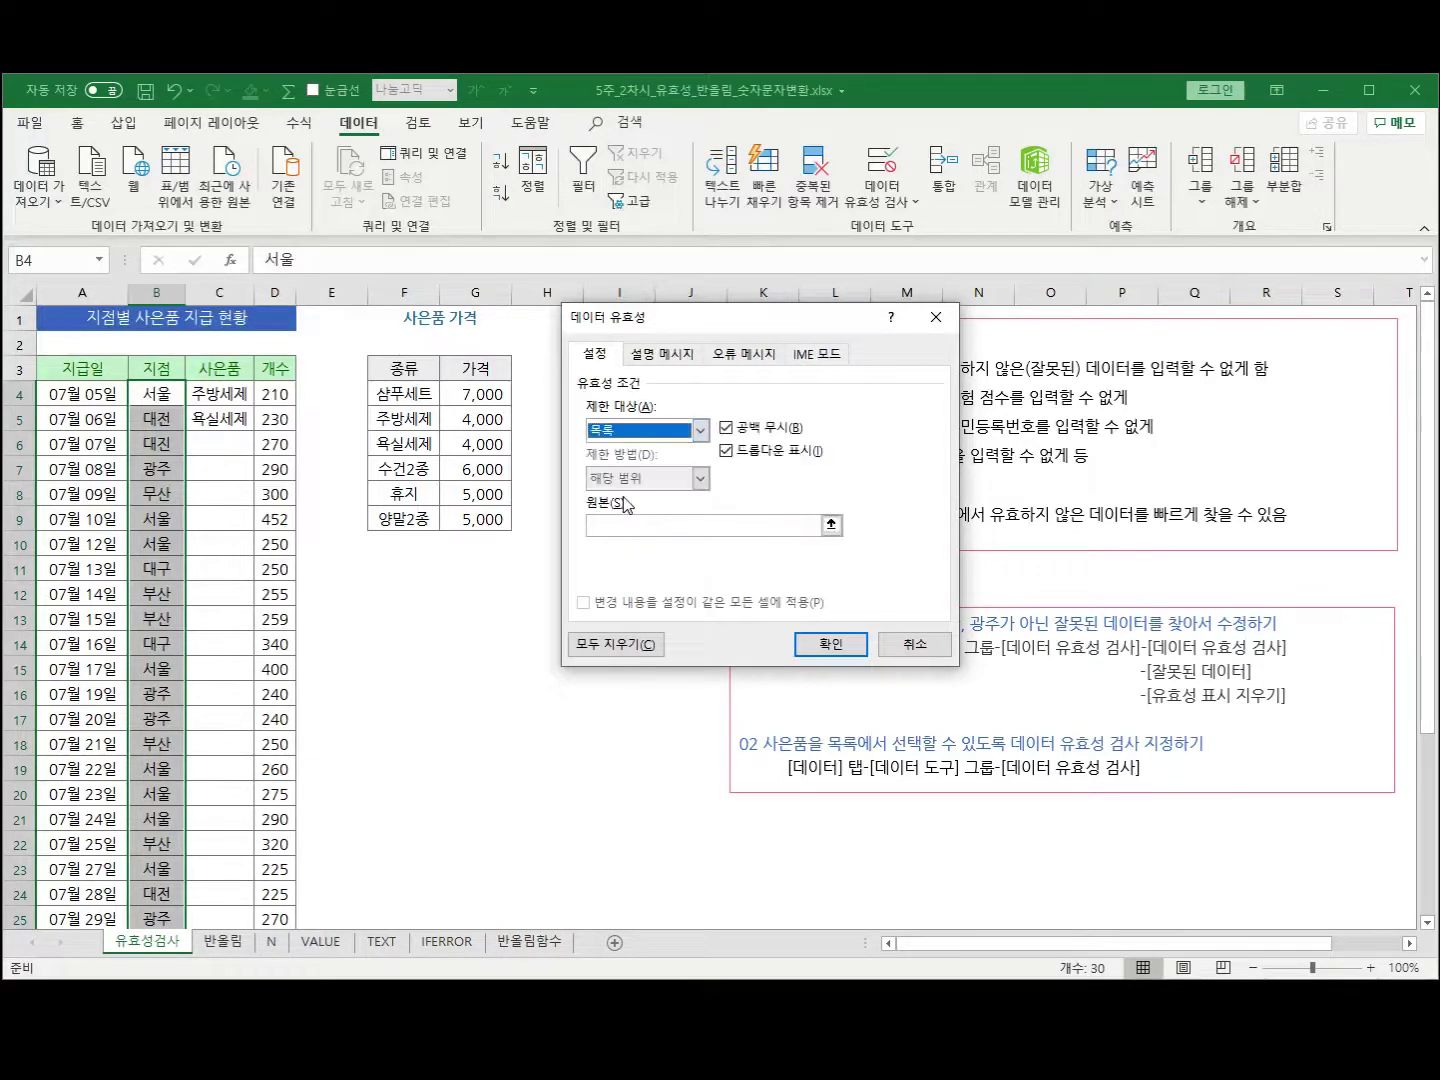
Enter 서울, 대전, 대구, 부산, 광주 as the source of the validation list
left_click(601, 526)
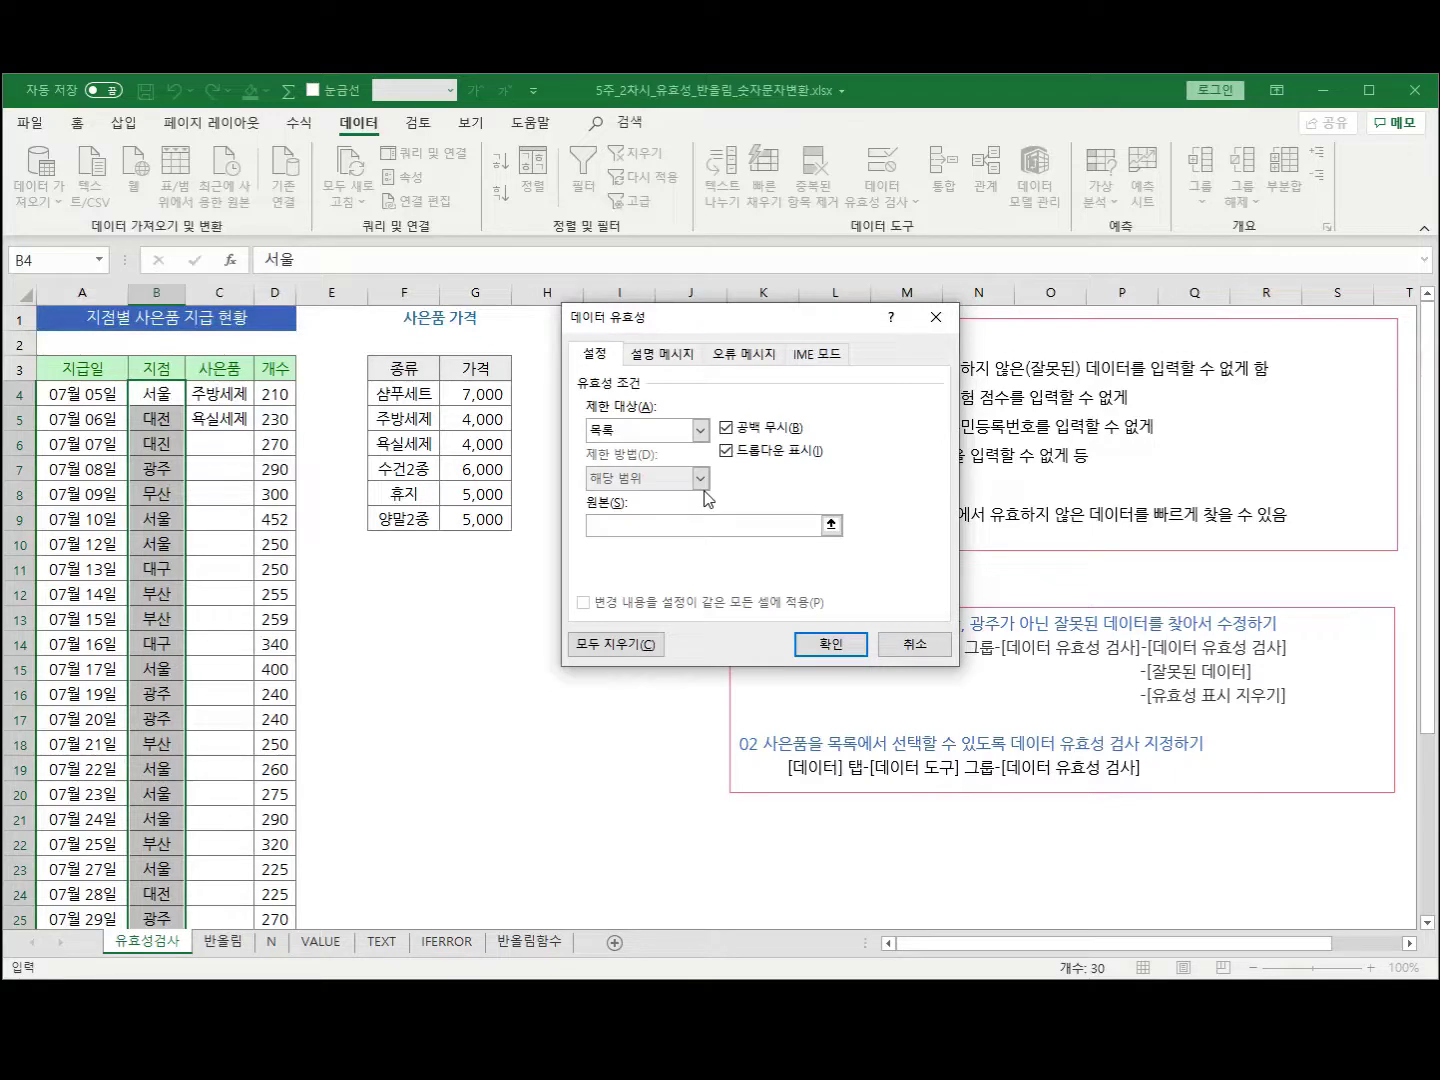
type("ㅅ")
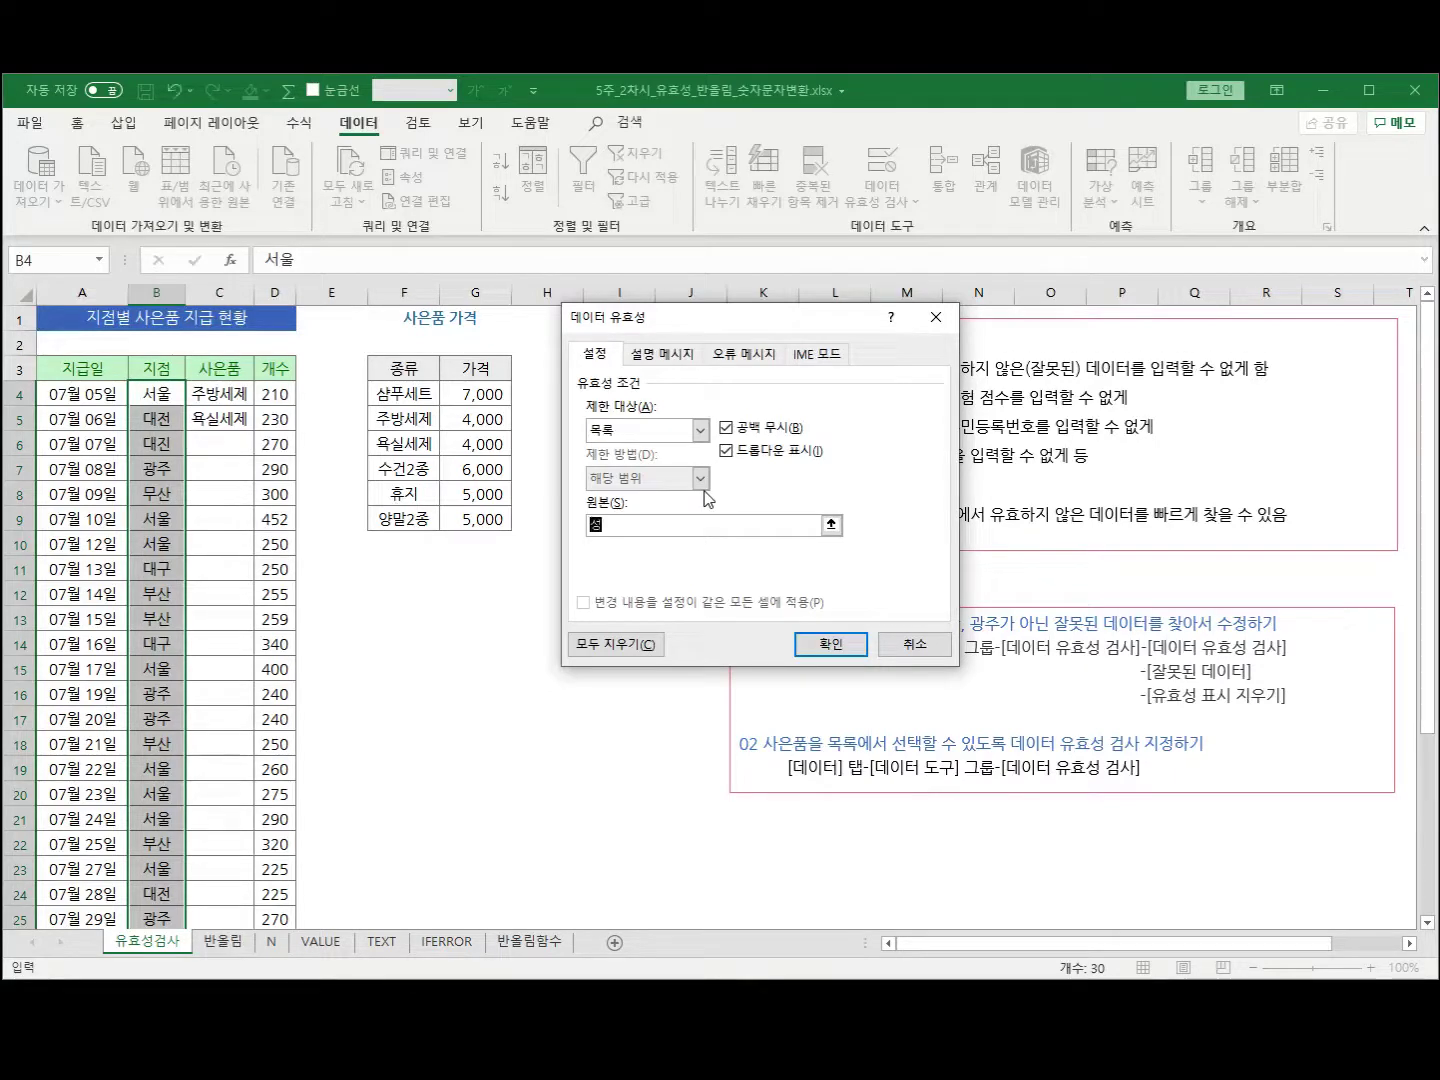
type("울,")
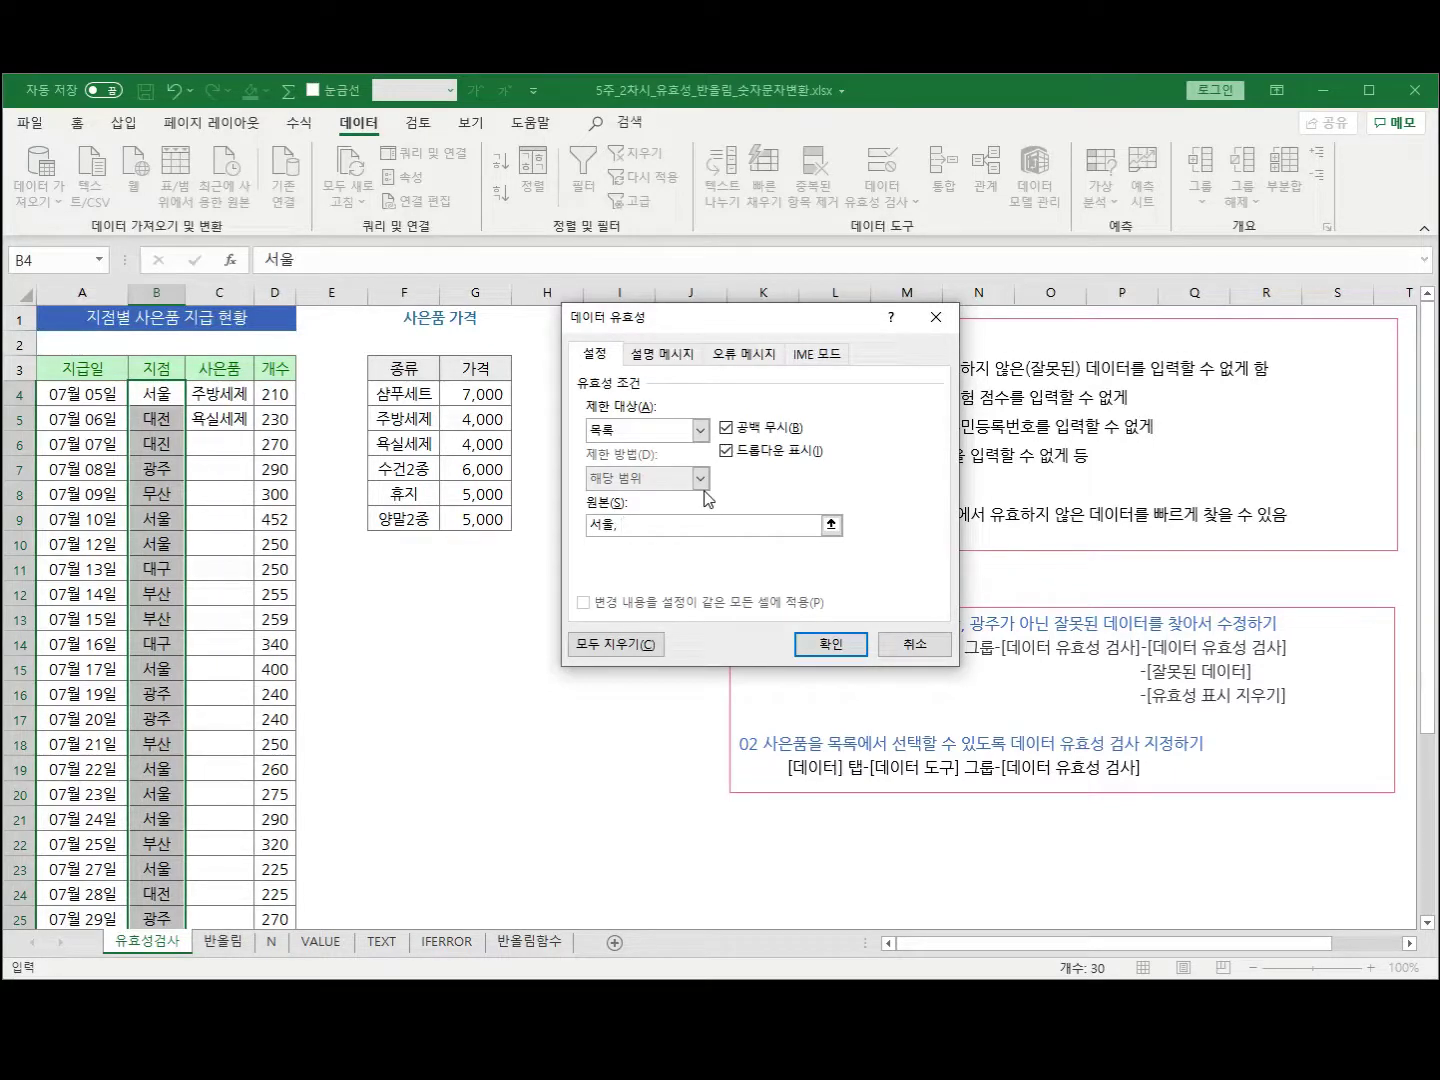
type(" 대전, 대")
type("구, 부산, ㄱ")
type("ㅈ")
type("ㅜ")
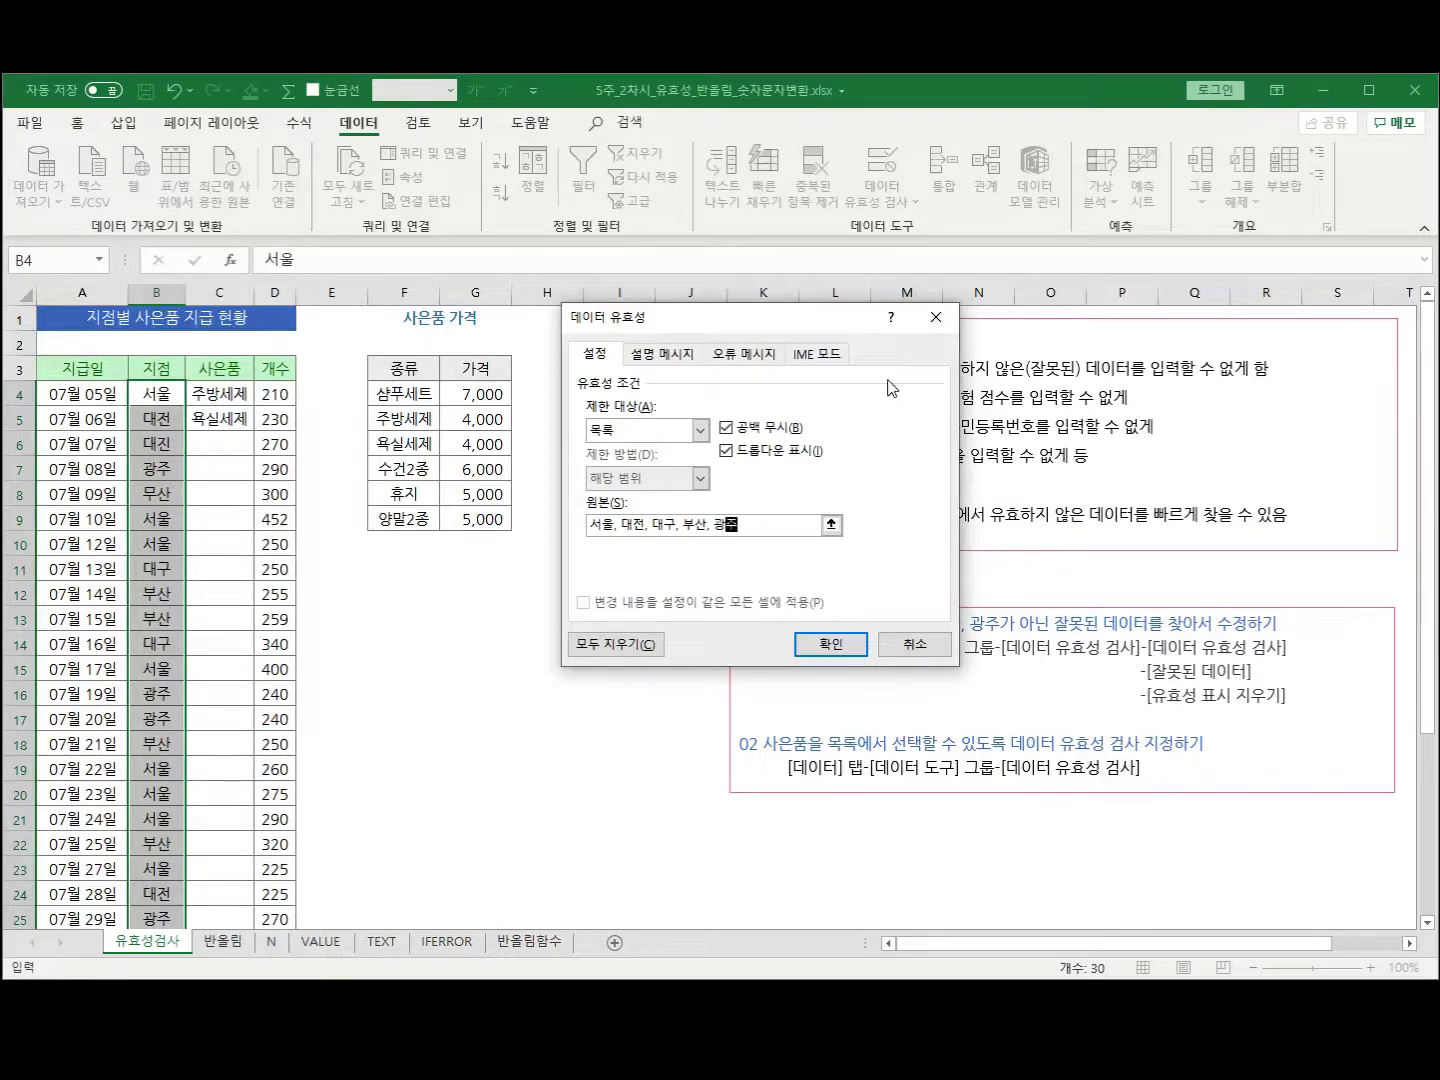
left_click_drag(836, 322, 633, 332)
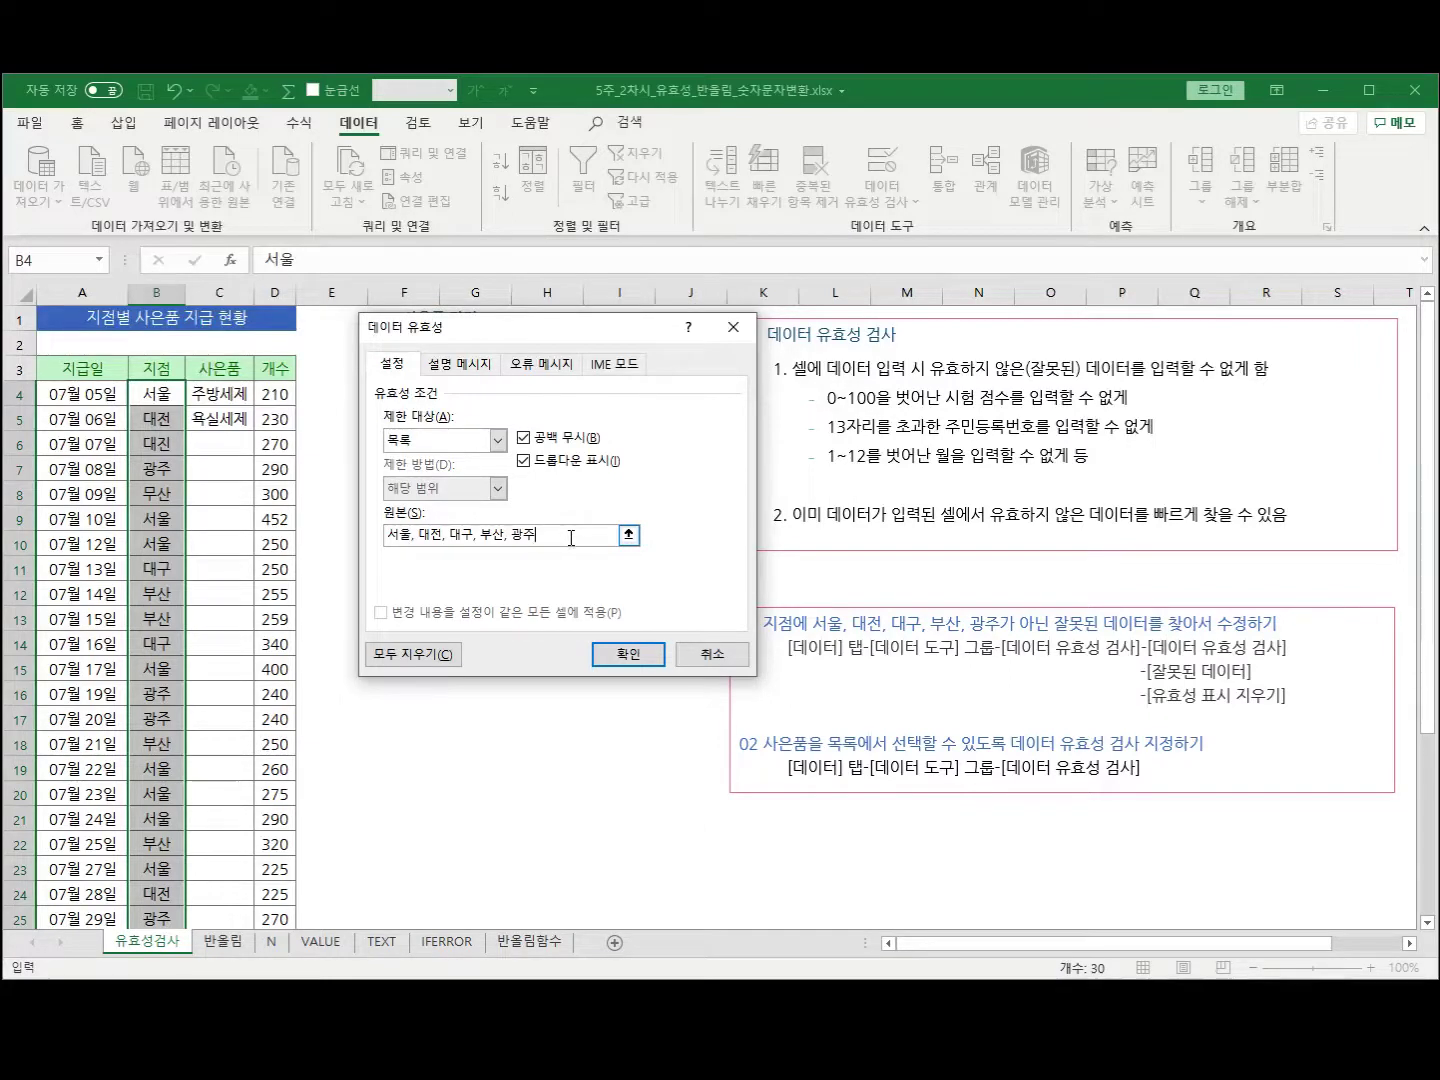
Give the validation's error alert the title 니 잘못 and the message 바로 좀 하세요!
left_click(546, 365)
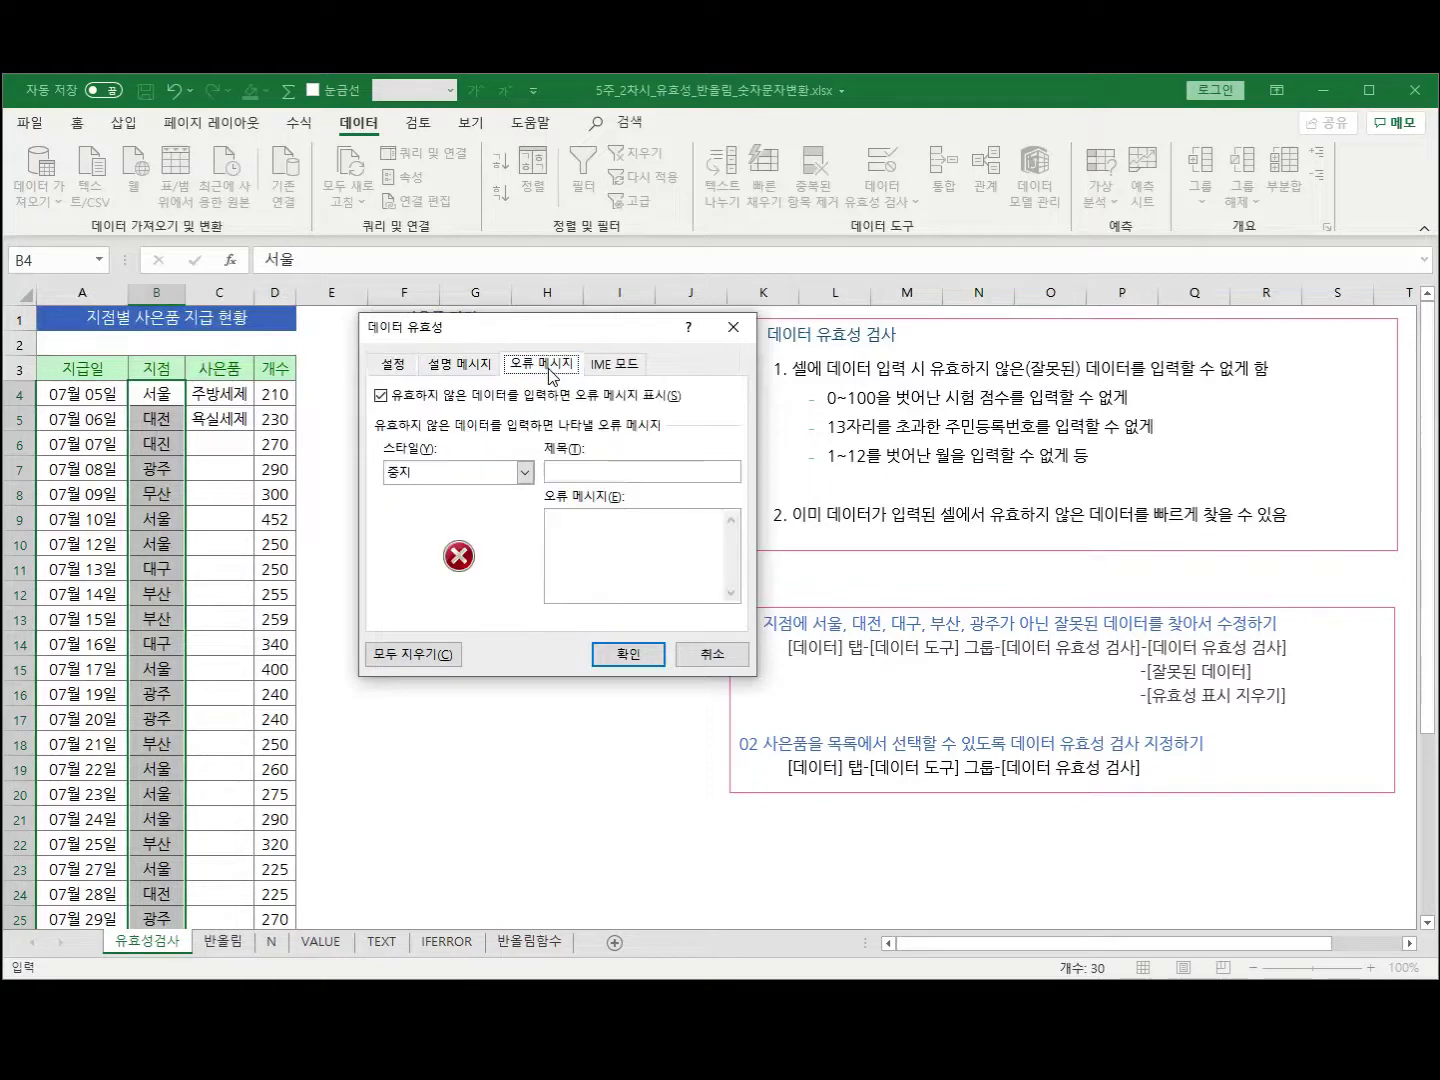
left_click(562, 474)
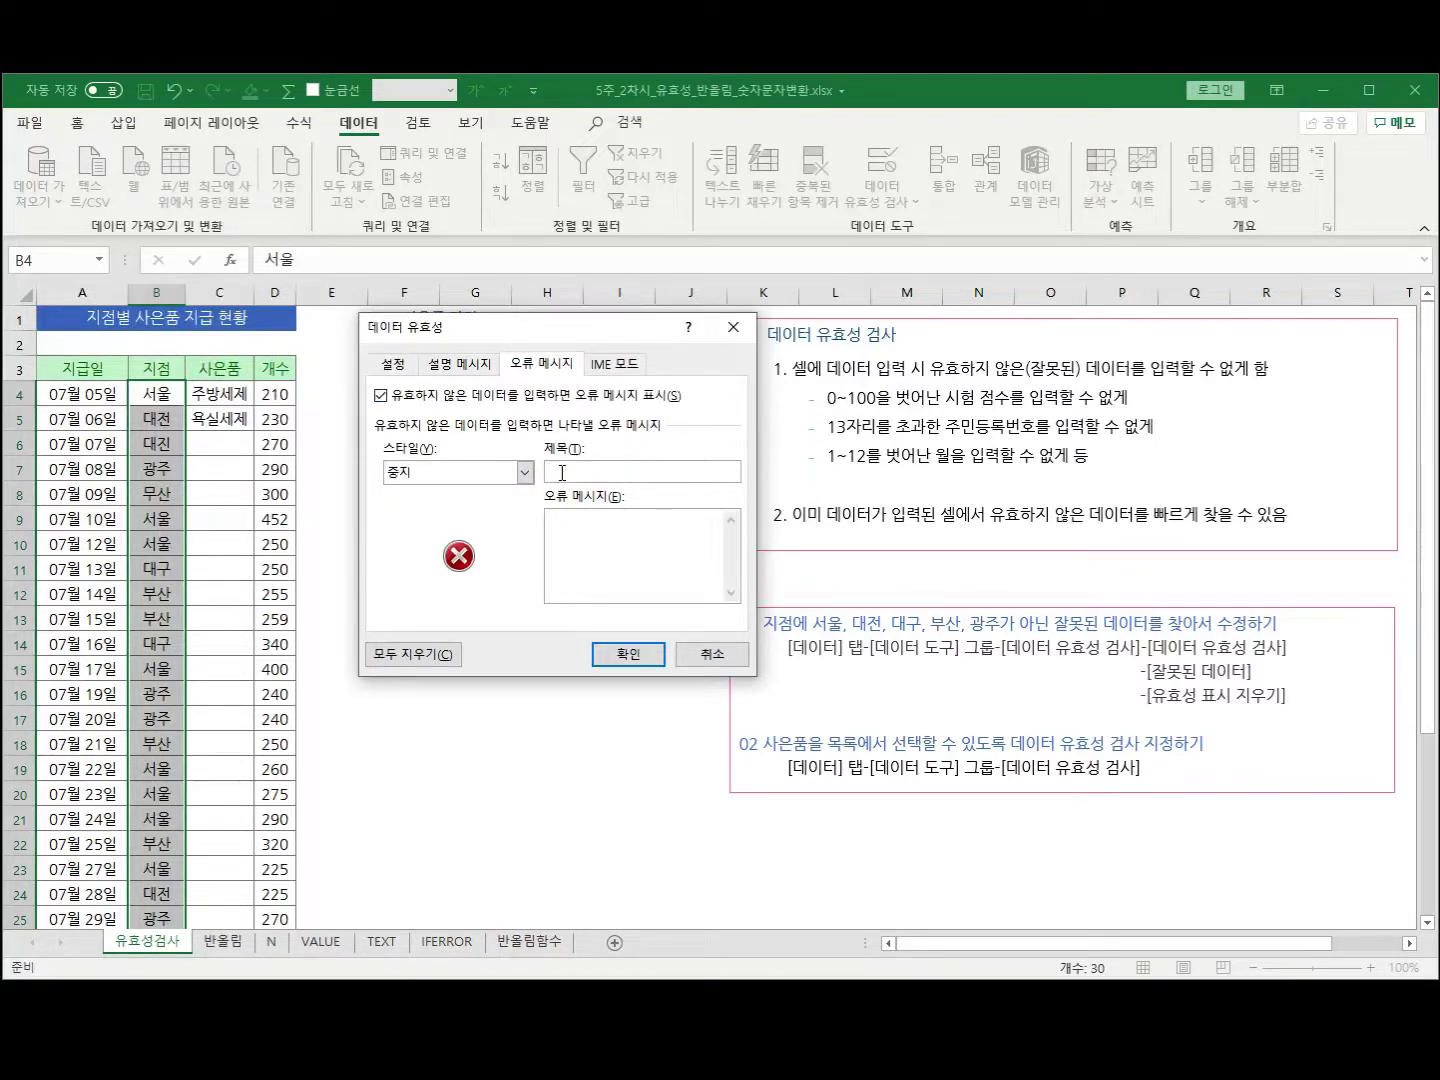
type("ㄴ")
type("ㅣ점")
type("ㅁ")
left_click(591, 544)
type("바")
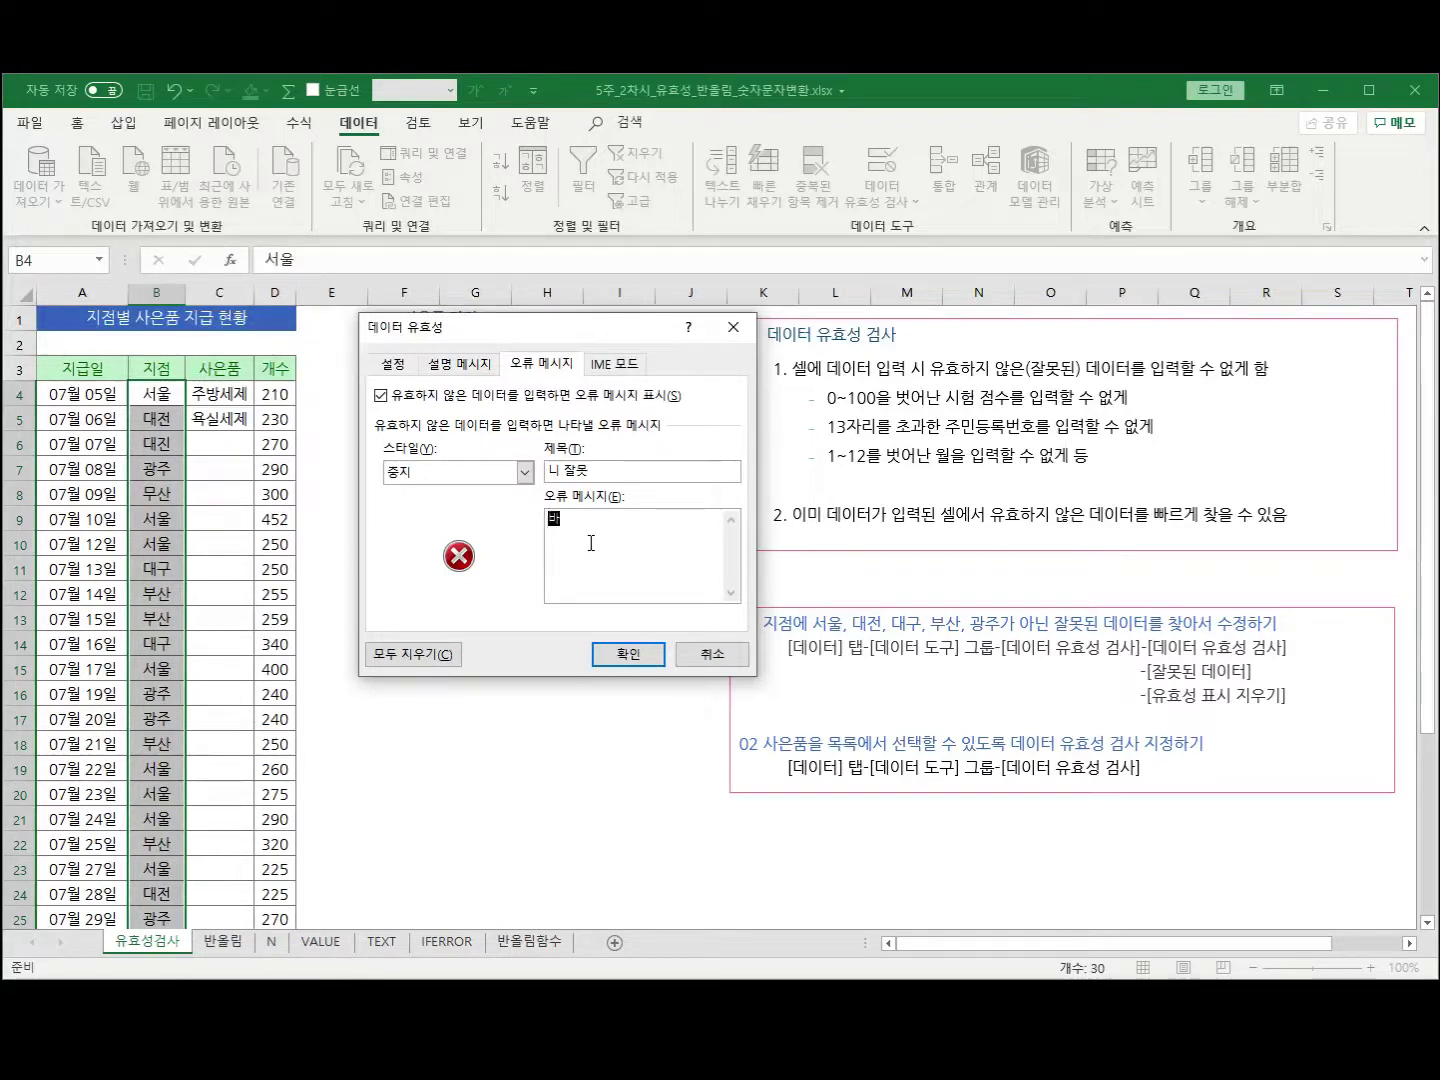
type("로 종ㅎㅏ세요")
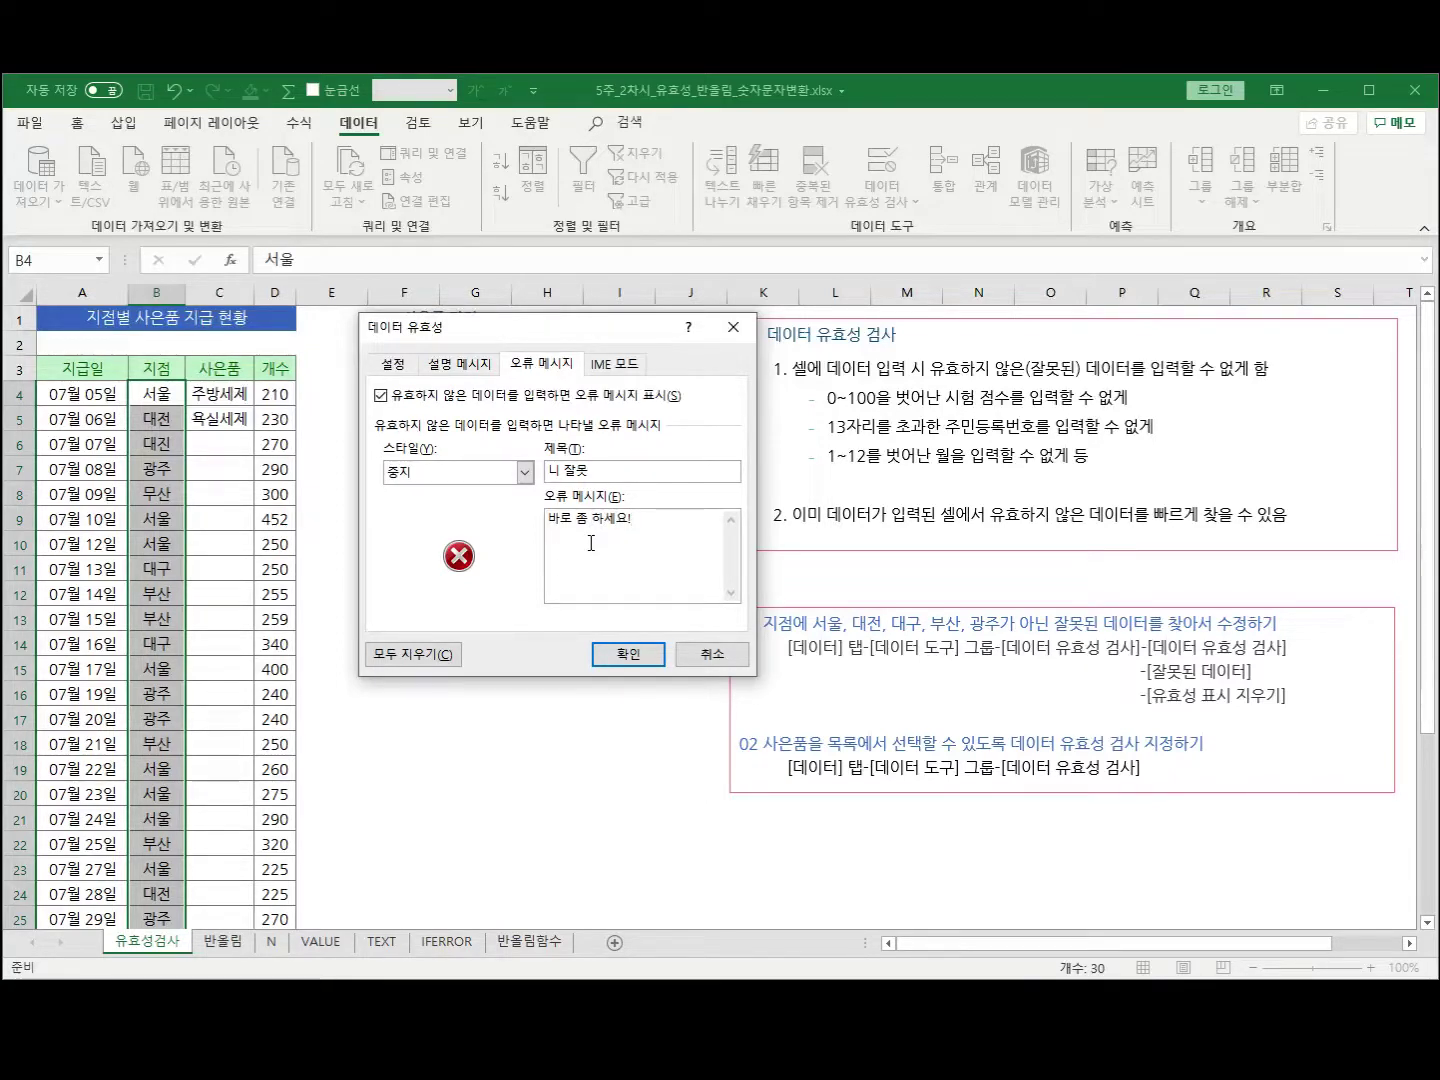
Check the available IME input modes and apply the validation rule to the 지점 cells
left_click(614, 365)
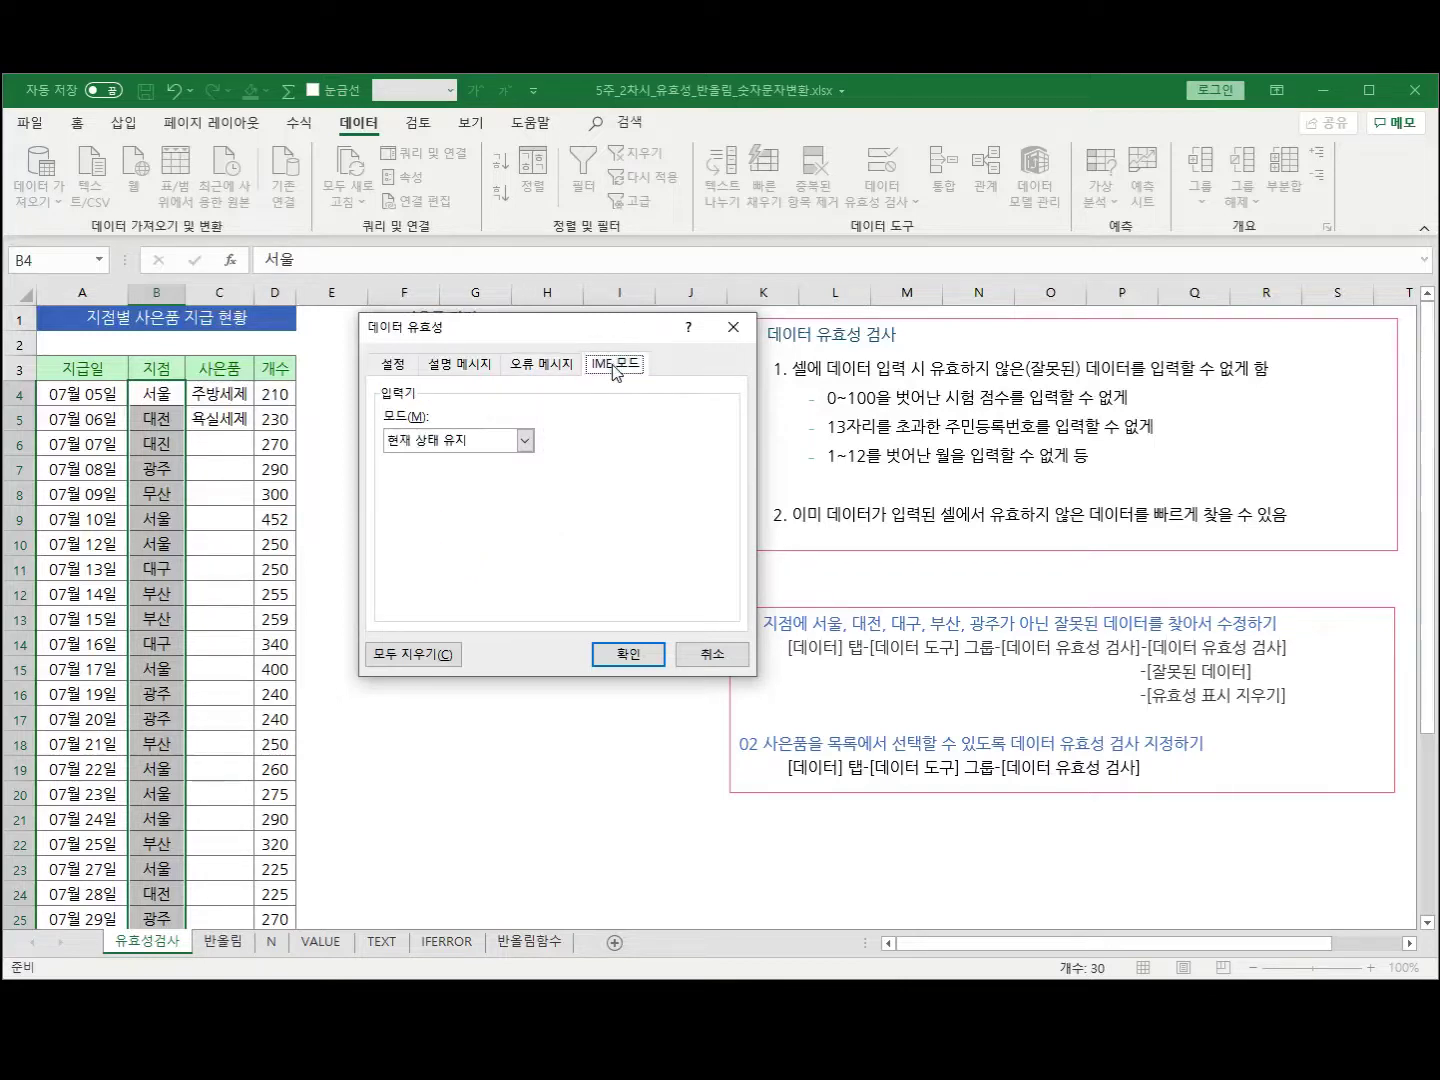
left_click(525, 443)
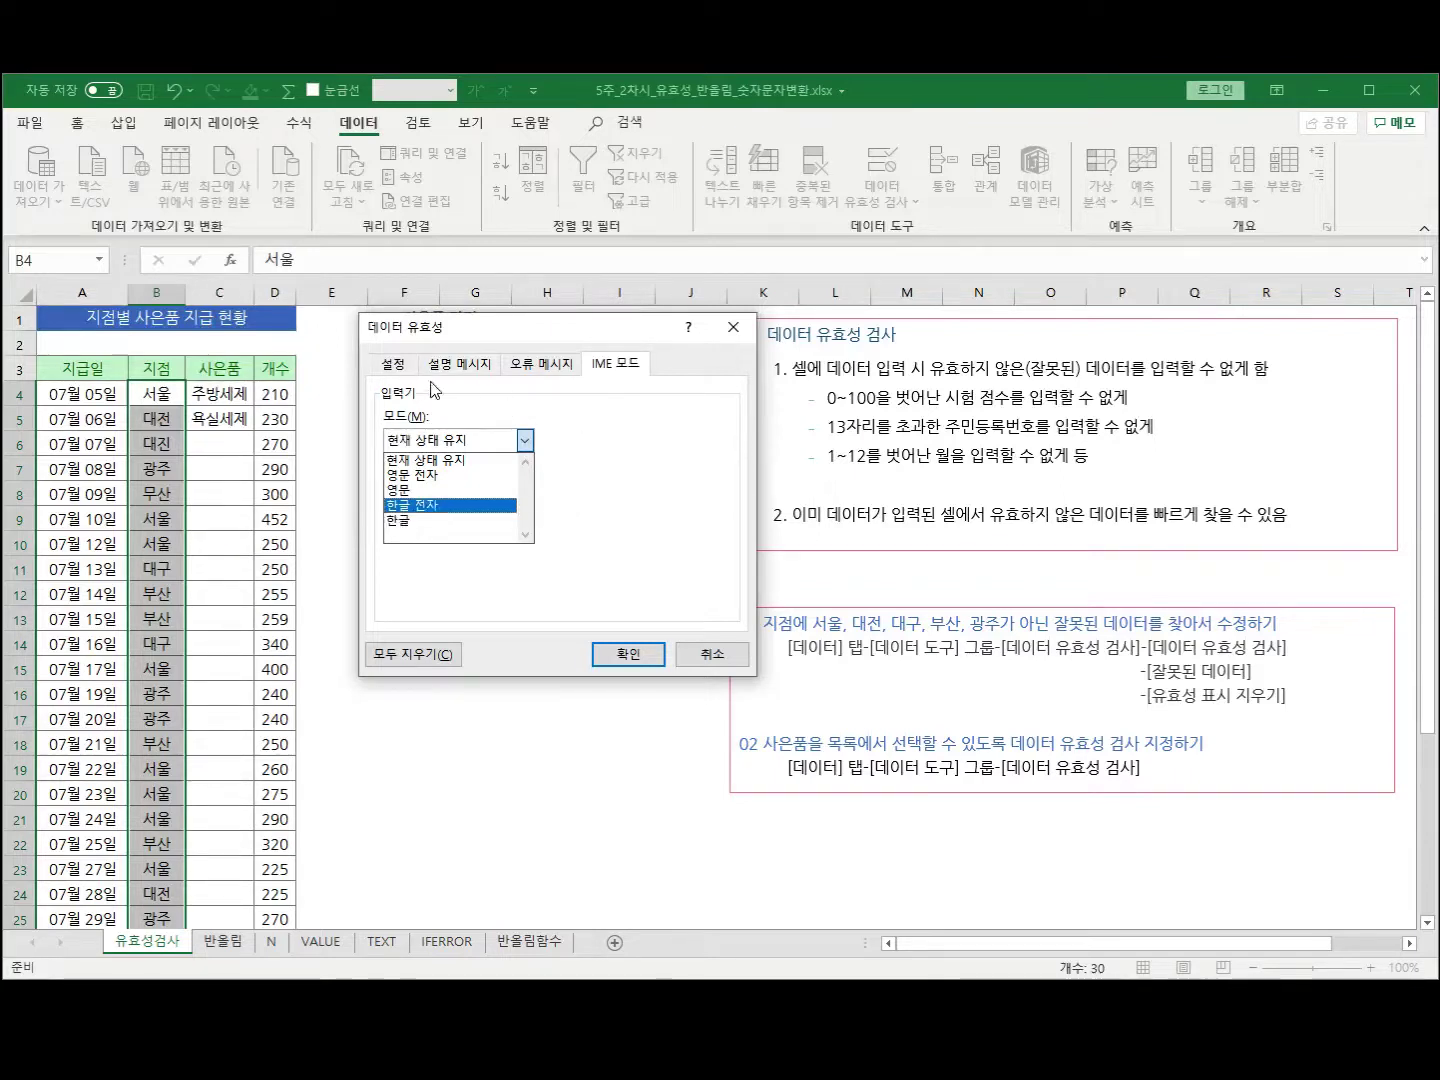
left_click(547, 372)
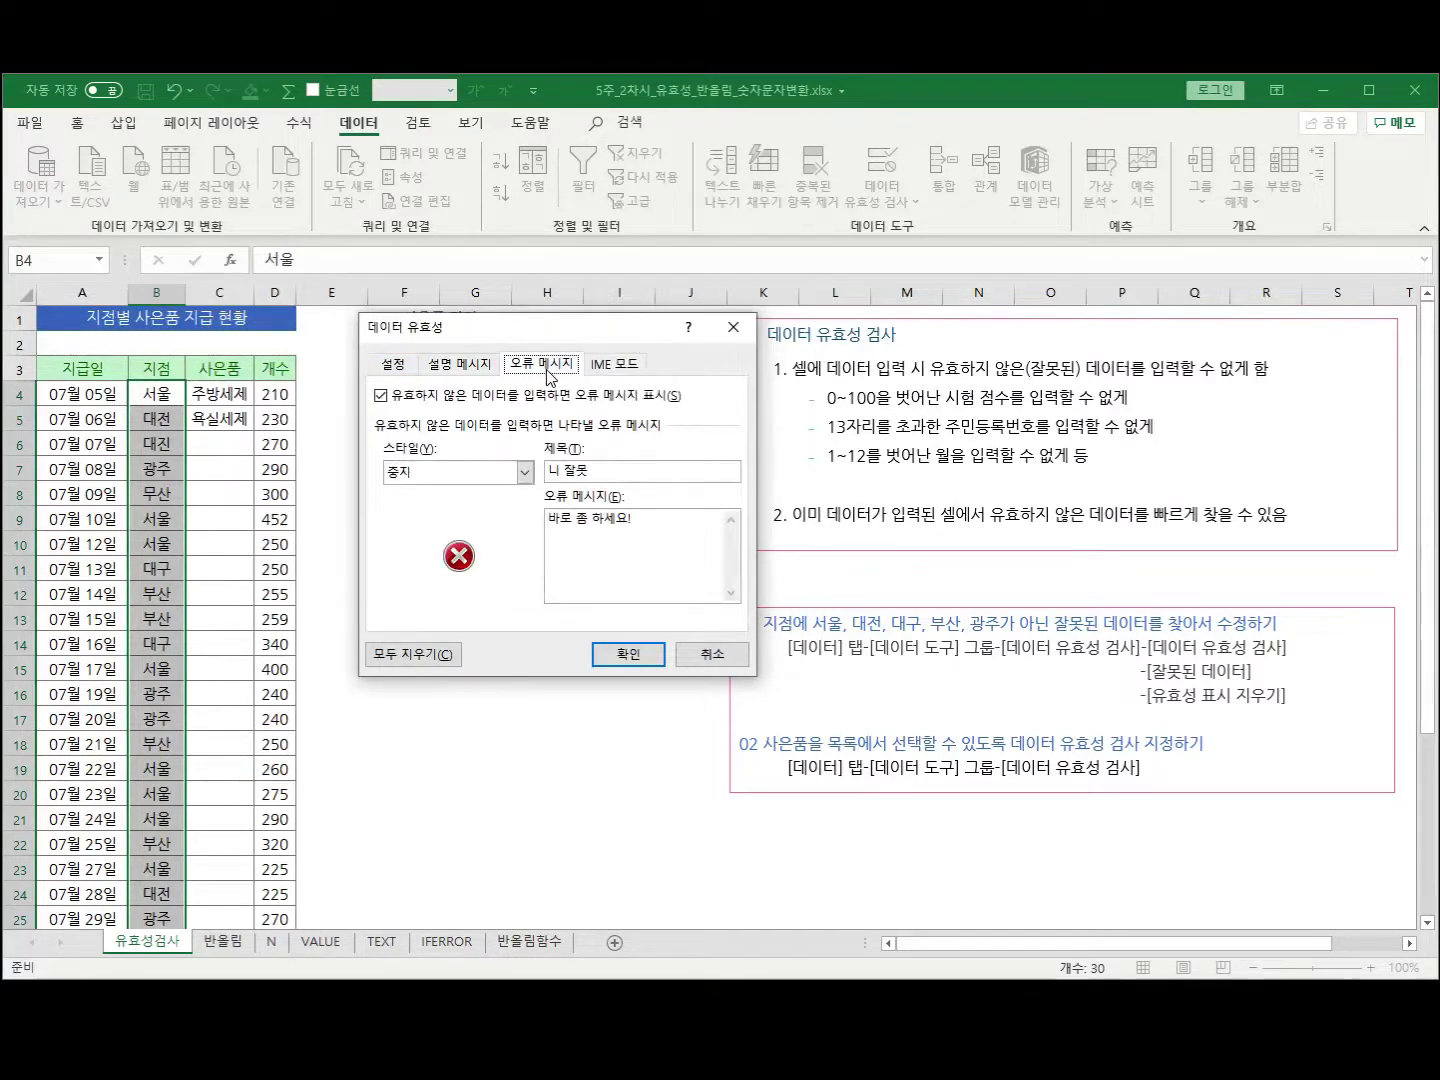
left_click(627, 655)
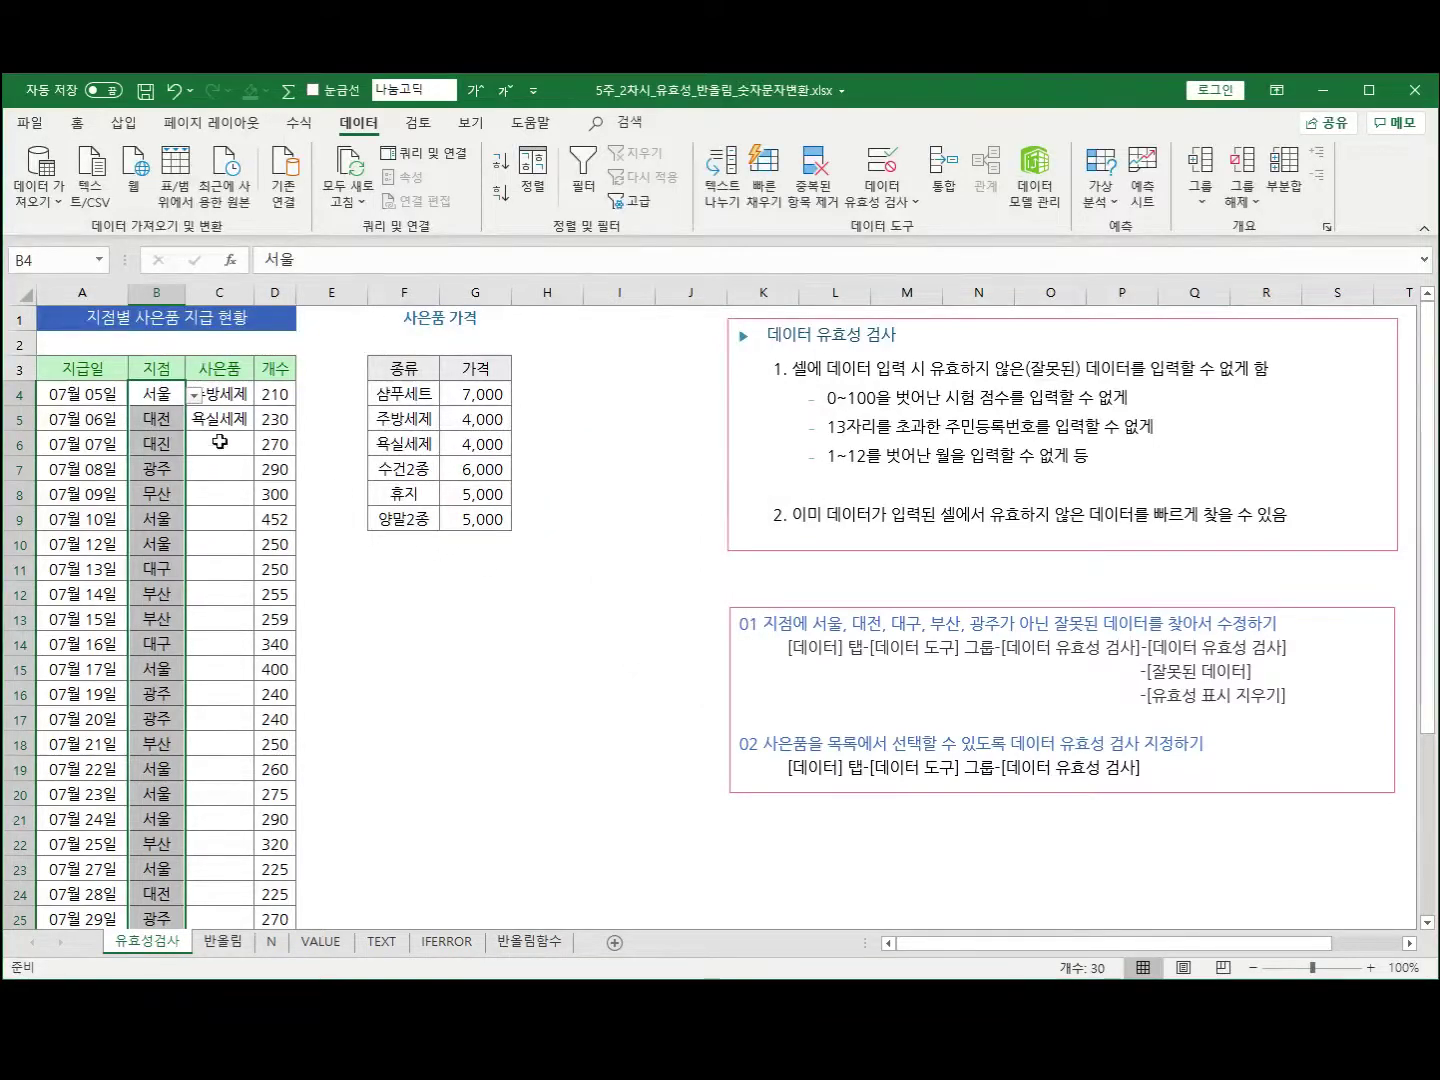
Test the dropdown list in B4 by choosing 대전 and switching back to 서울
left_click(194, 396)
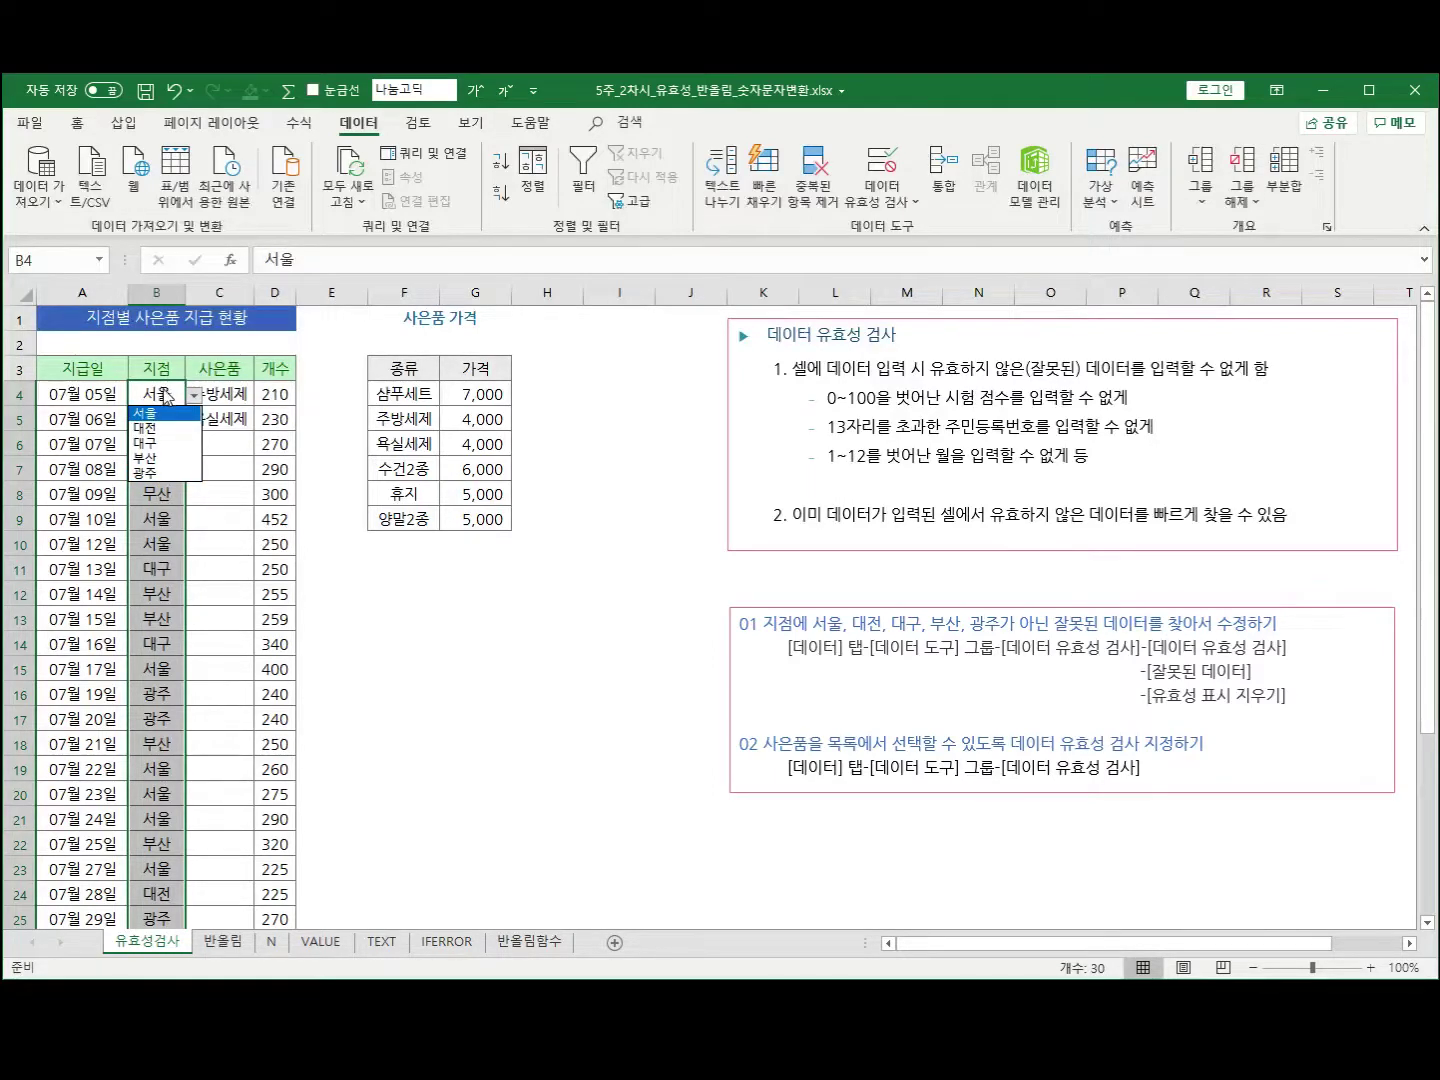
left_click(152, 428)
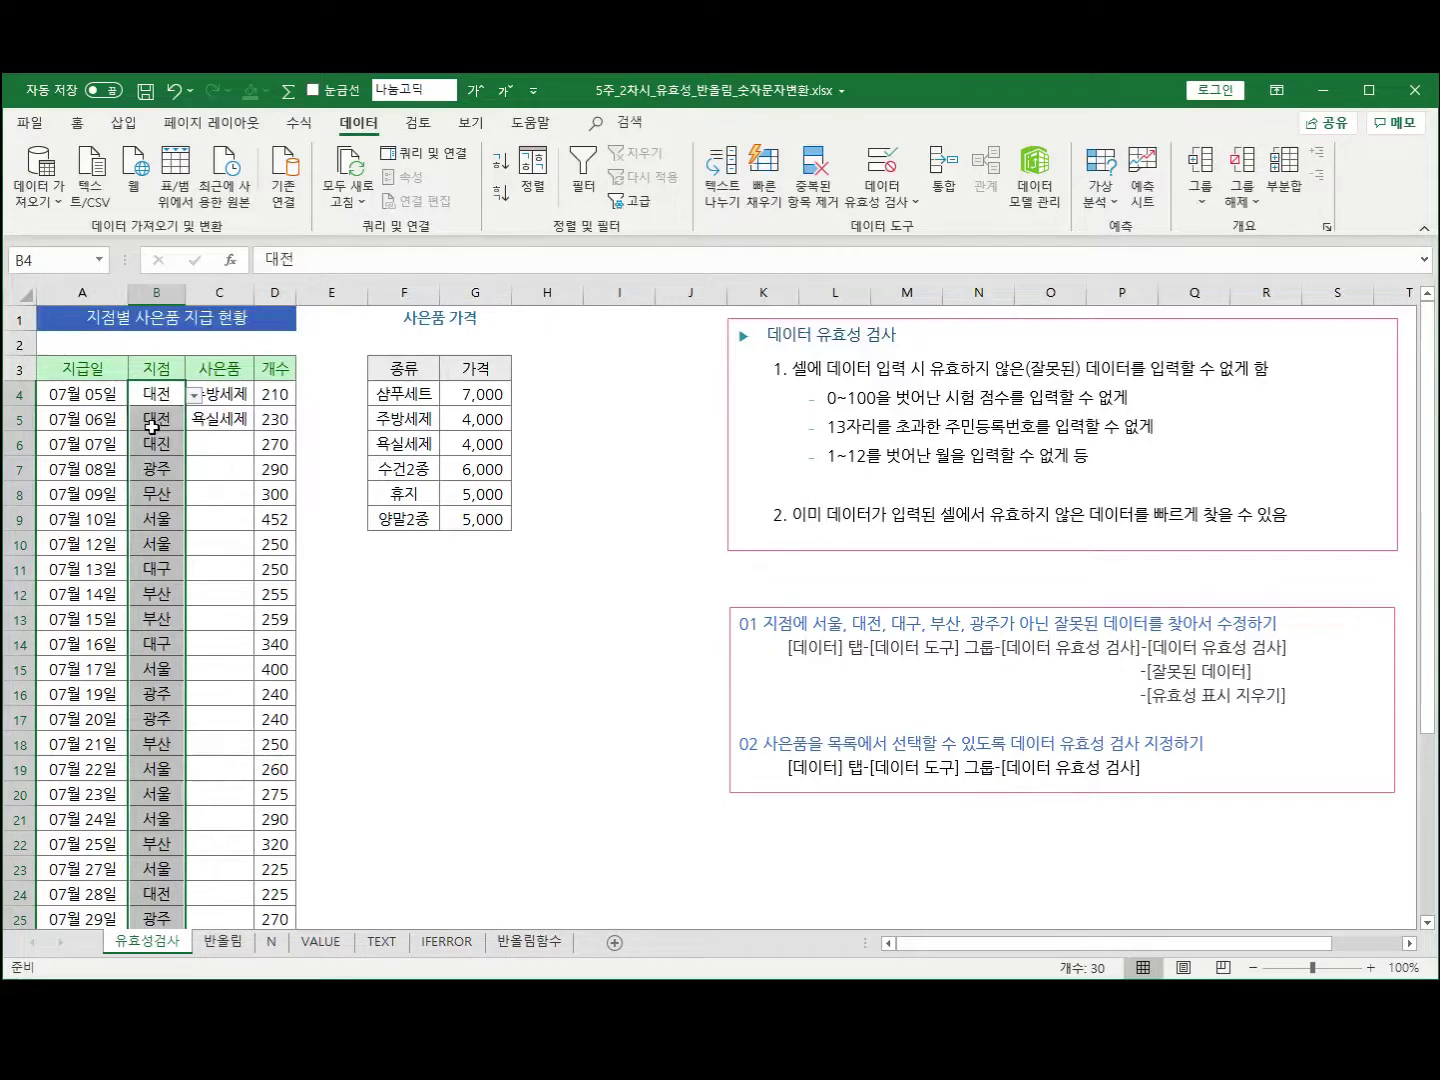
left_click(195, 396)
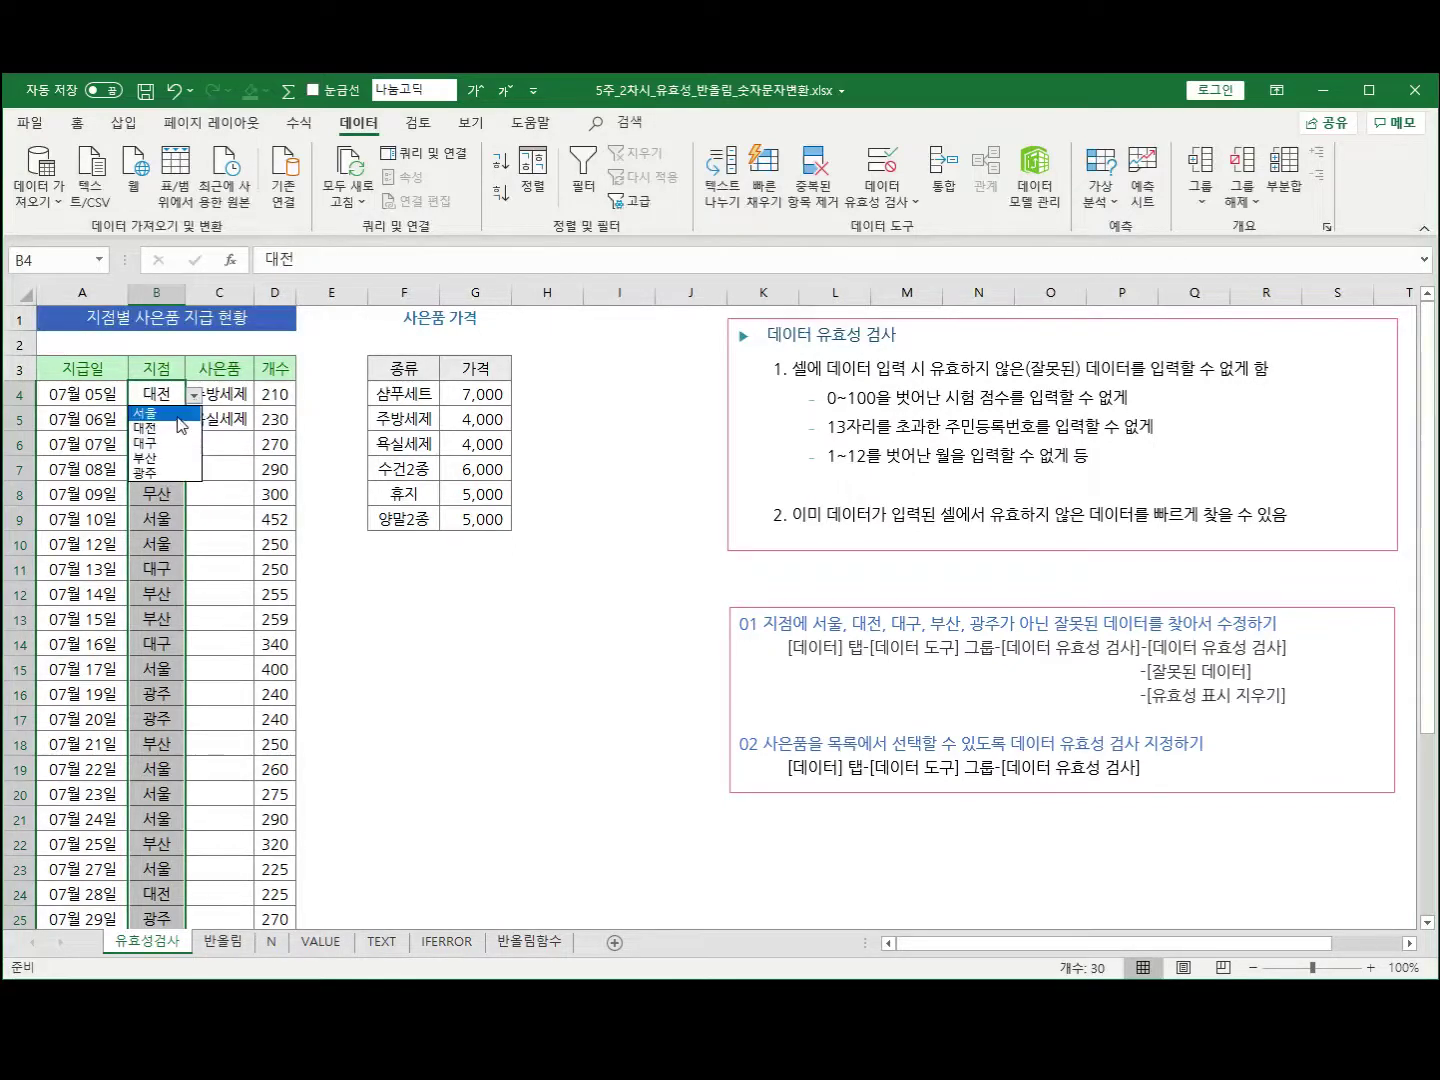
left_click(175, 414)
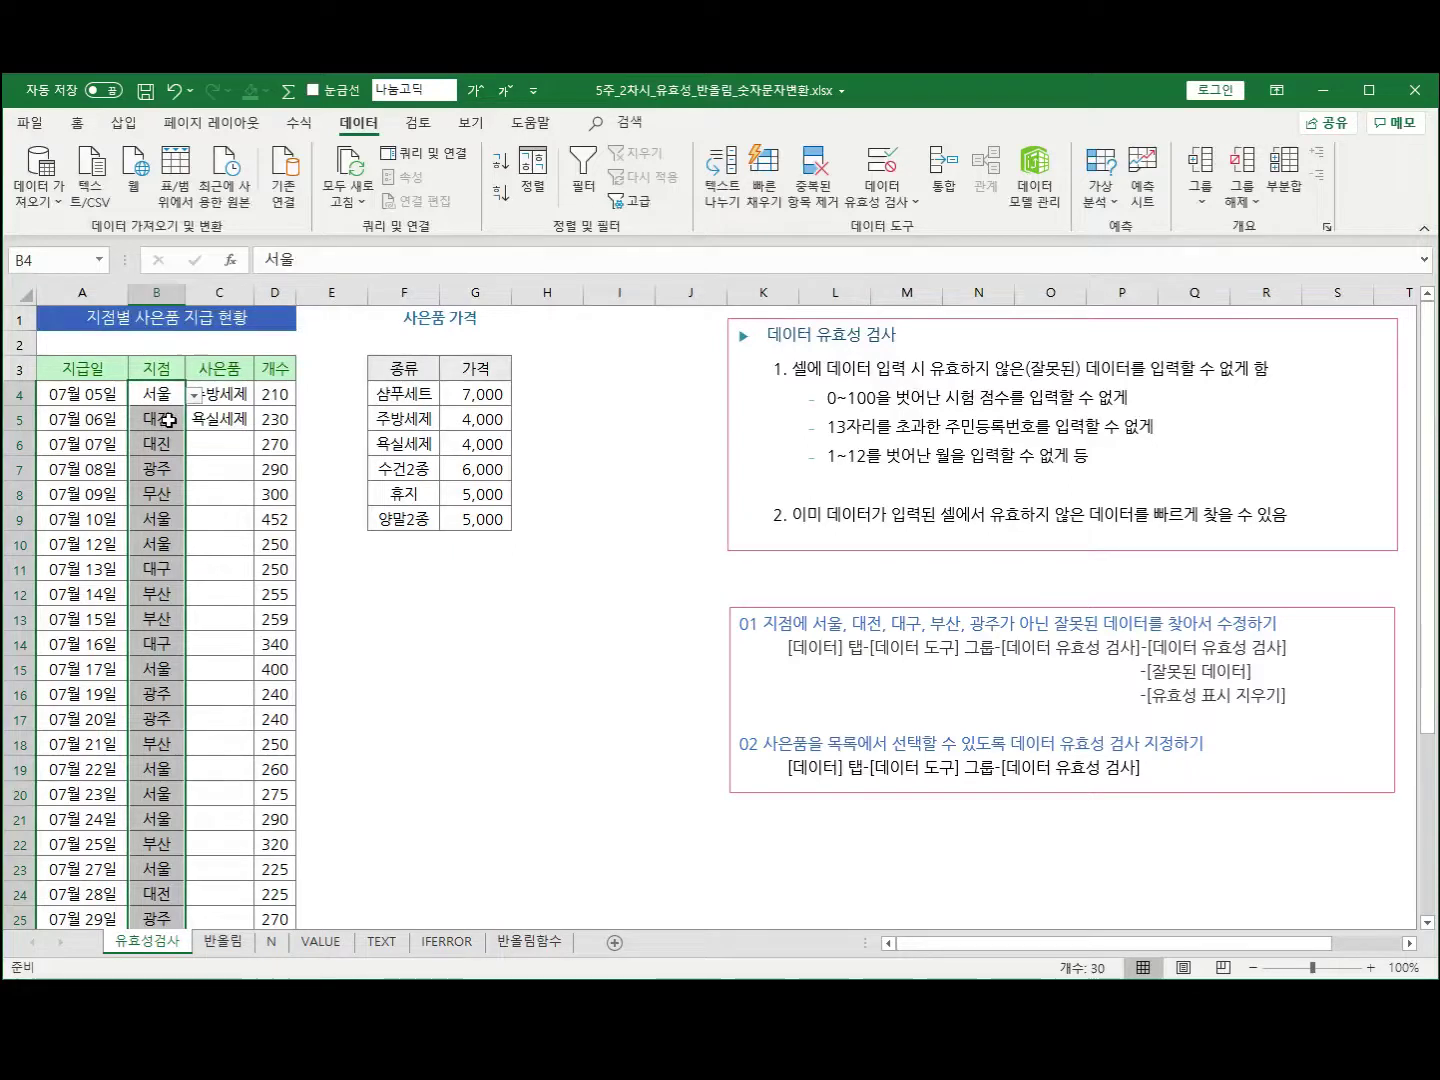
Test the 지점 error alert by entering 수도 in B4, and retry the entry with 서울
left_click_drag(168, 397, 143, 740)
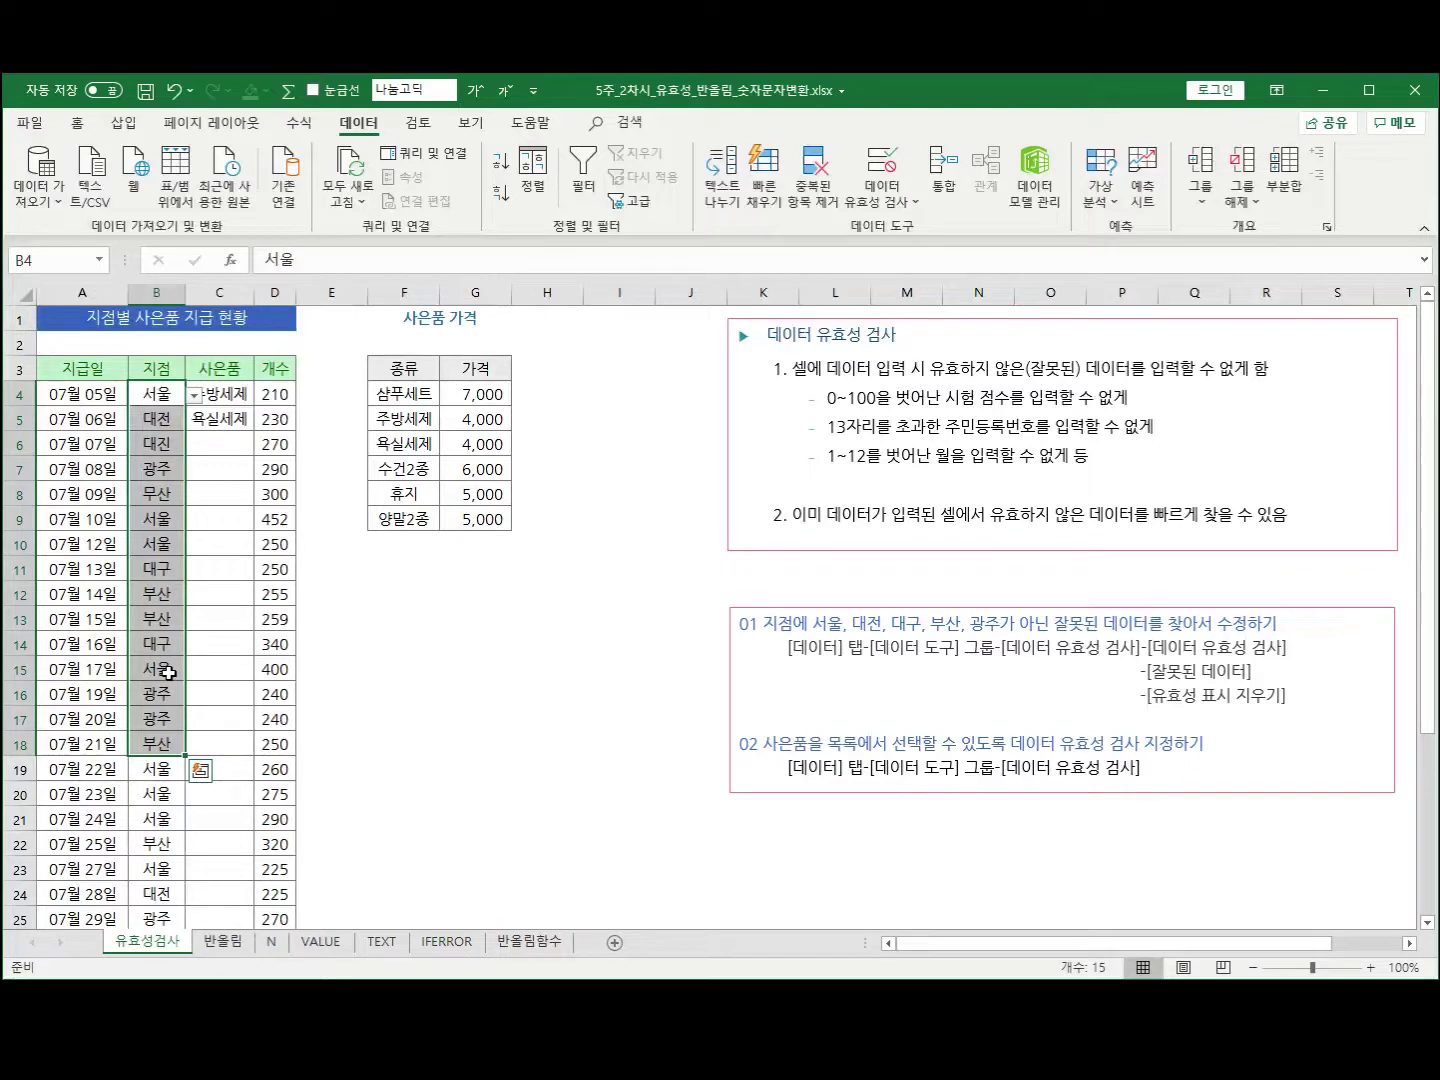
left_click(163, 397)
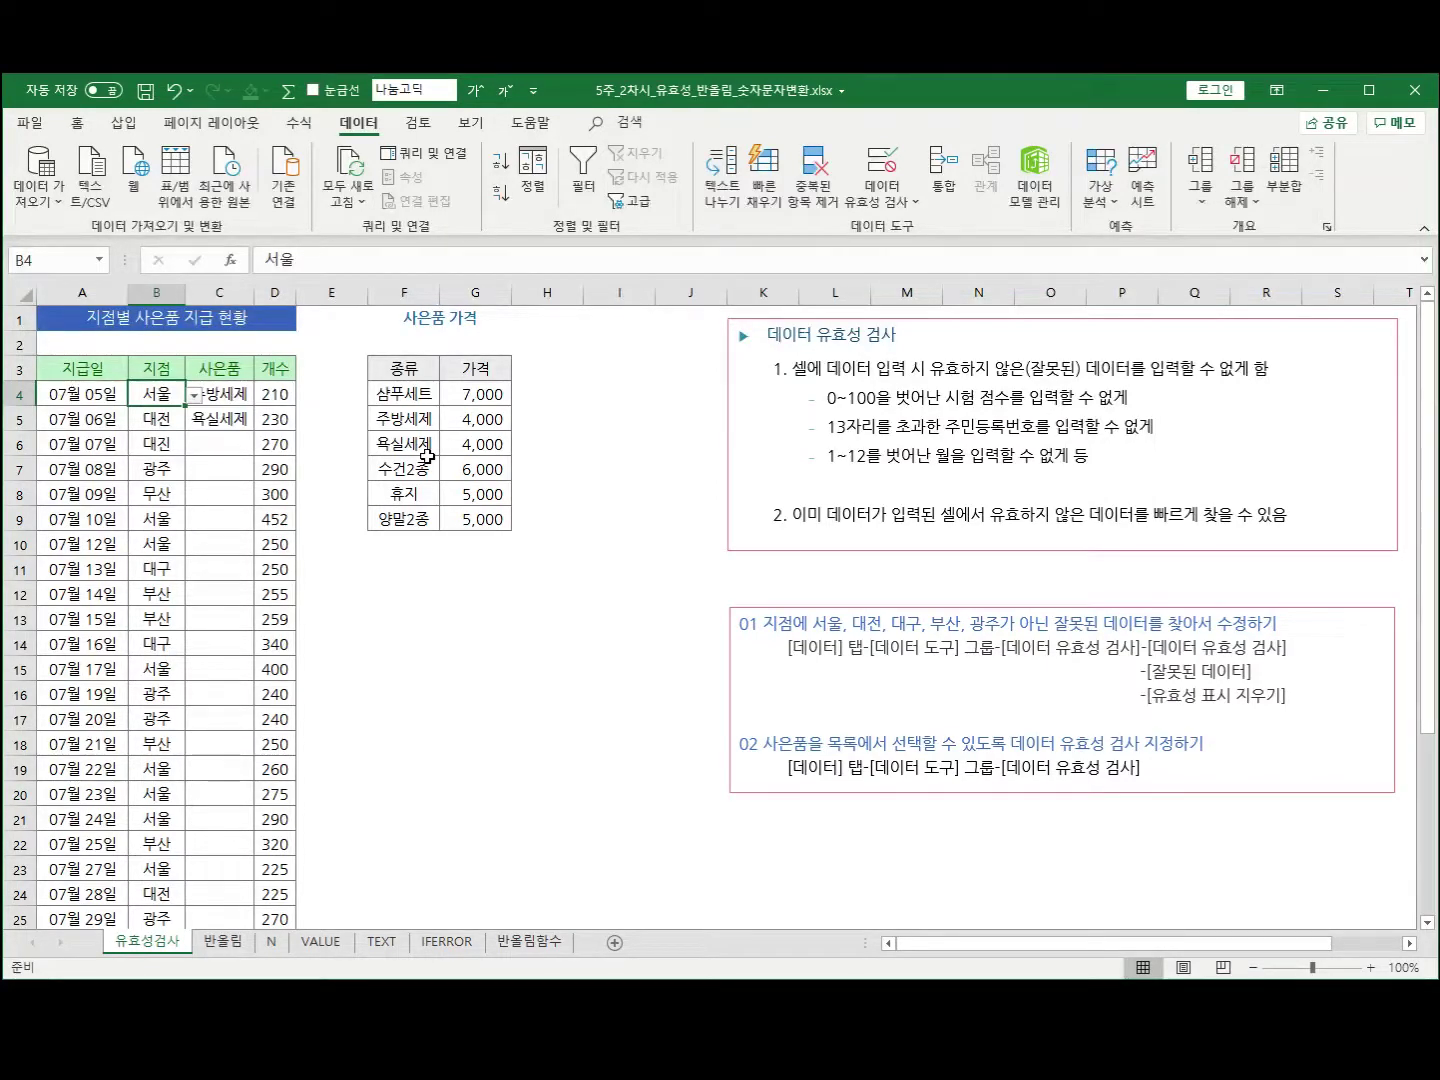
type("수도")
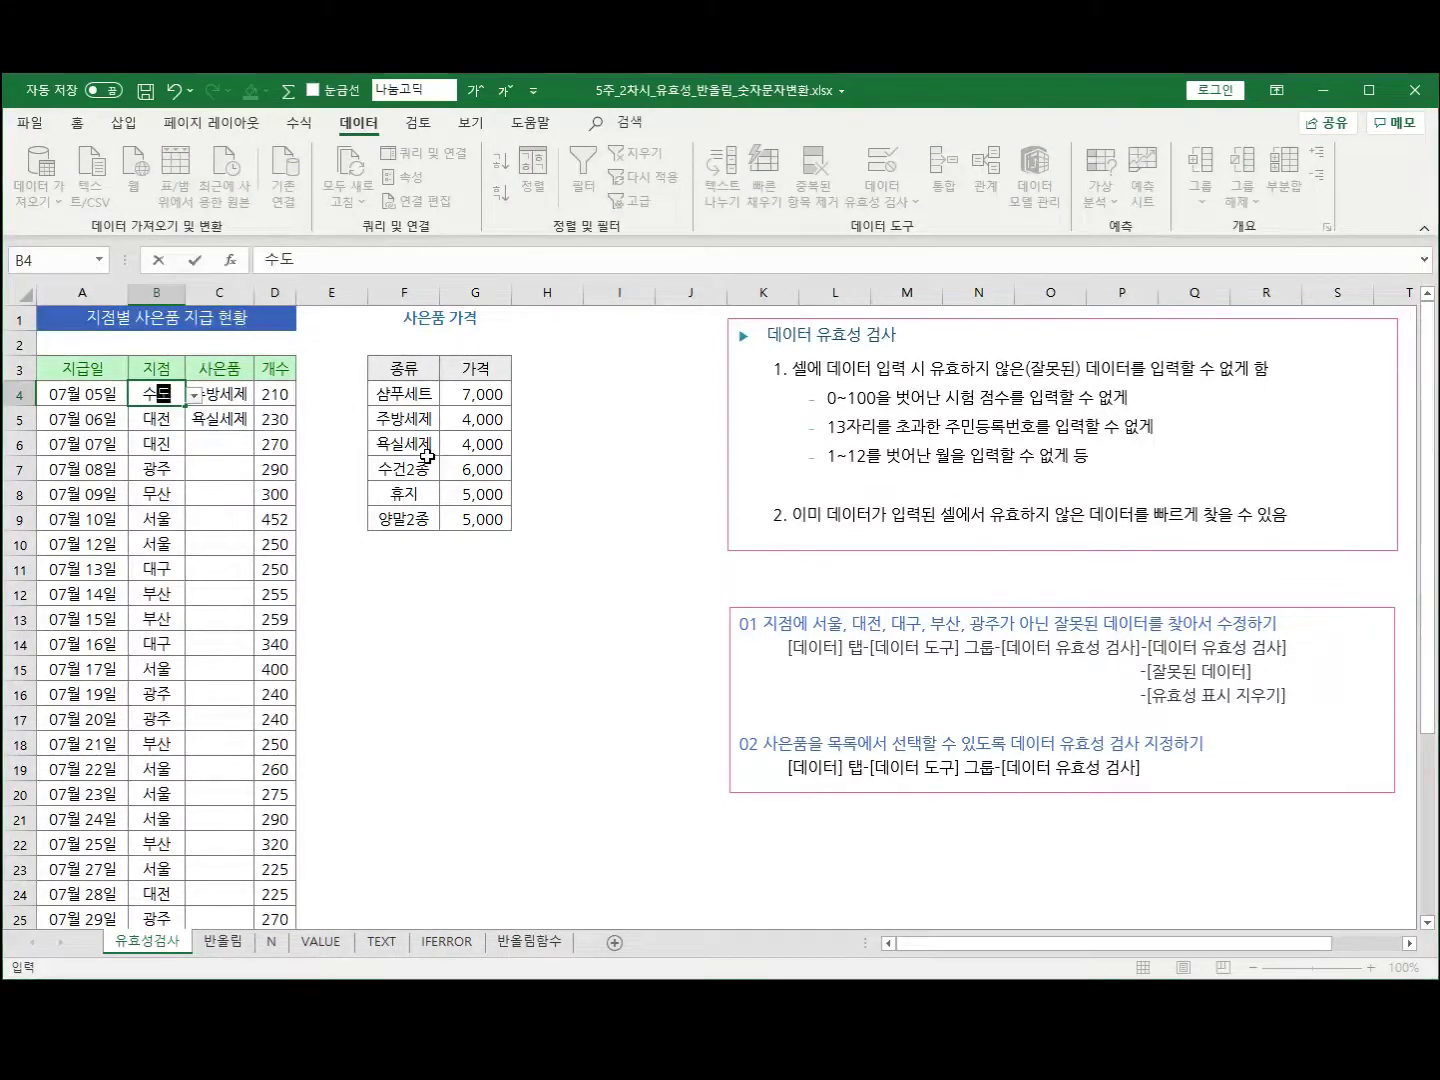
key("Return")
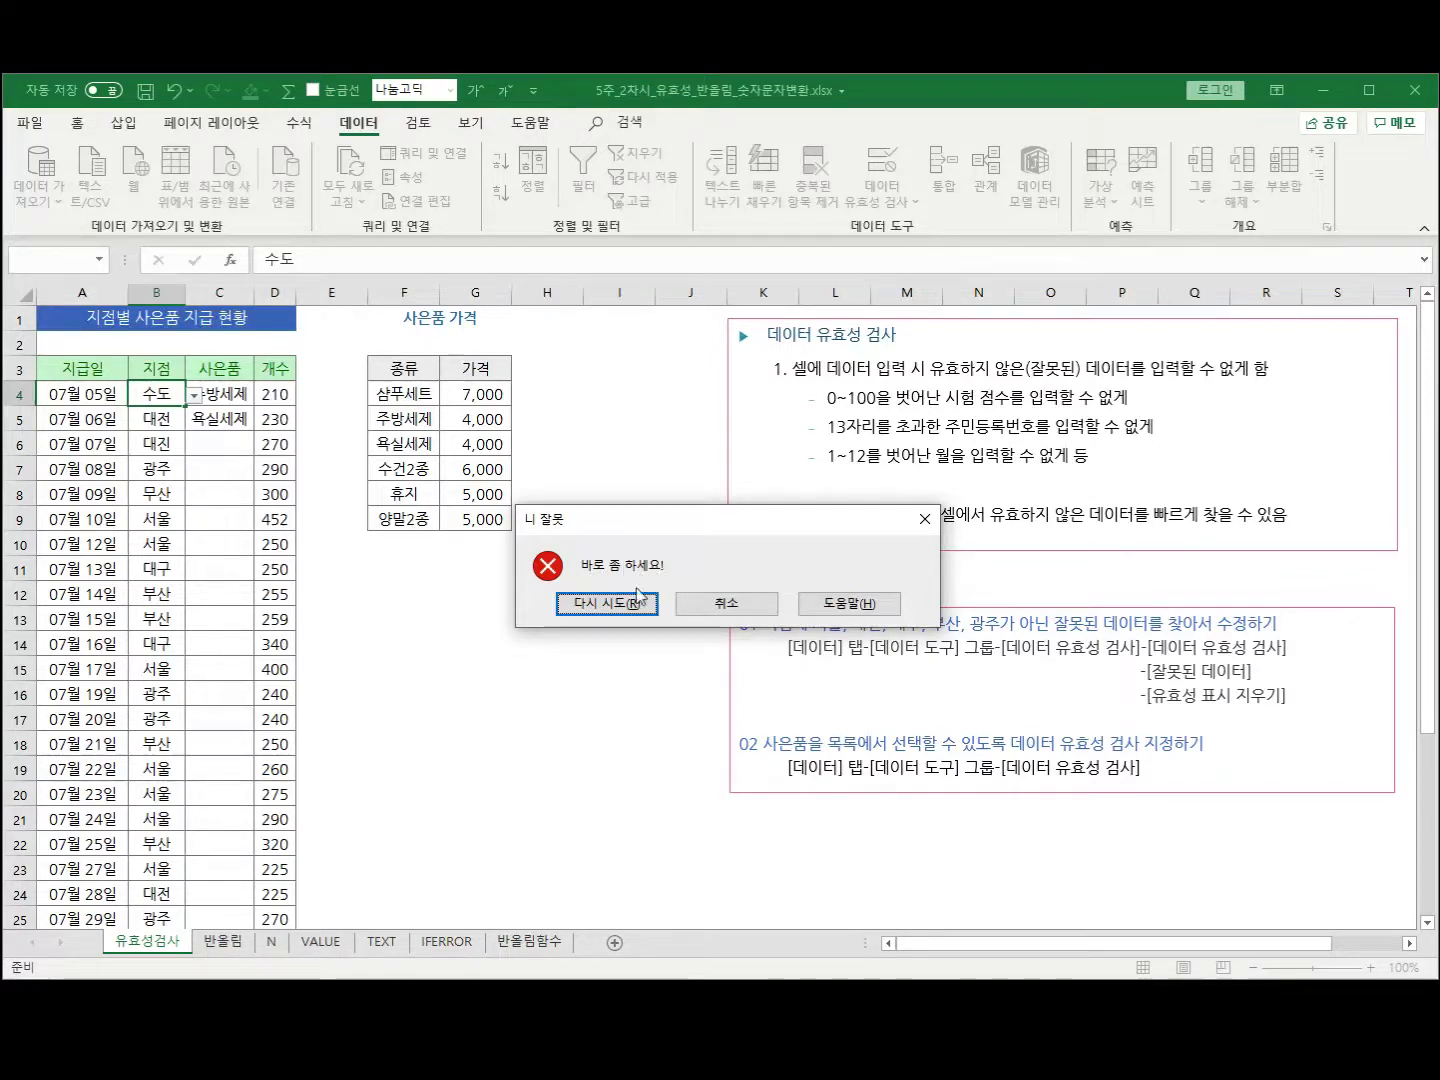
left_click(605, 608)
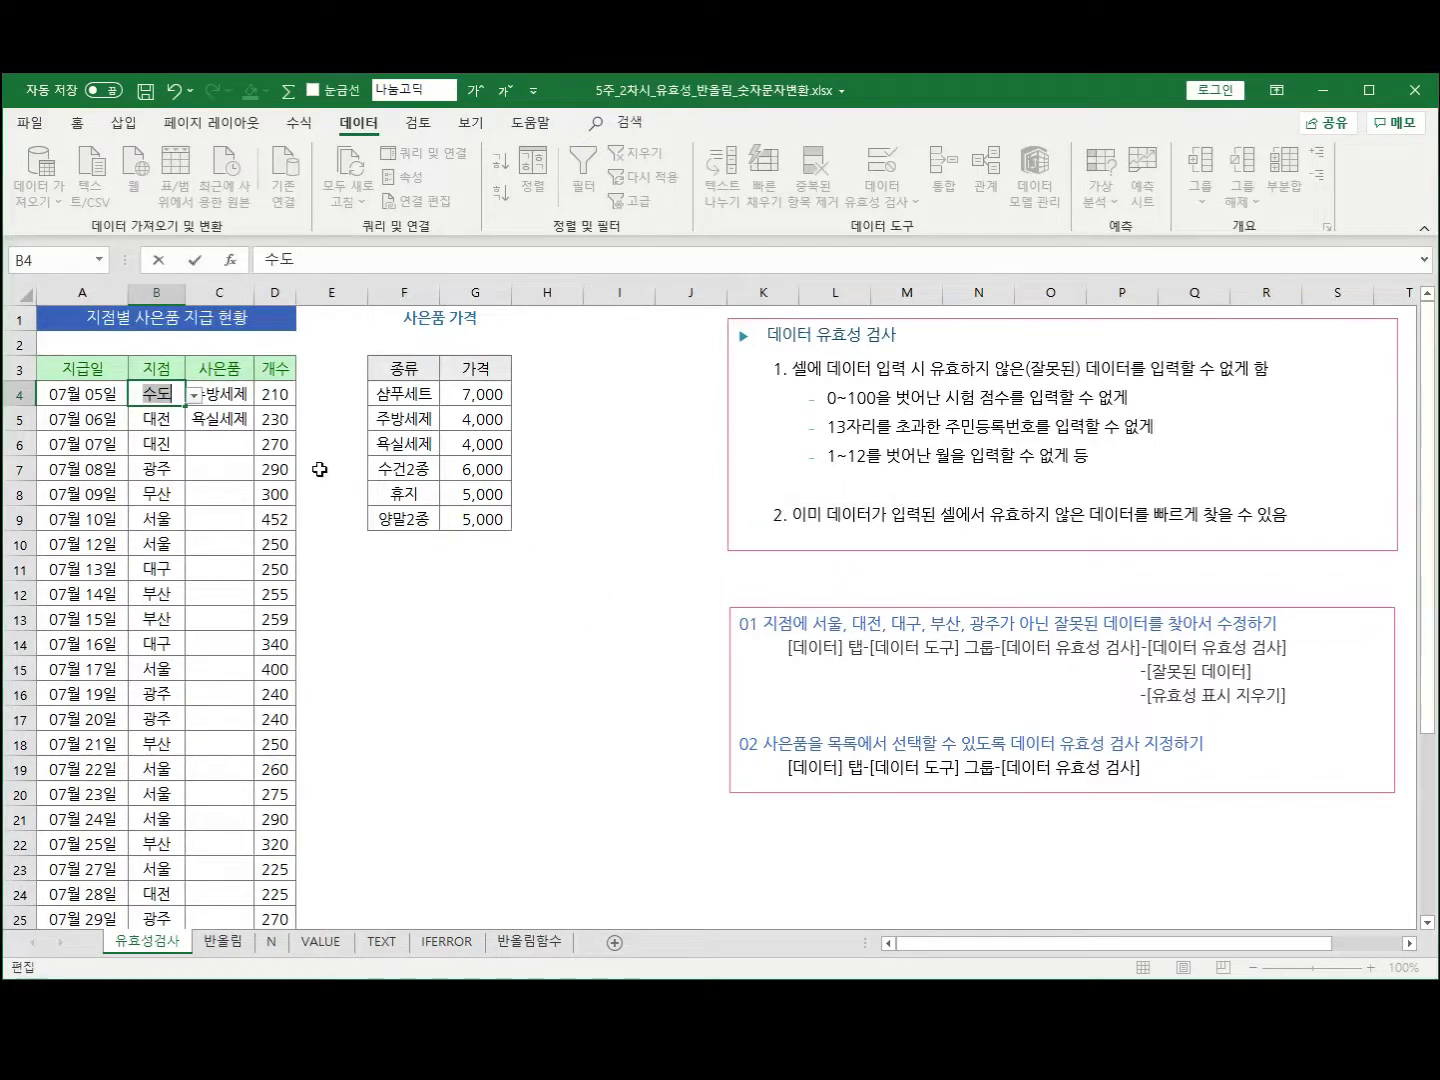
type("서울")
key("Return")
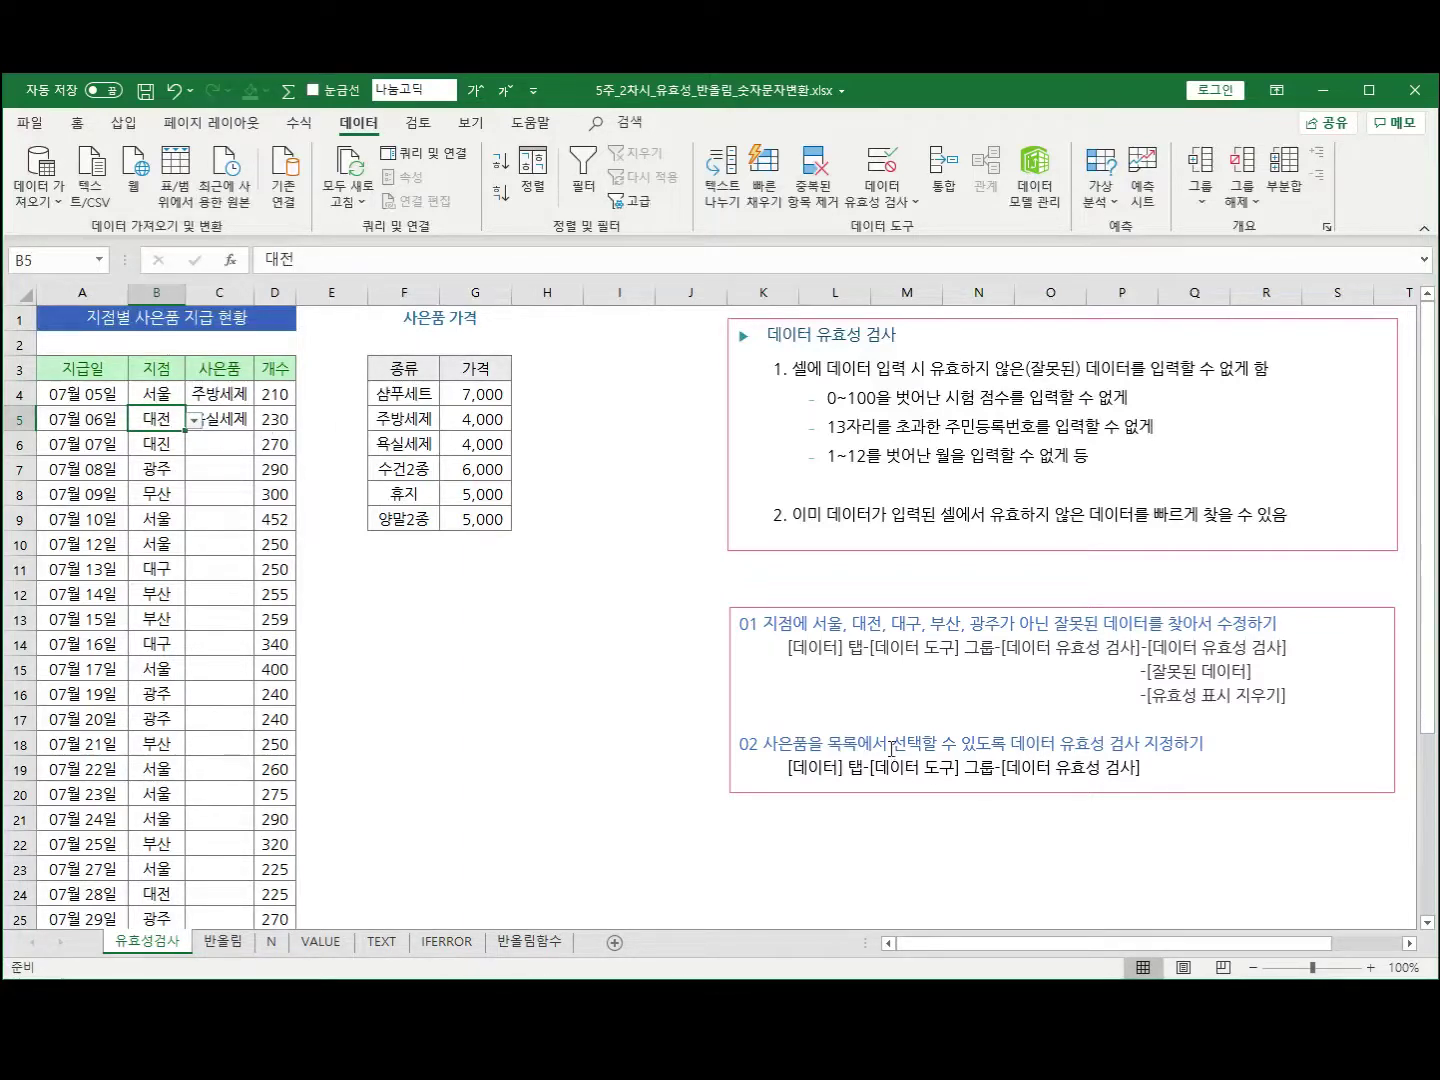
Circle the invalid data that violates the 지점 validation rule
left_click_drag(789, 769, 1170, 771)
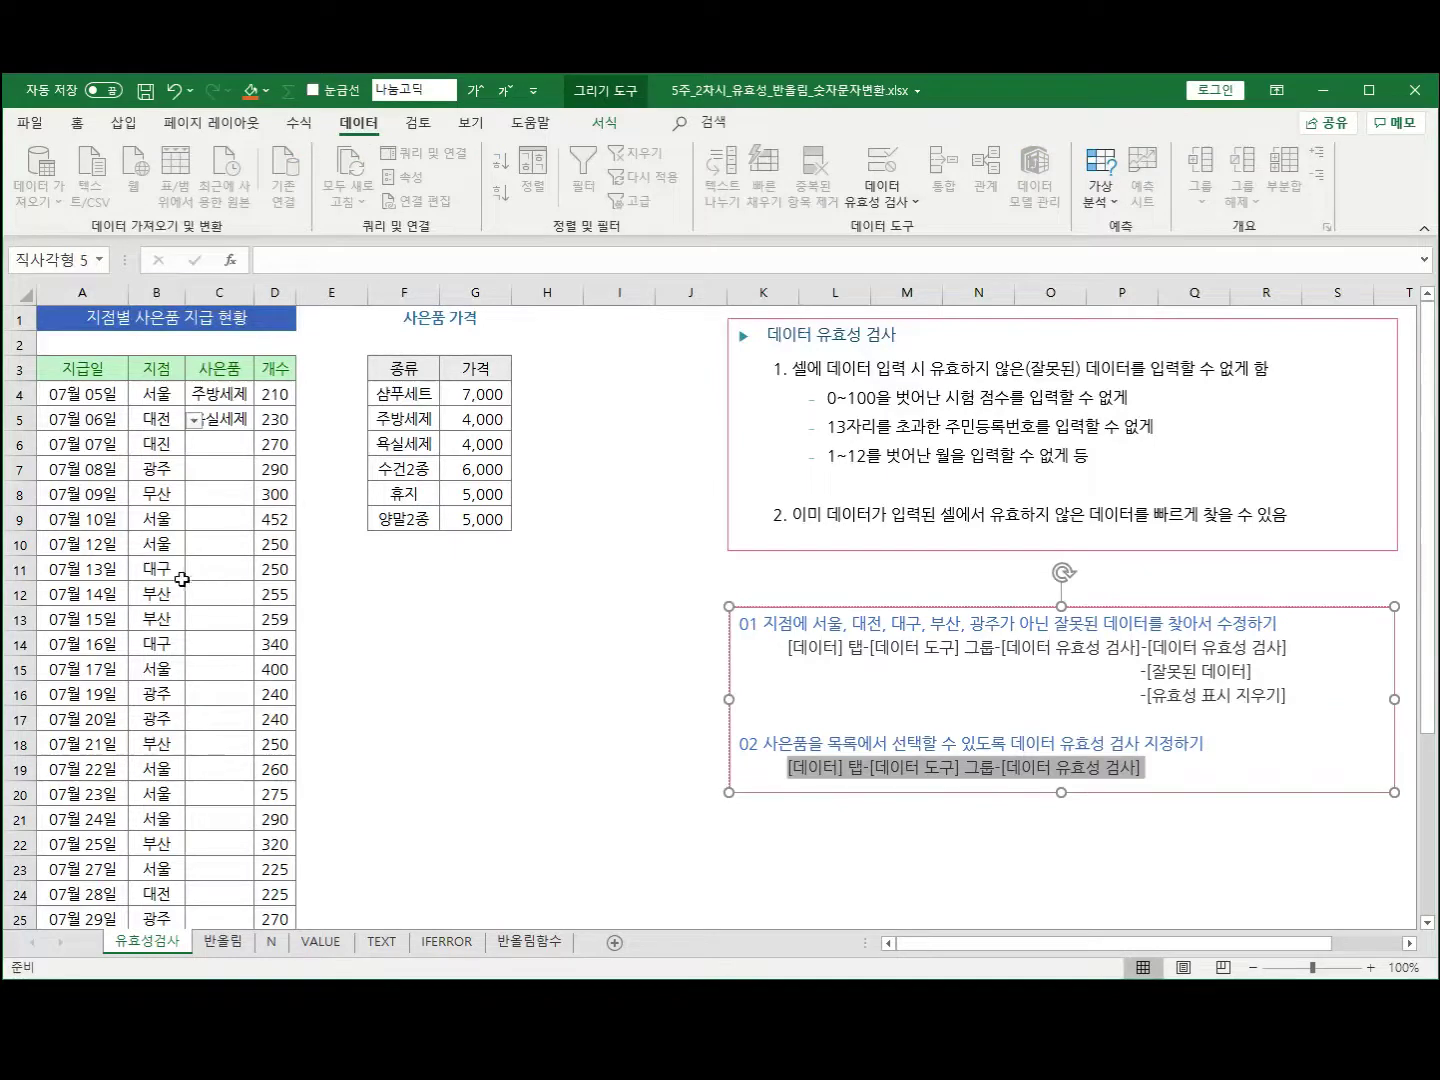
left_click(176, 549)
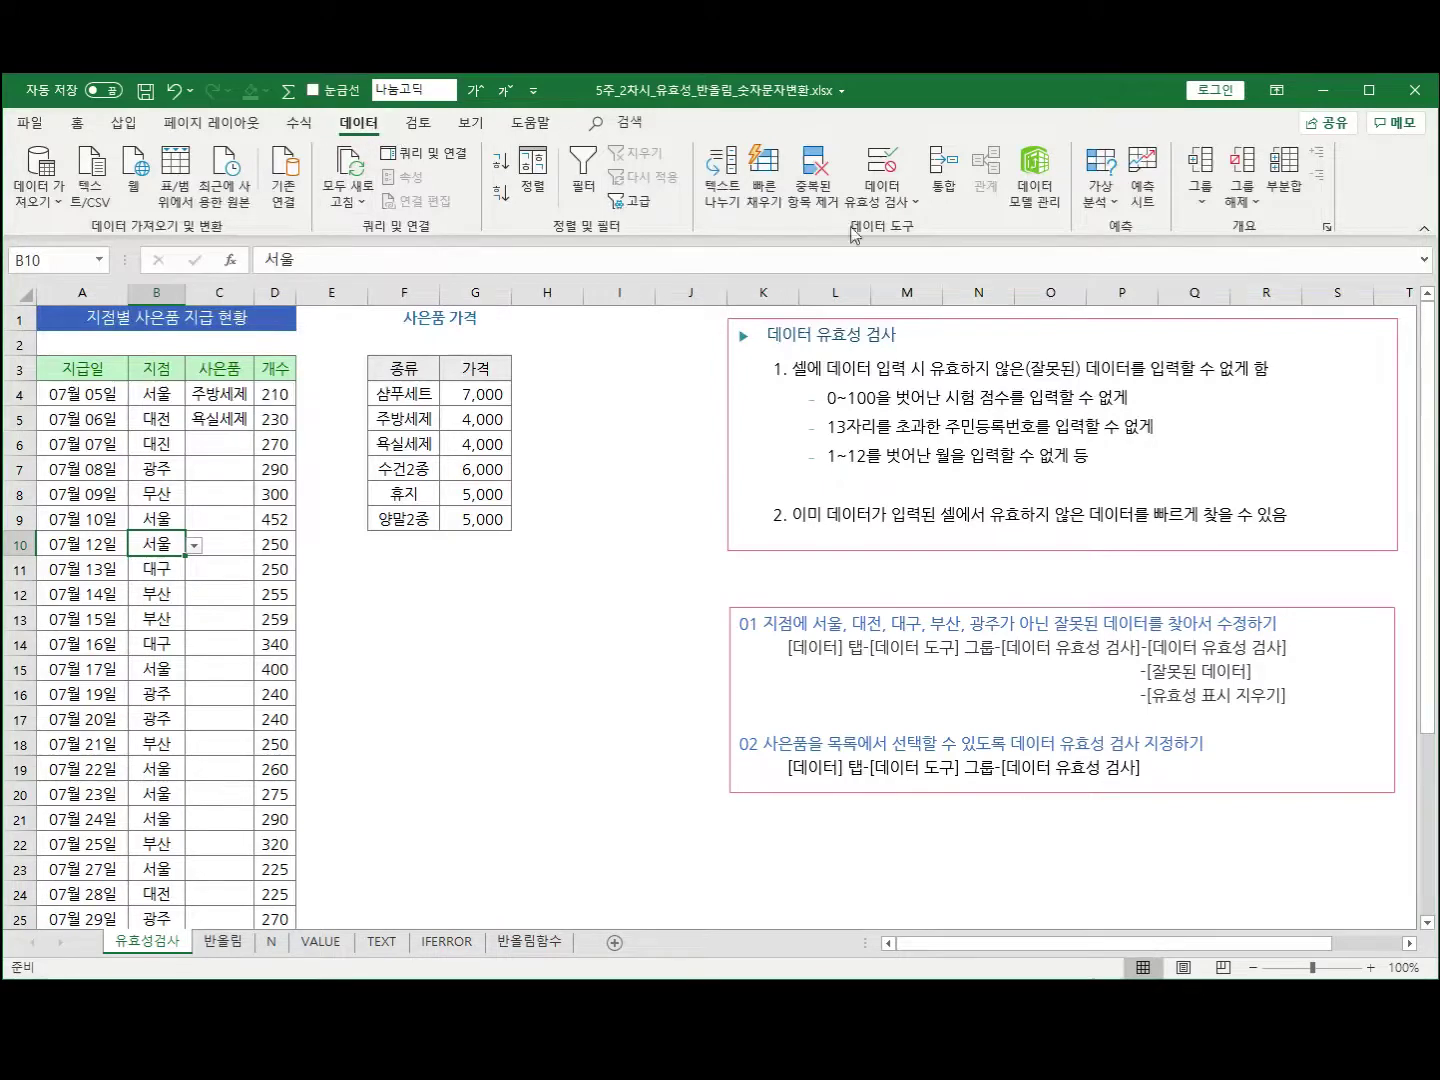
left_click(911, 201)
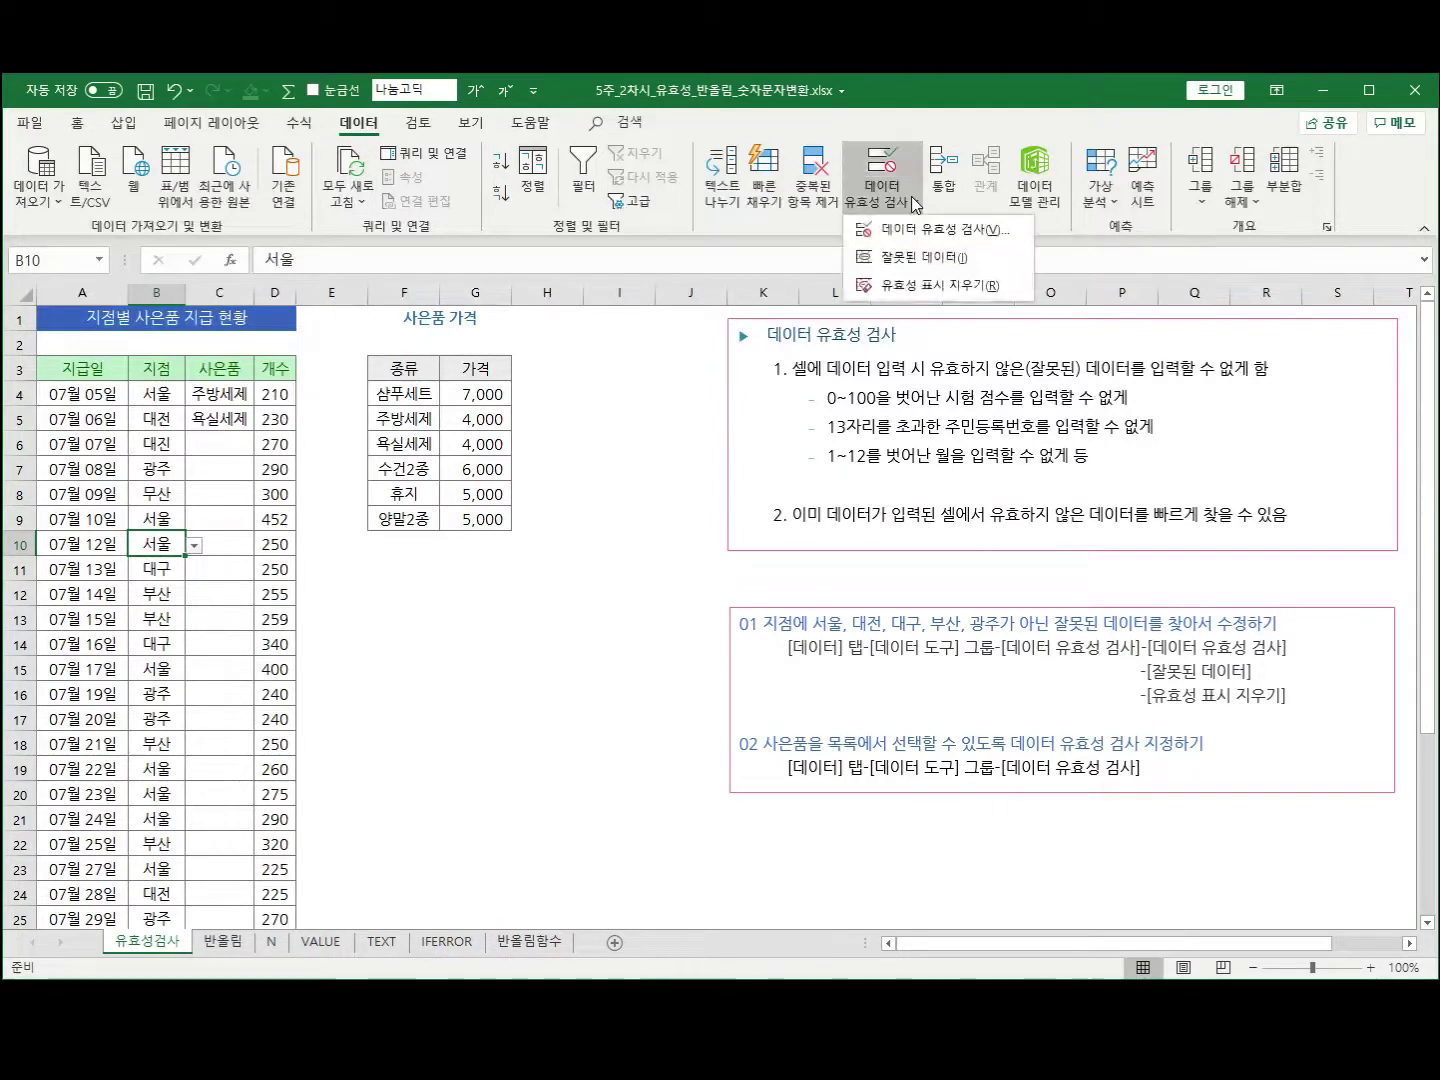
left_click(903, 258)
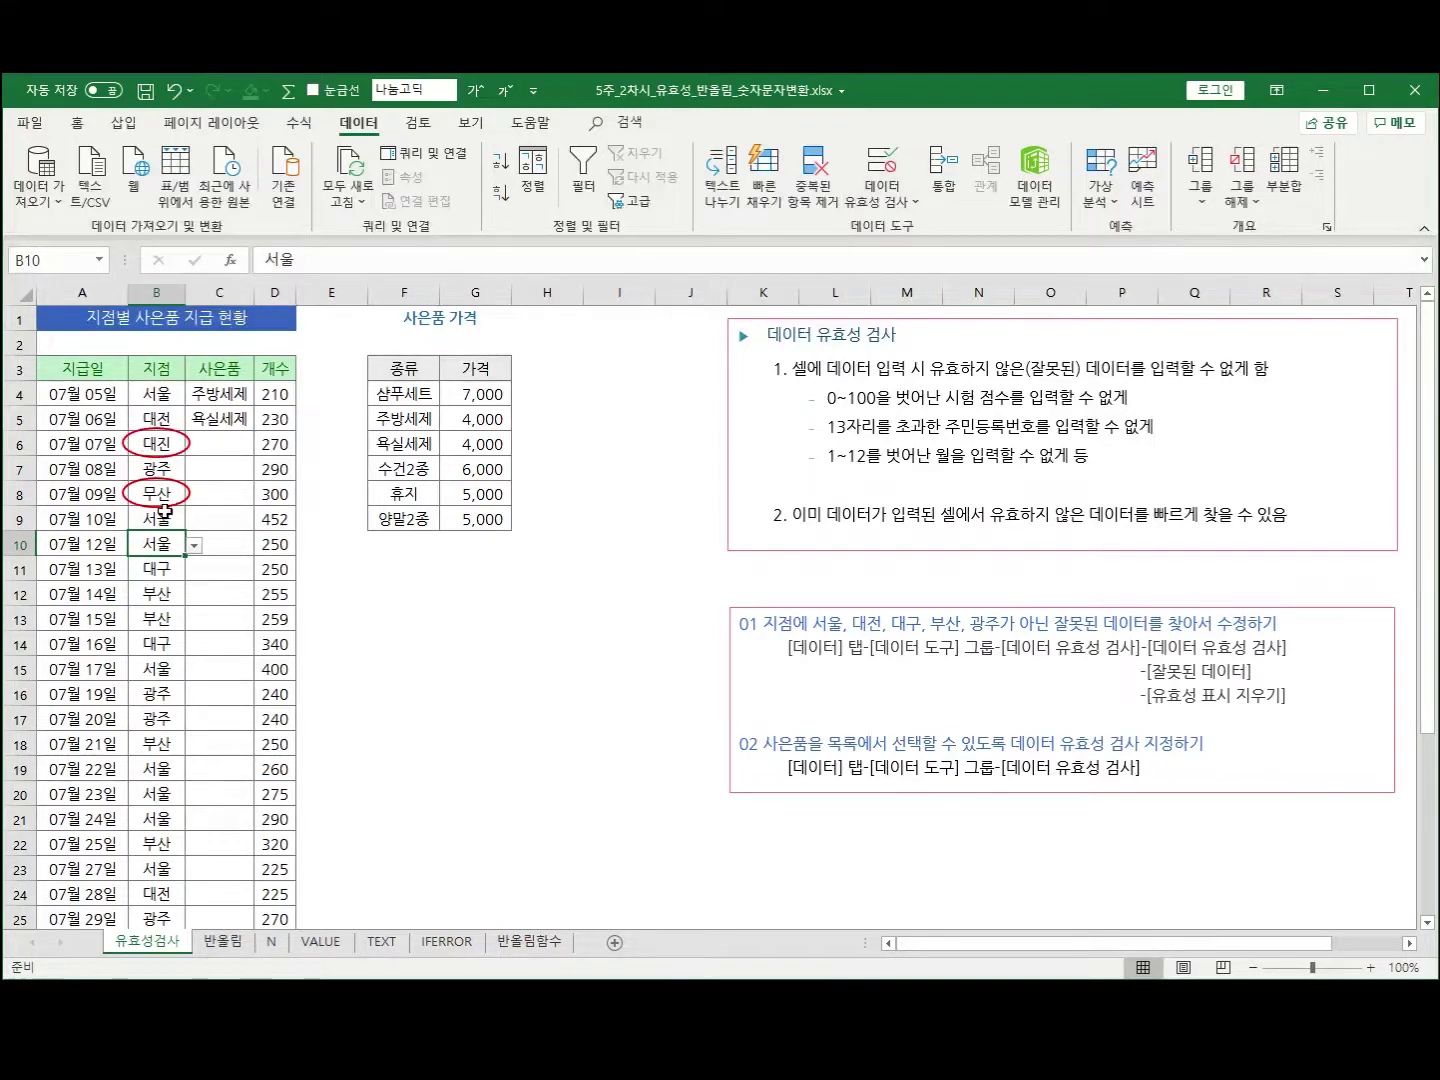
Correct the circled 지점 entries by choosing 대전 in B6 and 부산 in B8 from their validation lists
left_click(167, 443)
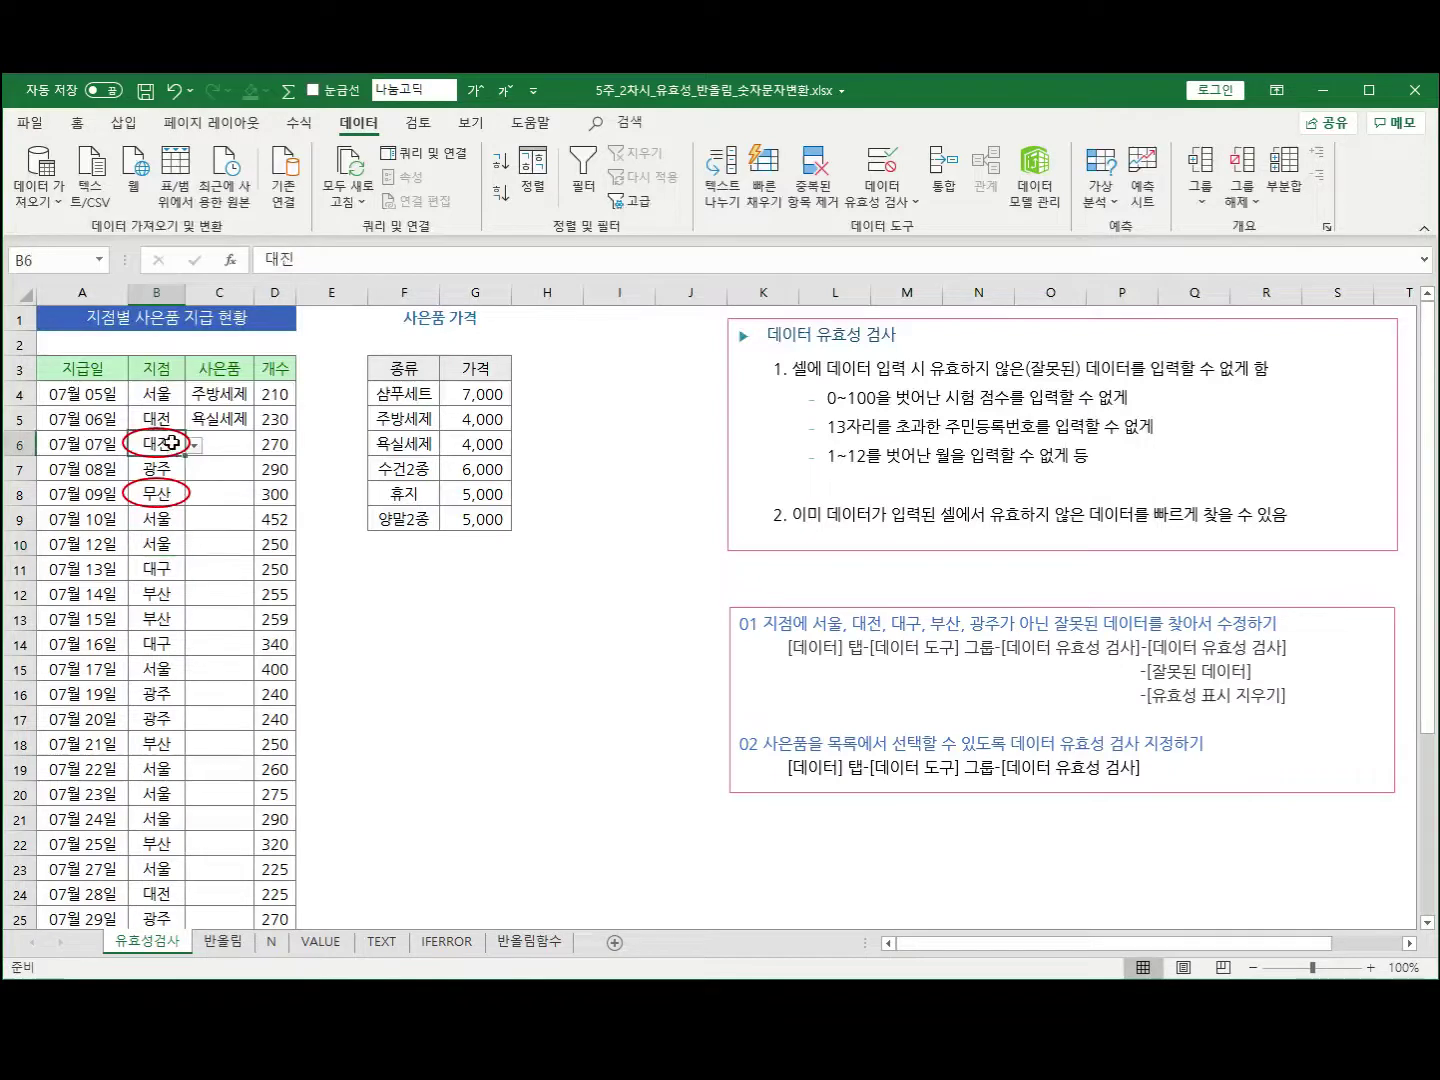
left_click(194, 444)
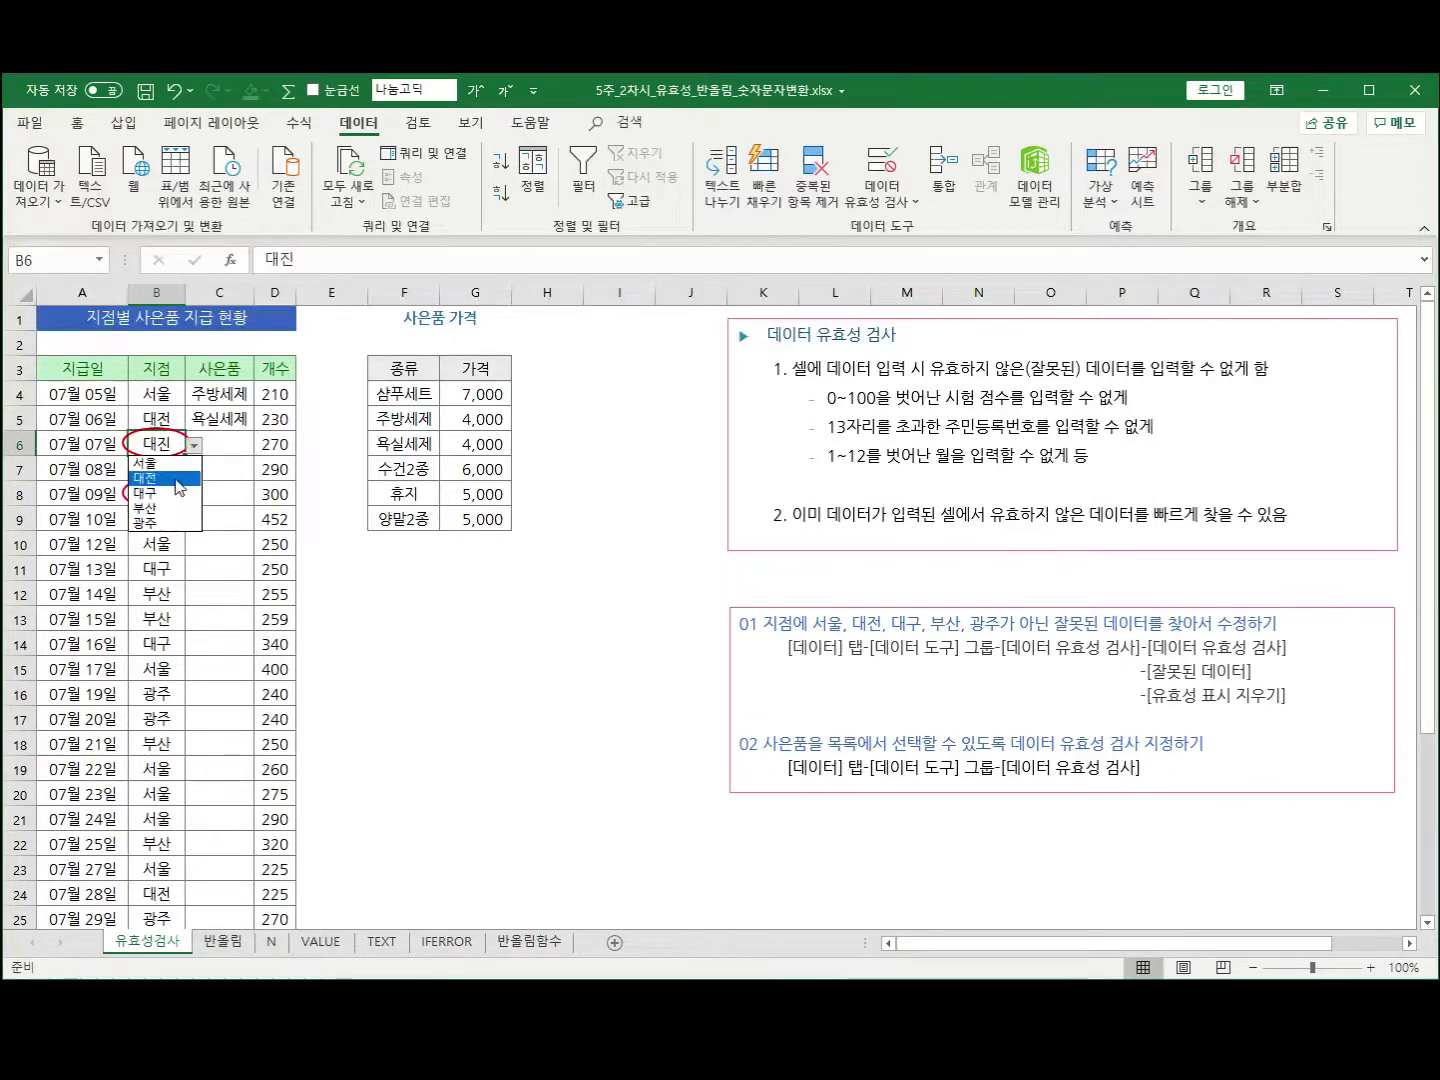
left_click(175, 478)
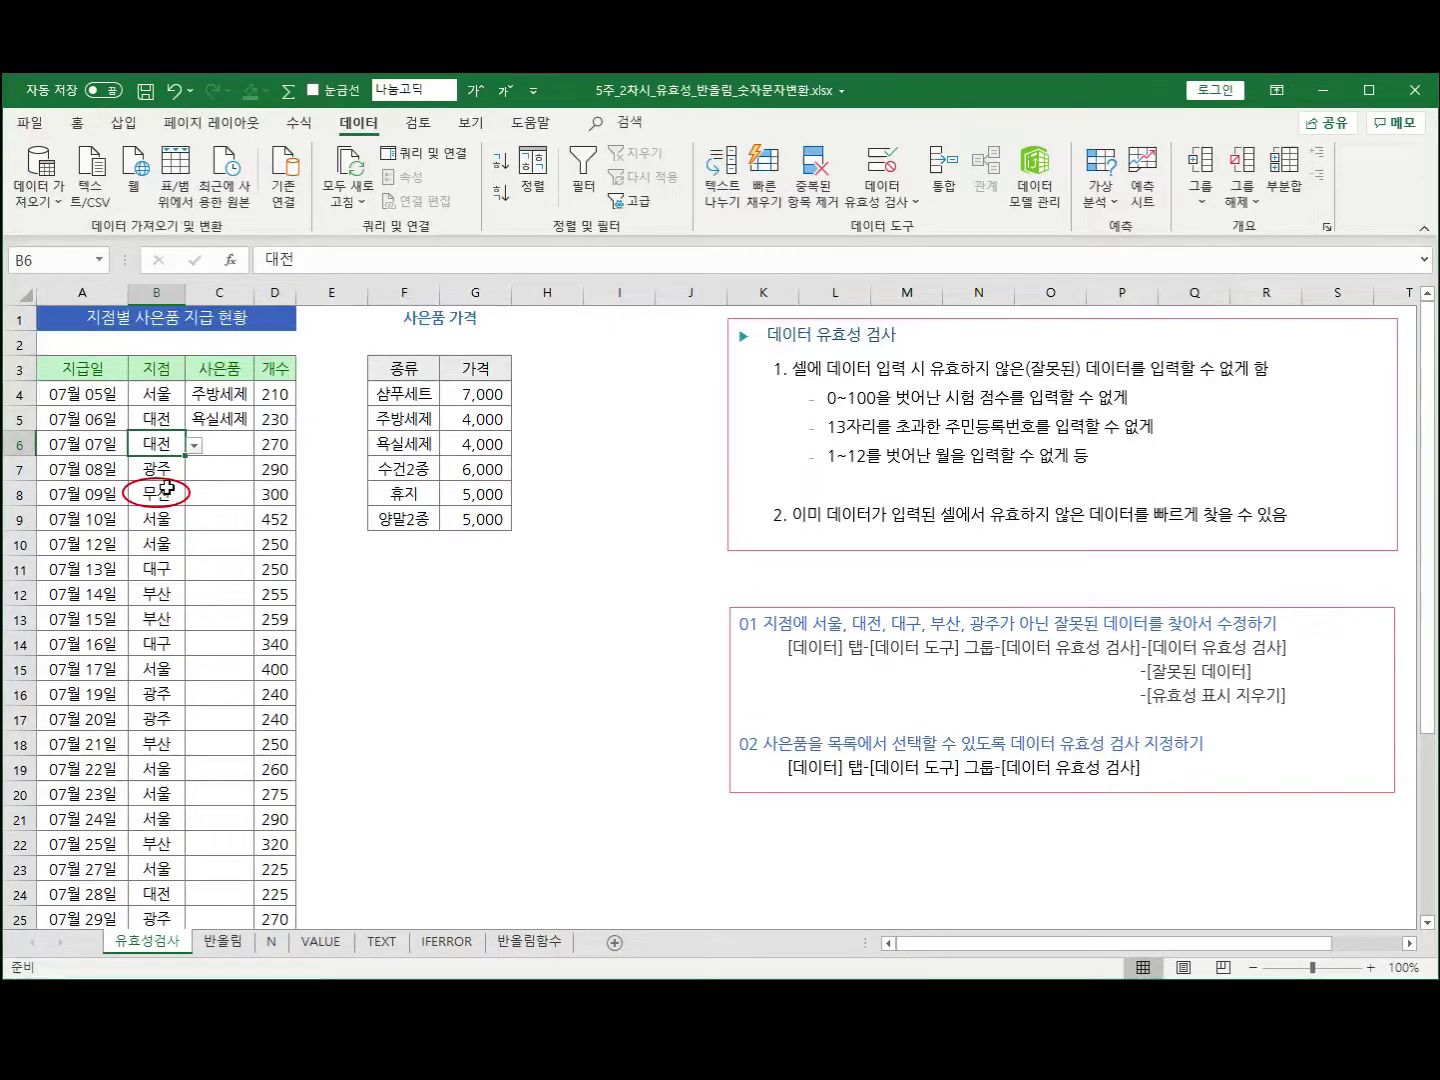
left_click(167, 491)
left_click(194, 494)
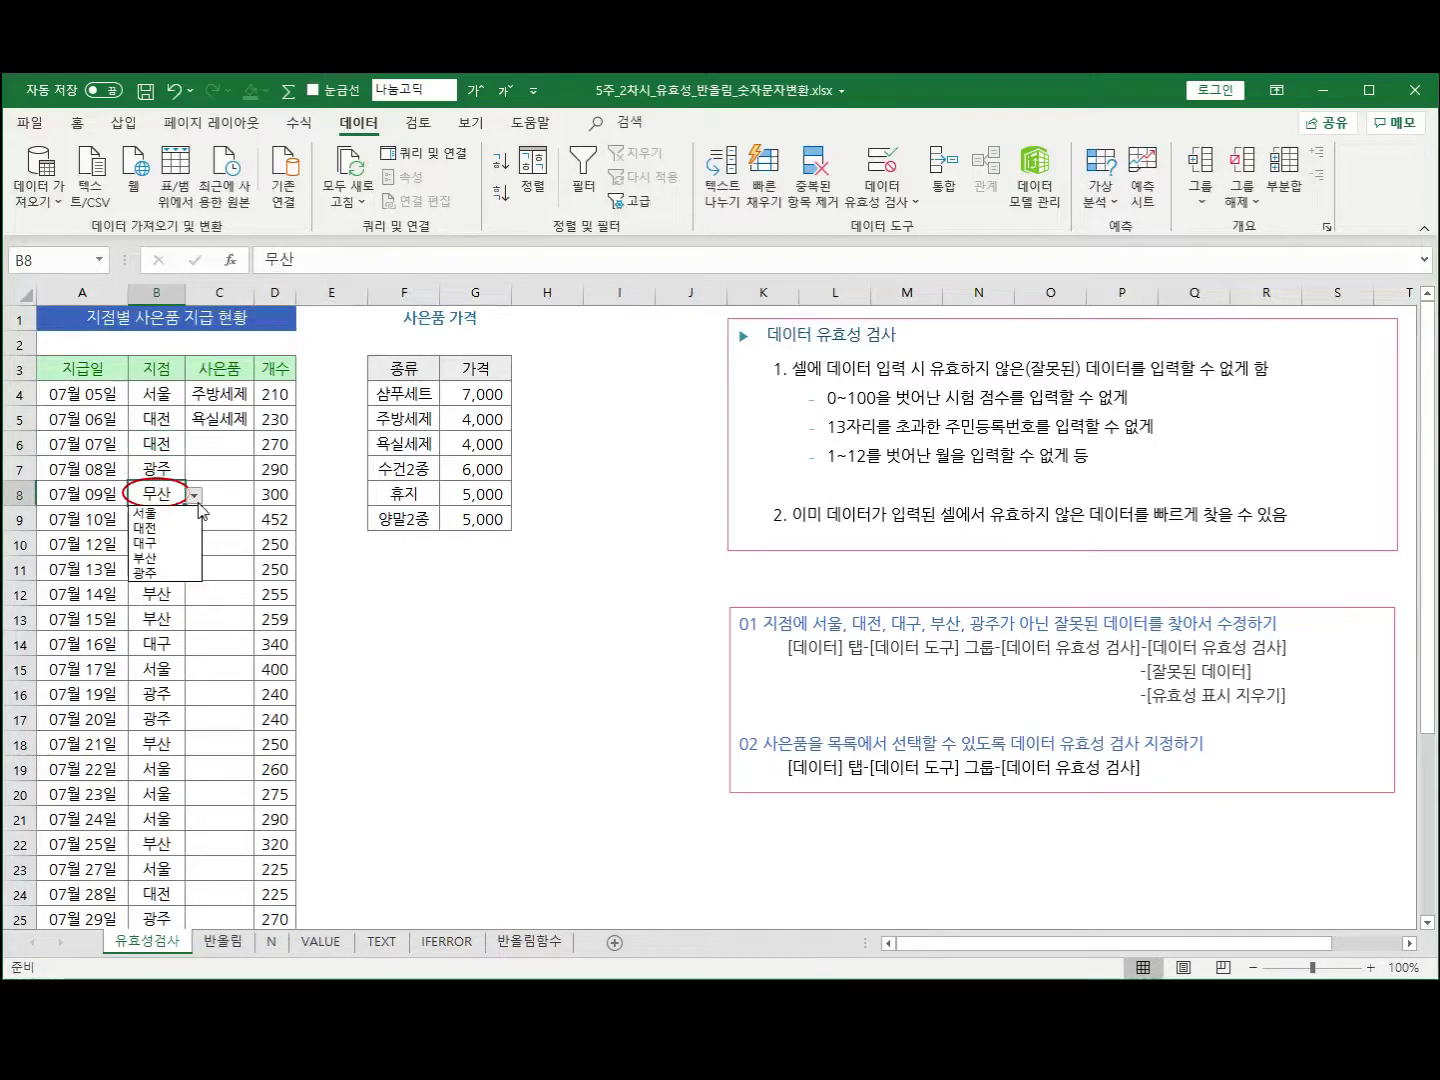
left_click(175, 556)
scroll(284, 599, "down", 4)
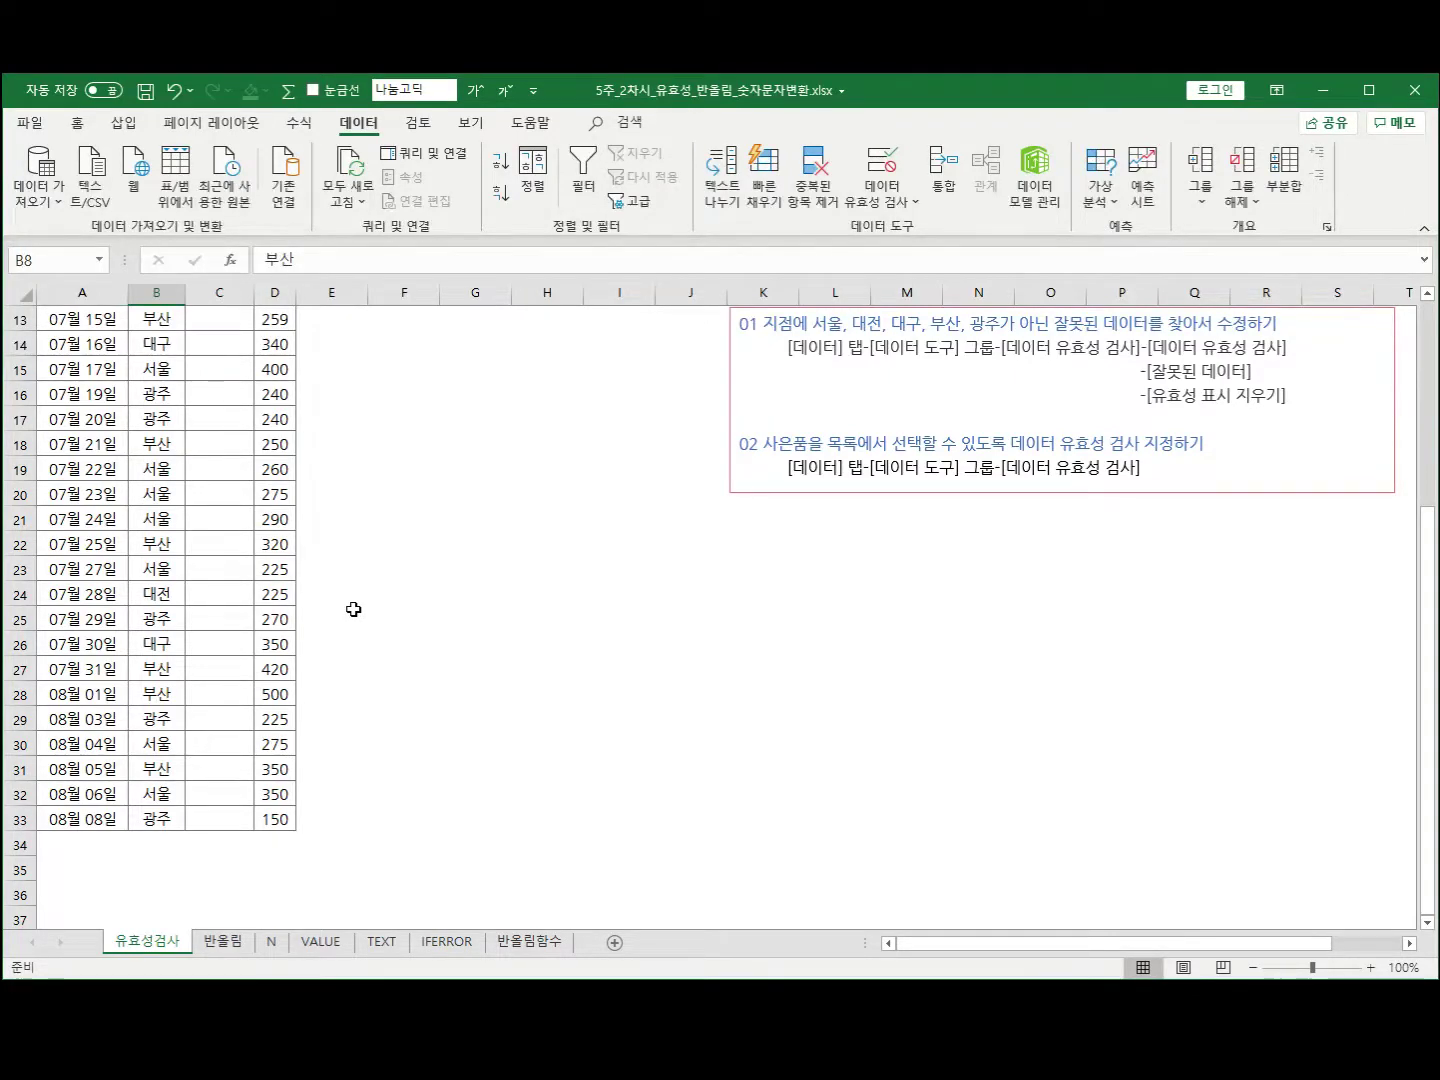
scroll(355, 608, "up", 2)
scroll(355, 609, "up", 2)
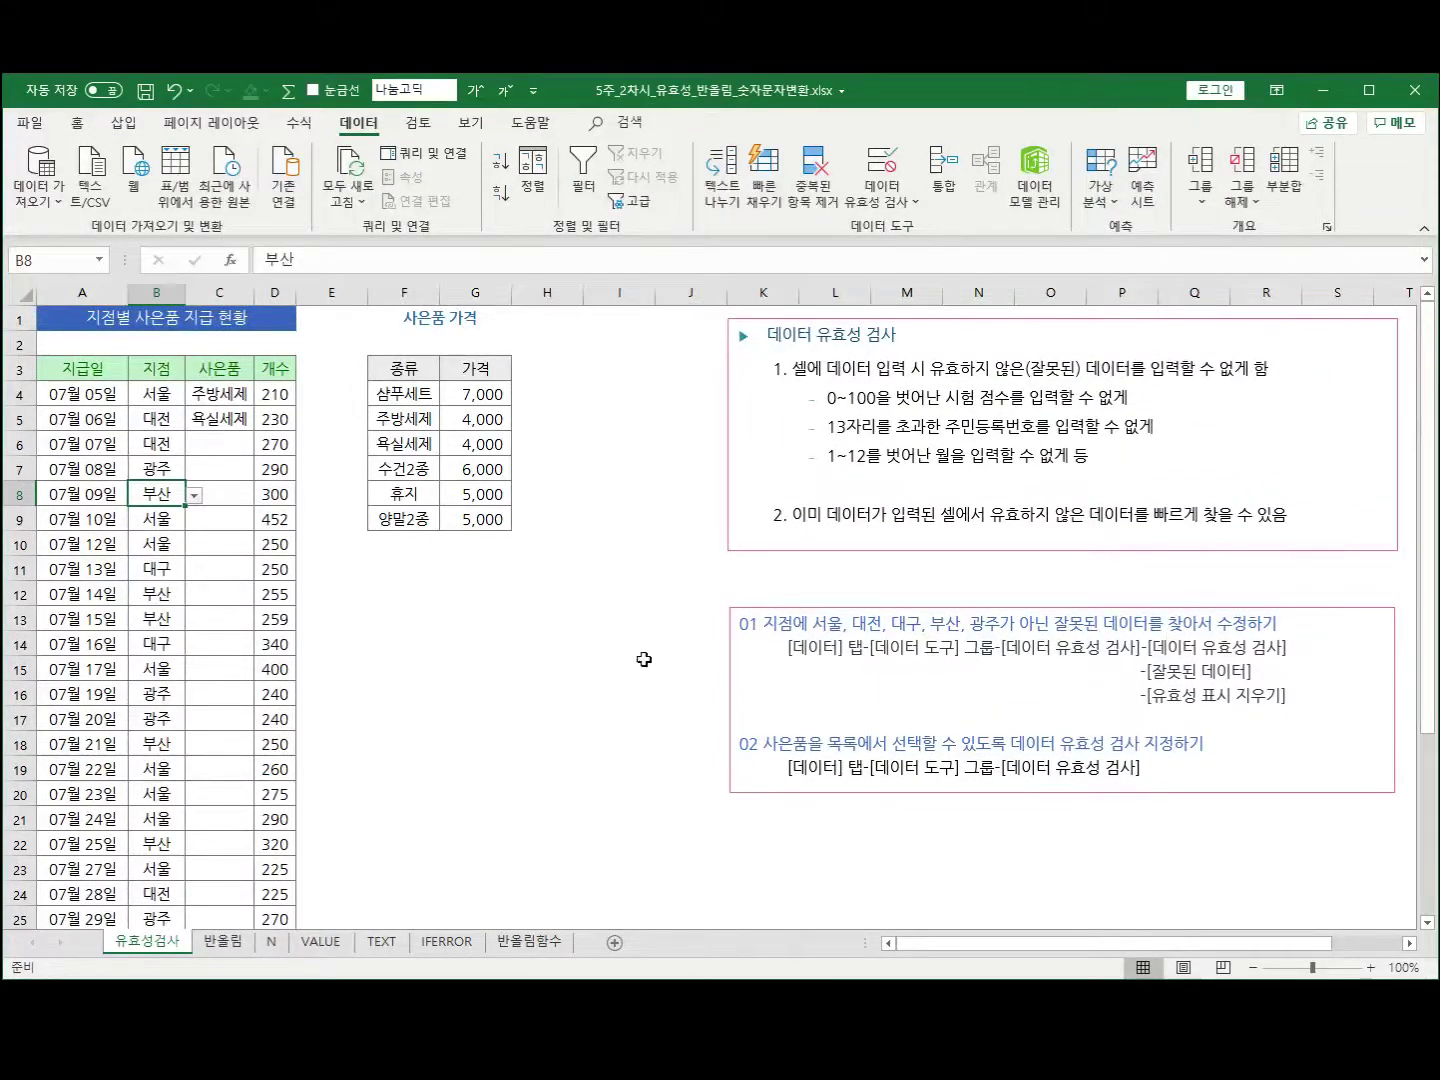
Examine the 사은품 cells from C4 down to C11 for existing validation dropdowns
left_click(210, 398)
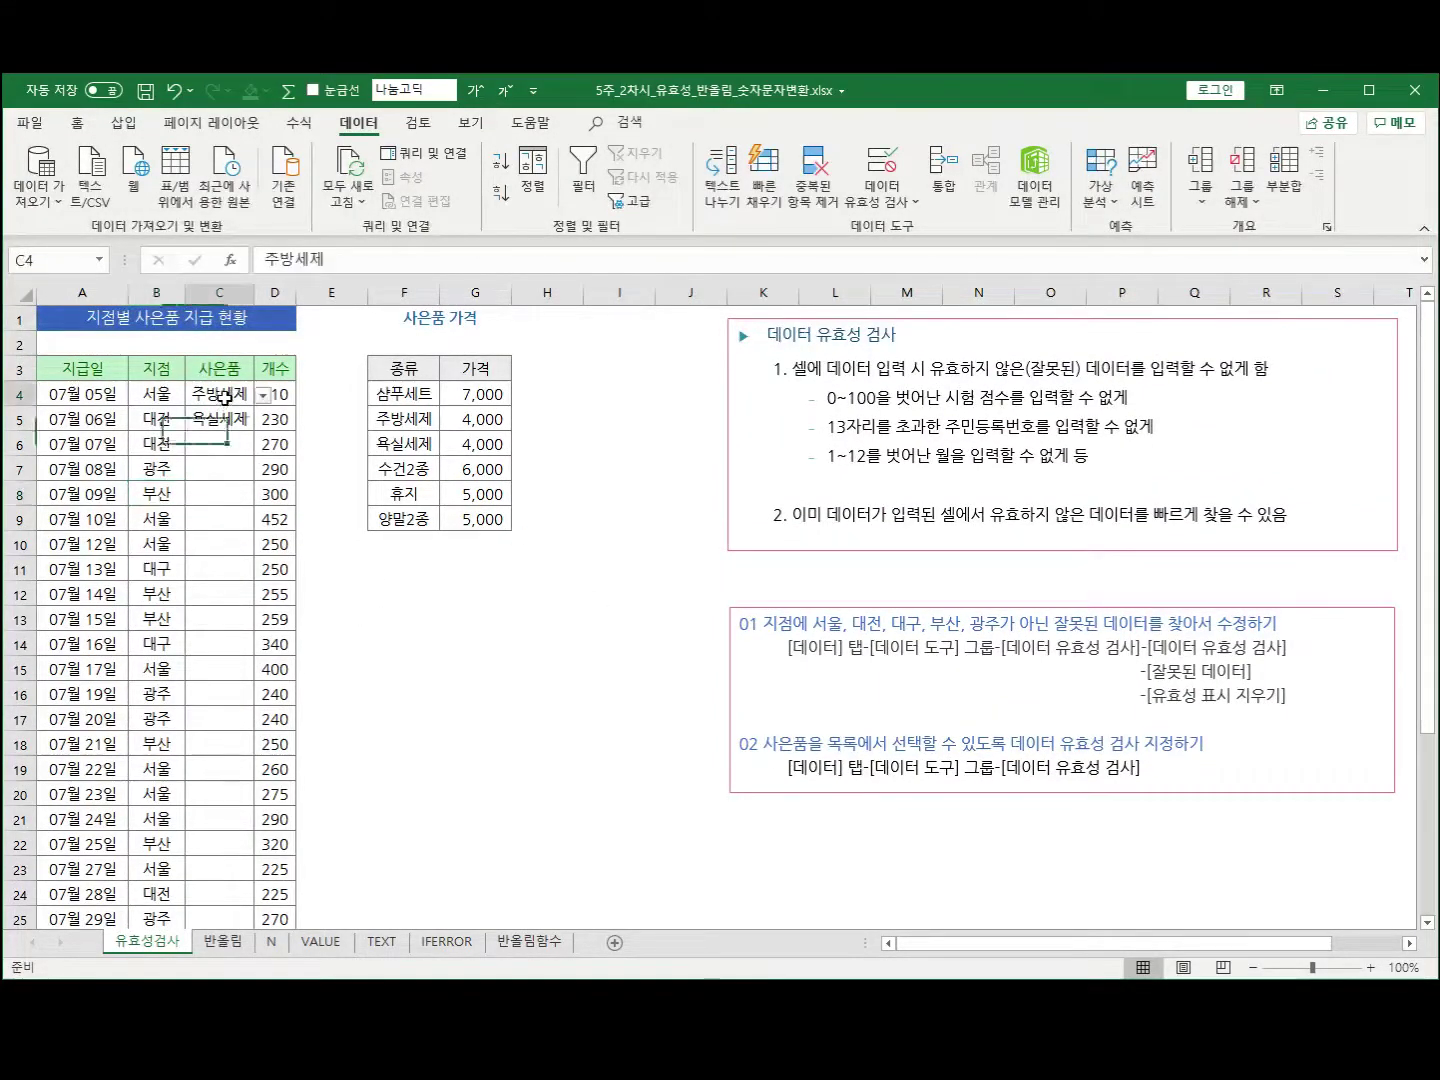
left_click(207, 421)
left_click(206, 445)
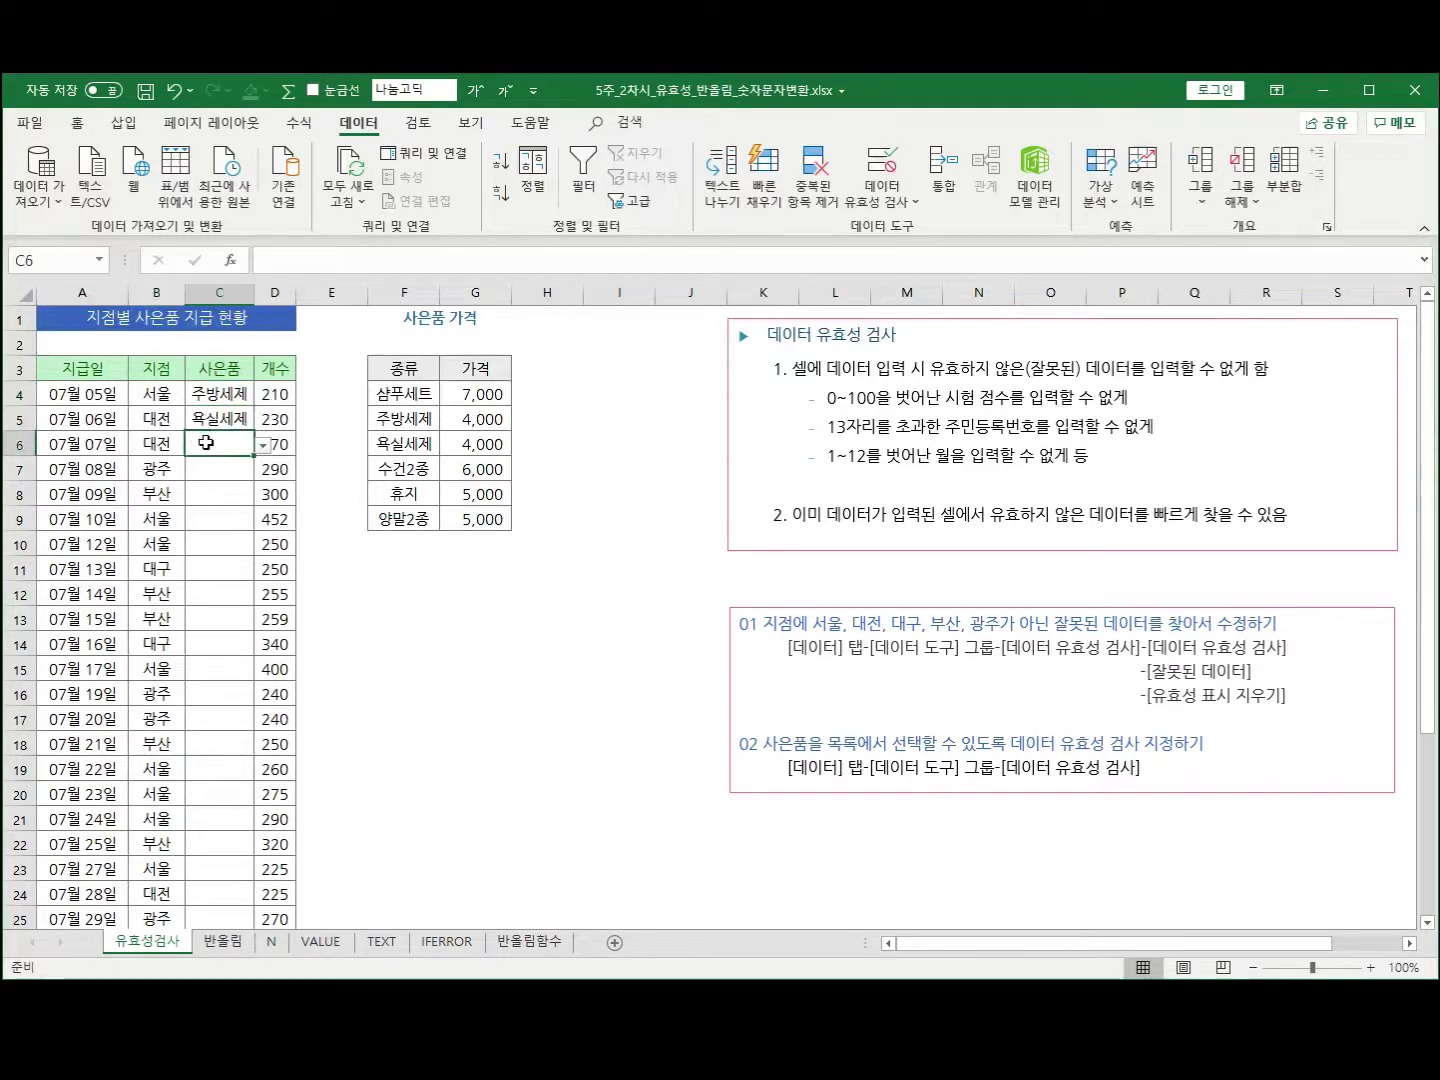
left_click(205, 469)
left_click(205, 489)
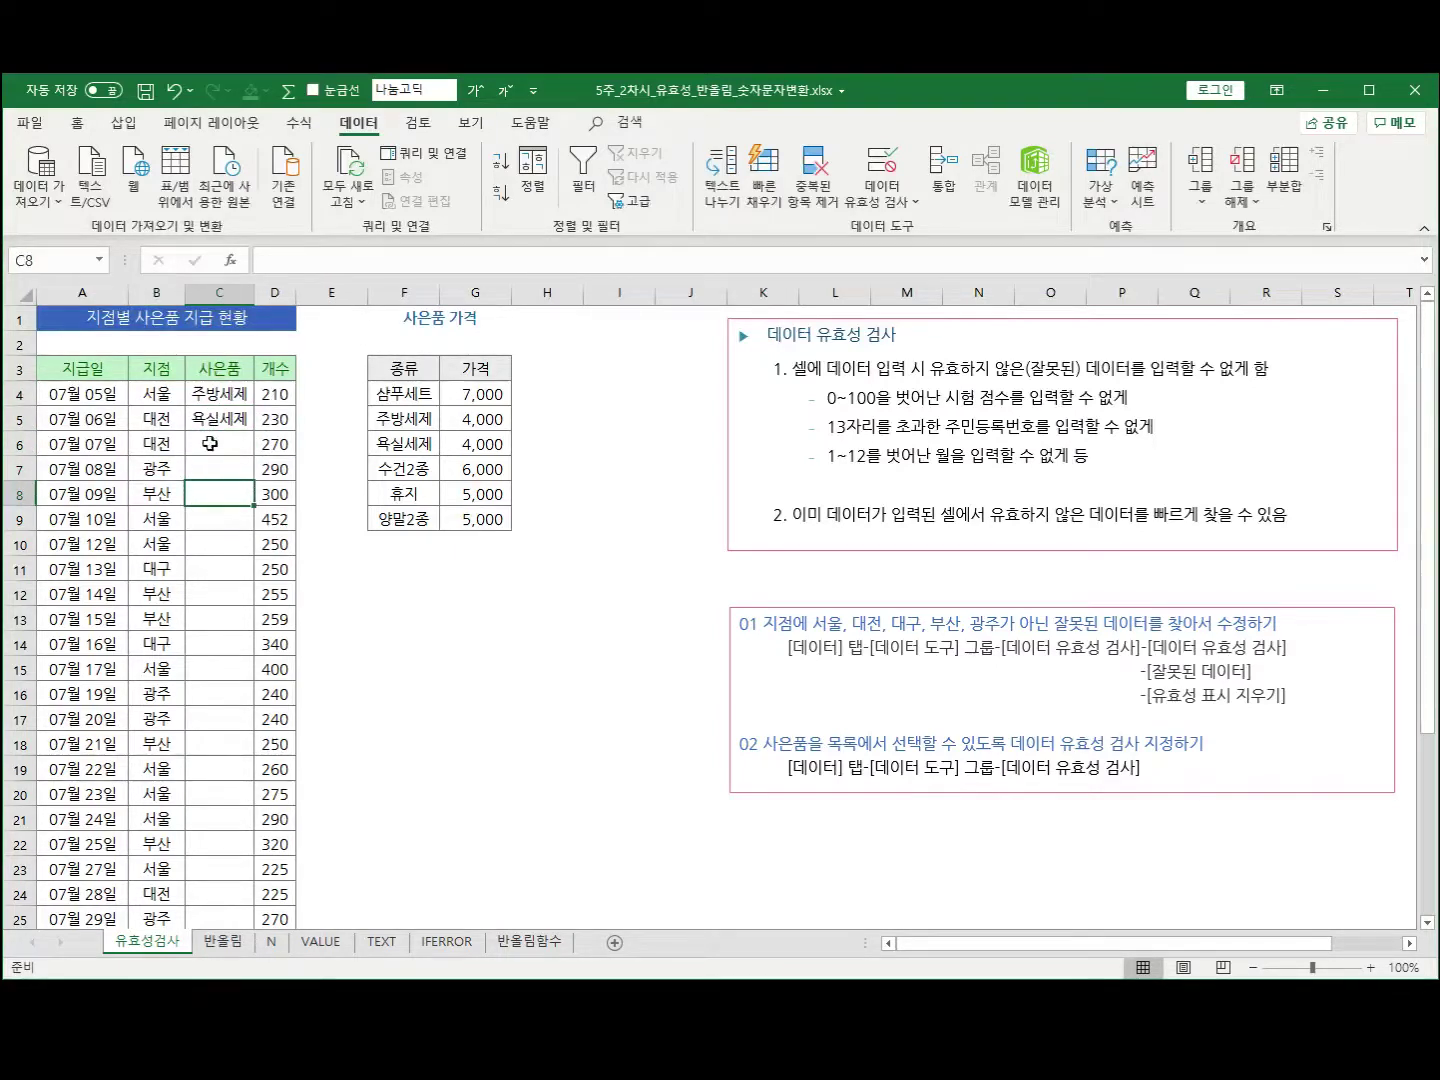
left_click(221, 401)
left_click(219, 427)
left_click(221, 447)
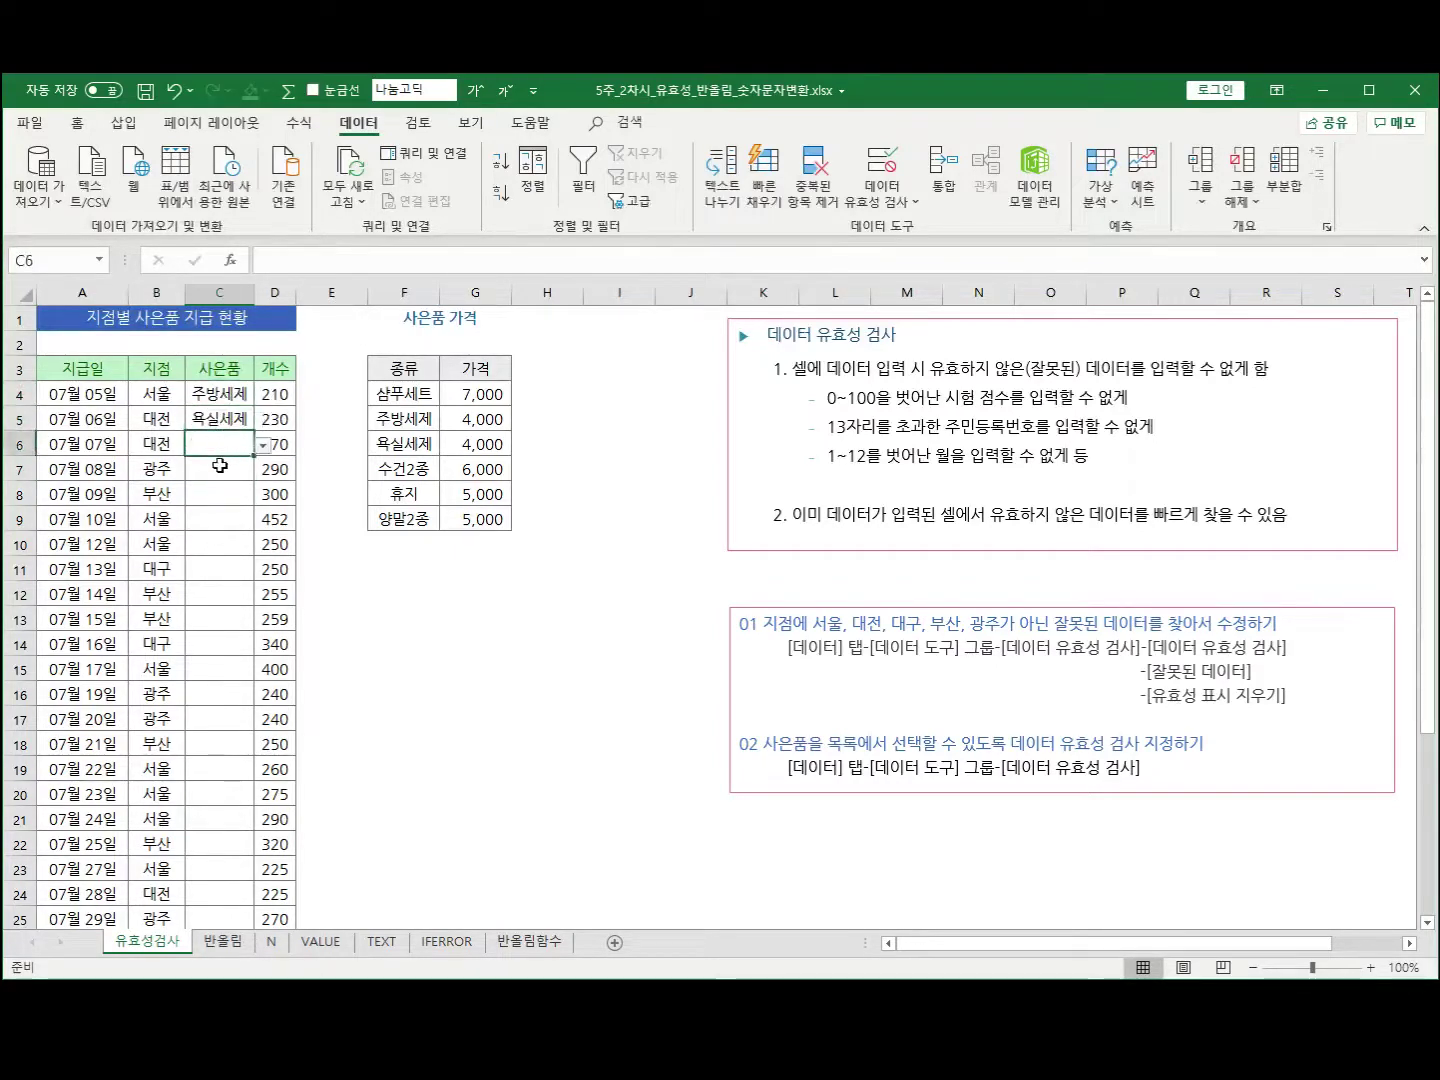
left_click(220, 467)
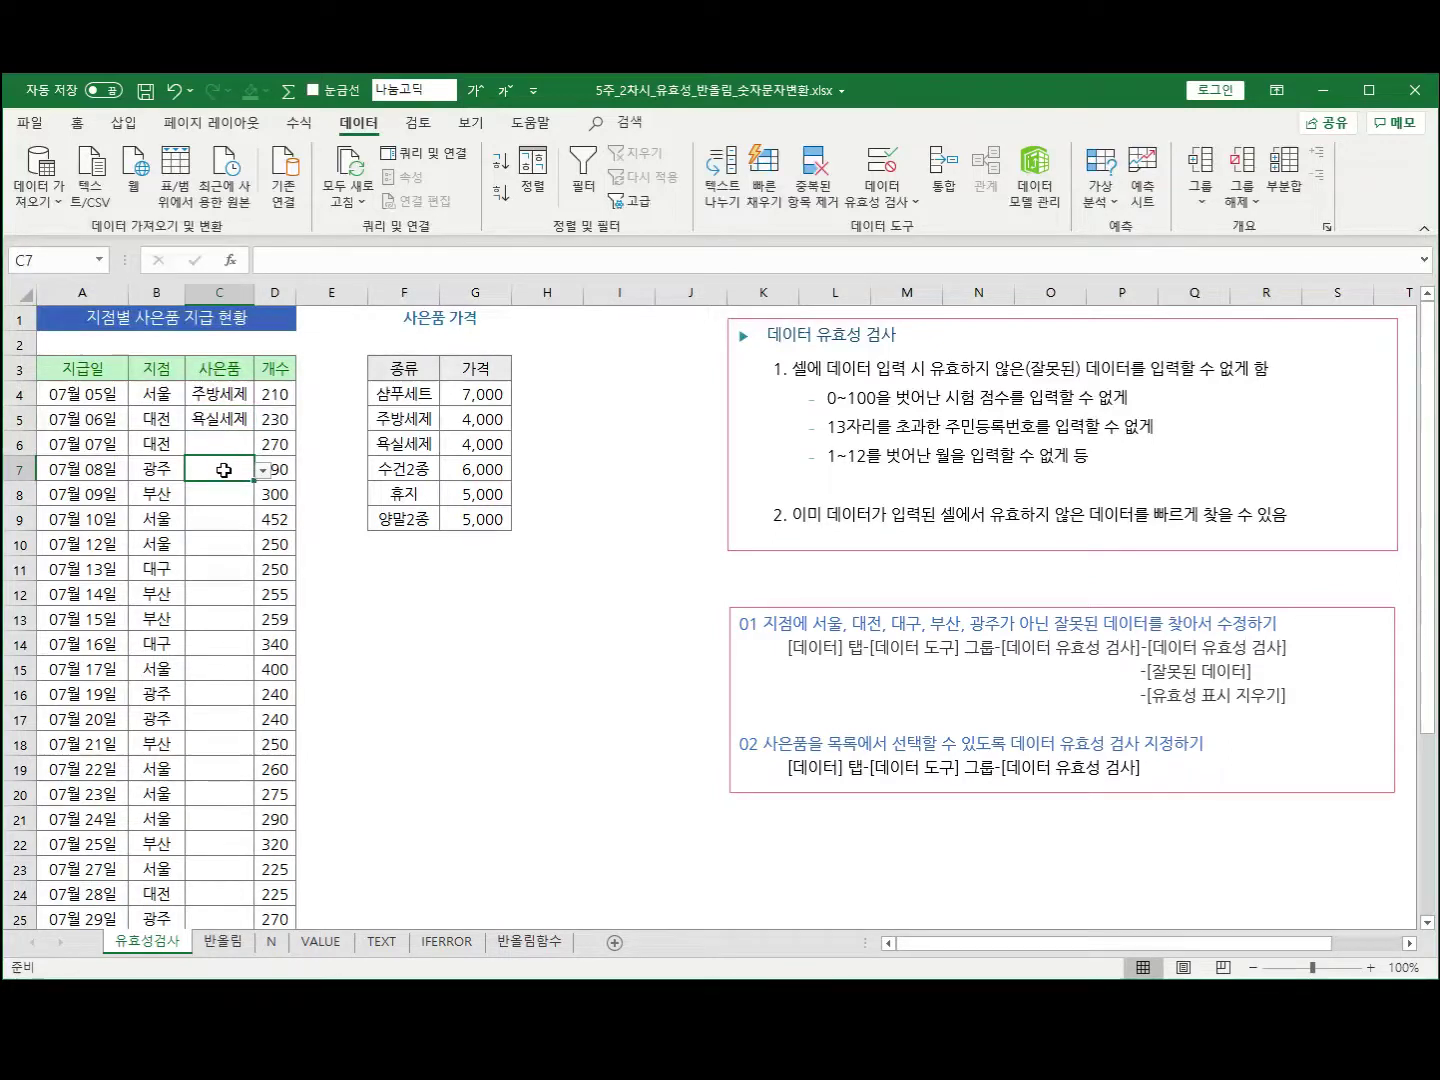
left_click(221, 494)
left_click(220, 545)
left_click(221, 569)
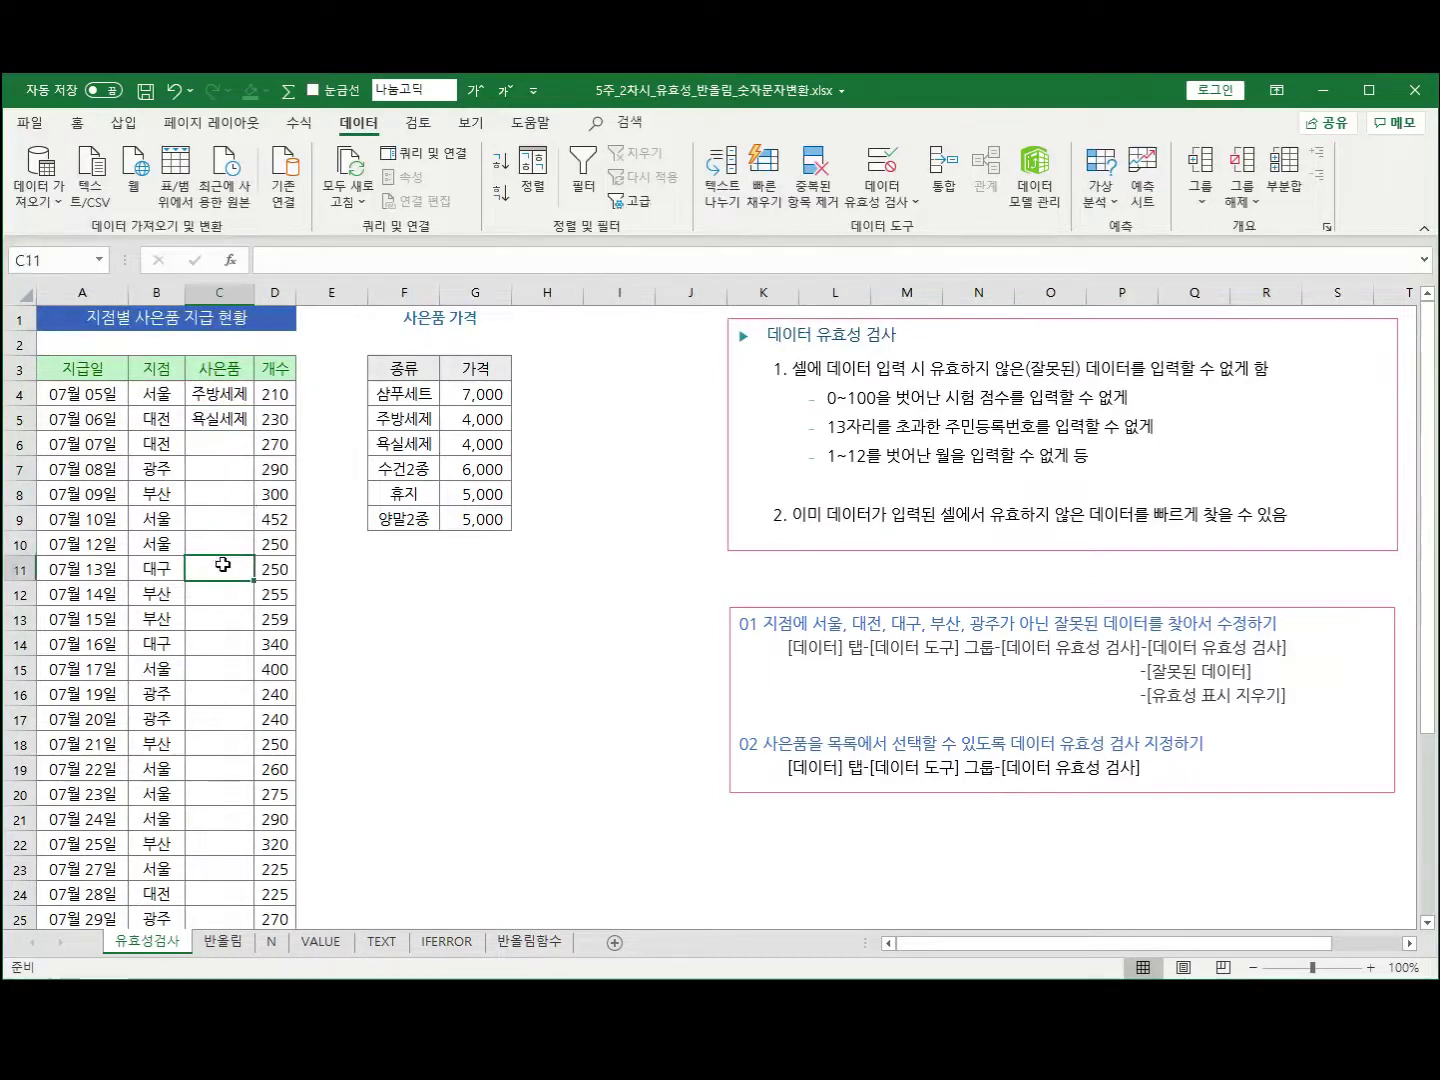
Open the data validation settings for C4:C7 and review the rule's criteria, error alert and IME mode
left_click(218, 394)
left_click_drag(218, 394, 211, 473)
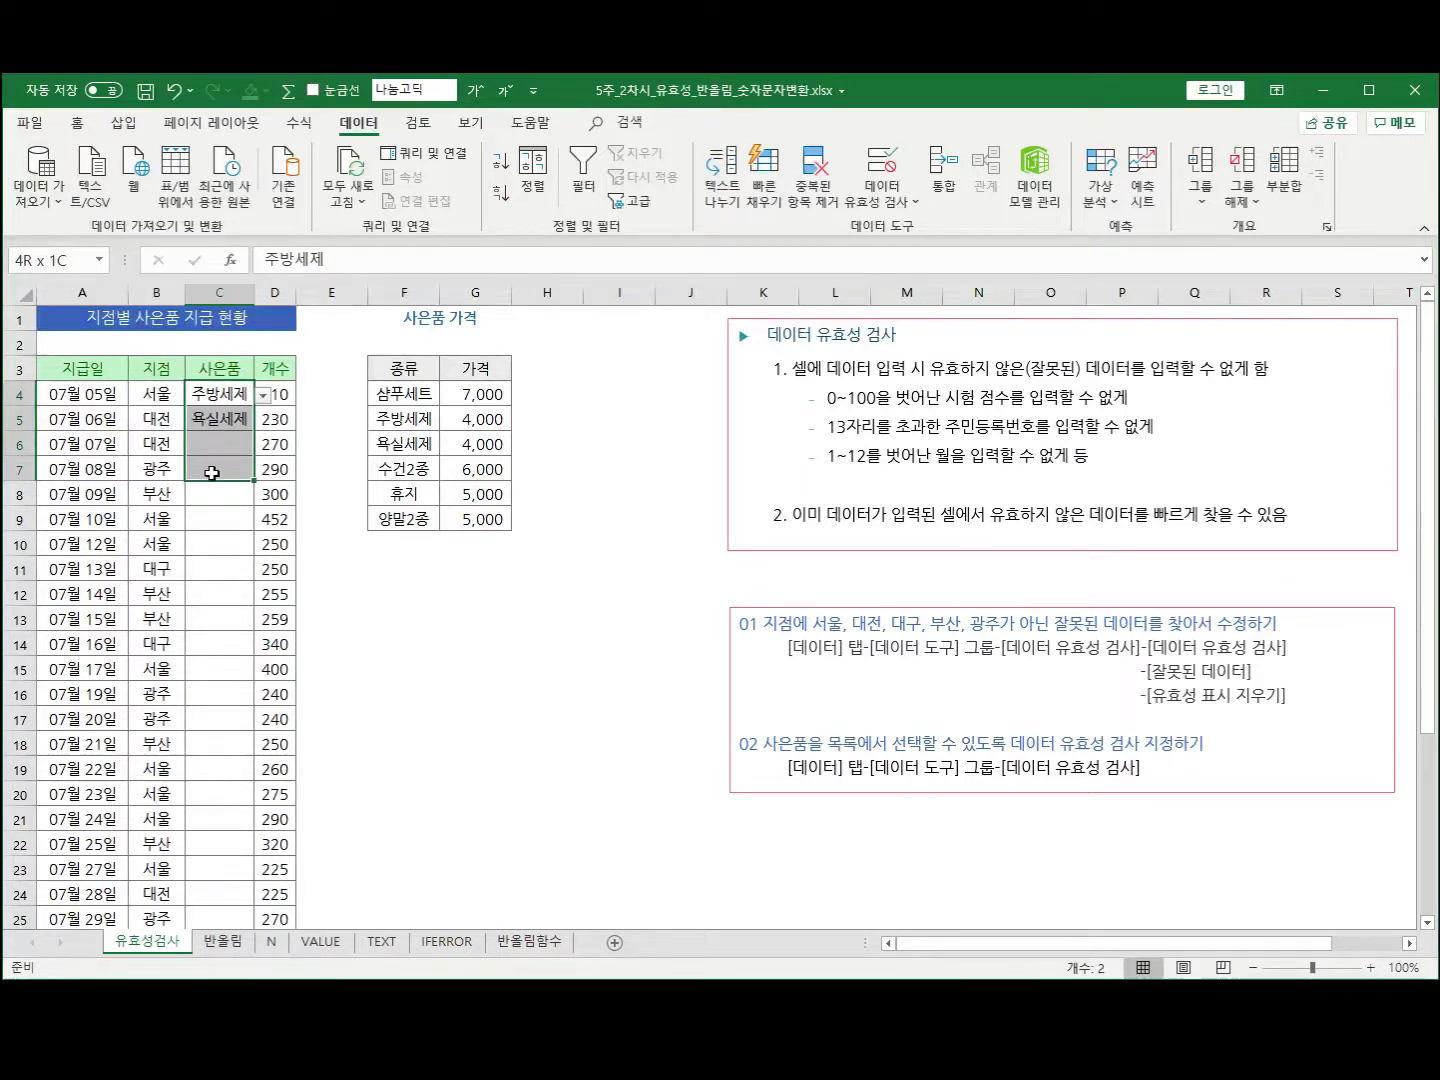
left_click_drag(212, 472, 211, 472)
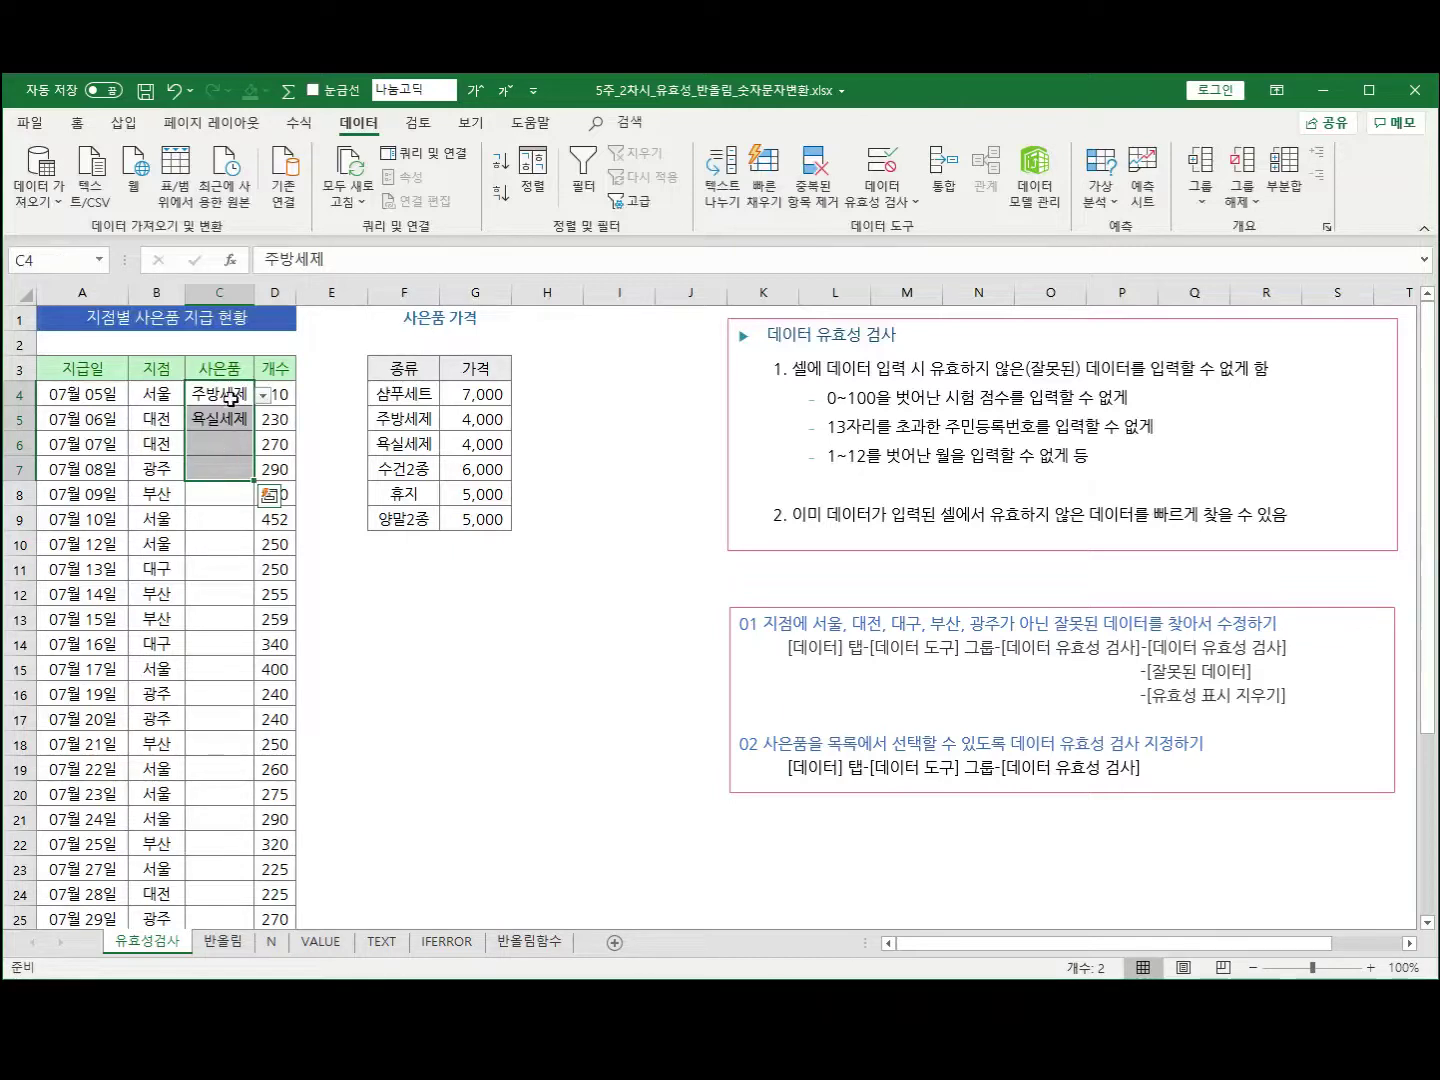
left_click_drag(232, 395, 231, 475)
left_click(908, 202)
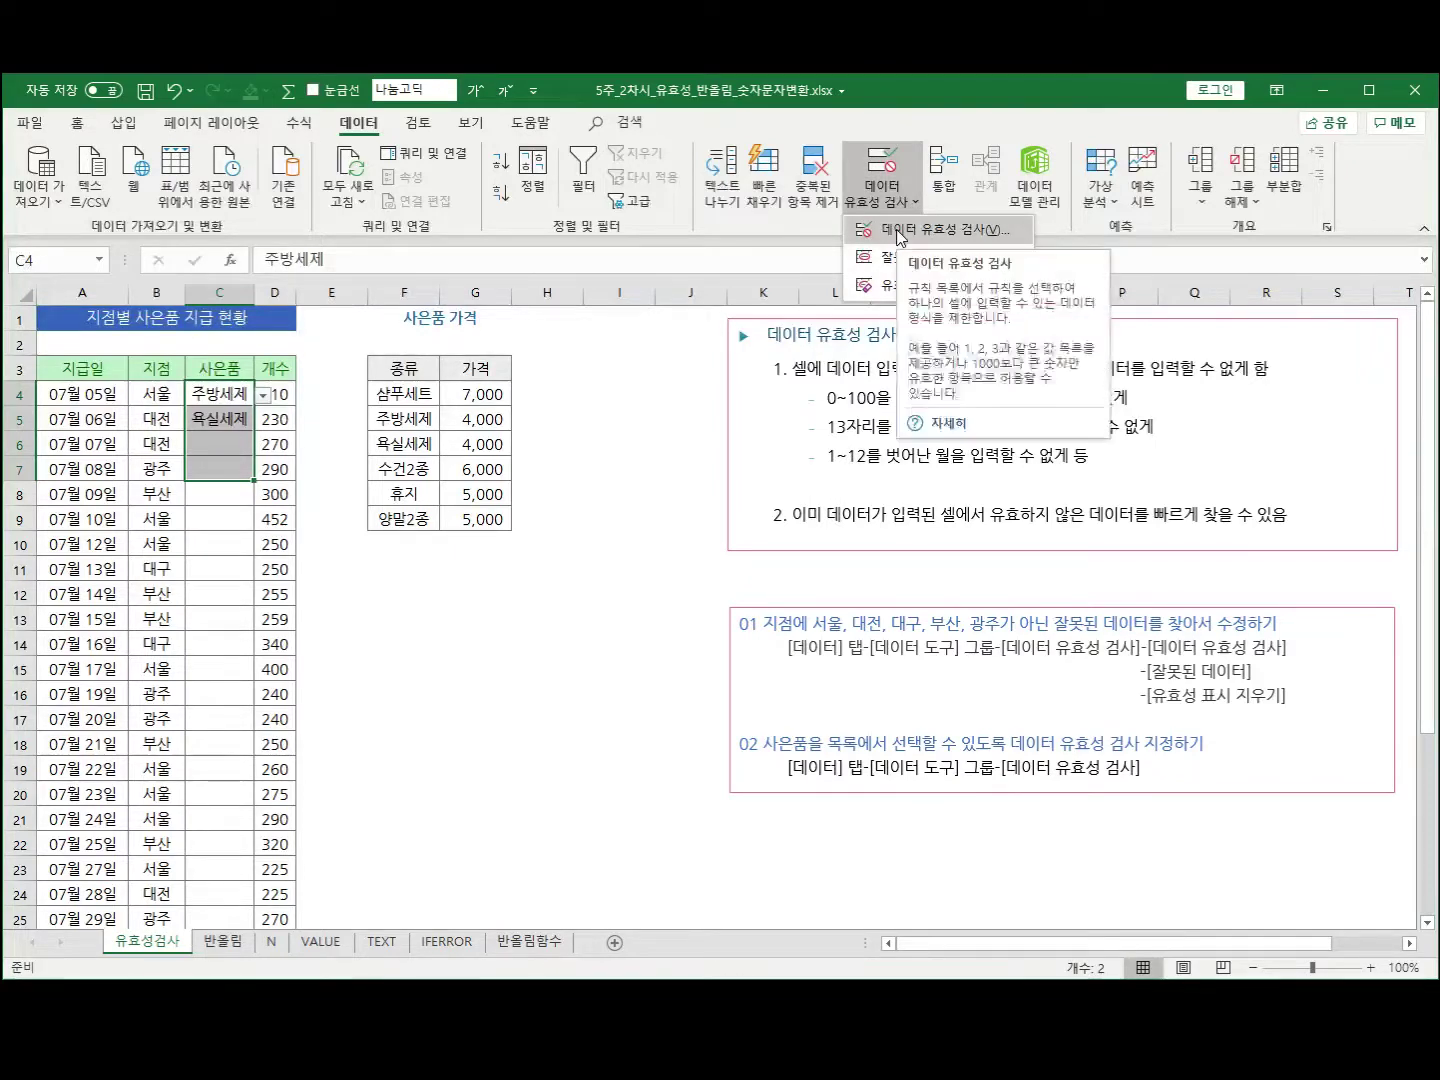
left_click(901, 235)
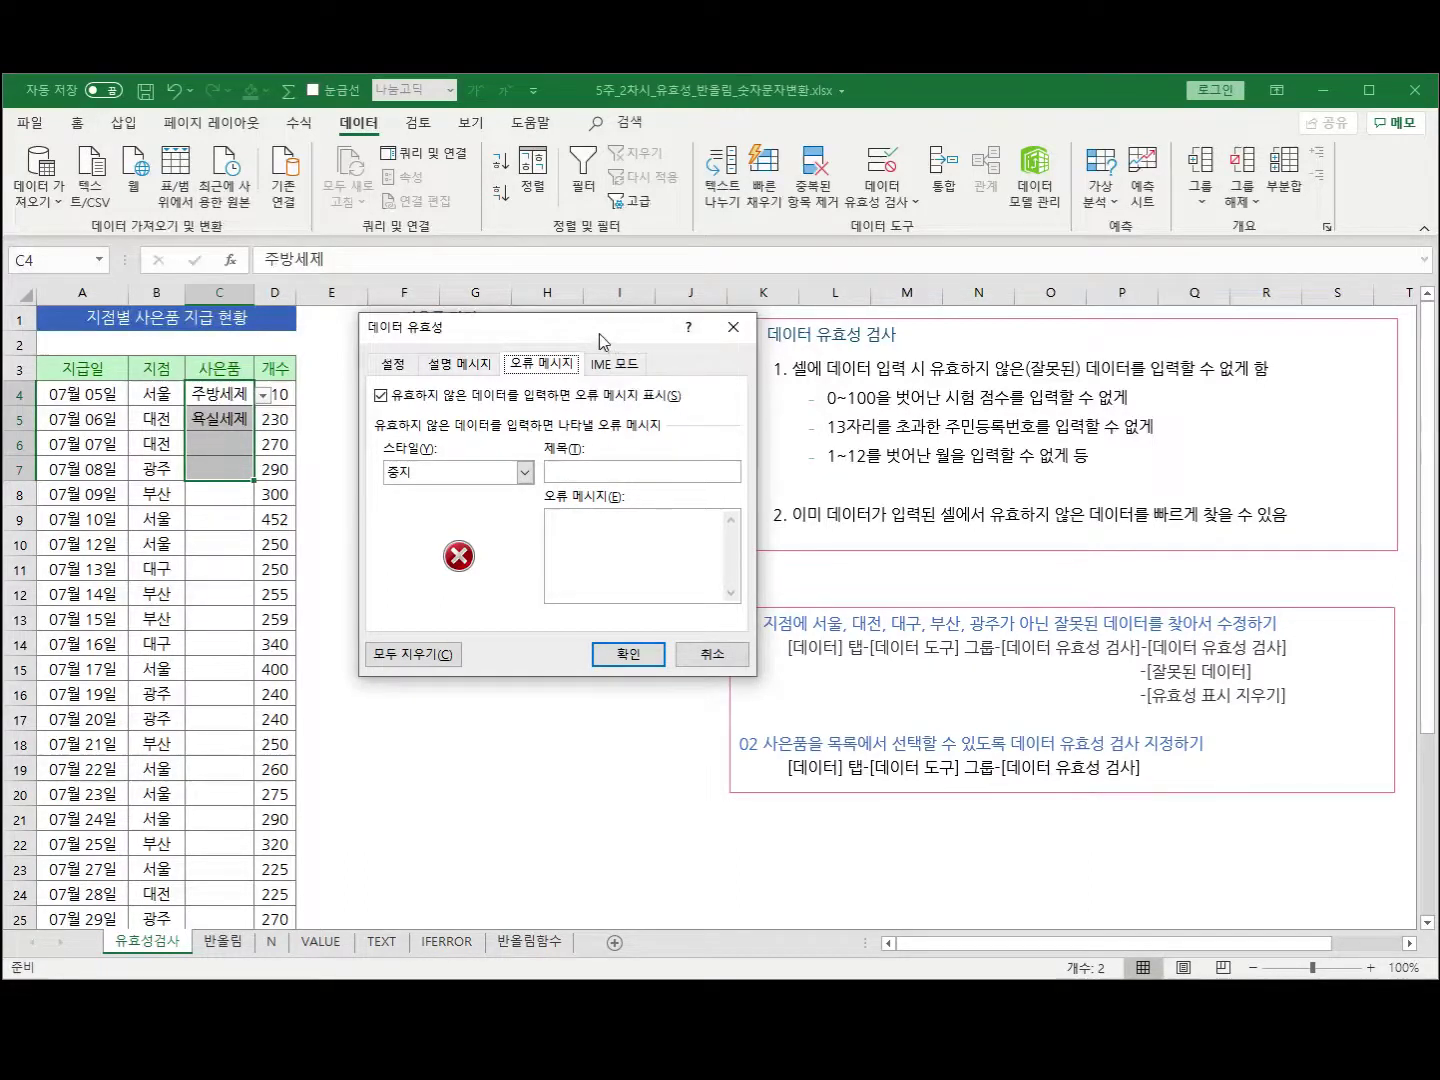
left_click_drag(599, 334, 682, 300)
left_click(476, 333)
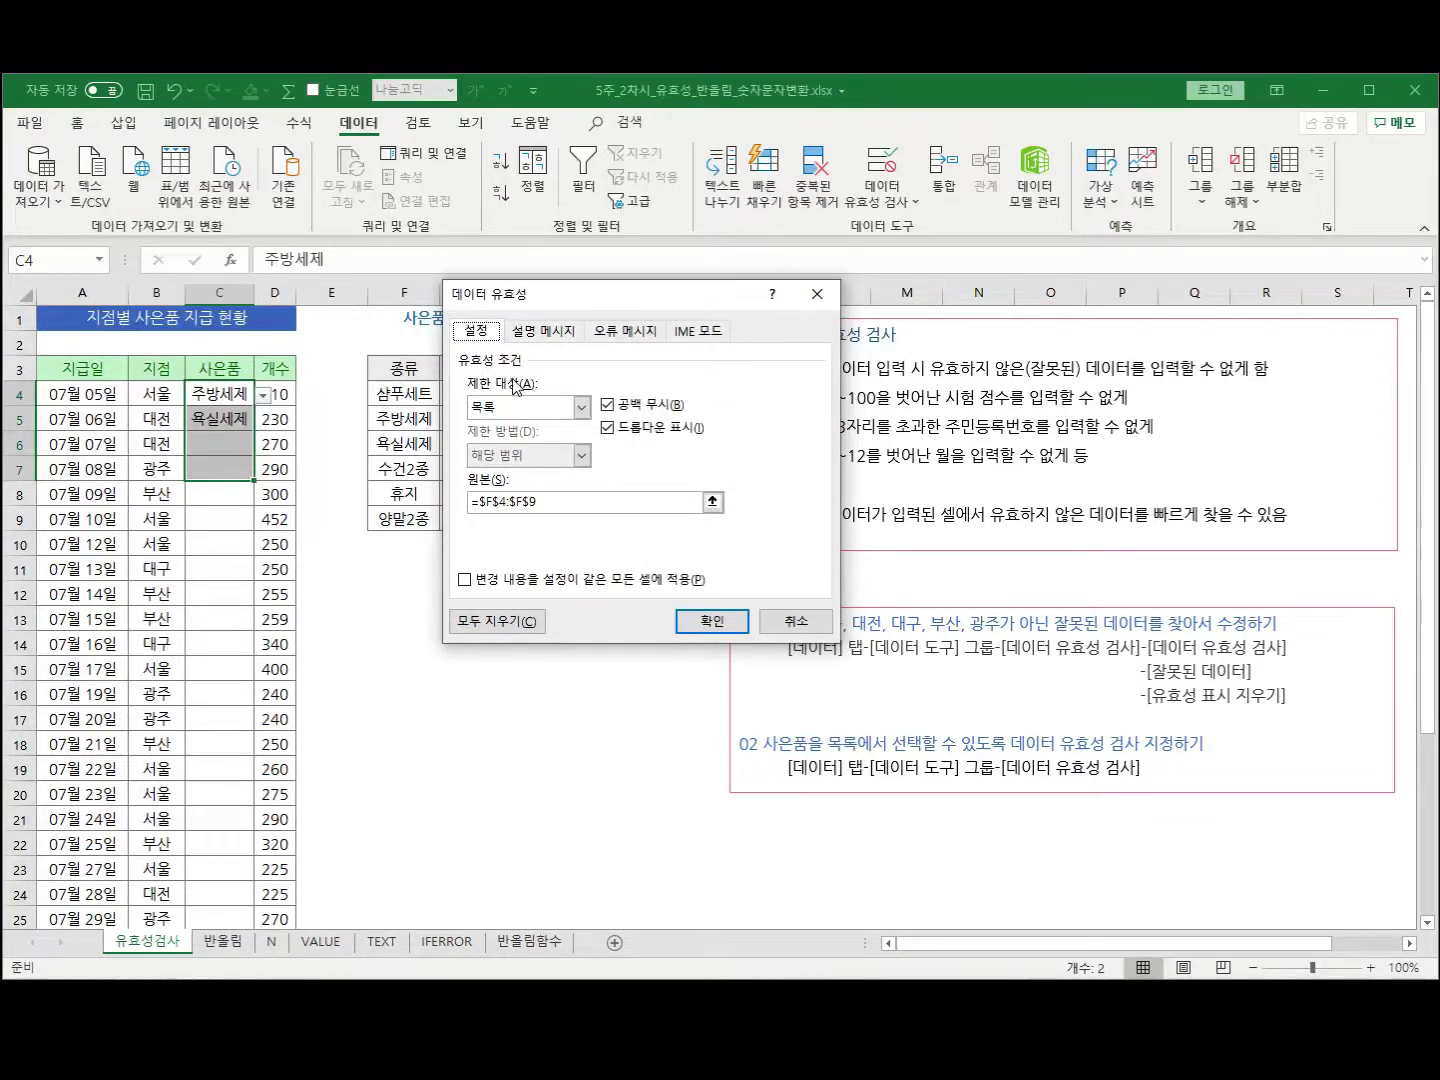
left_click(621, 333)
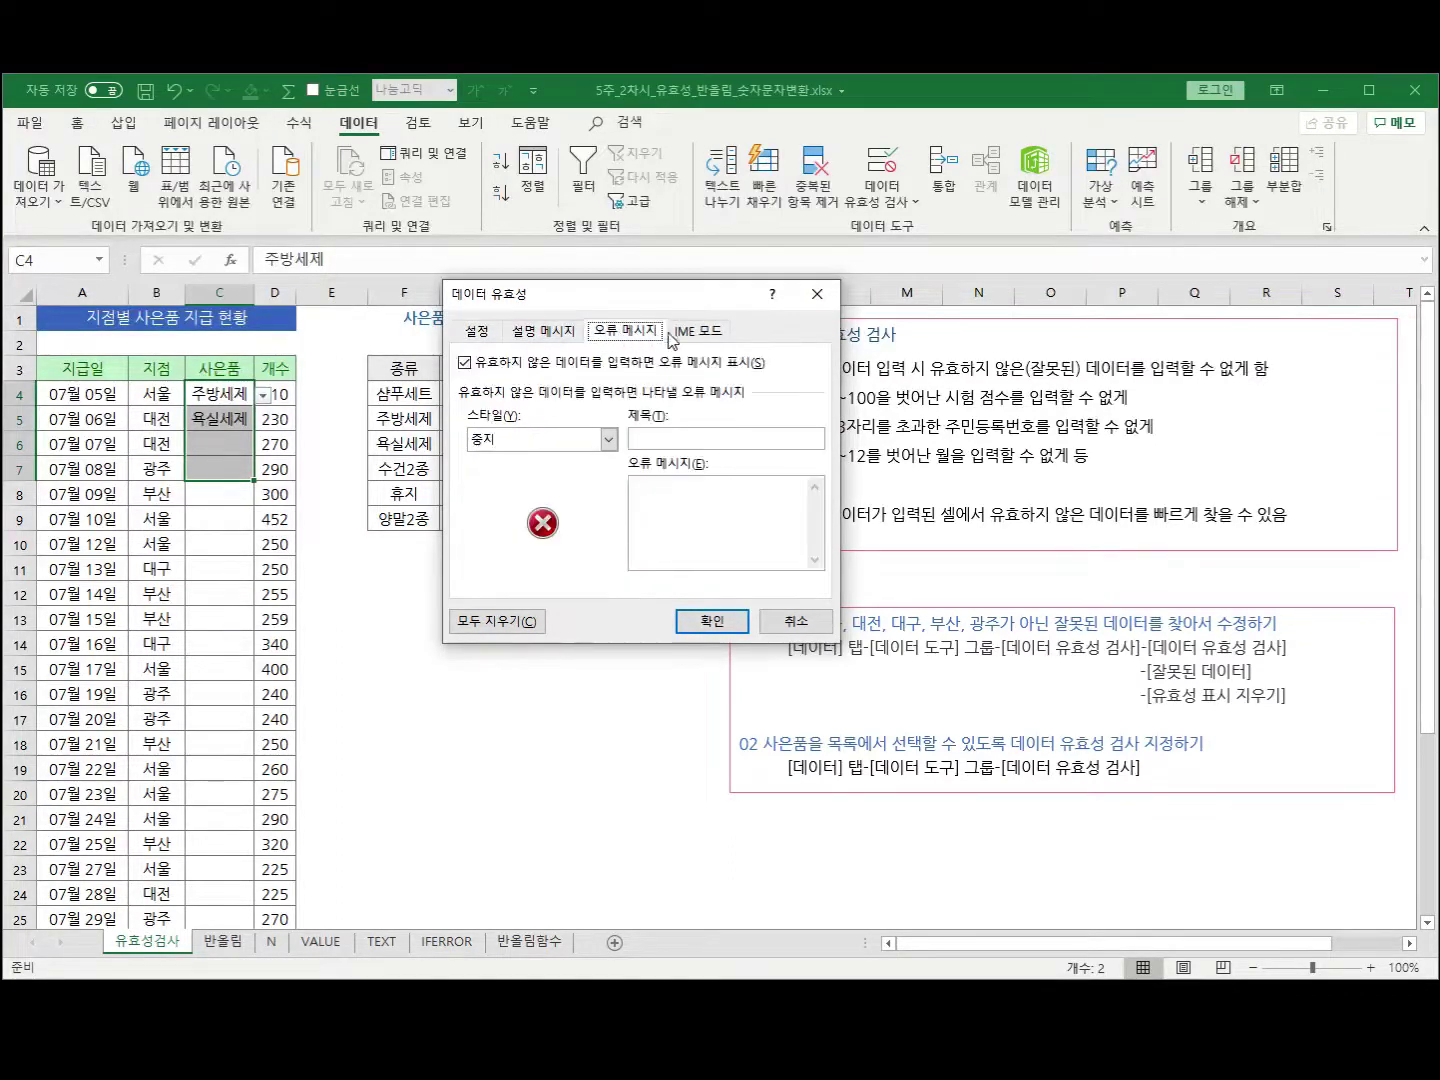
left_click(707, 334)
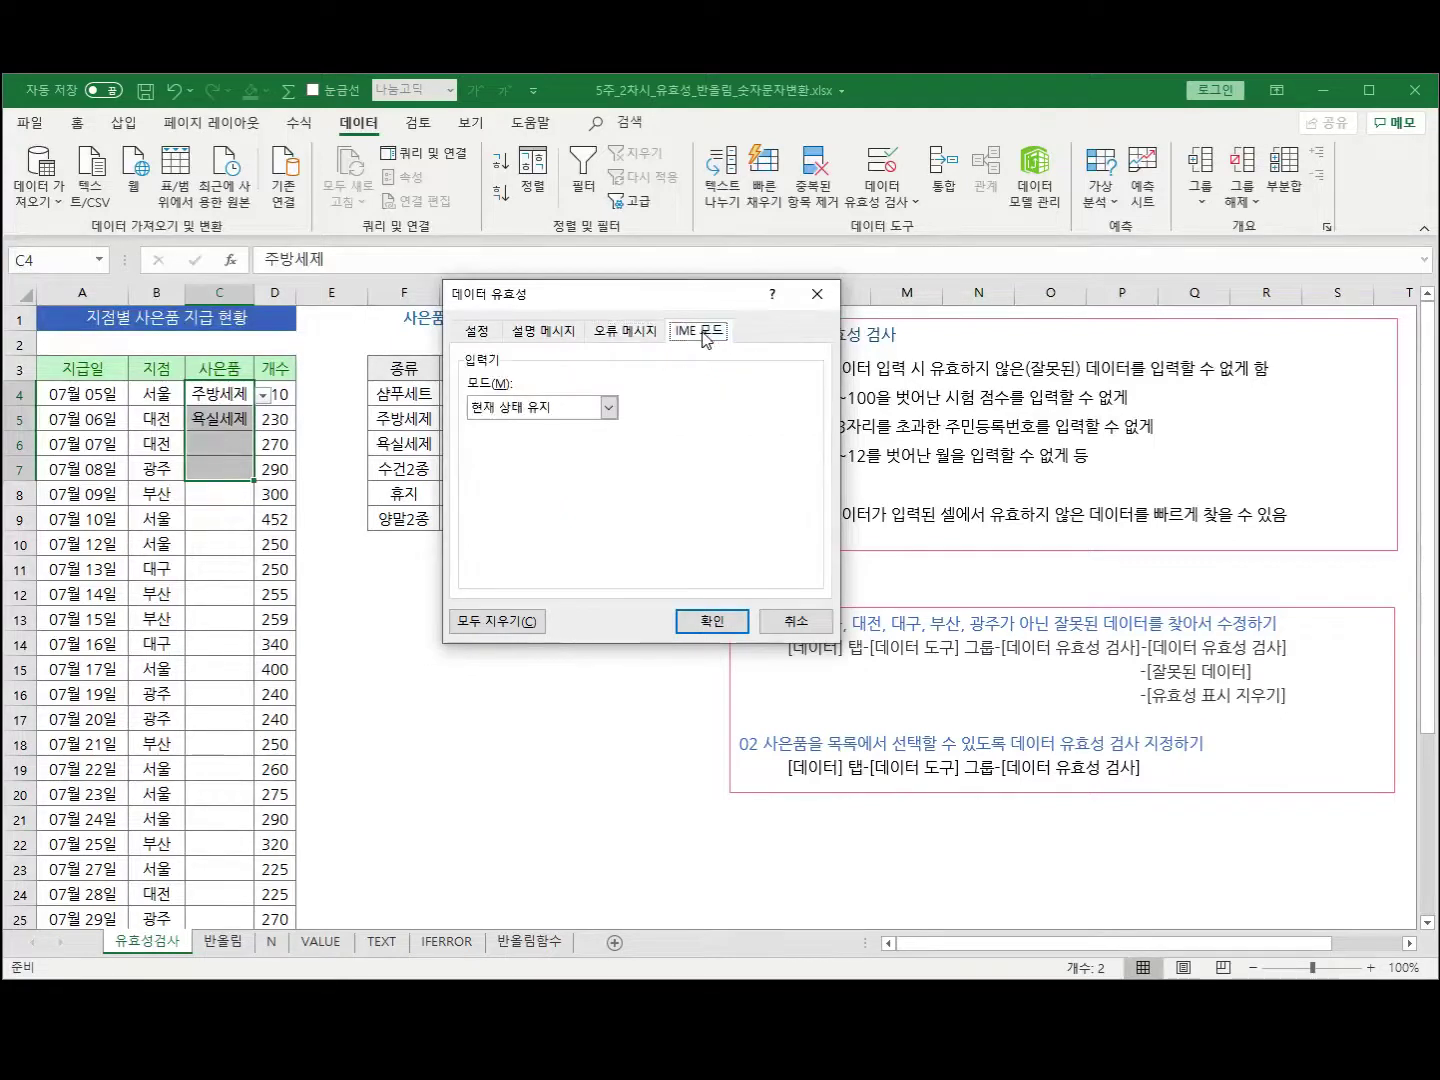
left_click(471, 334)
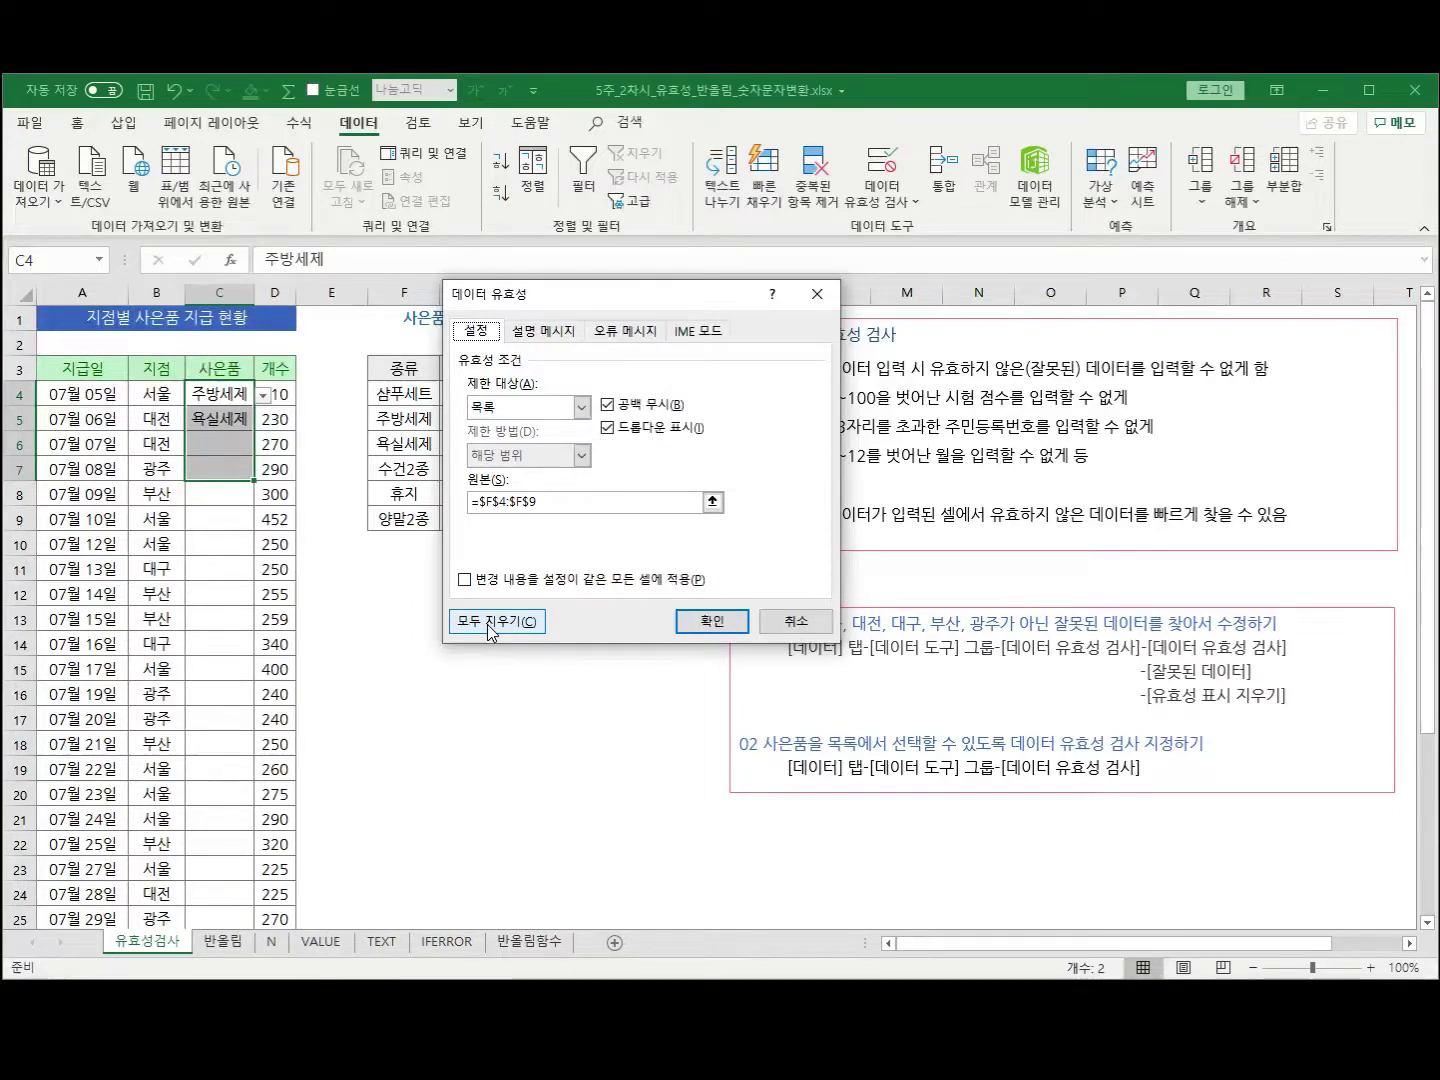
Set the allowed type for C4:C7 to 모든 값, clear all validation settings and apply the change
left_click(581, 410)
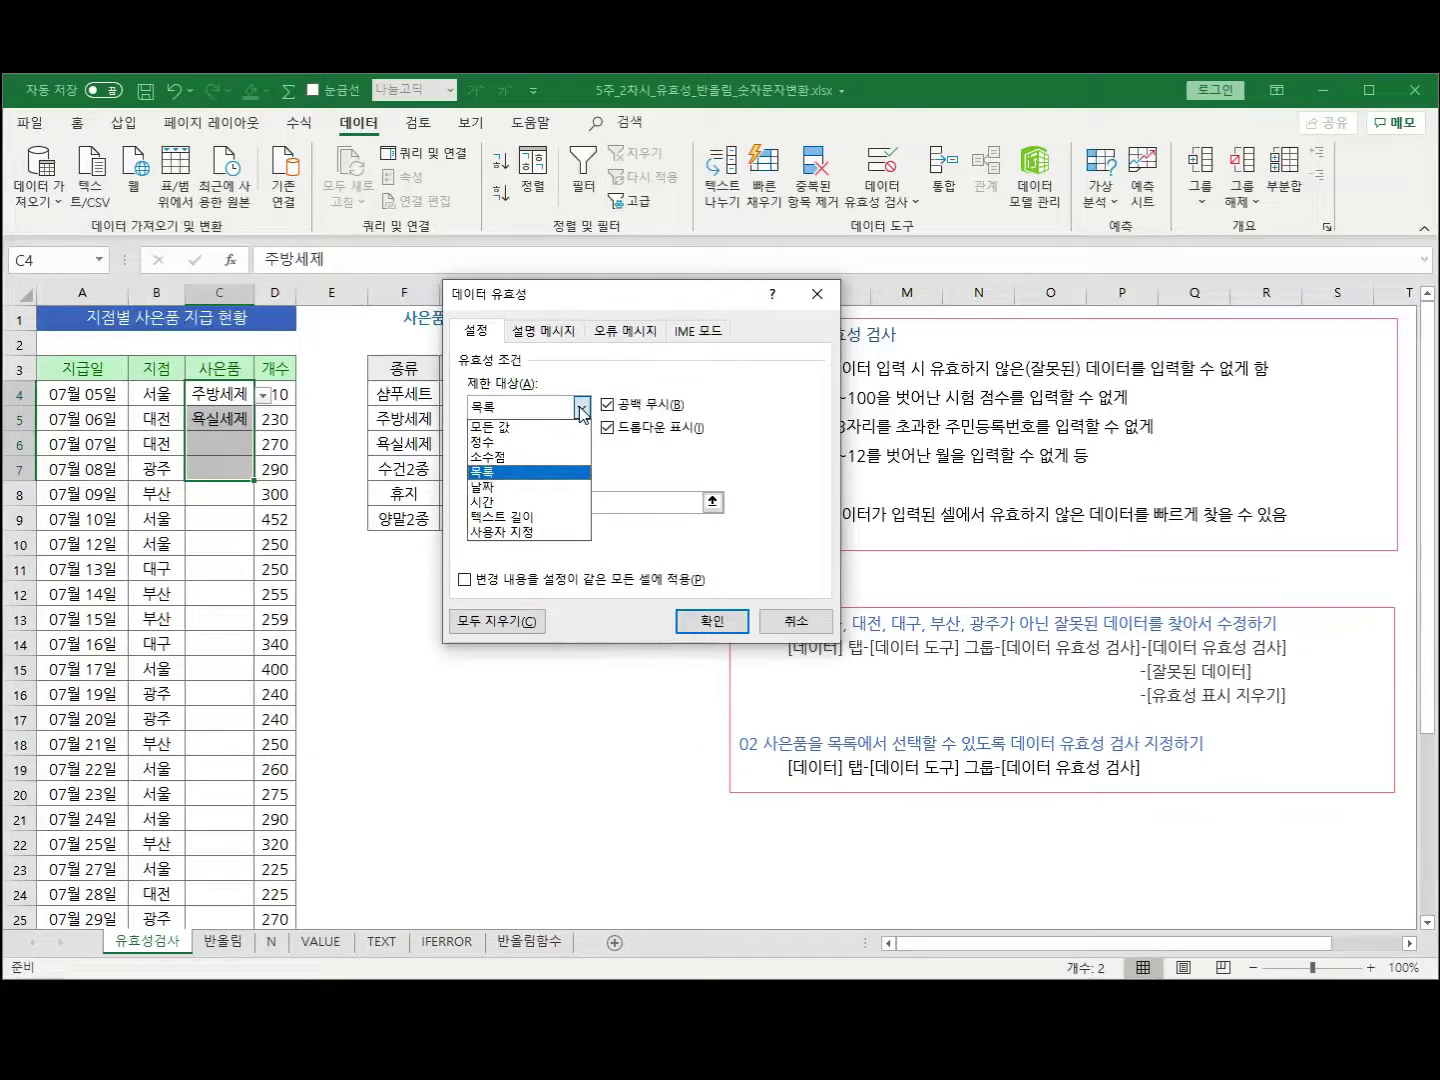
left_click(513, 428)
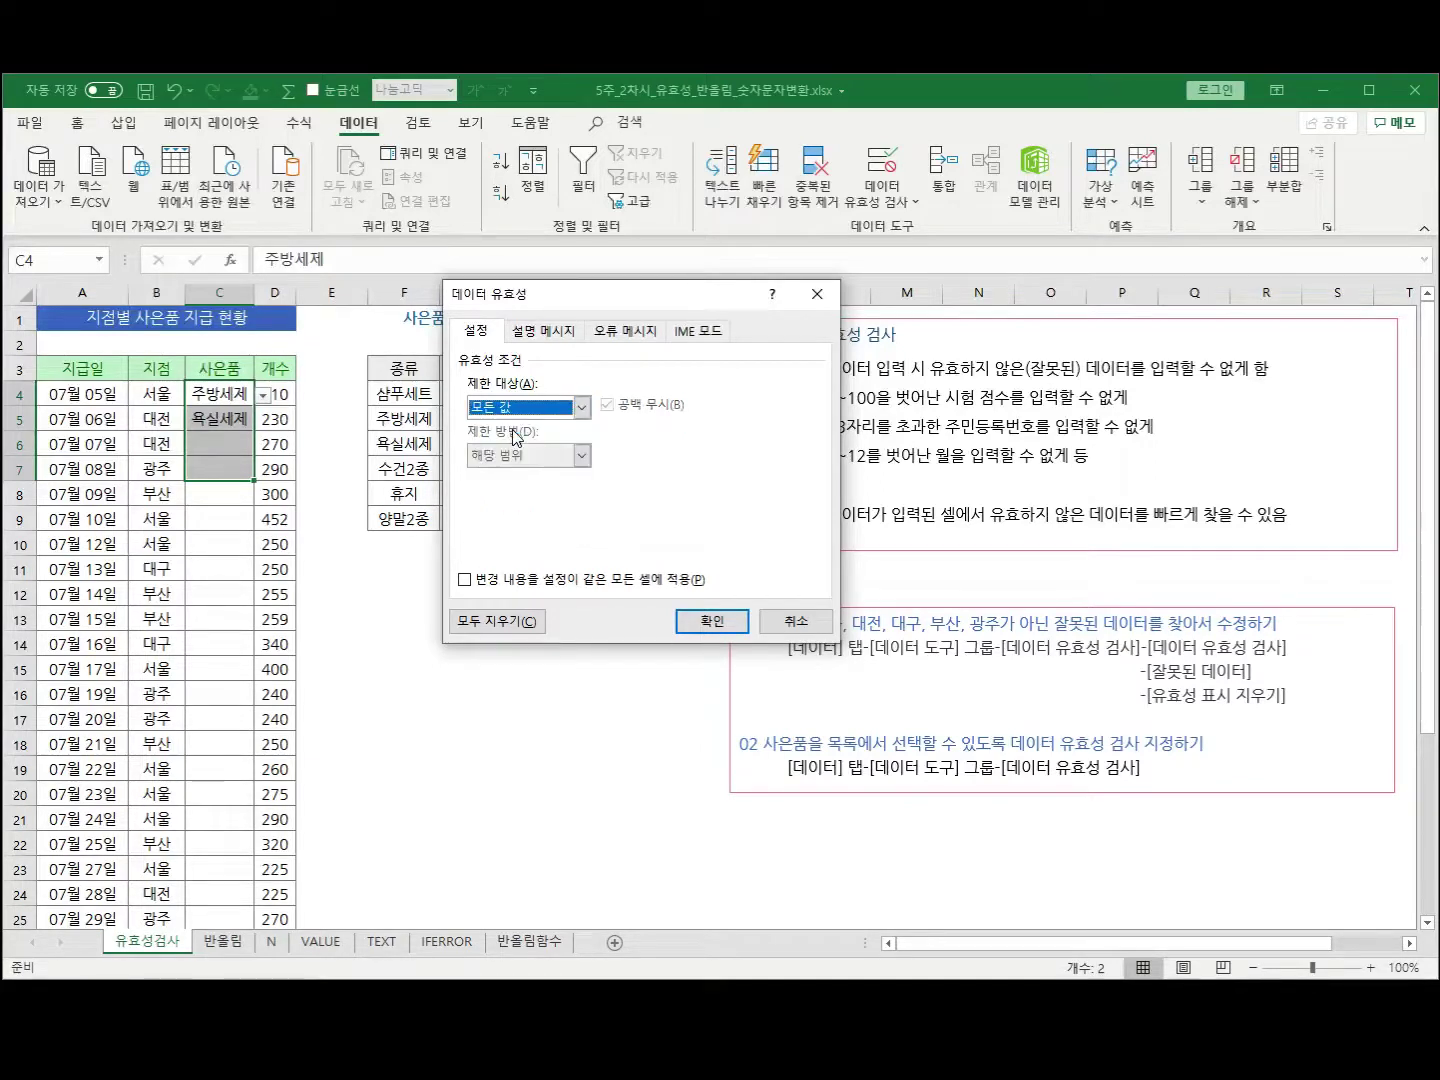
left_click(582, 407)
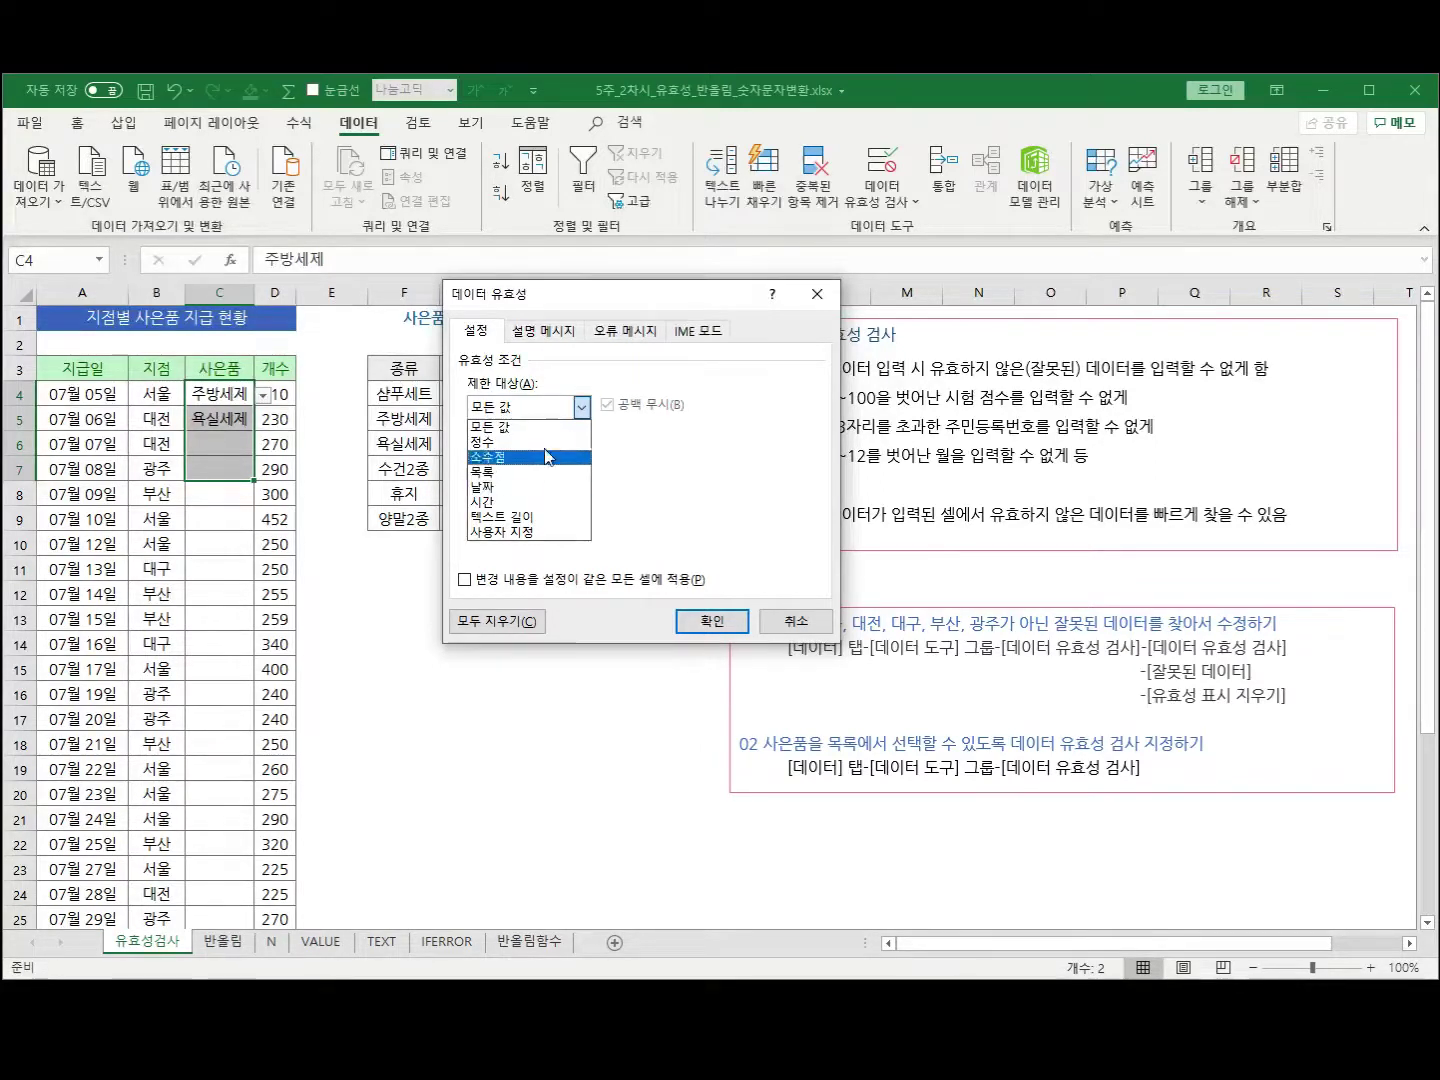
left_click(581, 411)
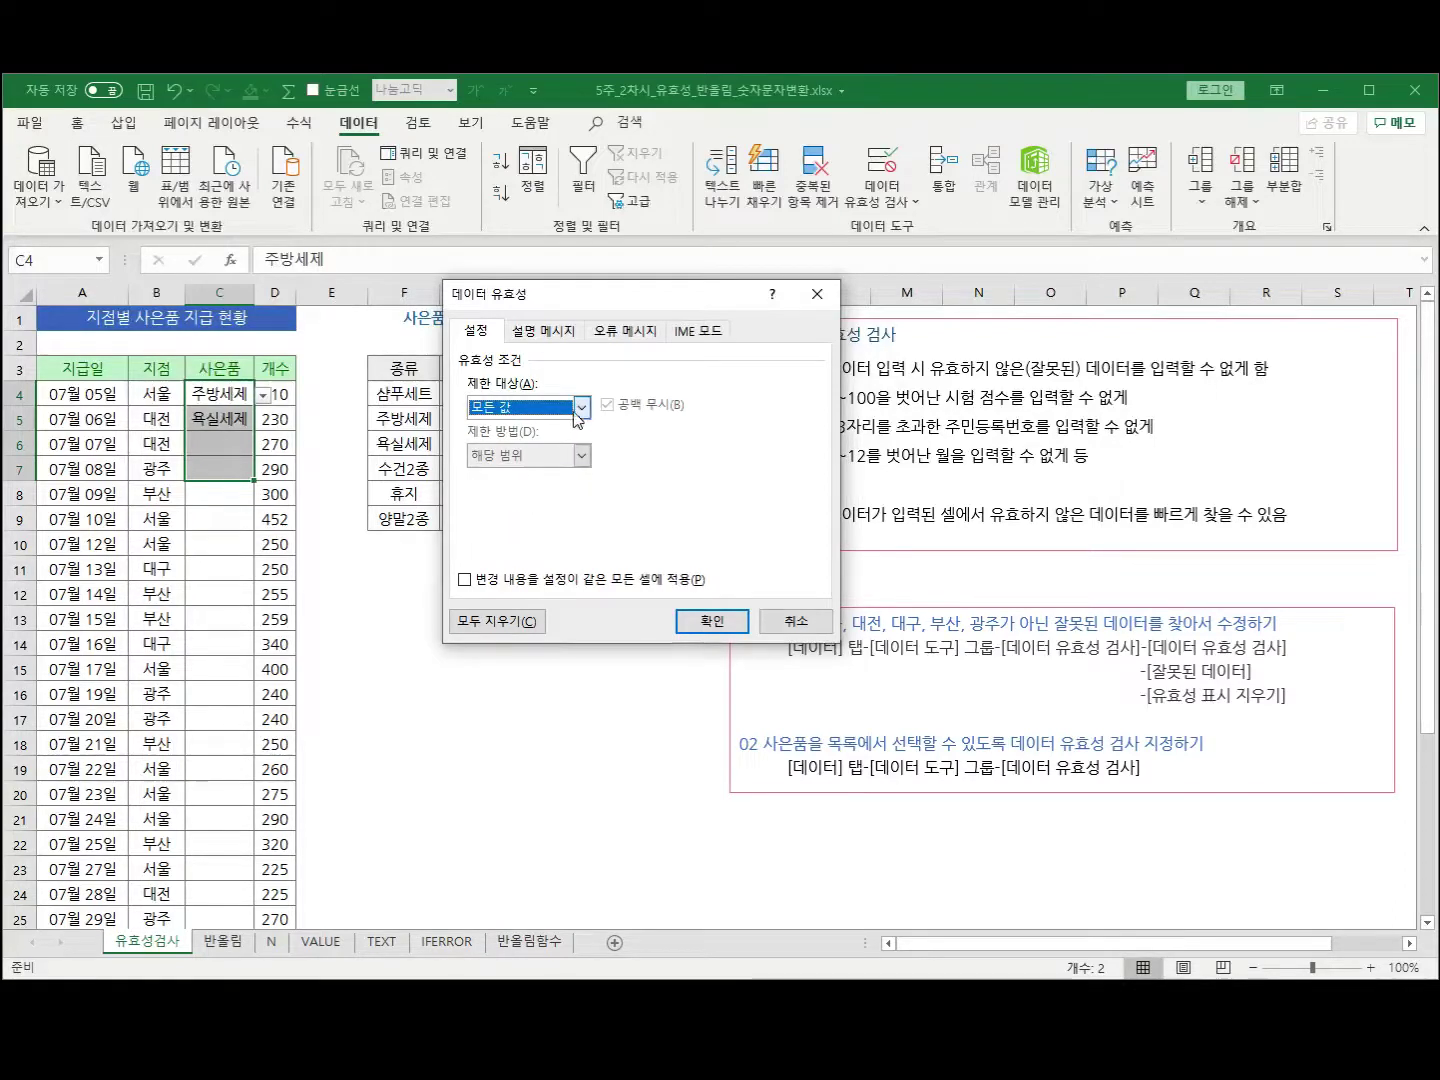
left_click(502, 628)
left_click(708, 618)
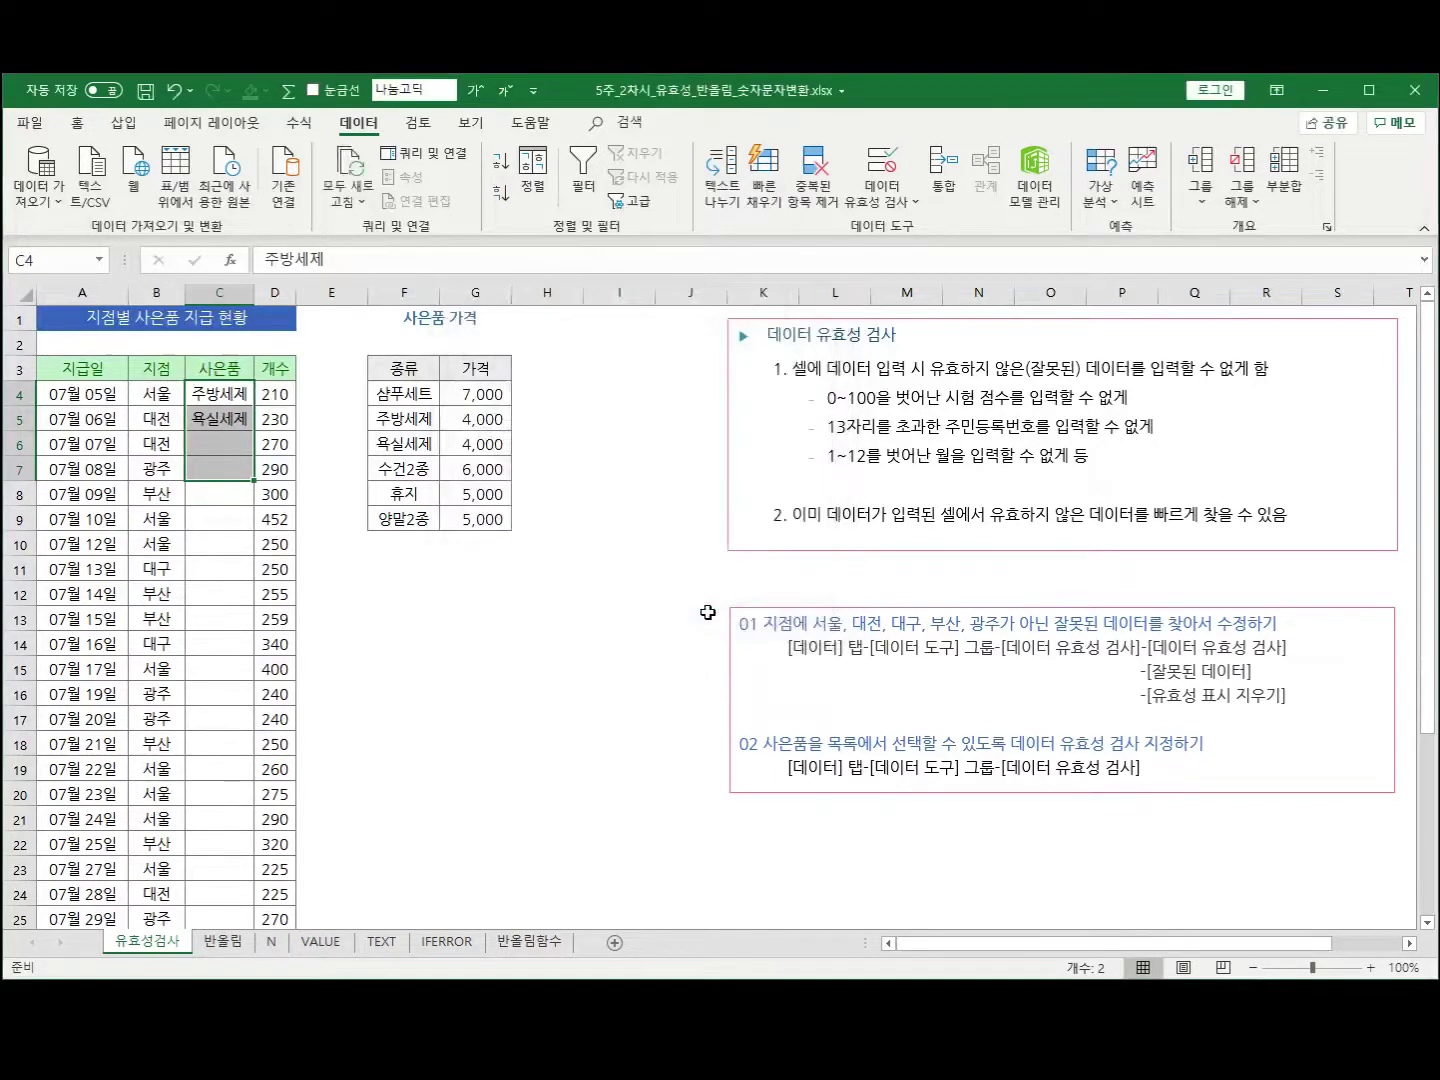
Check C4 to C7 for remaining validation dropdowns and clear the 사은품 entries in C4:C5
left_click(229, 396)
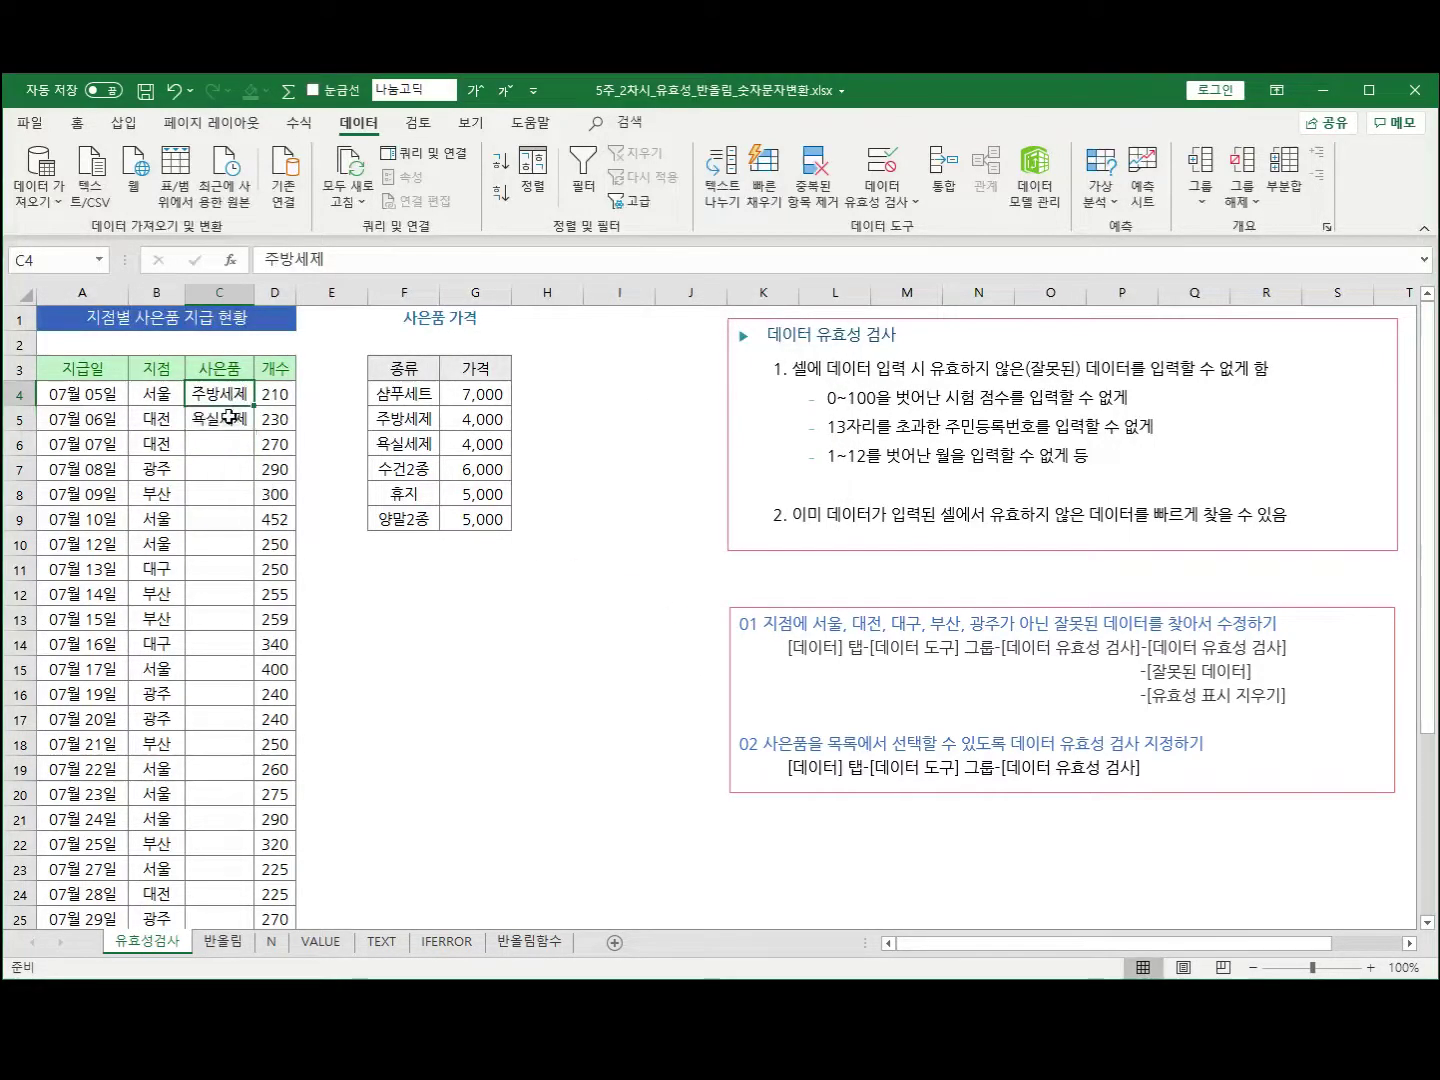
left_click(230, 418)
left_click(228, 443)
left_click(225, 468)
left_click(232, 422)
left_click(230, 399)
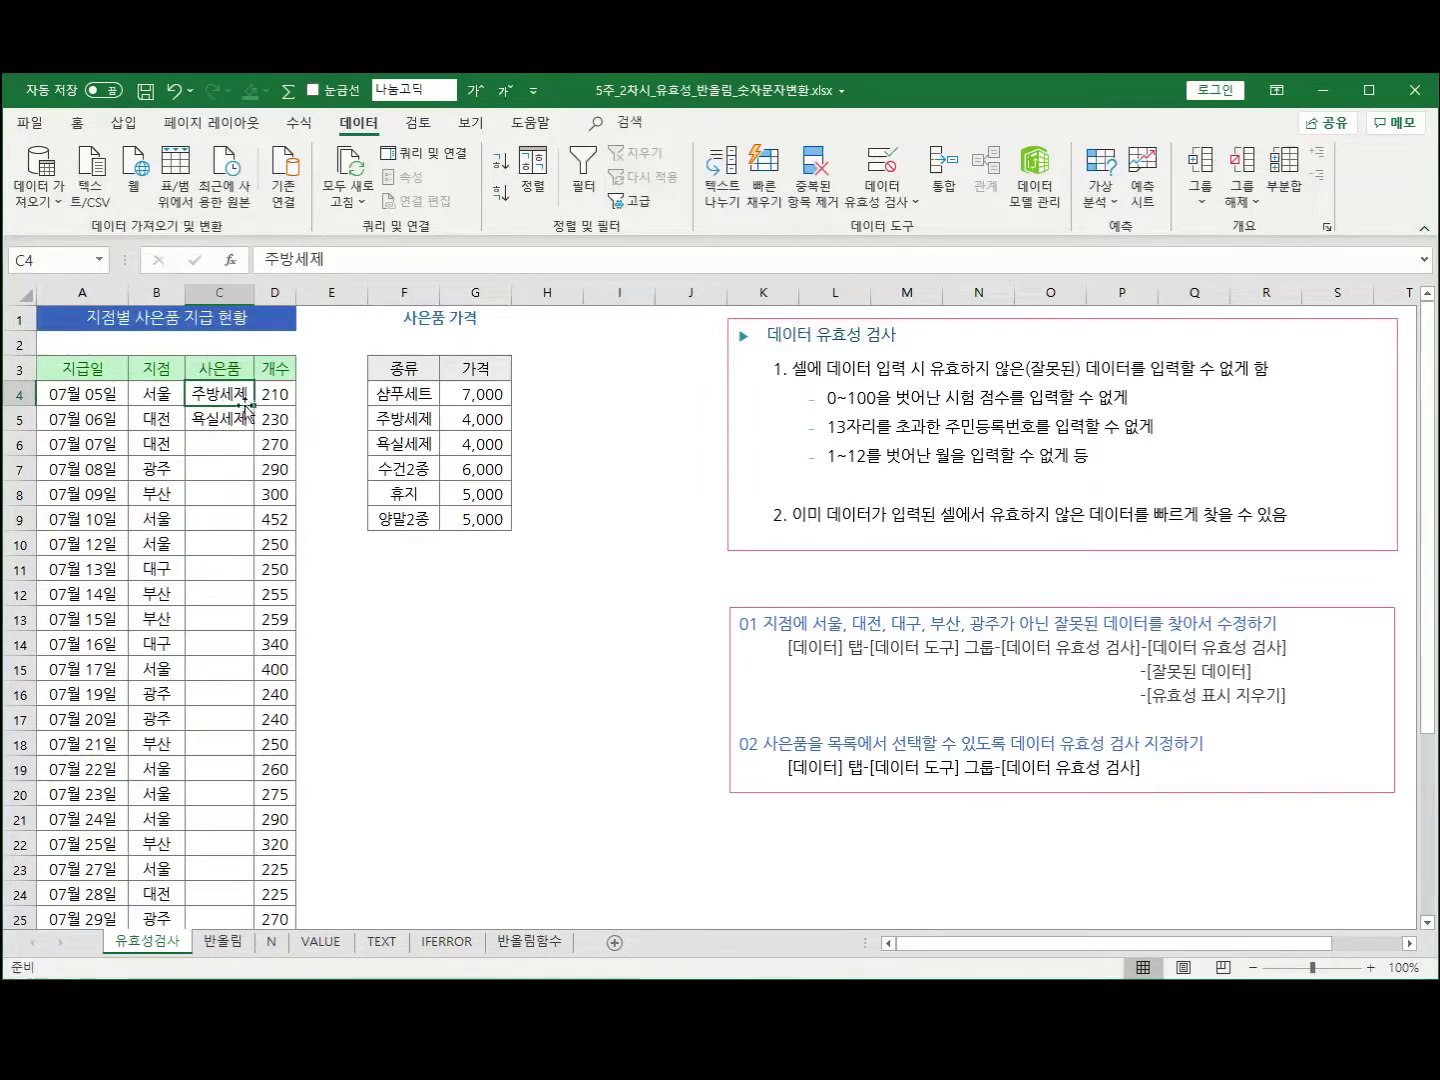
left_click_drag(232, 394, 235, 420)
key("Delete")
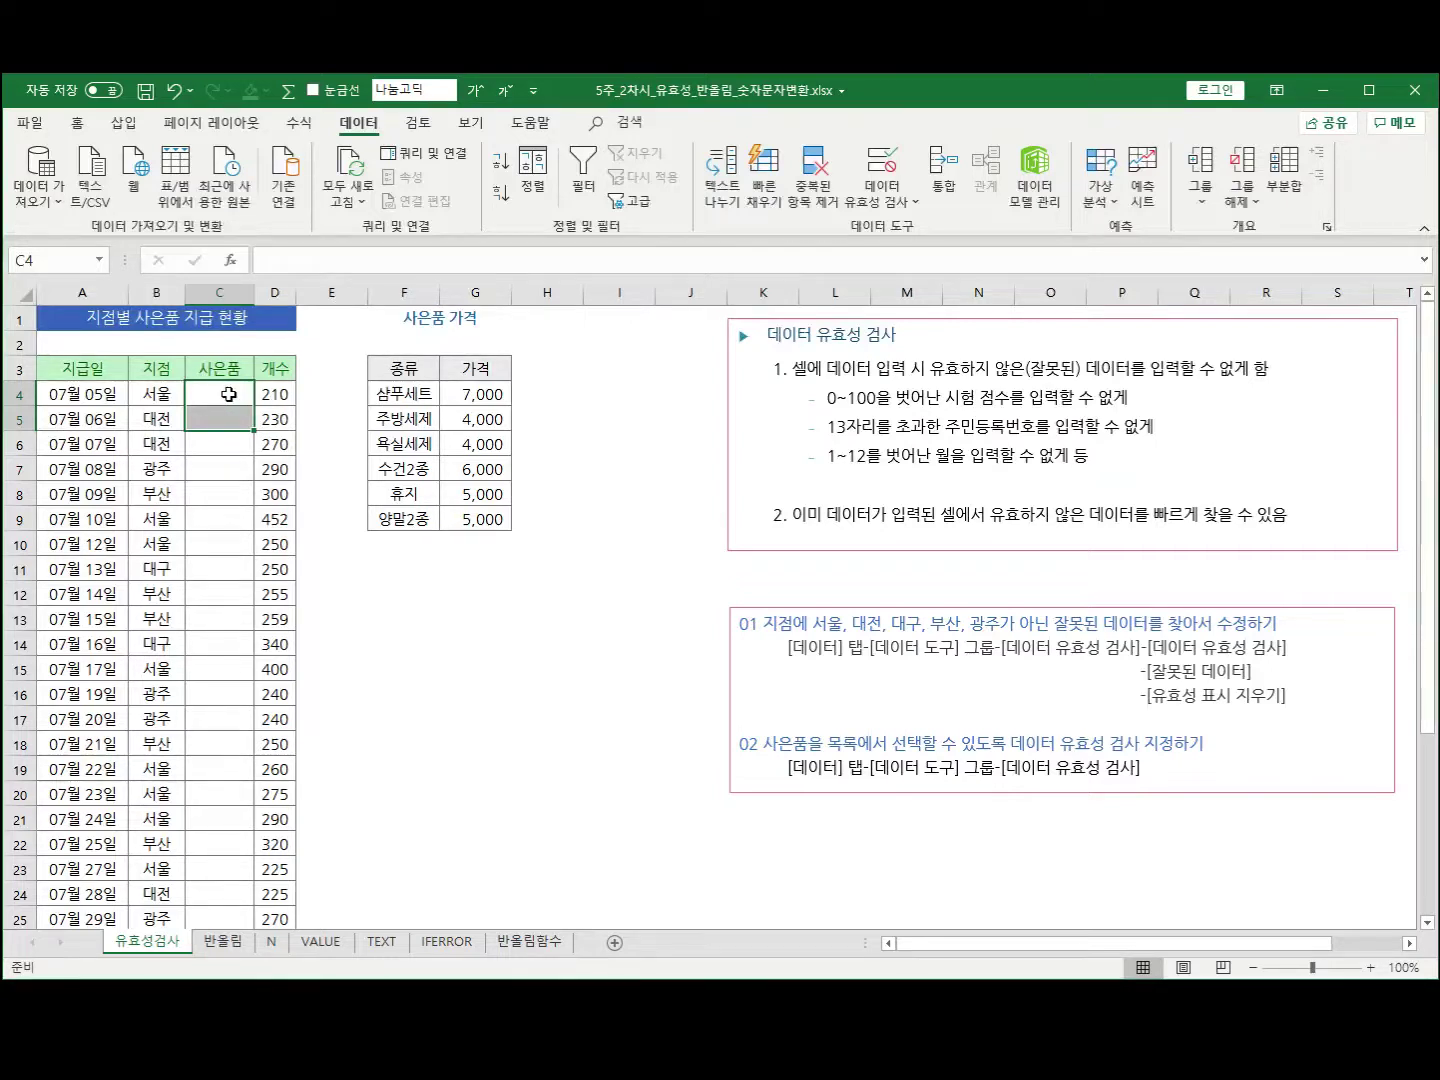
left_click(229, 394)
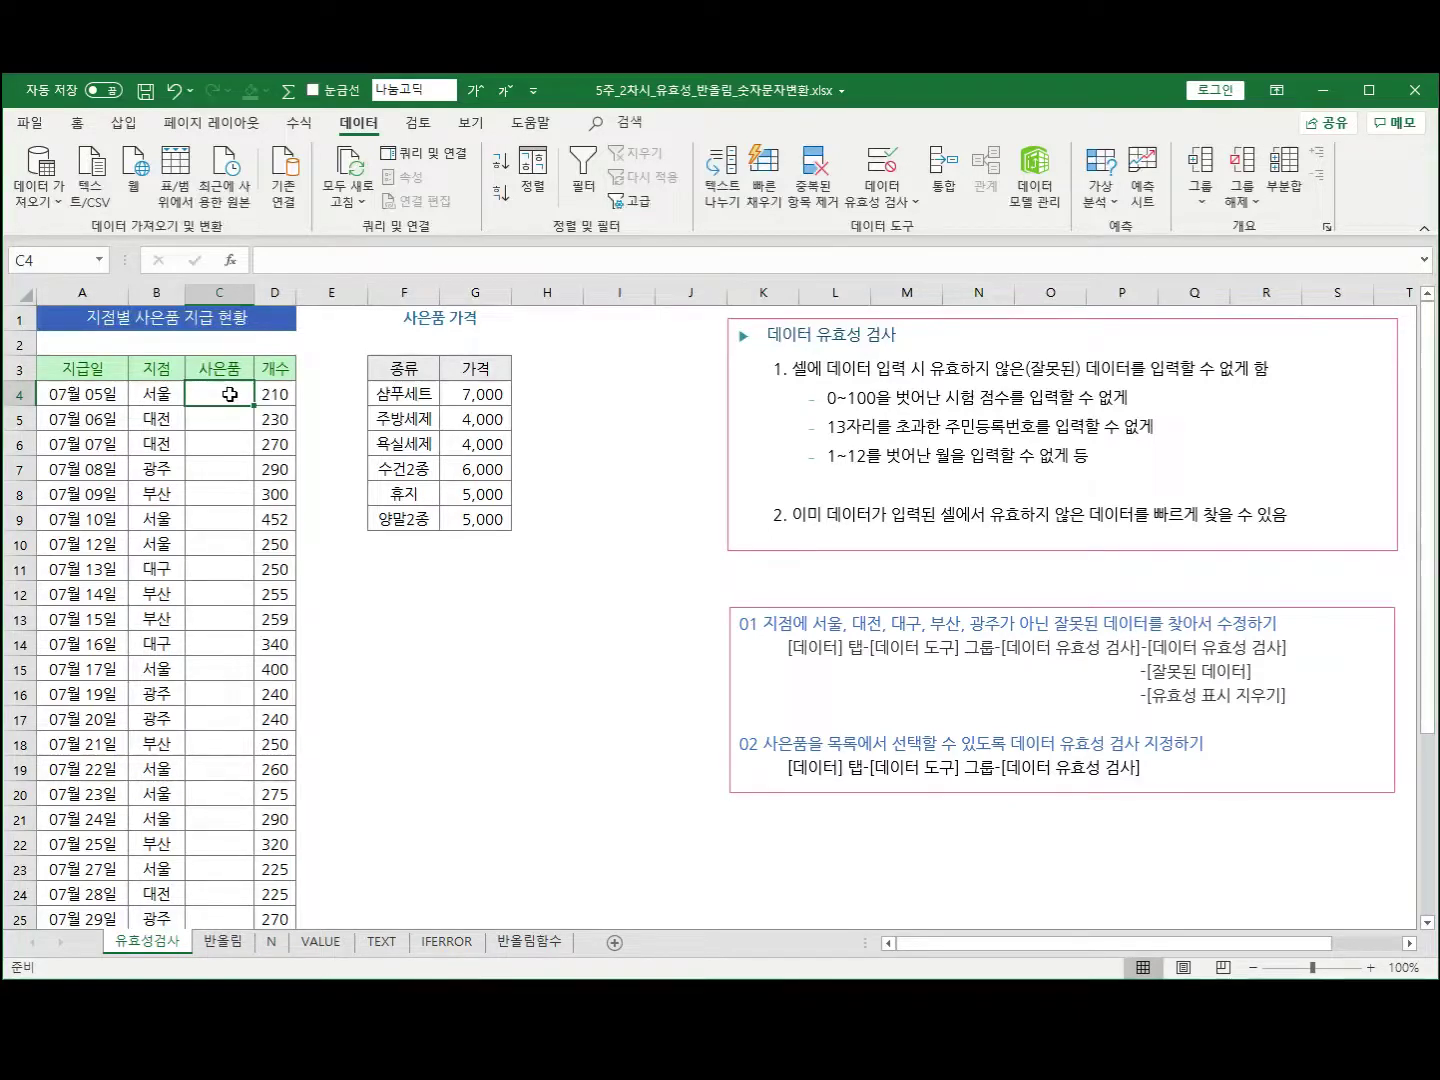
key("ctrl+shift+Down")
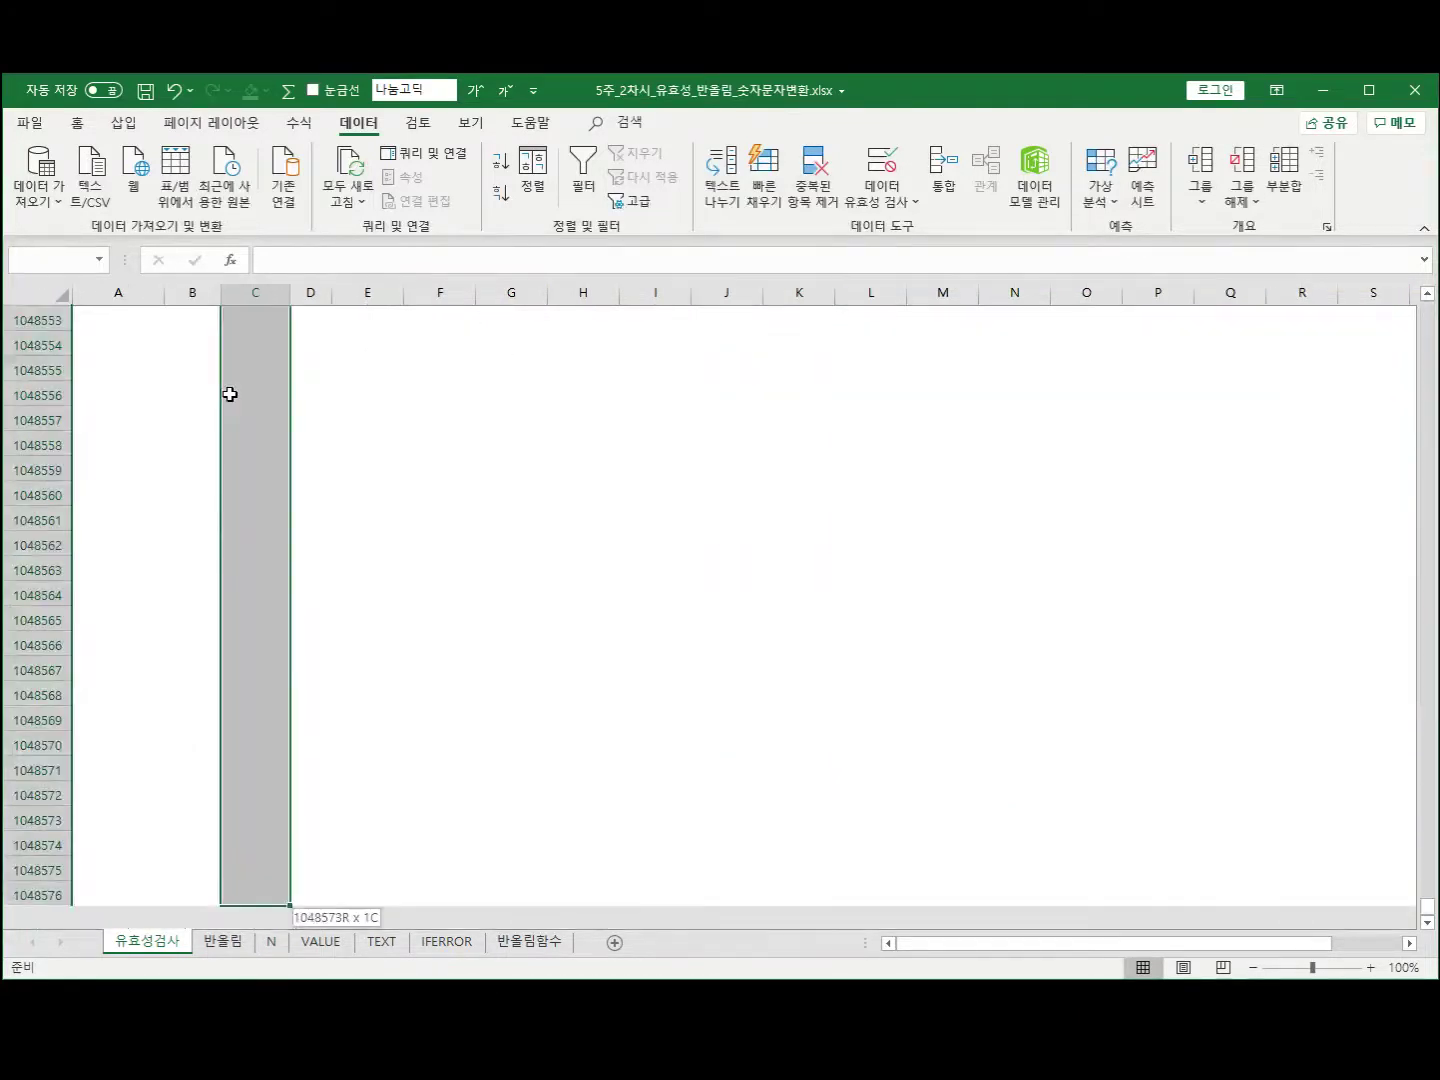
key("ctrl+shift+Up")
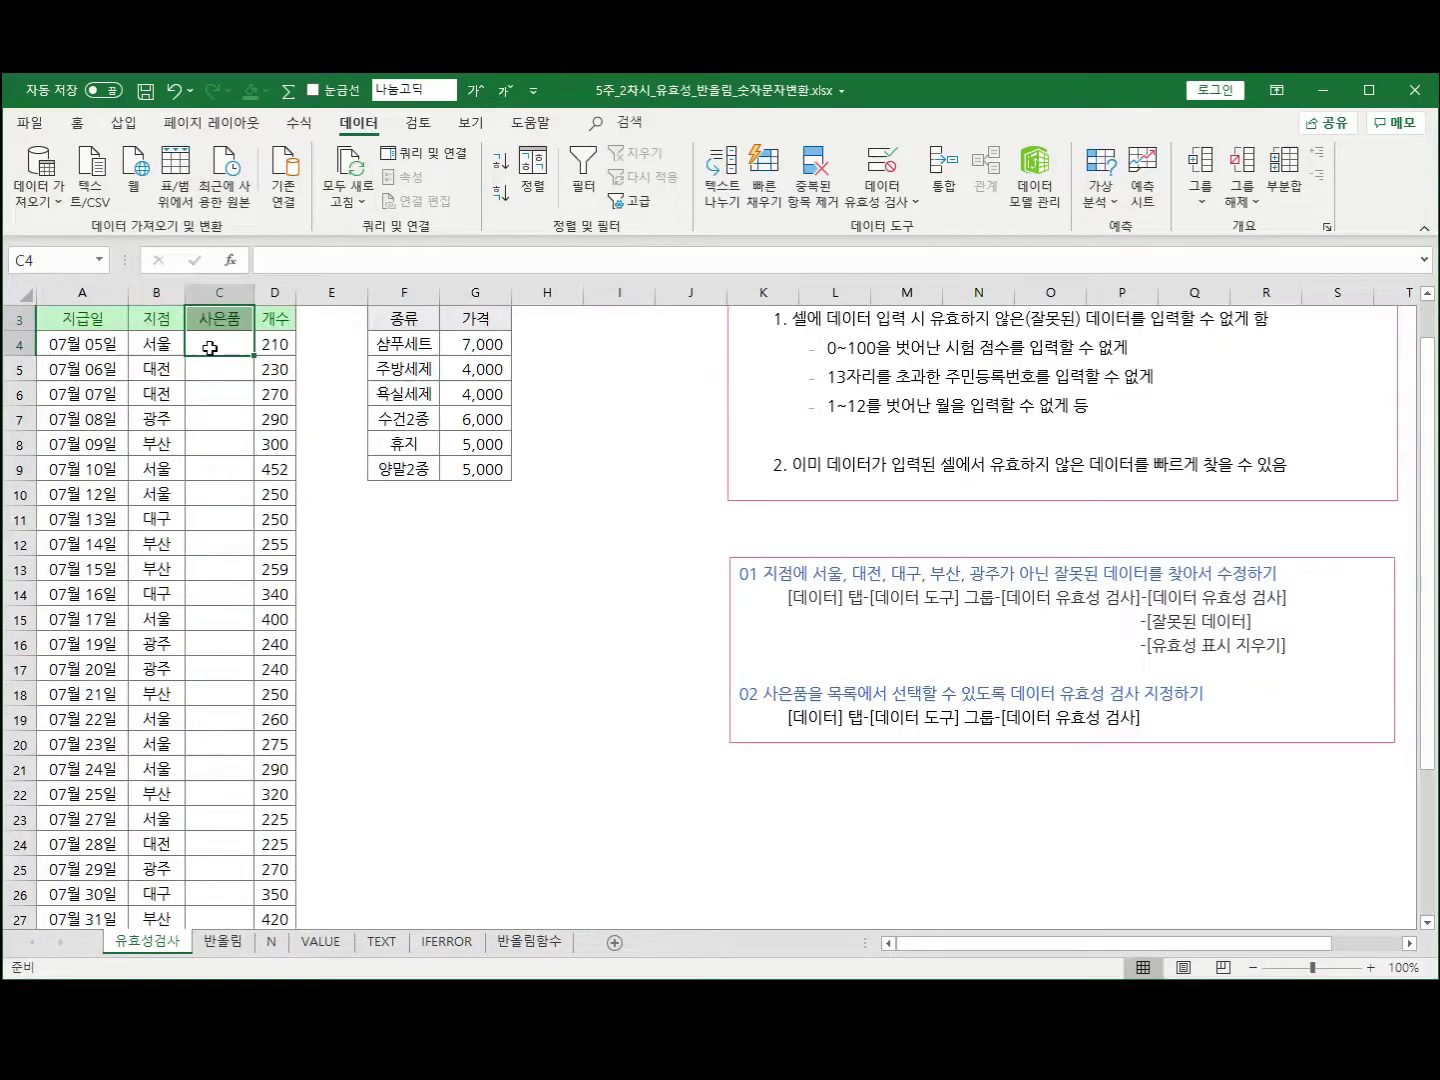
Select the empty 사은품 cells C4:C33 and open their data validation settings
left_click(211, 347)
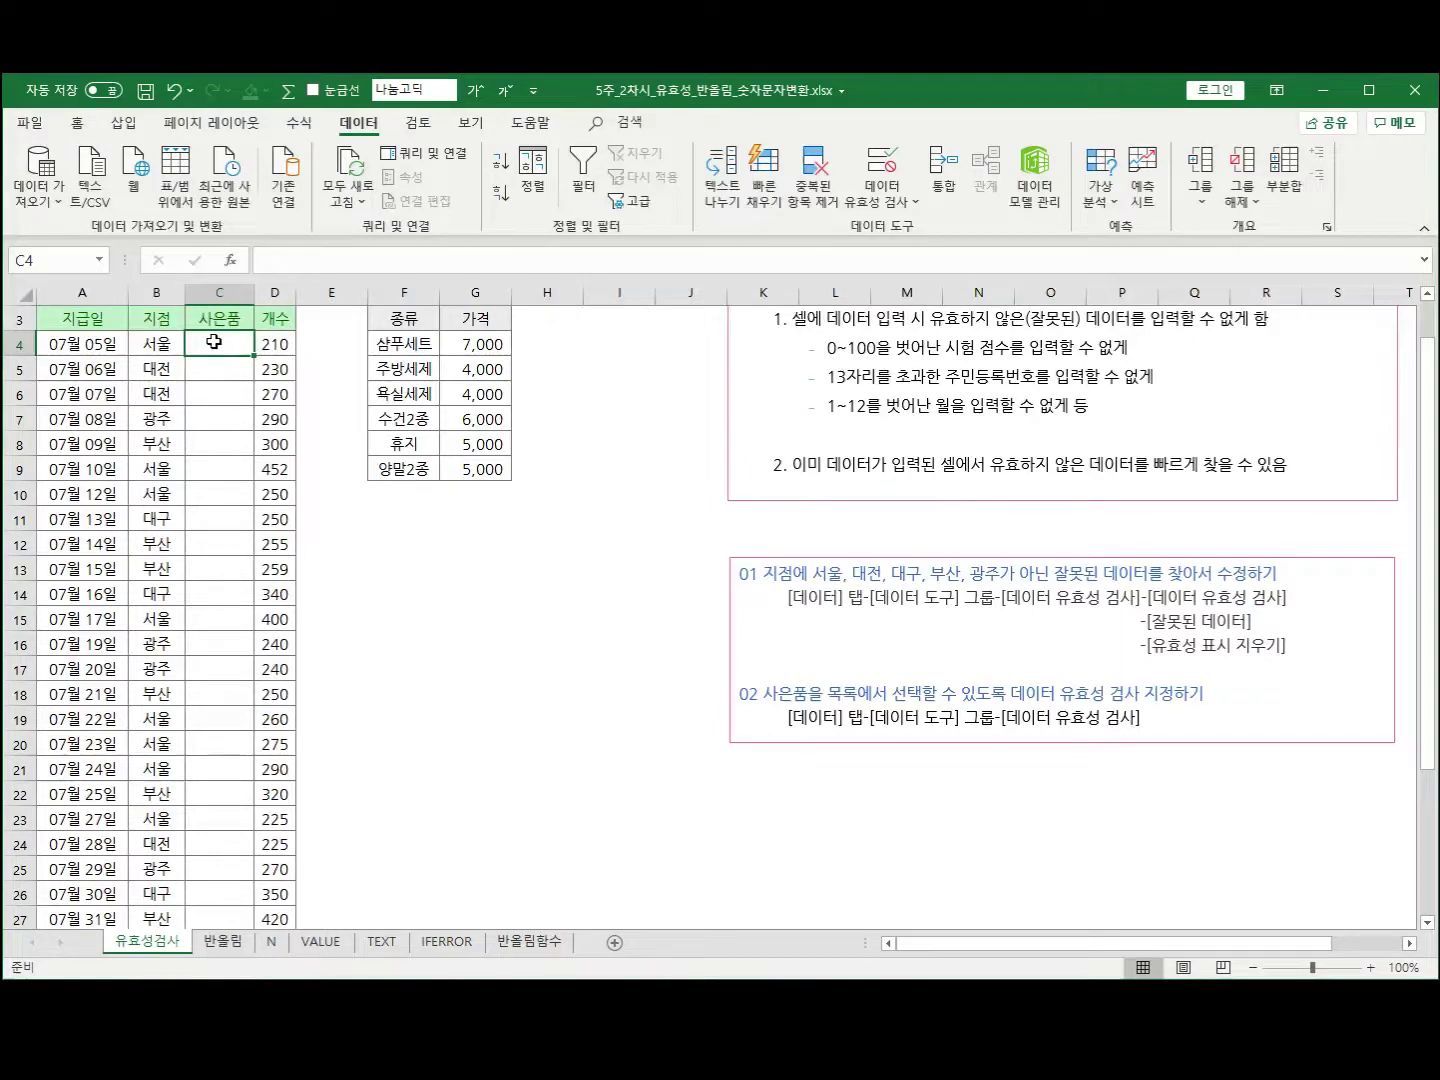
scroll(239, 385, "down", 5)
scroll(240, 430, "down", 2)
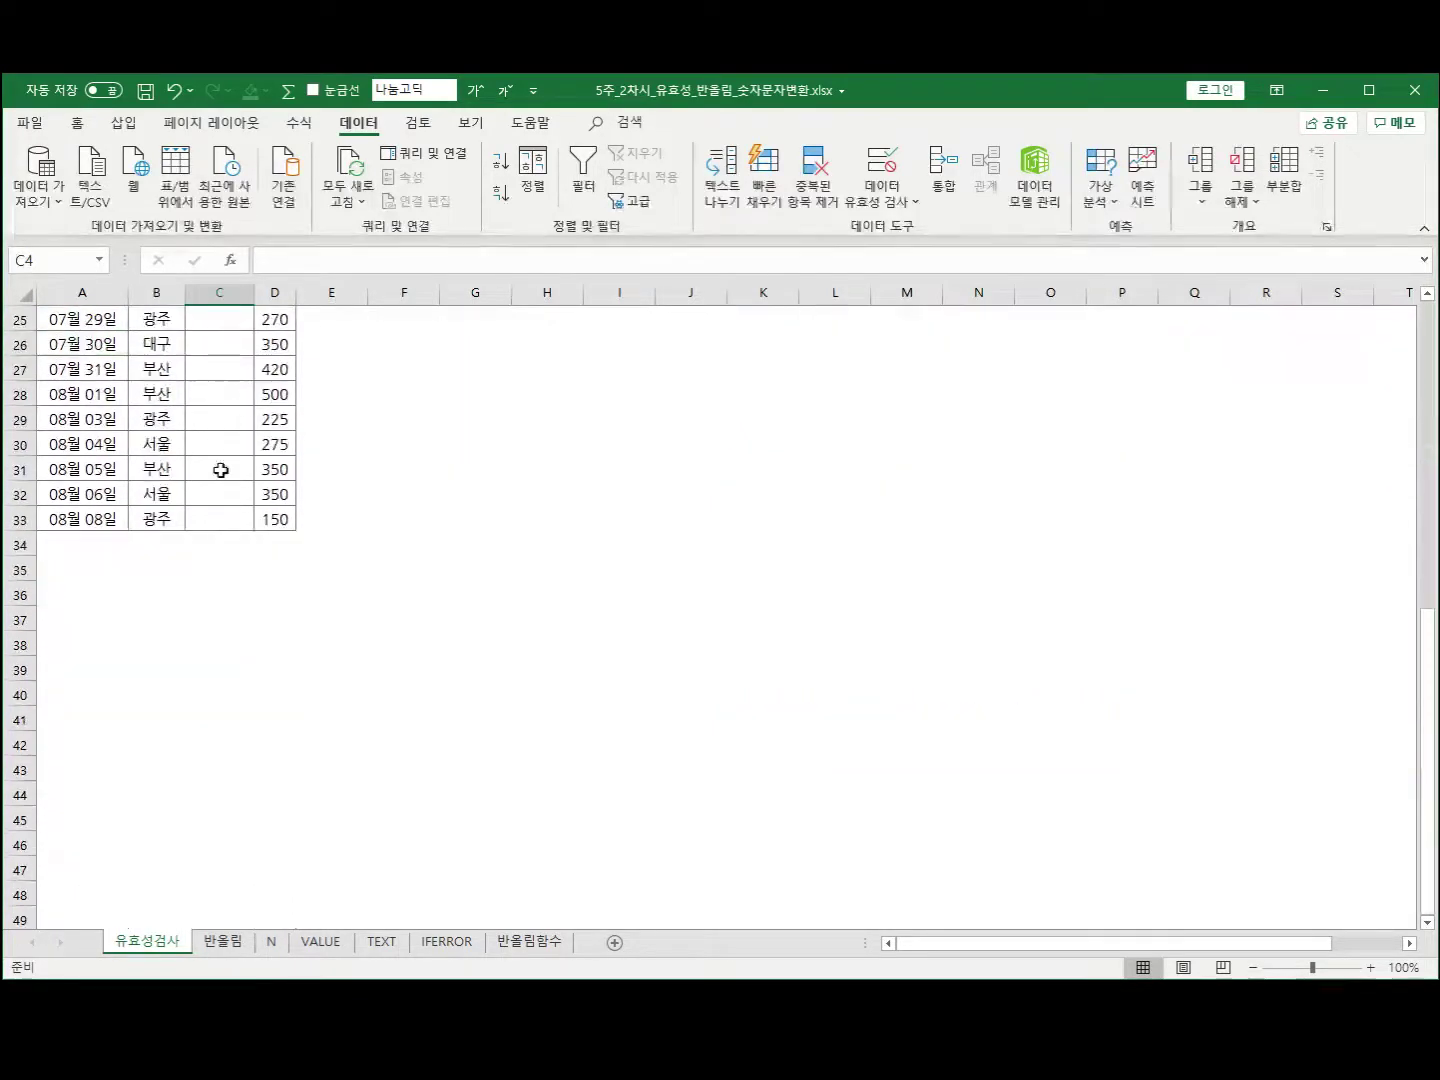
left_click(212, 523, "shift")
scroll(566, 644, "up", 8)
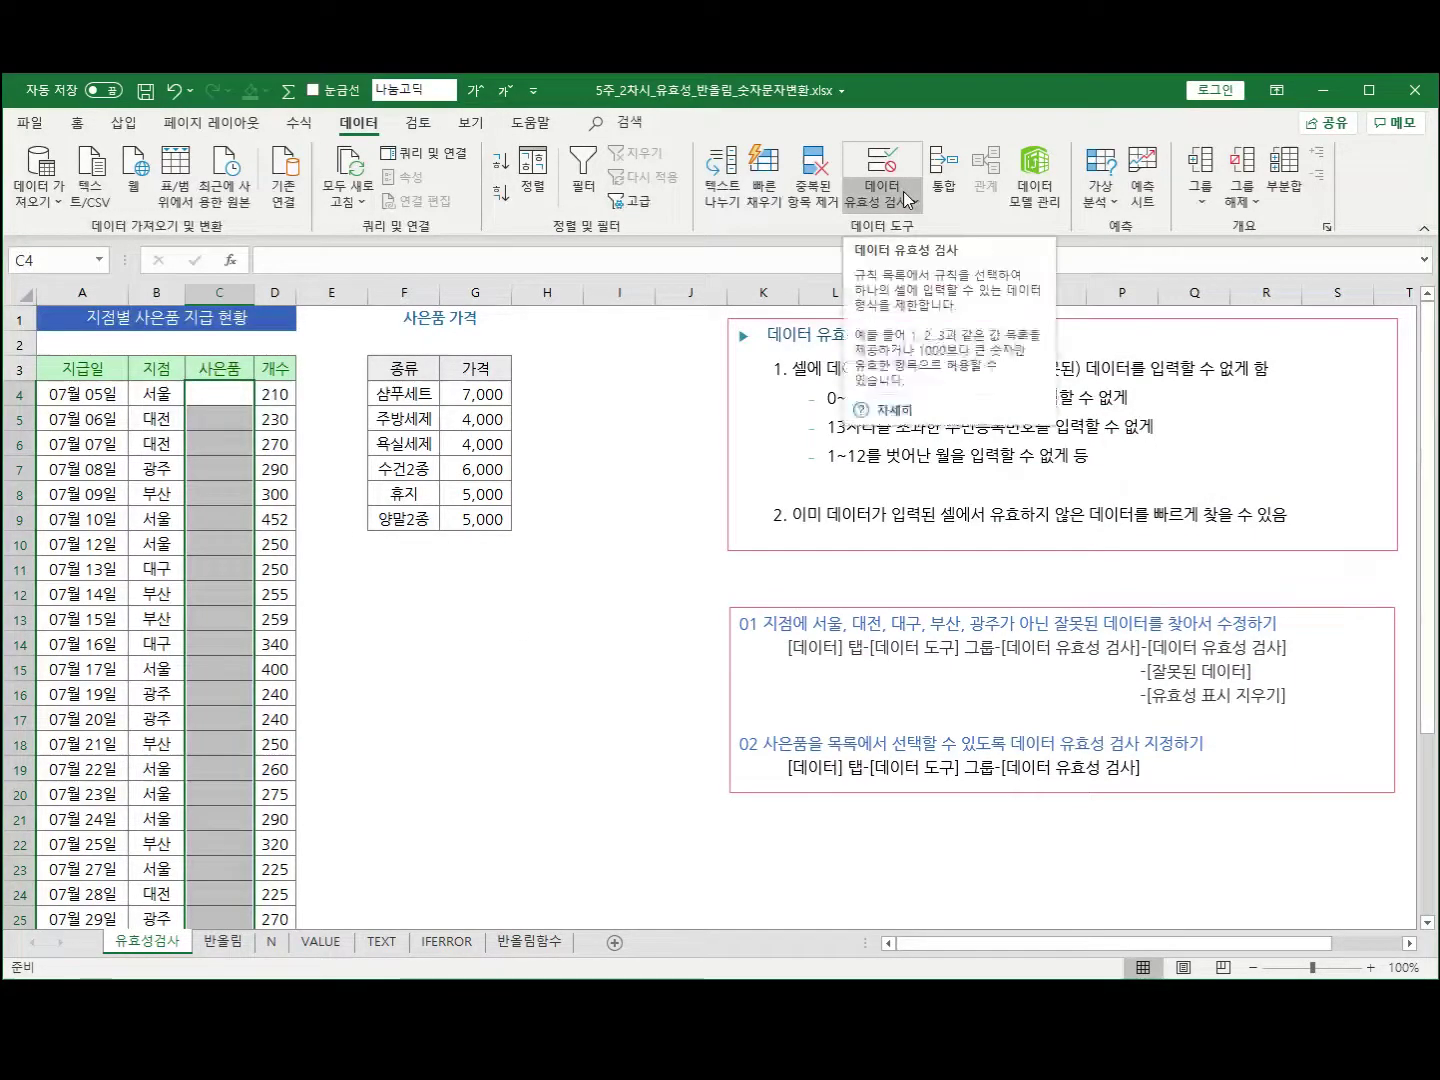
left_click(906, 198)
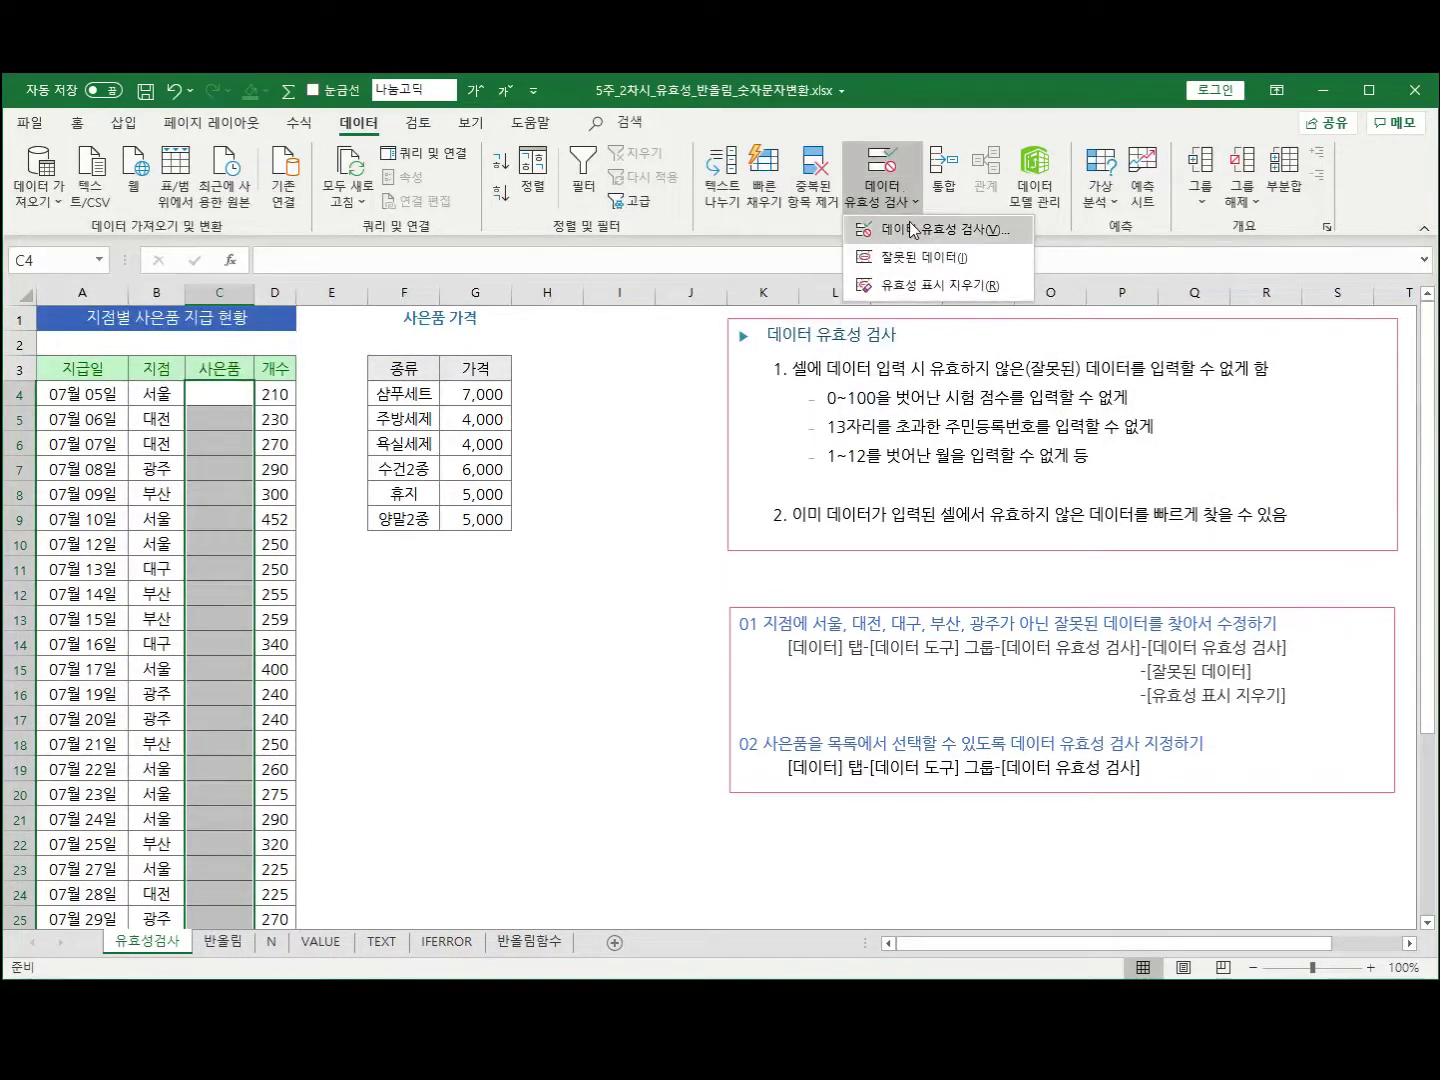
left_click(912, 230)
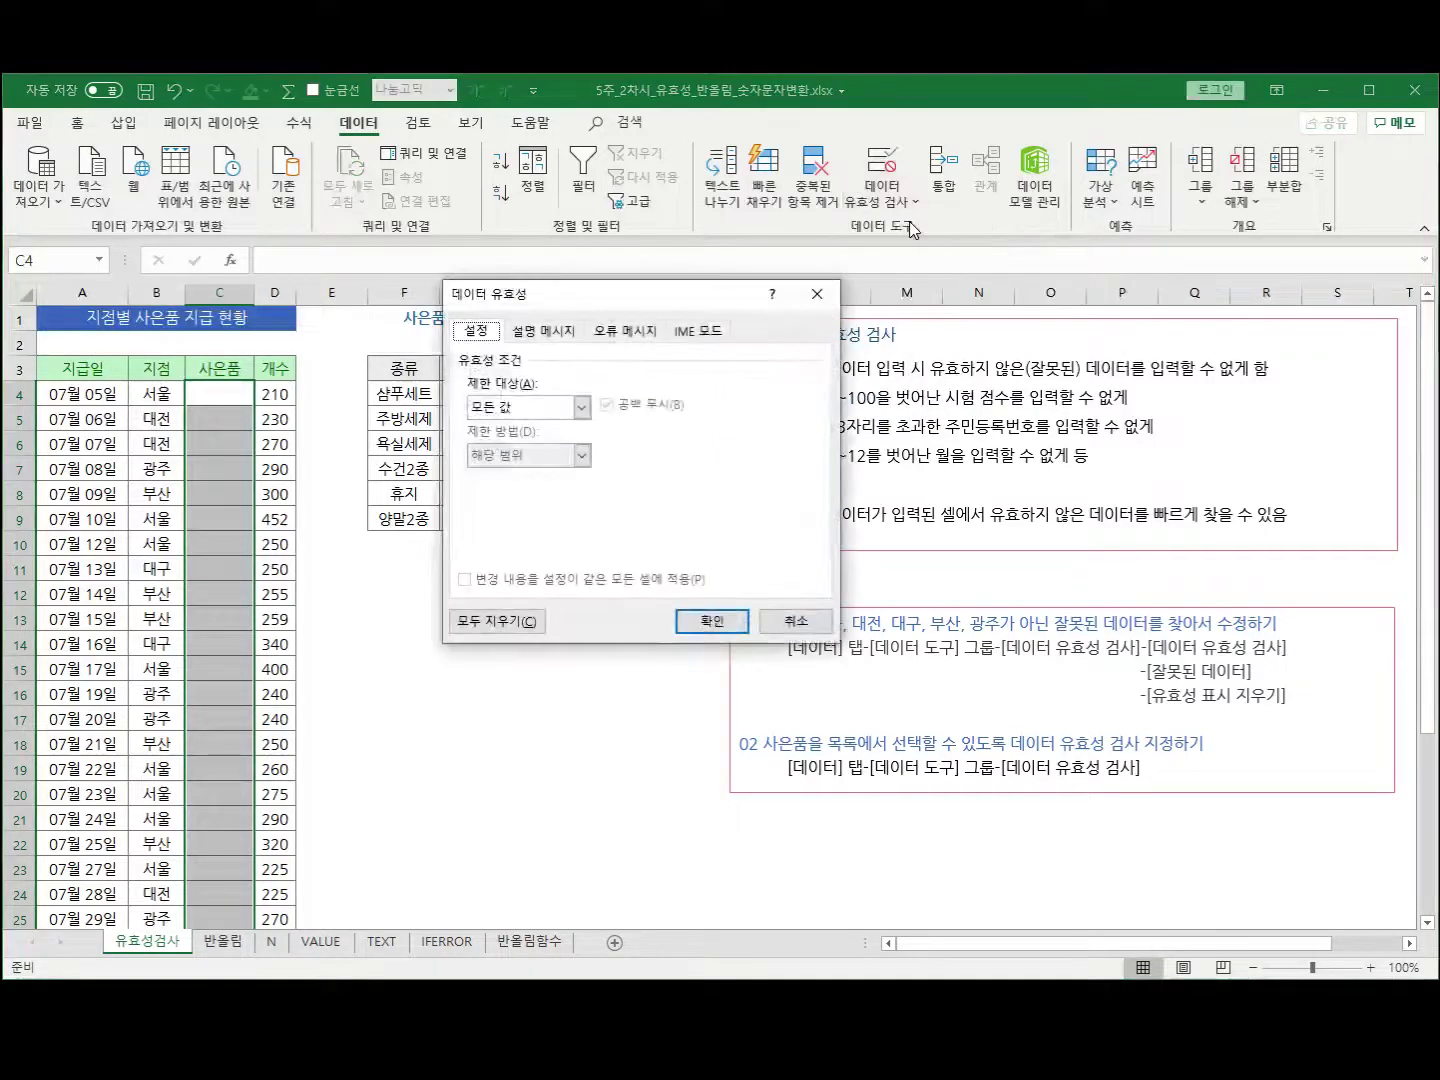
Set the allowed type for the 사은품 cells to 목록 with the source =$F$4:$F$9 and apply the rule
left_click(580, 407)
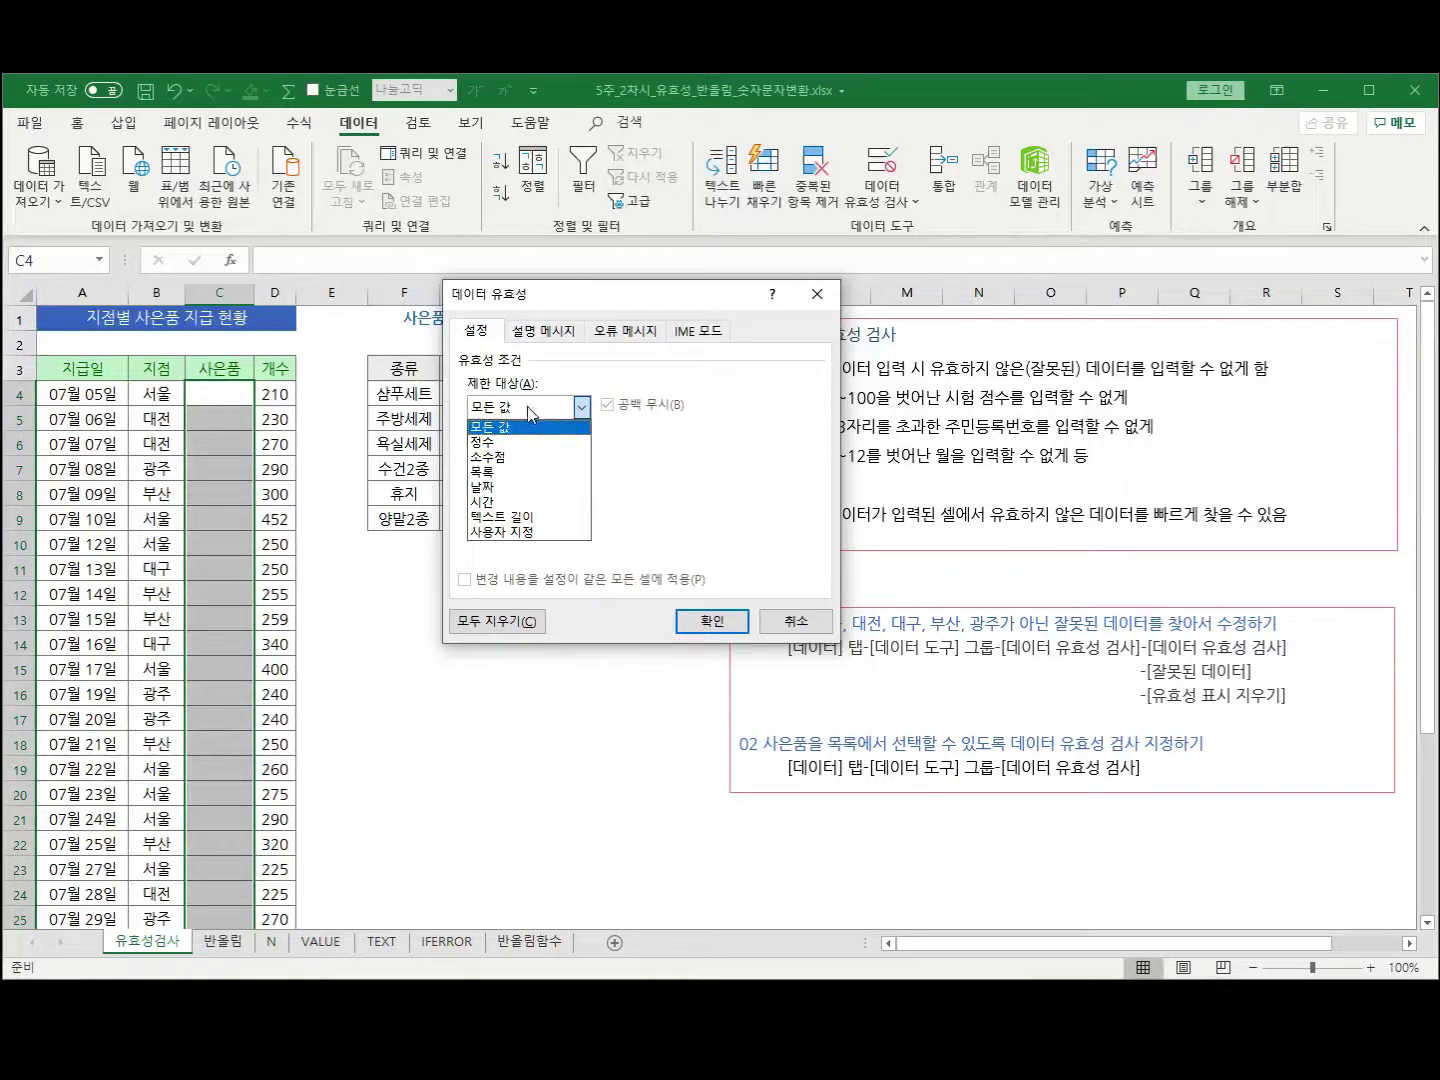
left_click(491, 473)
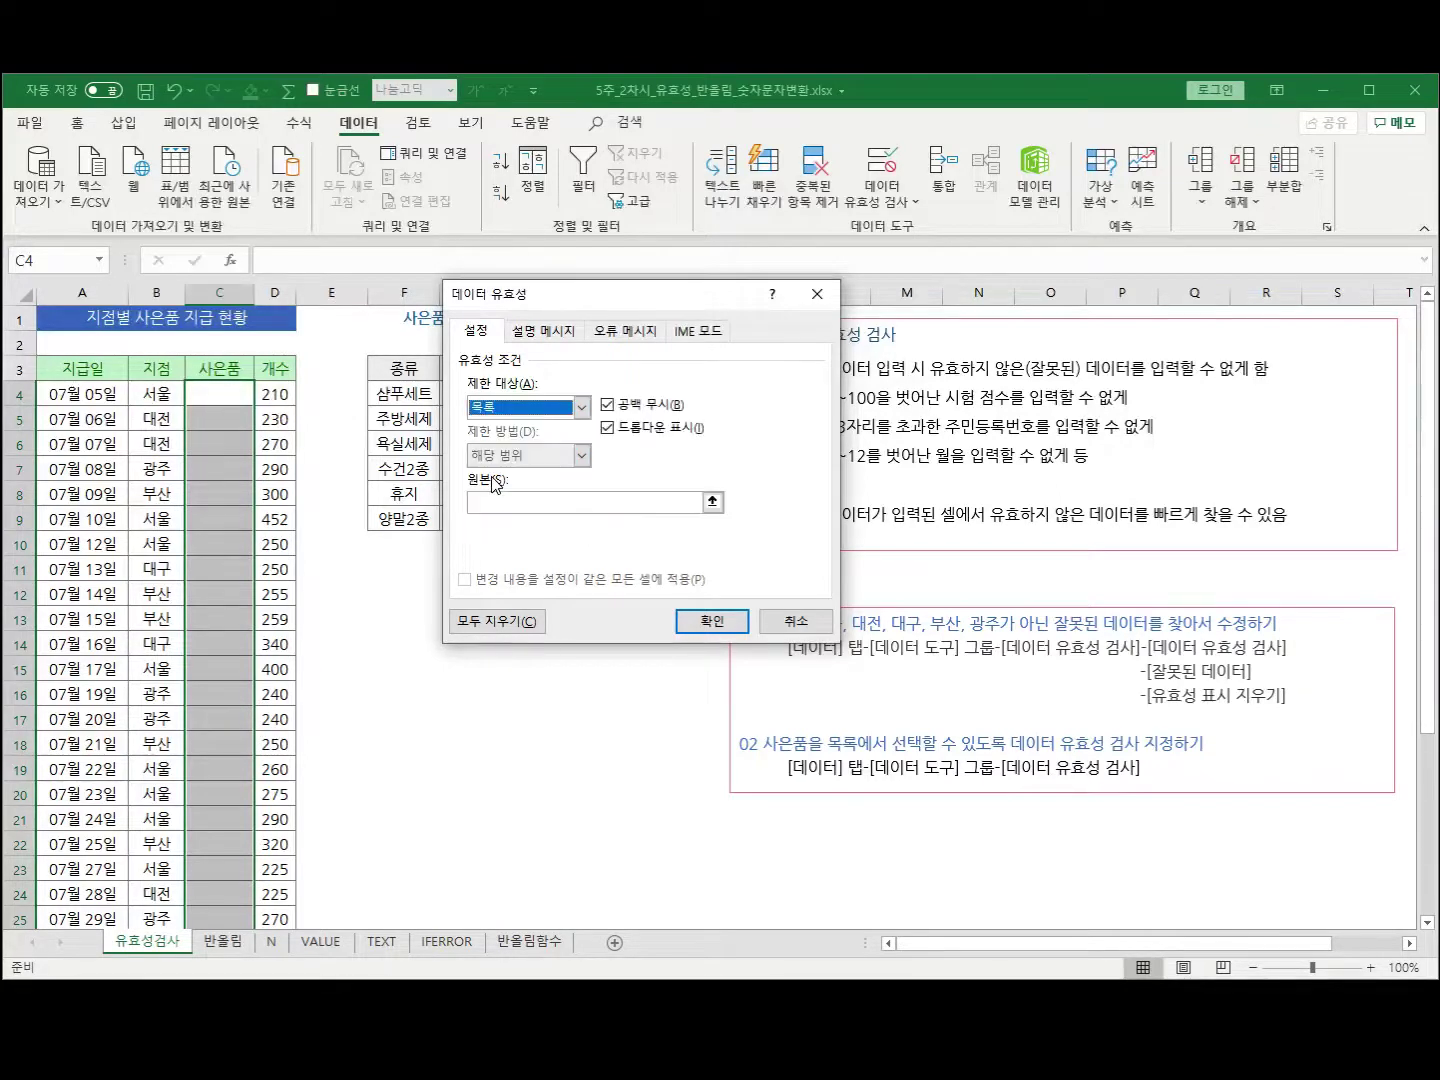
left_click_drag(600, 299, 771, 284)
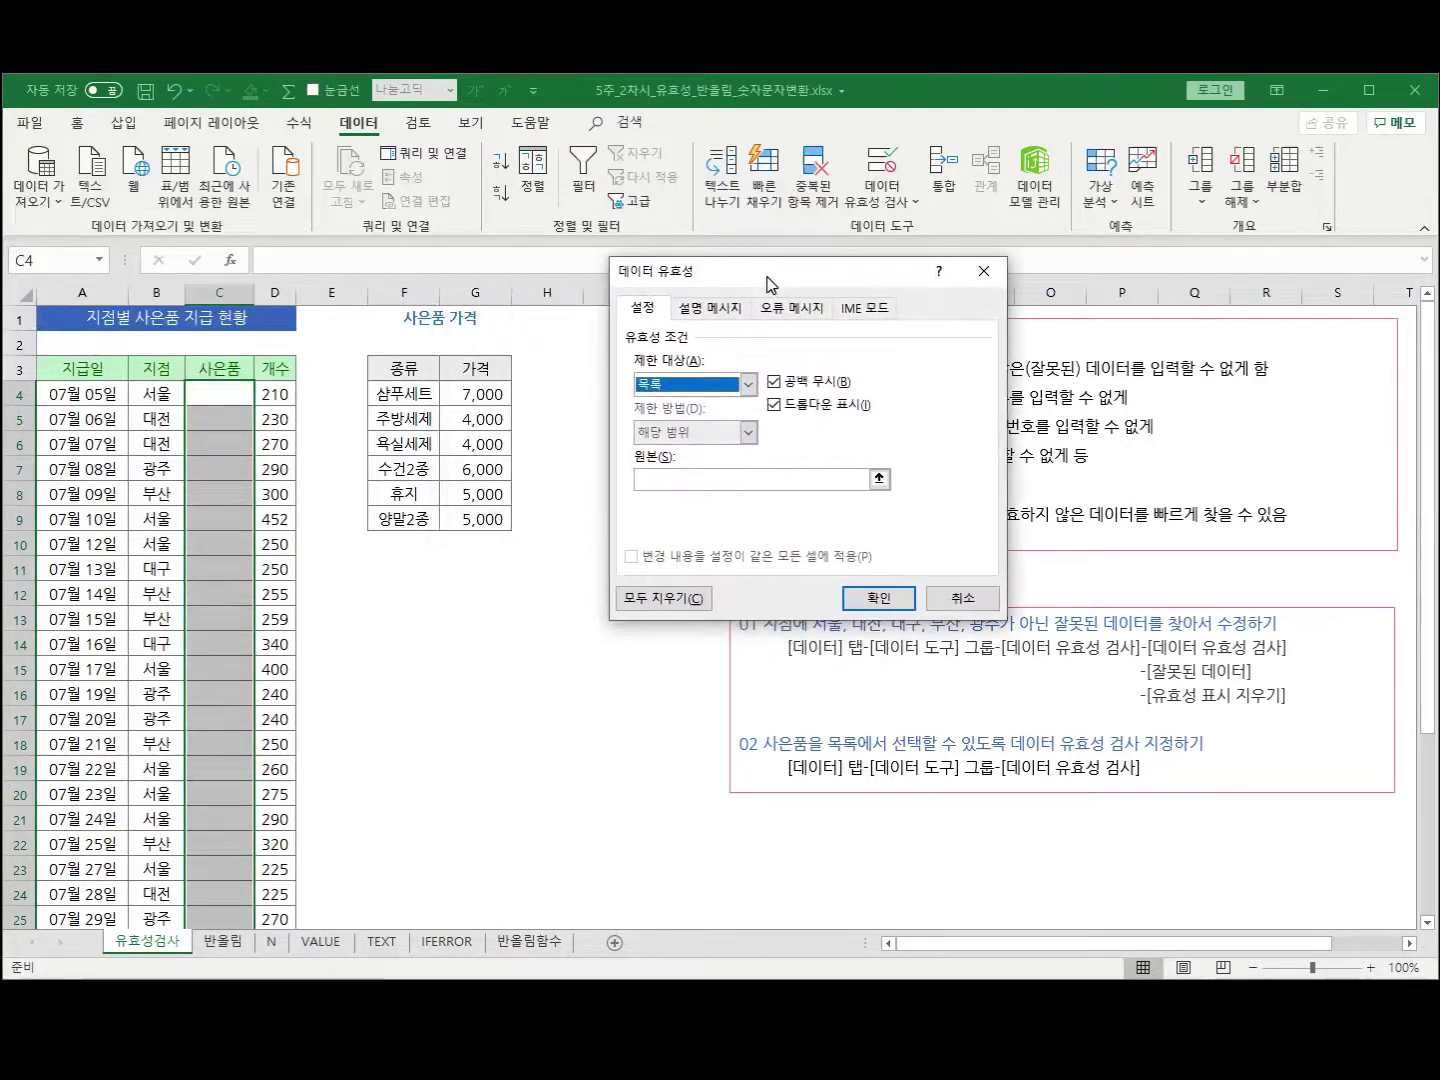
left_click(655, 480)
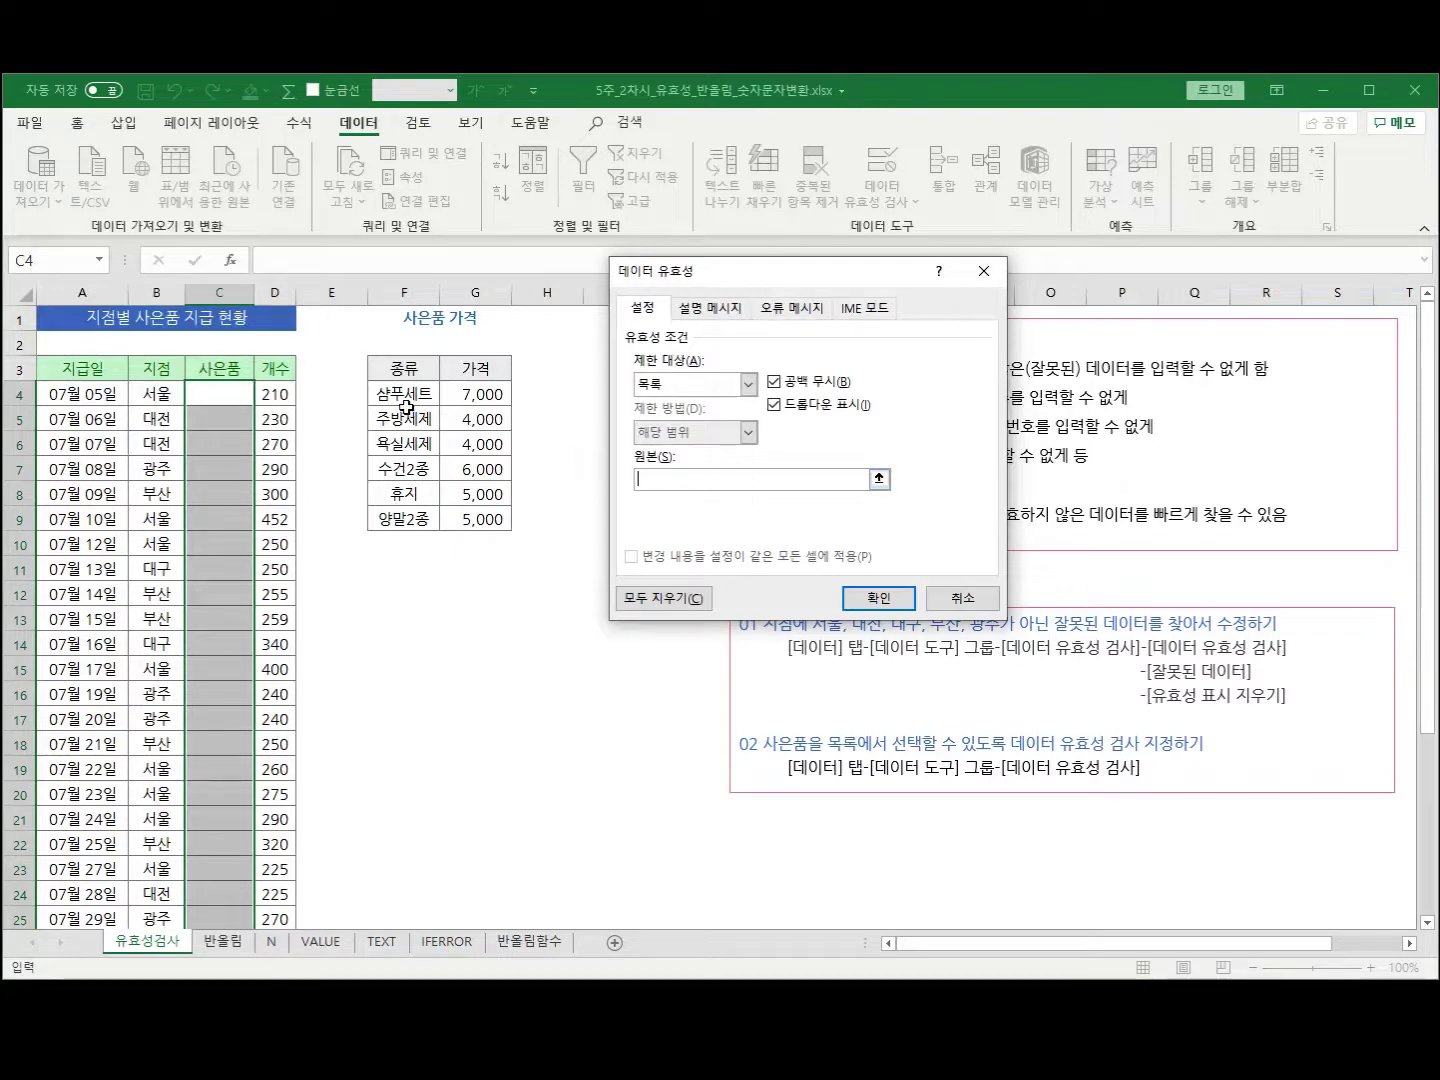
left_click_drag(415, 394, 419, 505)
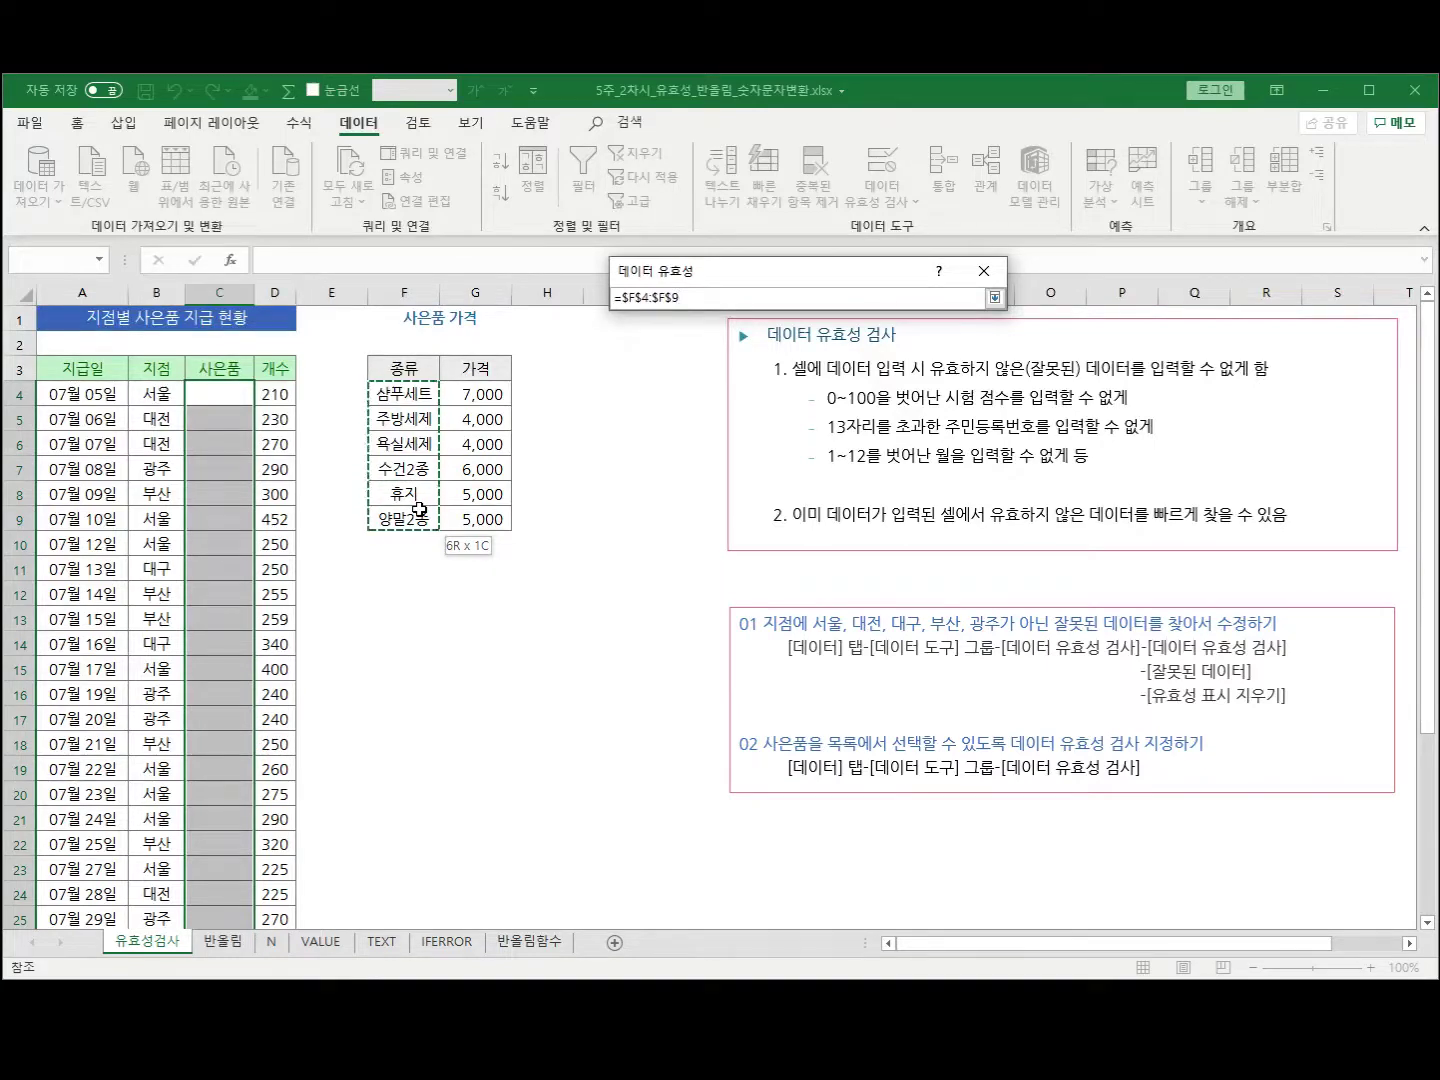
left_click_drag(419, 510, 420, 510)
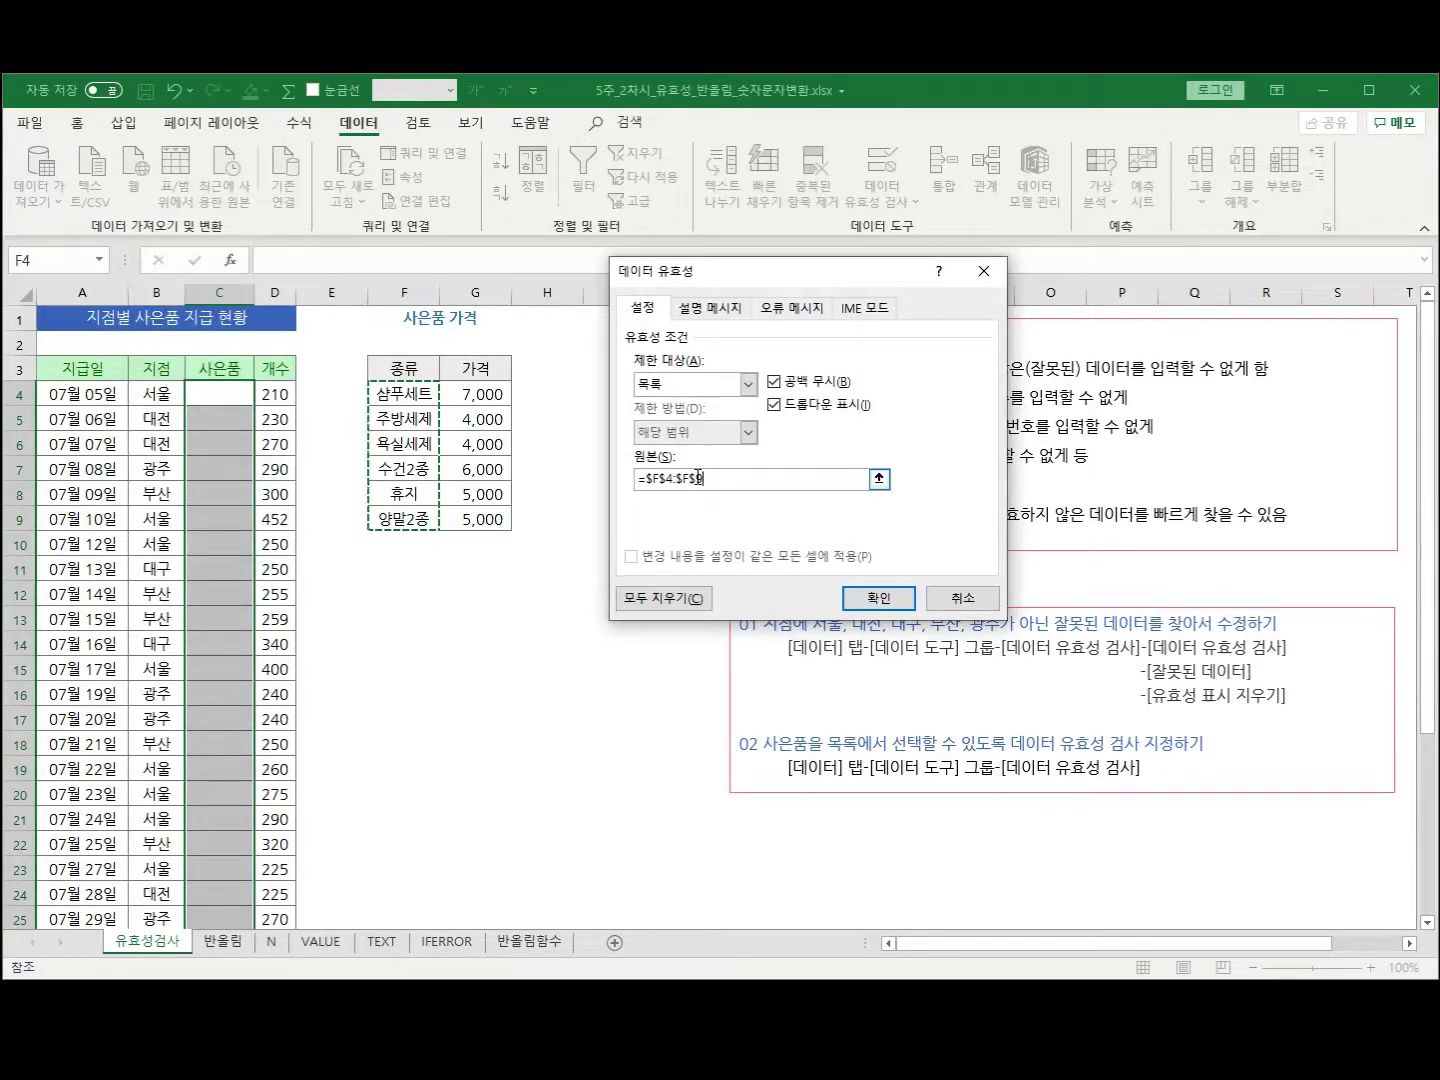
left_click(877, 598)
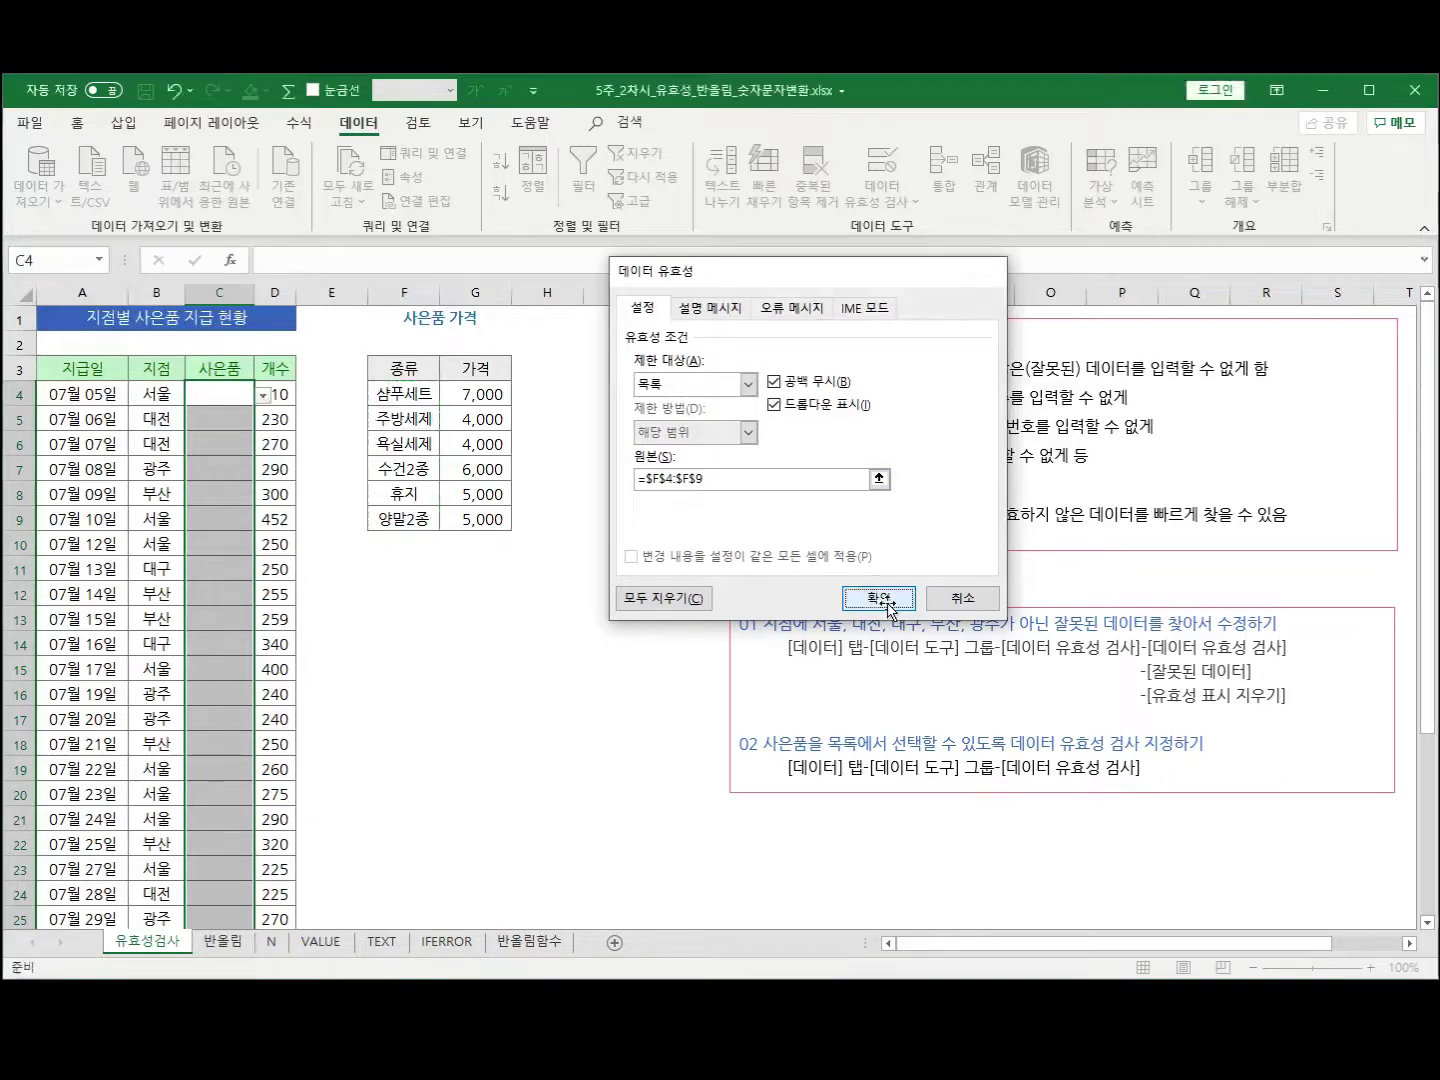
Choose 샴푸세트 in C4, 주방세제 in C5 and 수건2종 in C6 from their validation lists
left_click(216, 392)
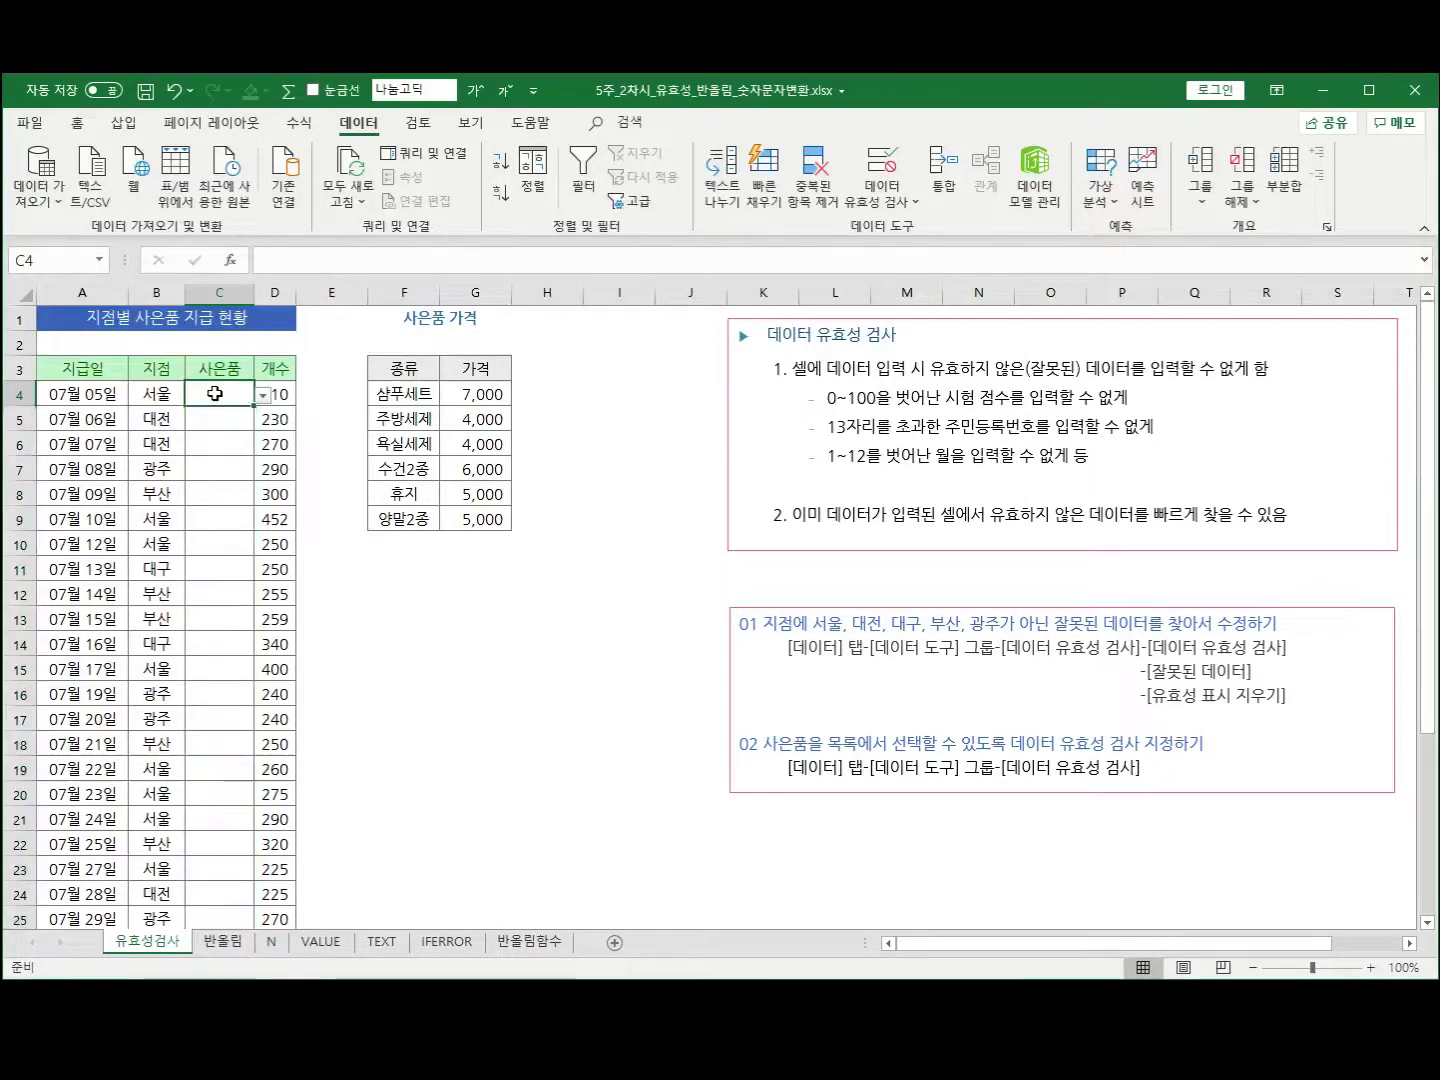
left_click(265, 400)
left_click(238, 410)
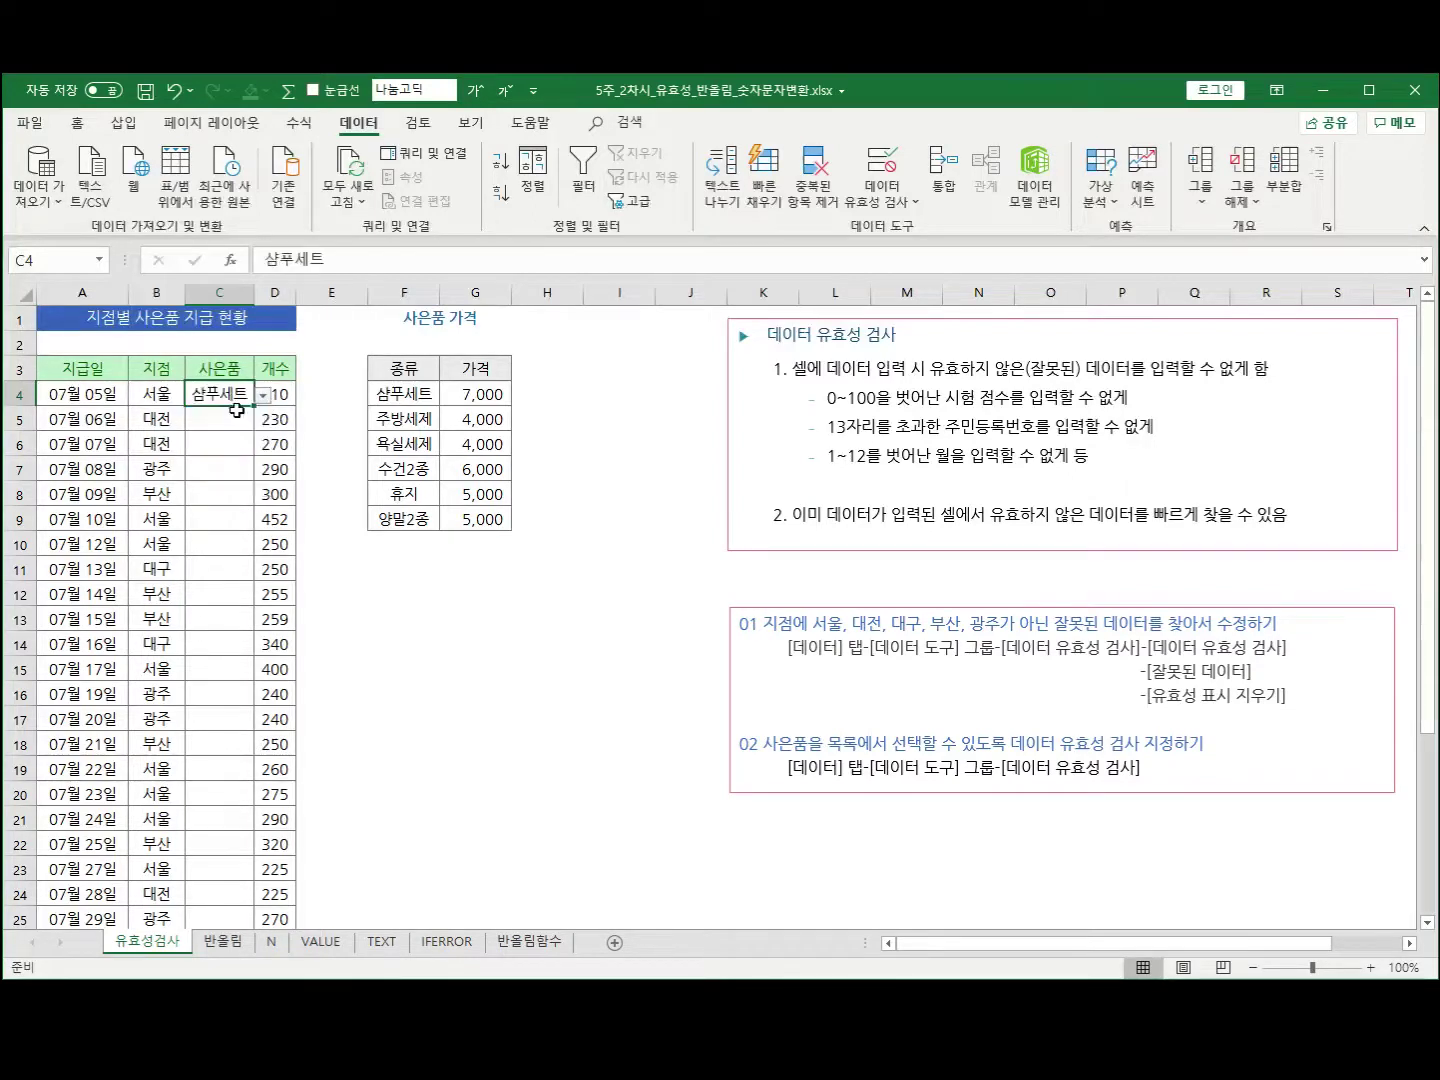
left_click(221, 420)
left_click(263, 419)
left_click(230, 454)
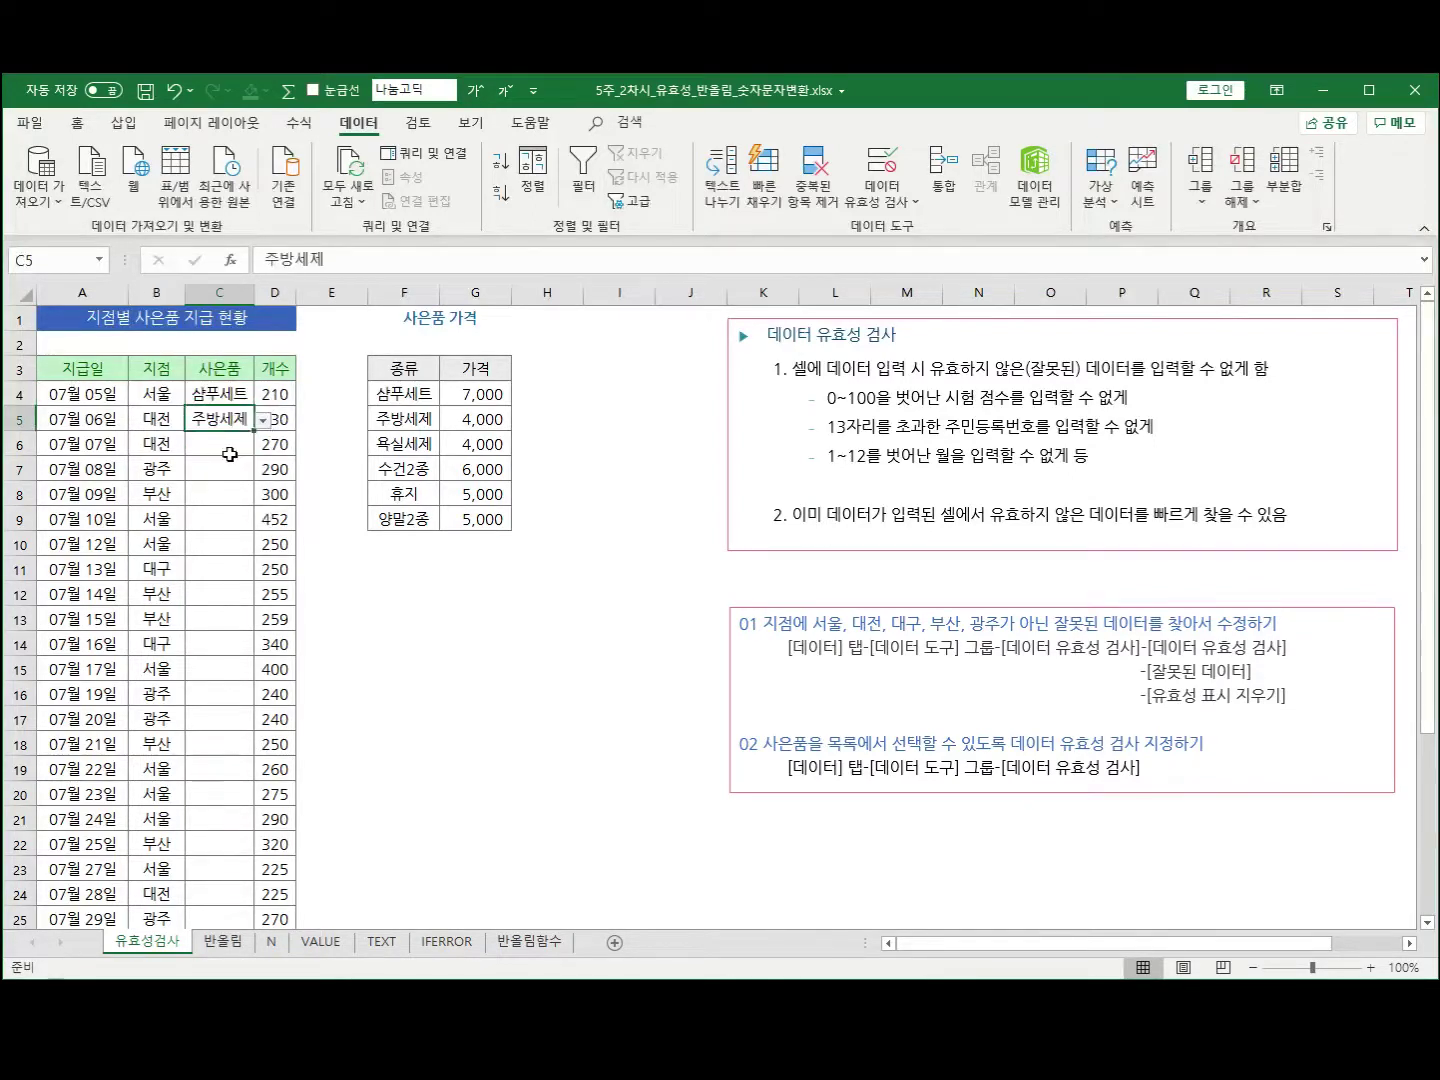
left_click(229, 455)
left_click(263, 445)
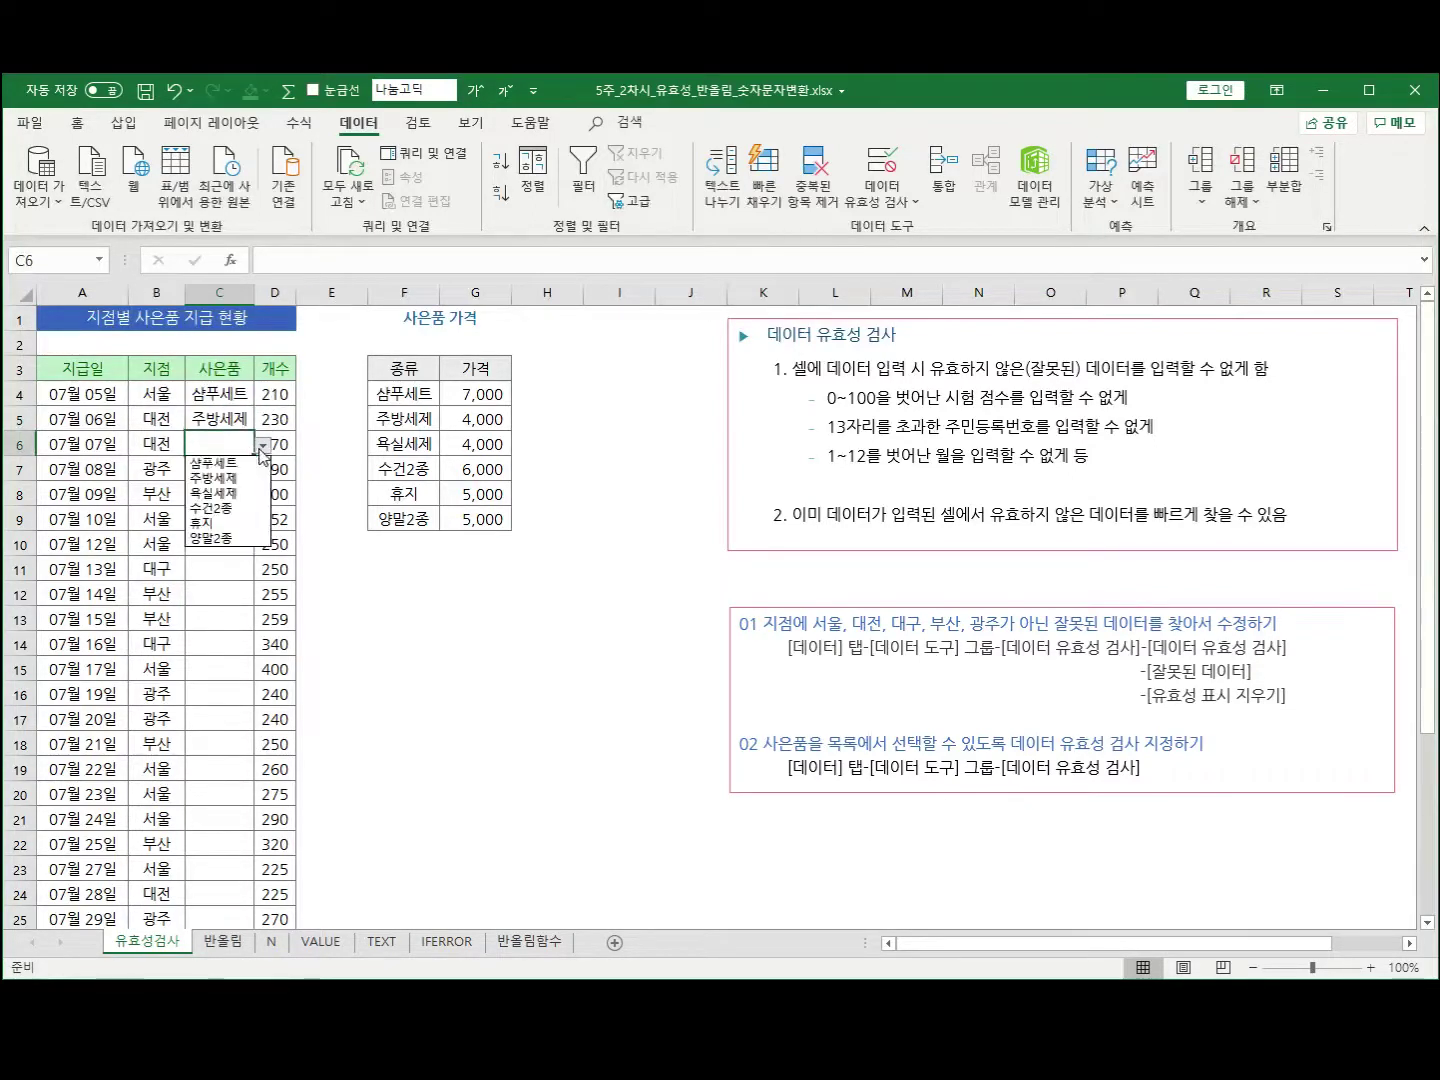
left_click(234, 508)
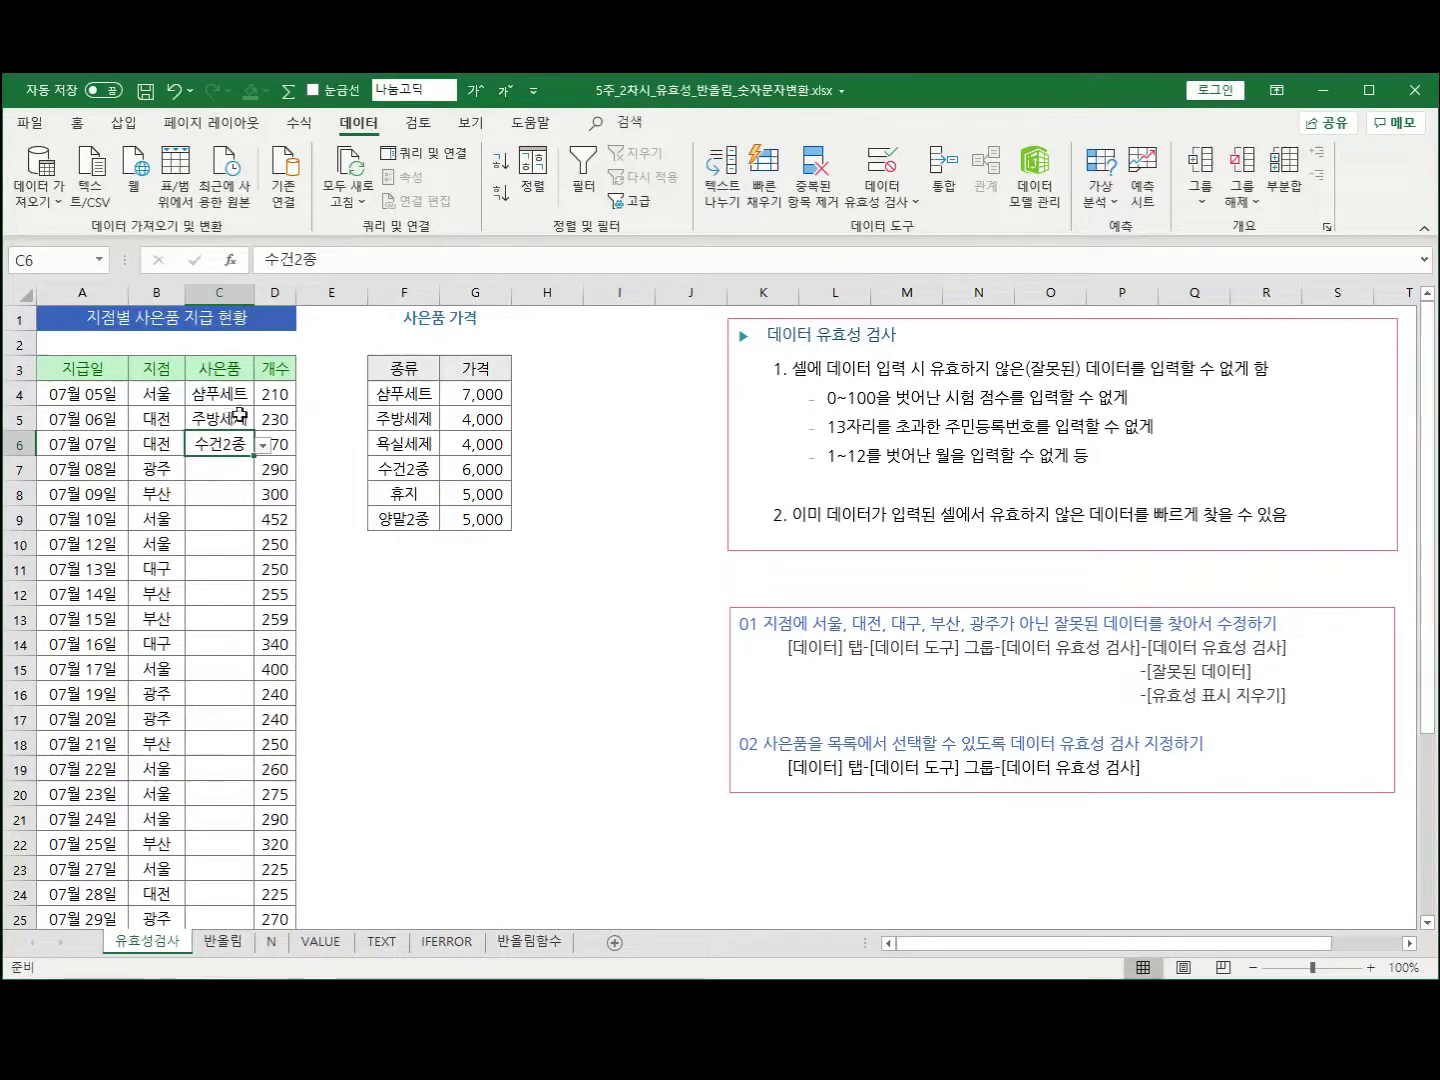
Check the sheet for entries that violate the validation rules by marking 잘못된 데이터
left_click(897, 196)
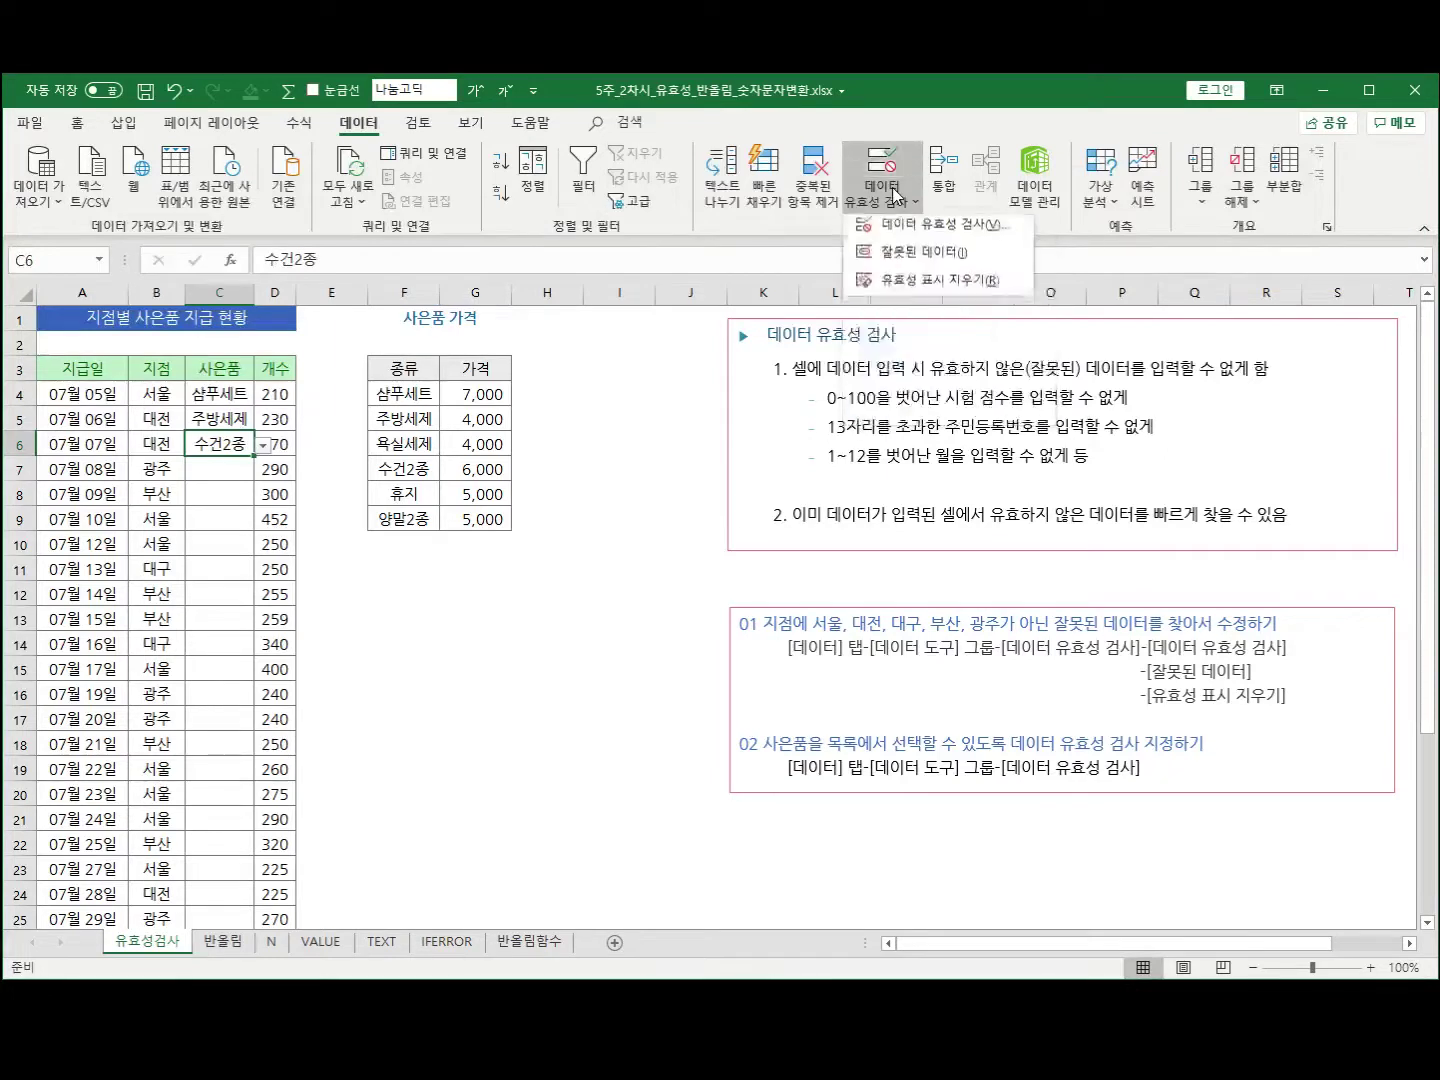
left_click(878, 258)
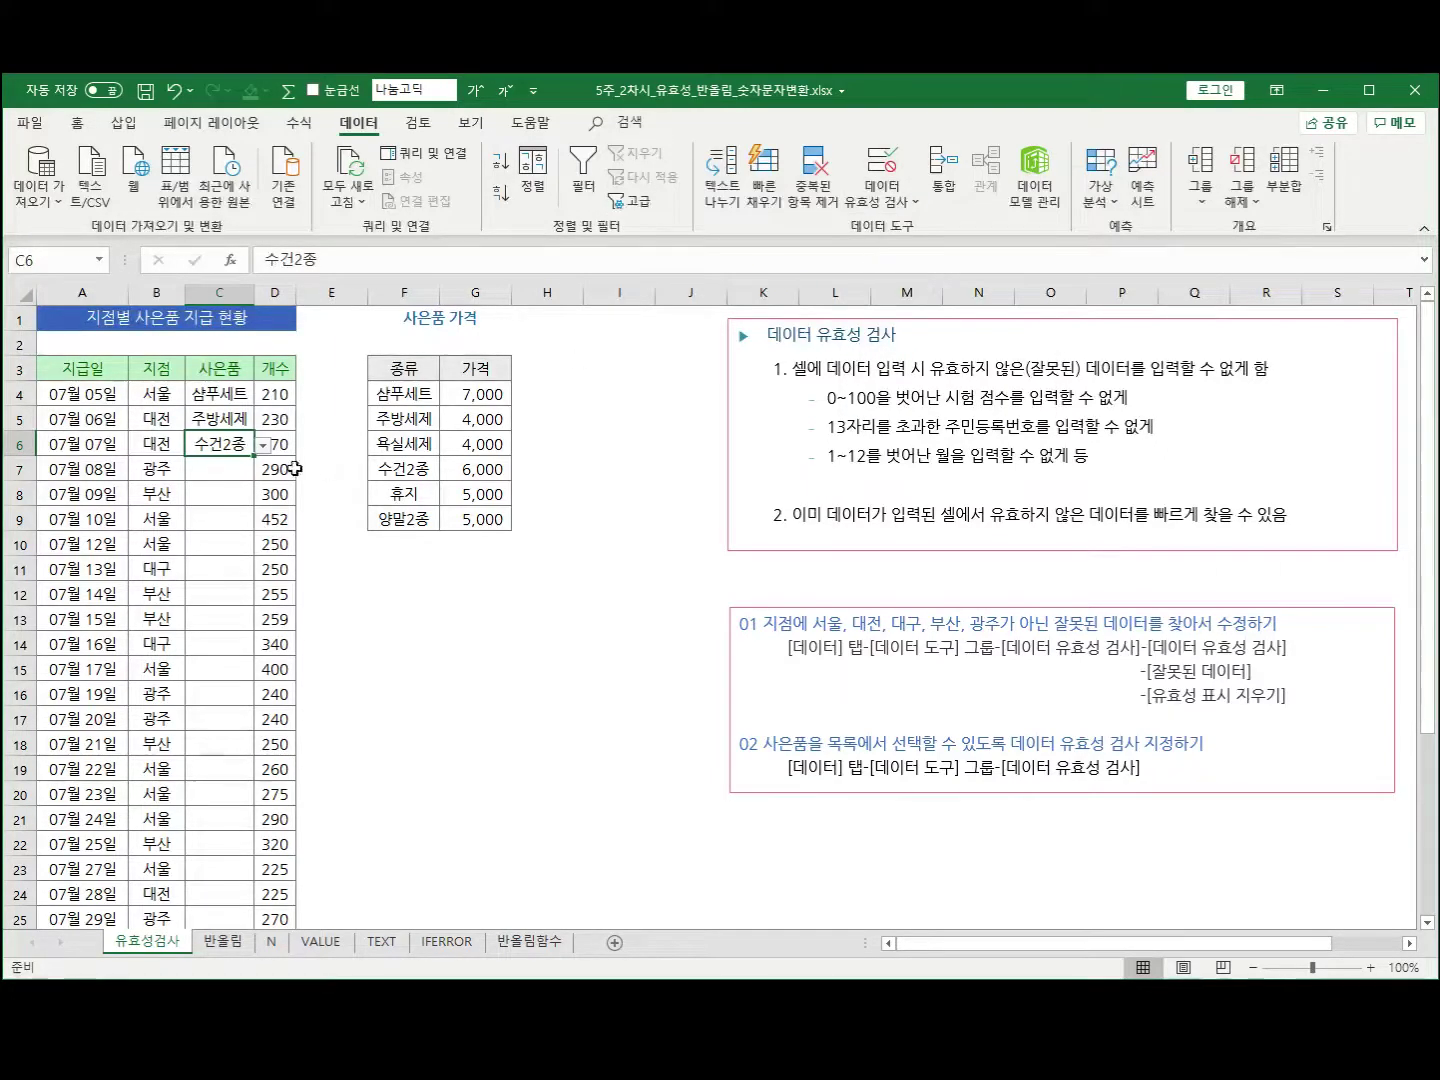
left_click(149, 473)
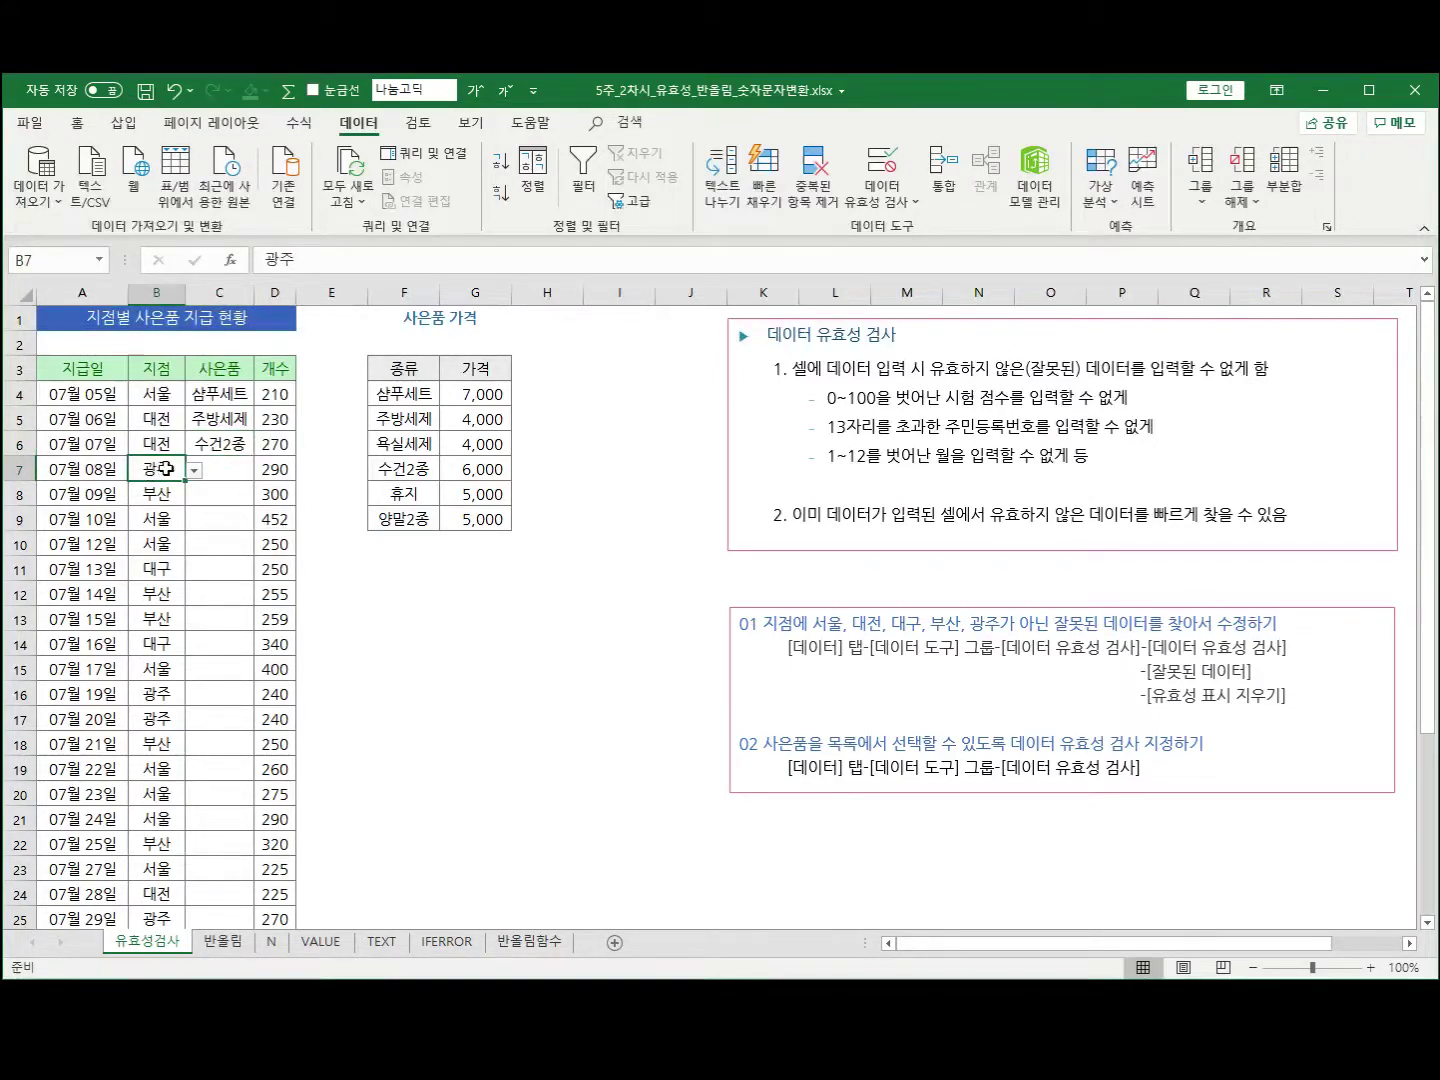
Test the 지점 validation rule by entering the invalid branch 대진 in B6, and cancel the entry
left_click(165, 445)
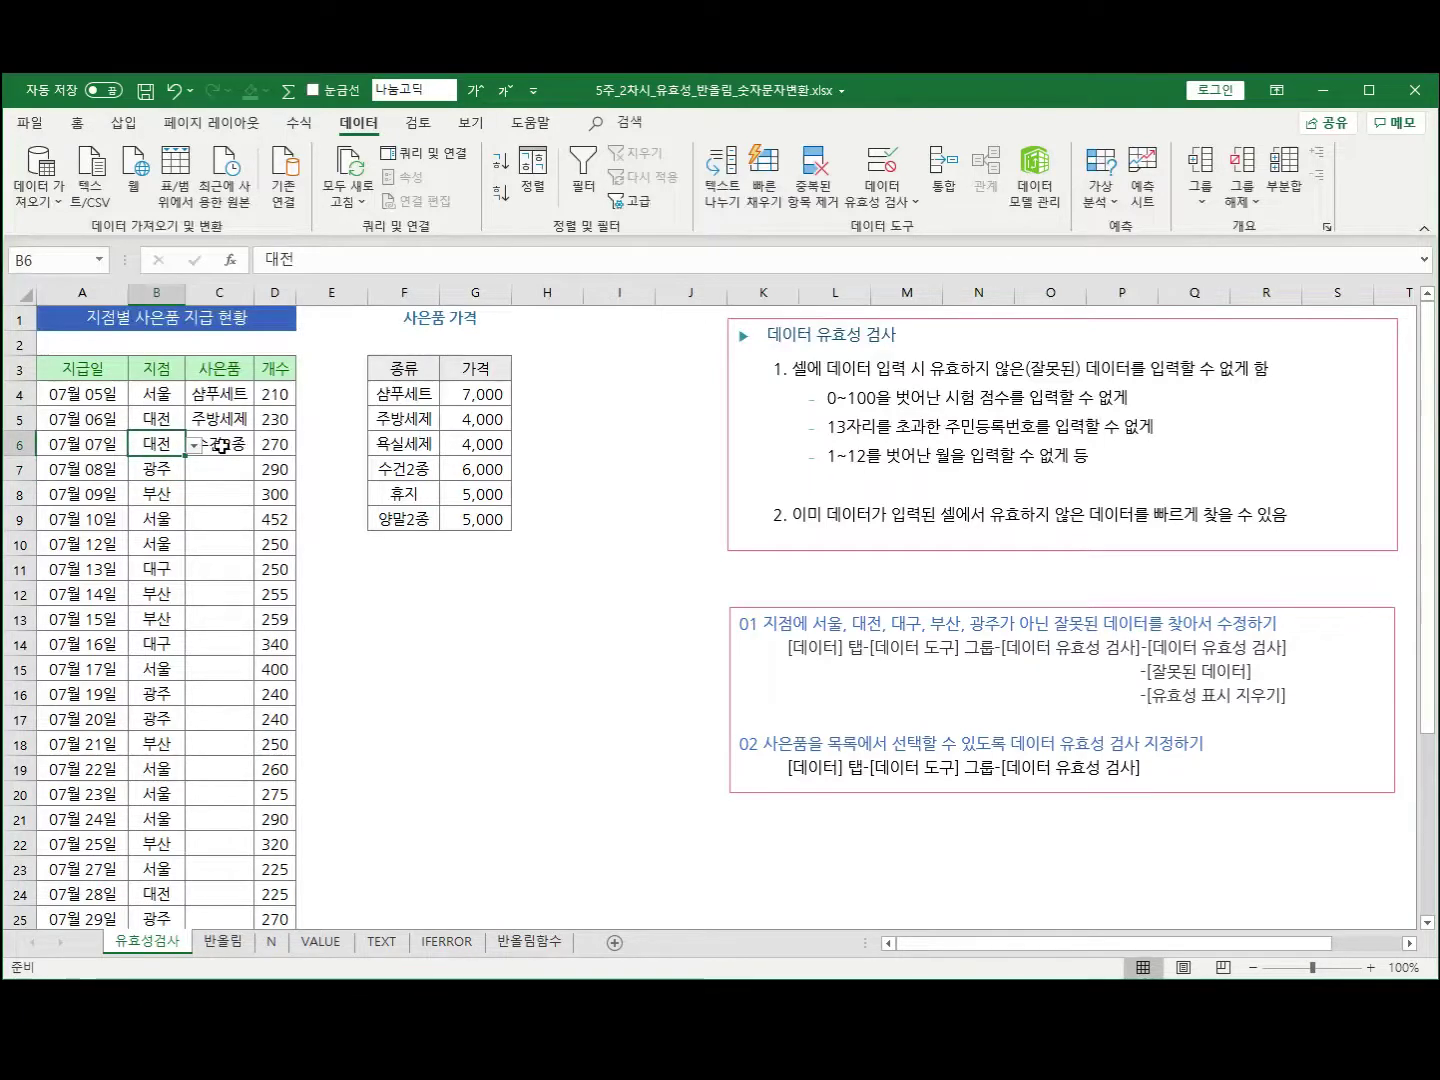
type("대진")
key("Return")
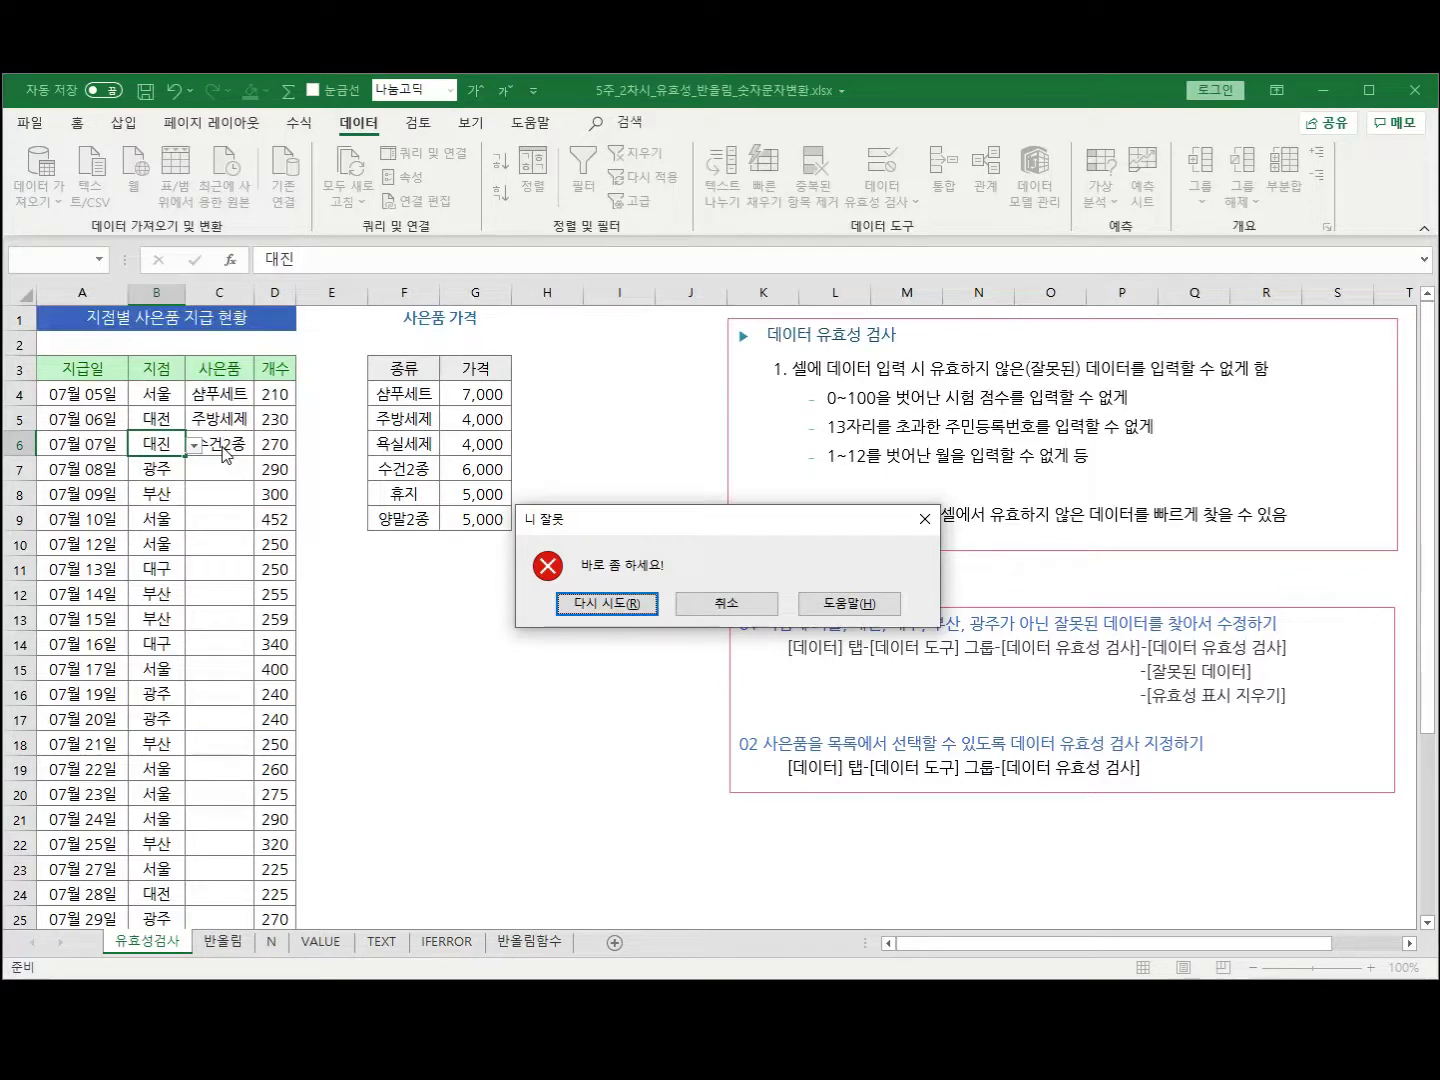
key("Tab")
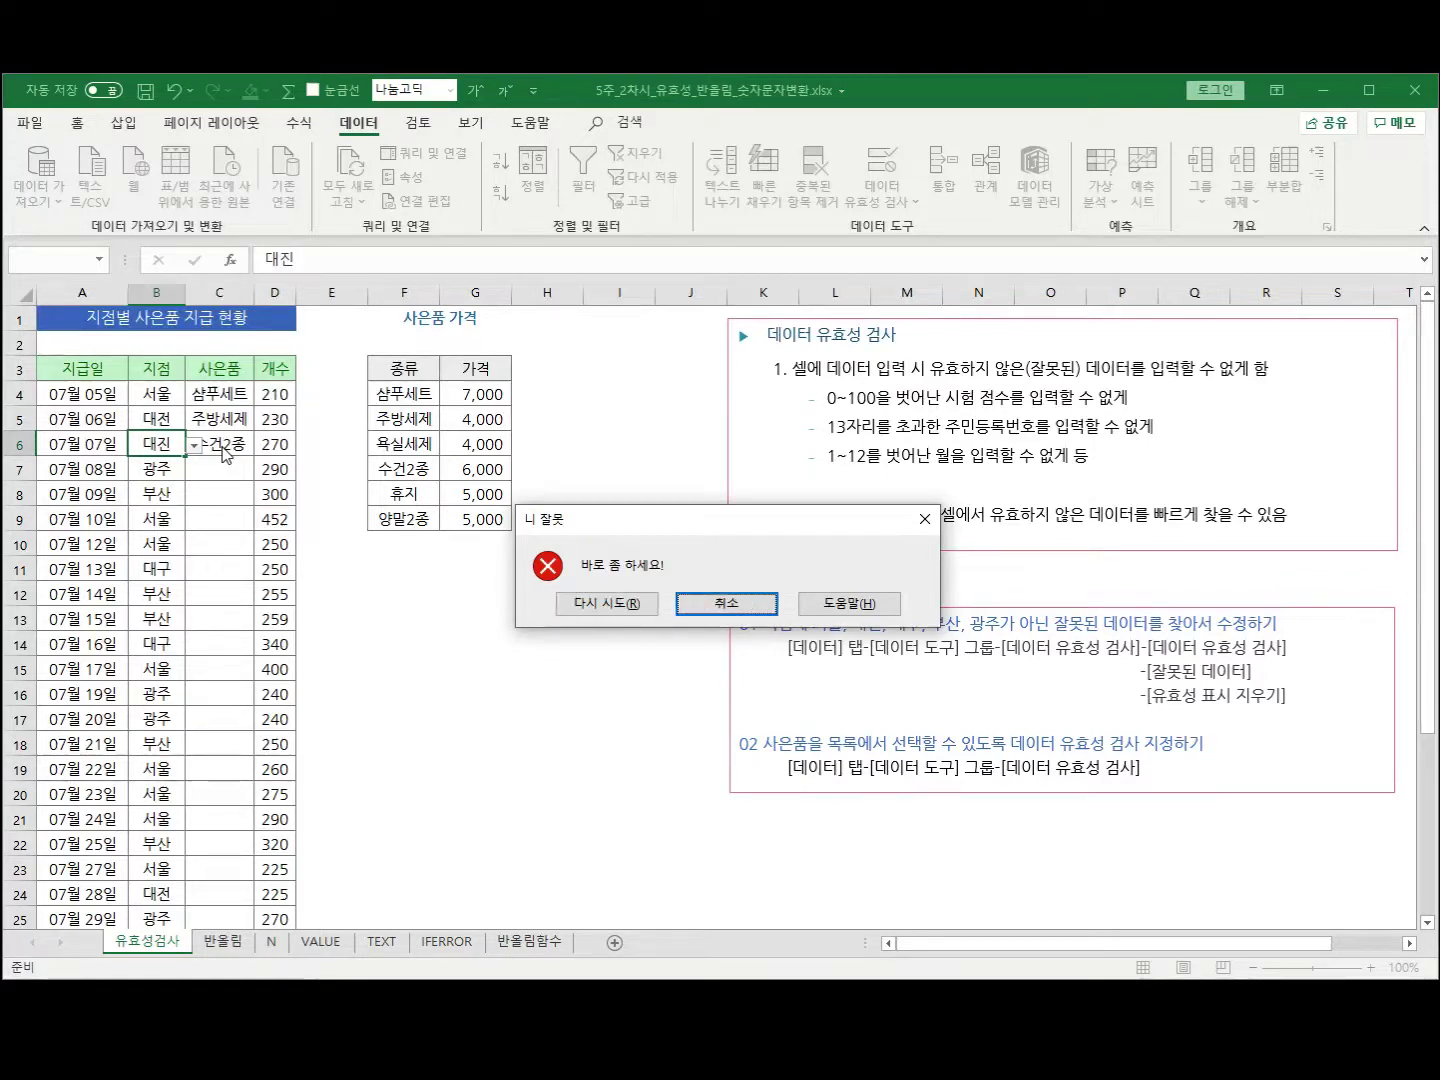
key("Return")
left_click(904, 193)
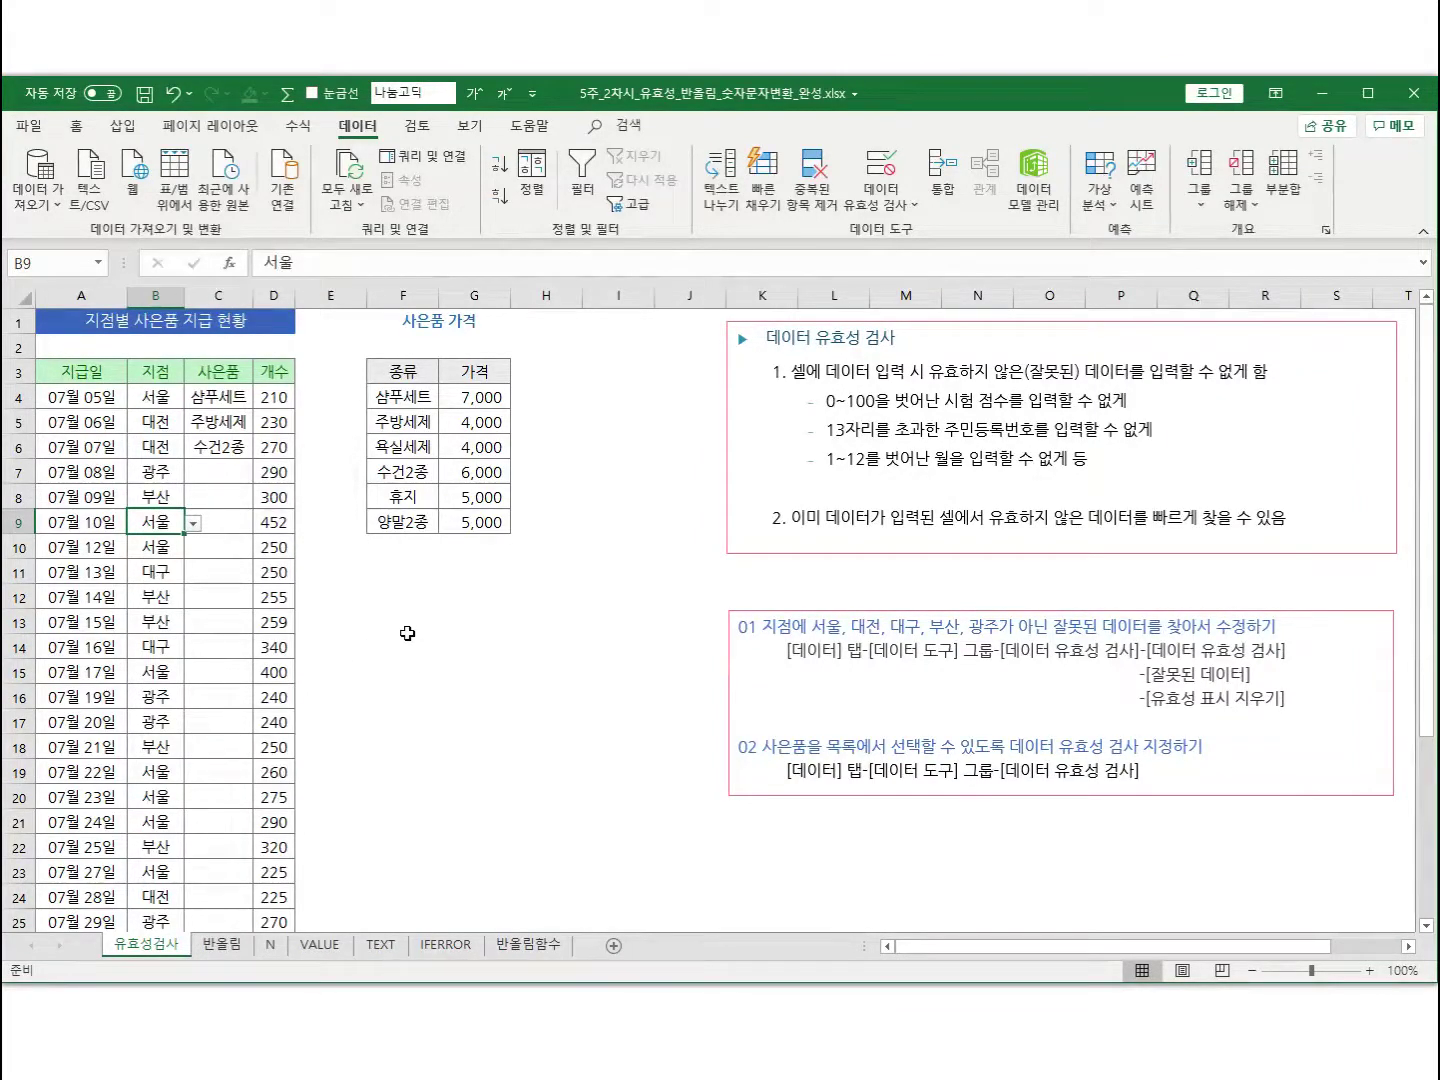
Open the data validation settings for the 개수 cells D4:D33, declining to extend existing validation to the unvalidated cells
left_click(281, 397)
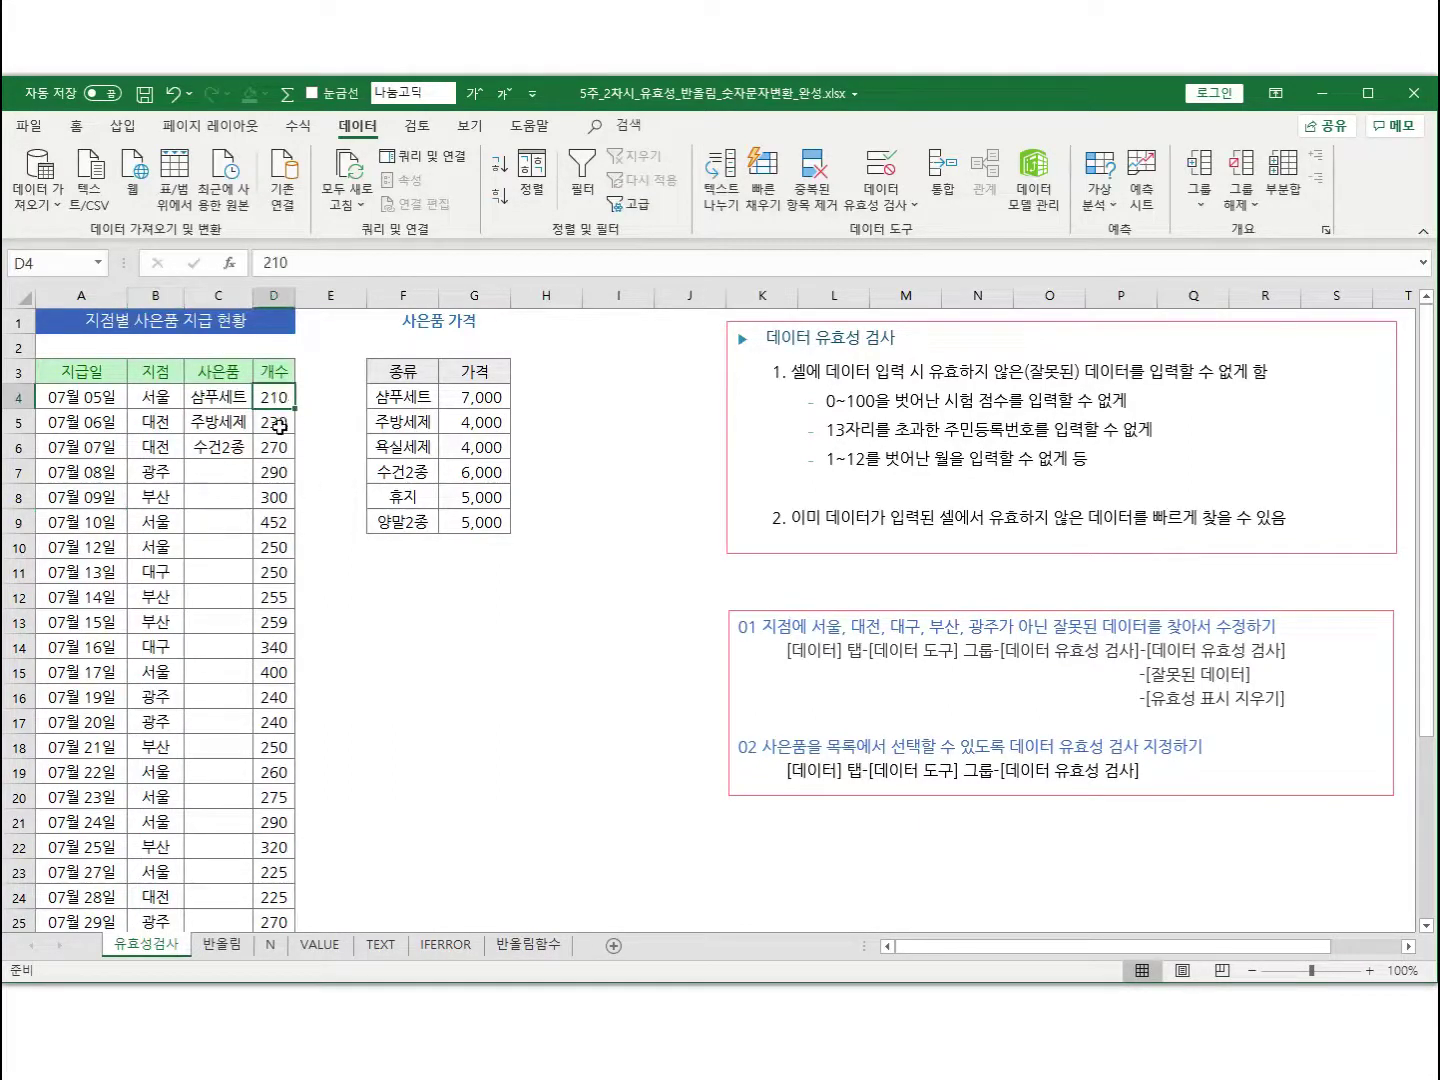
scroll(279, 456, "down", 6)
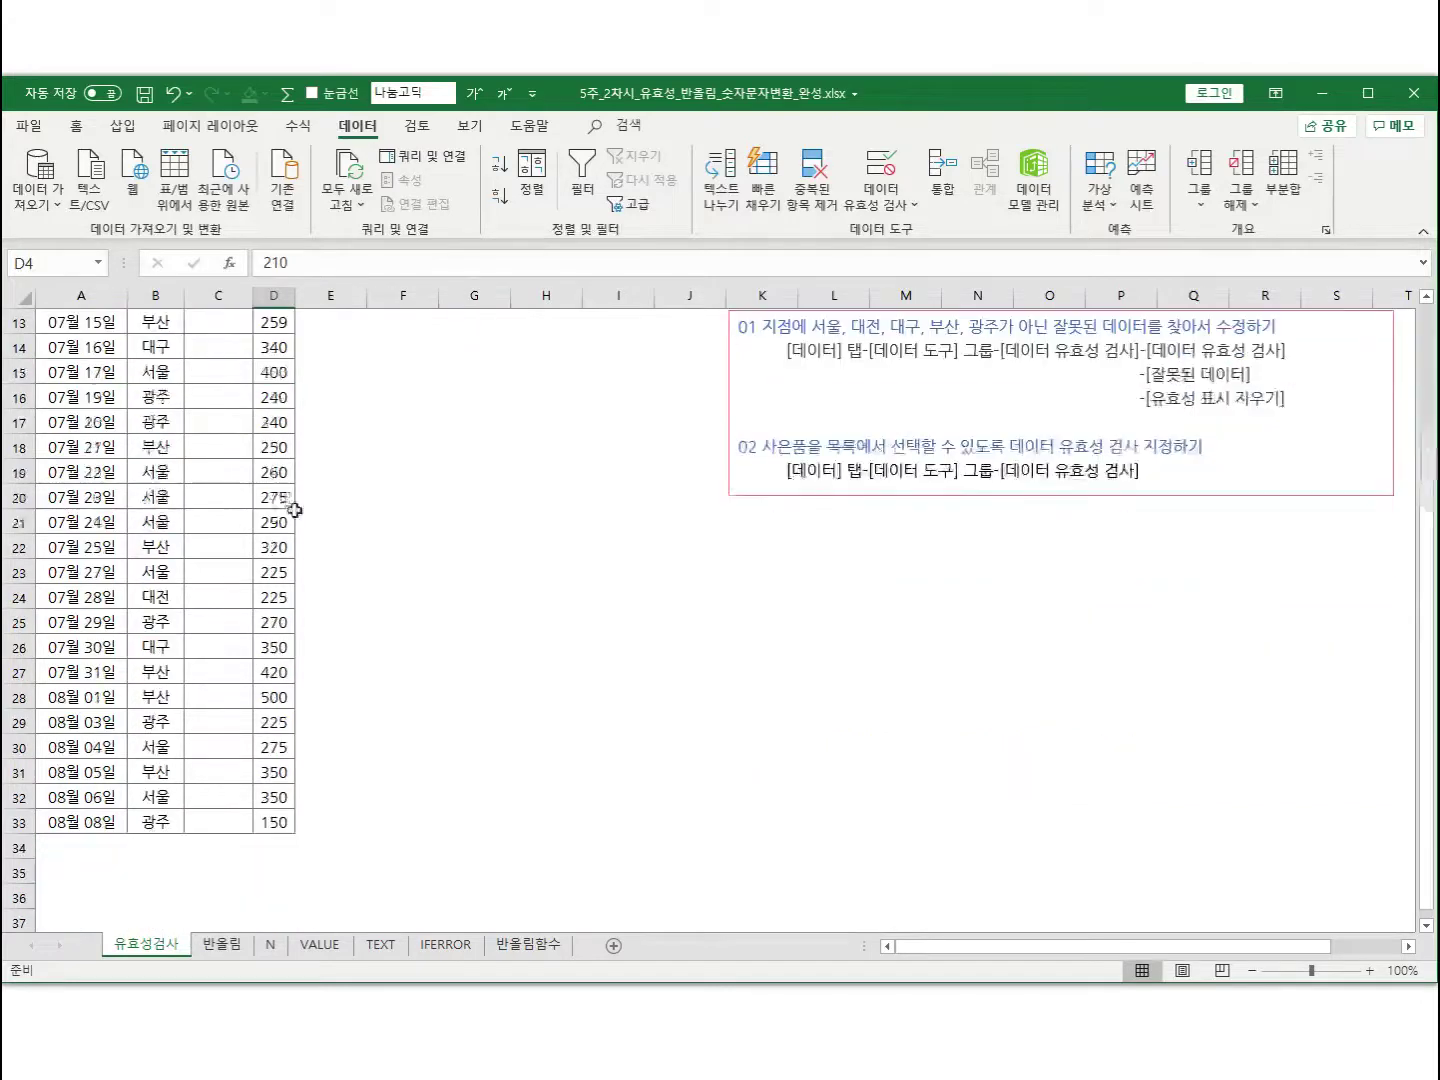
left_click(268, 672, "shift")
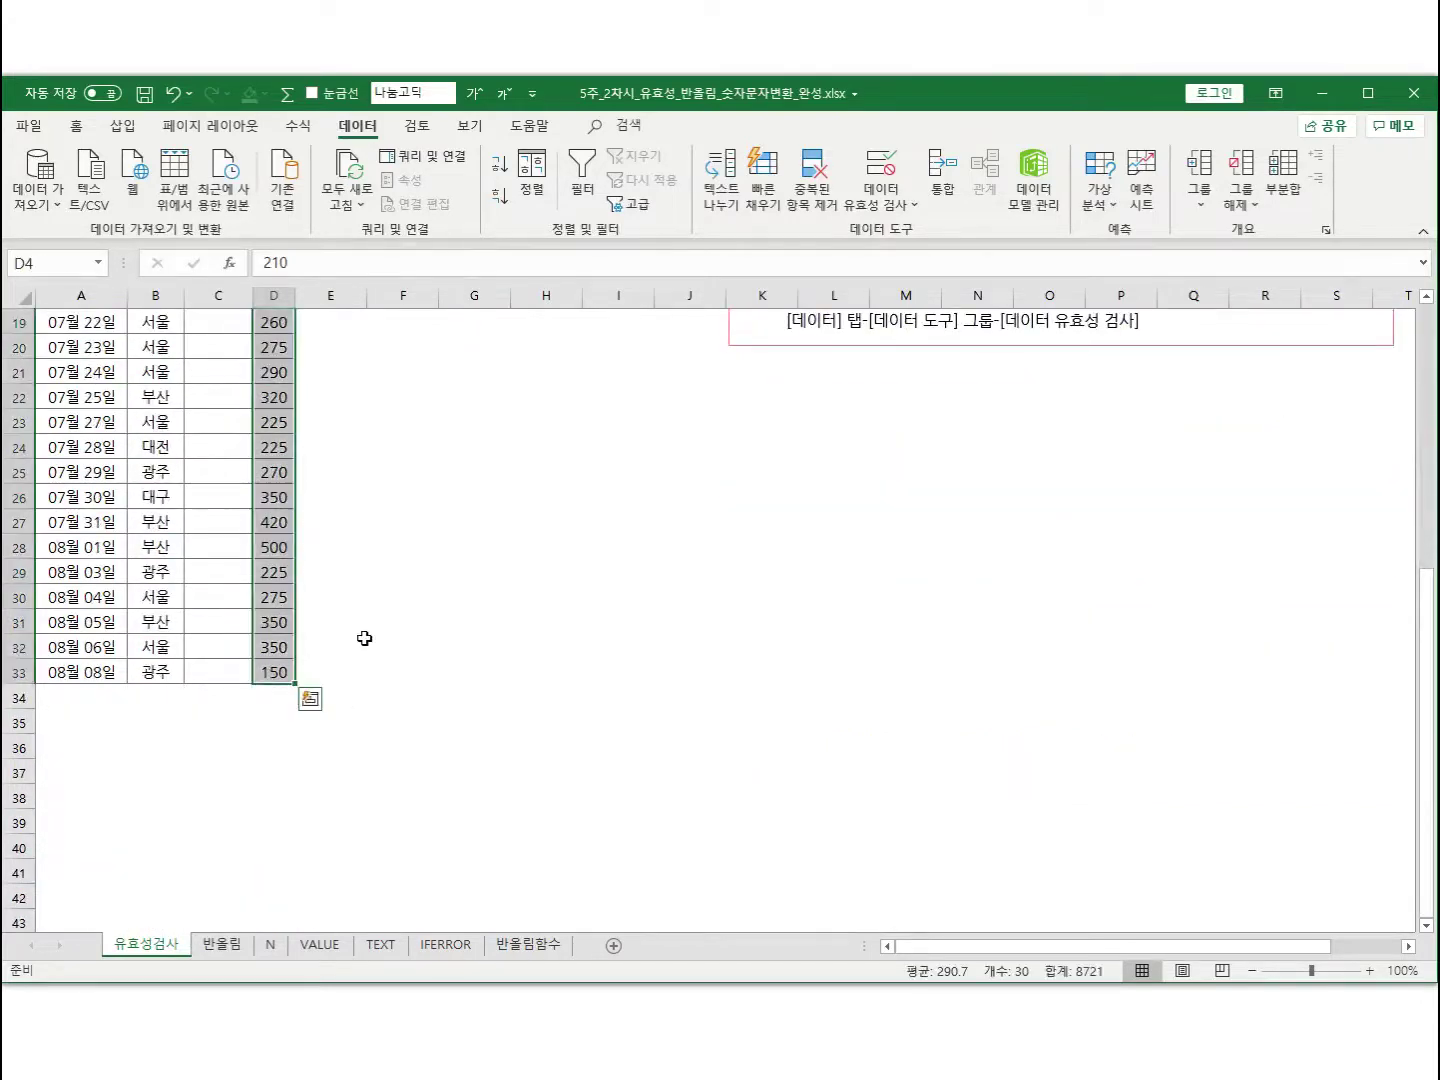
scroll(364, 638, "up", 6)
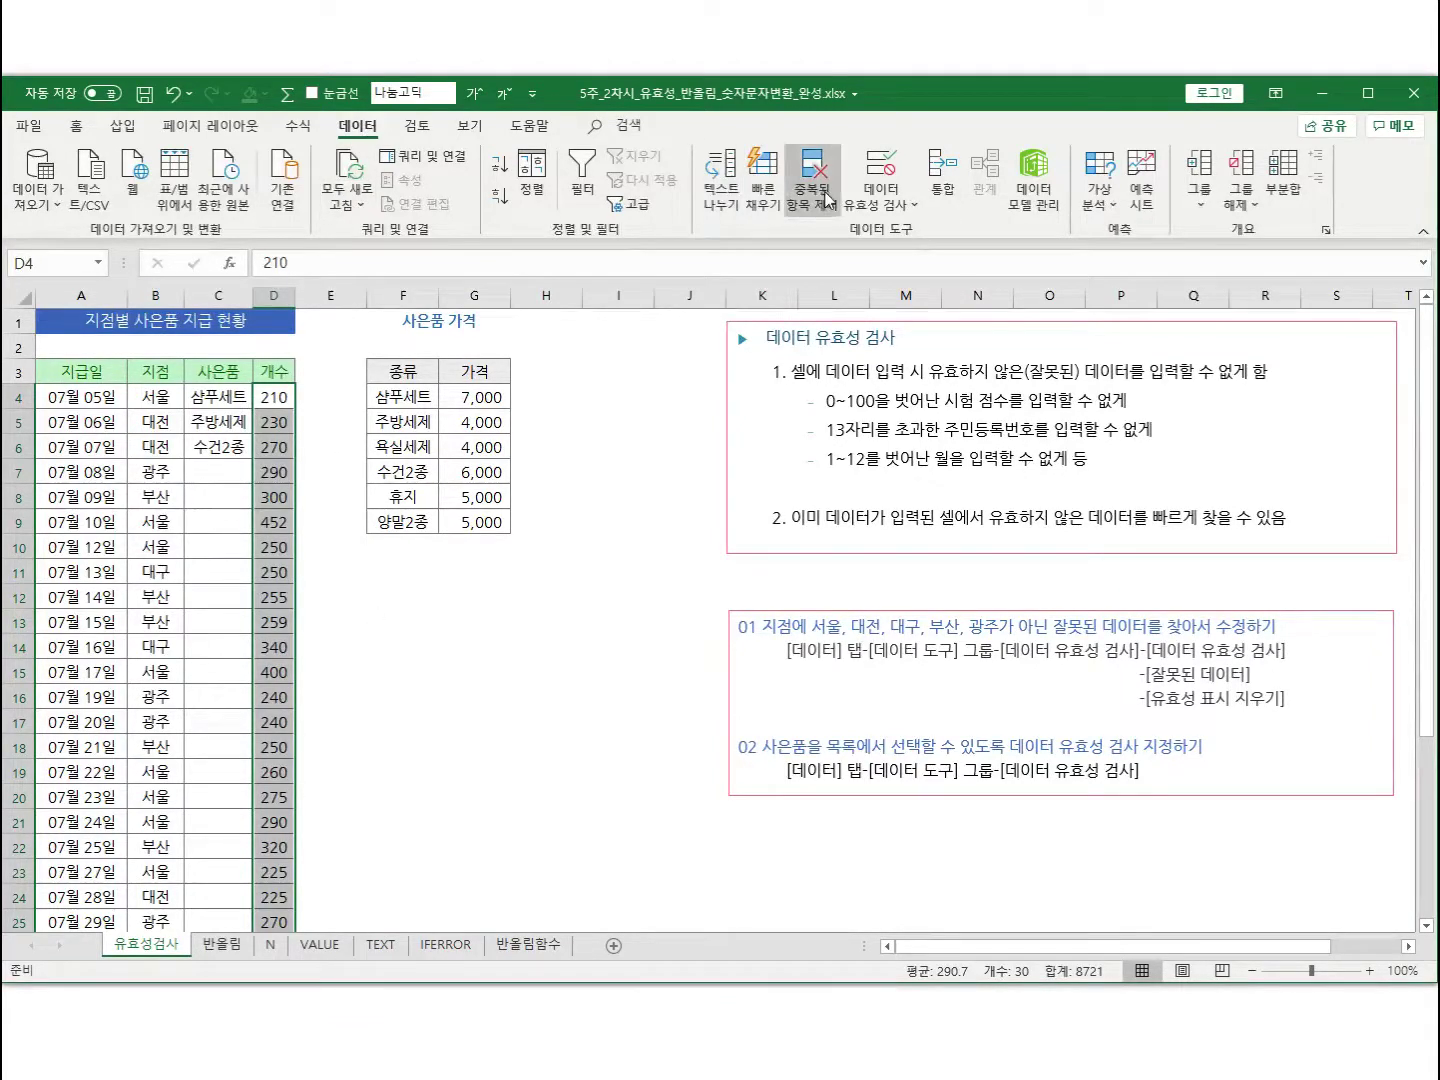
left_click(889, 208)
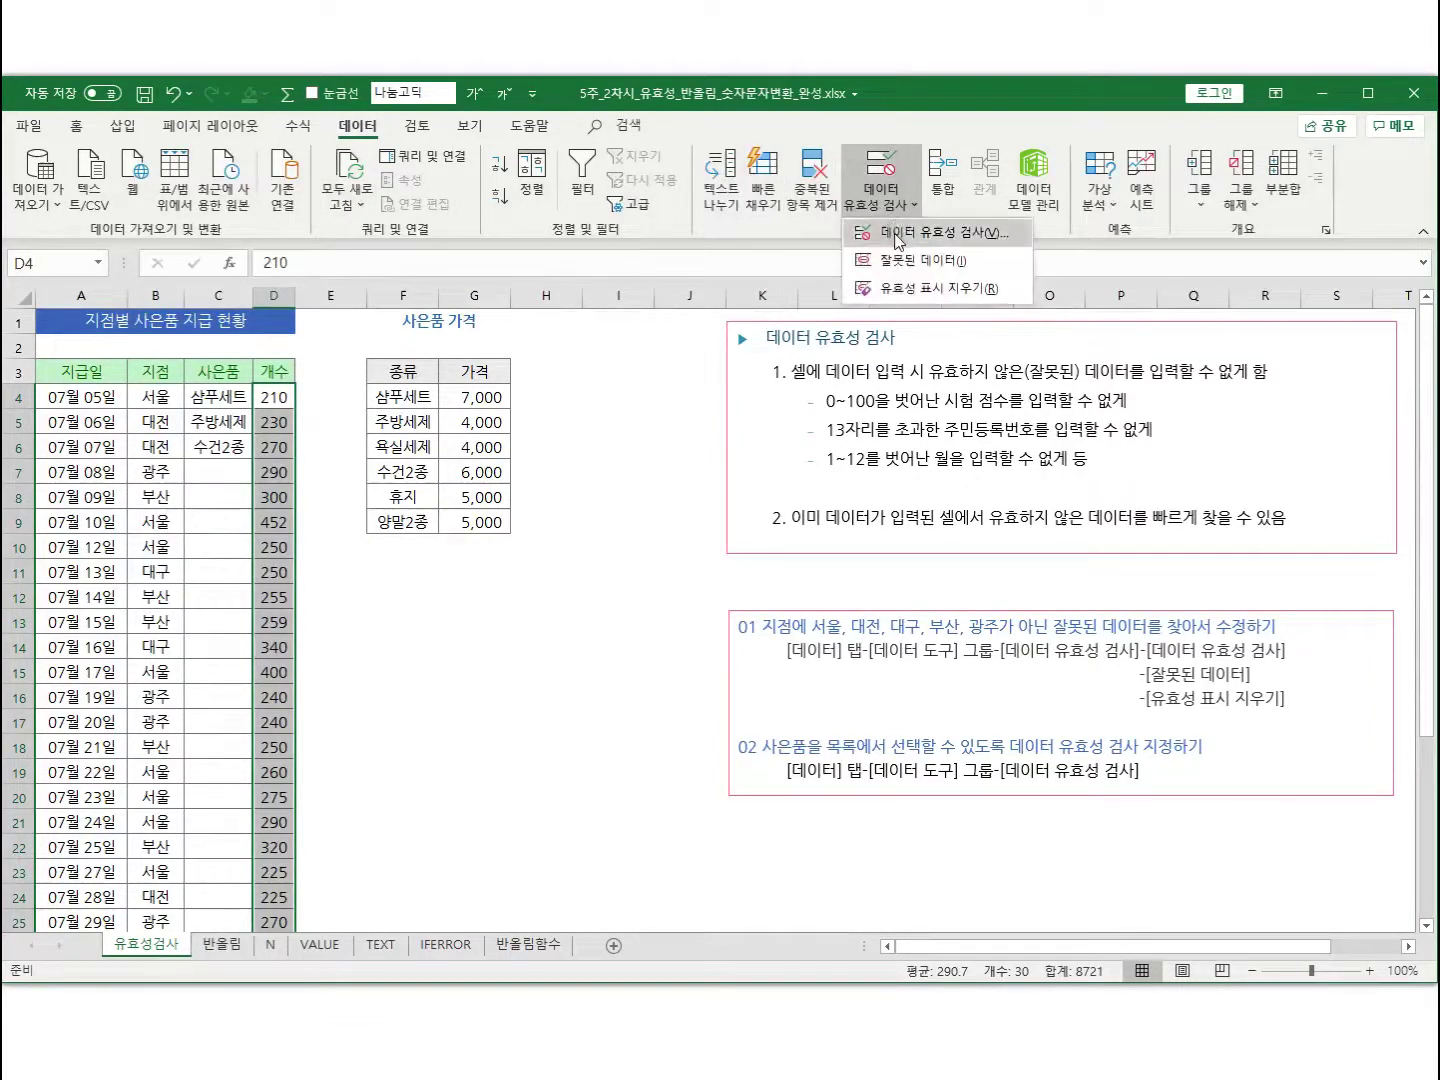
left_click(898, 236)
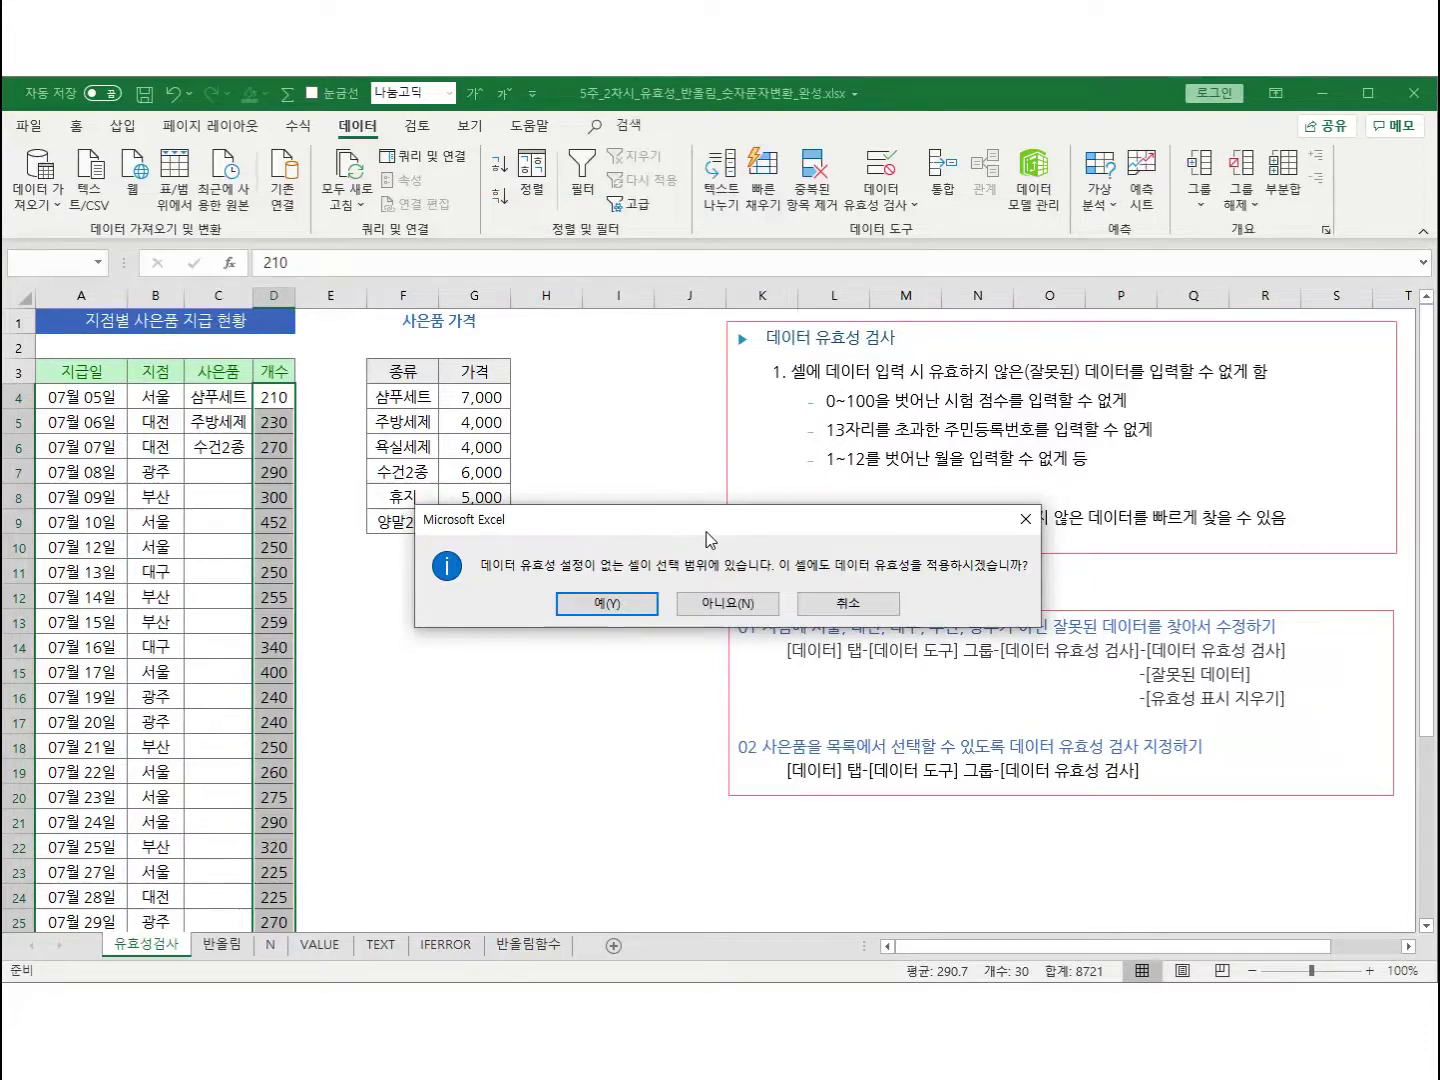
left_click_drag(650, 532, 653, 452)
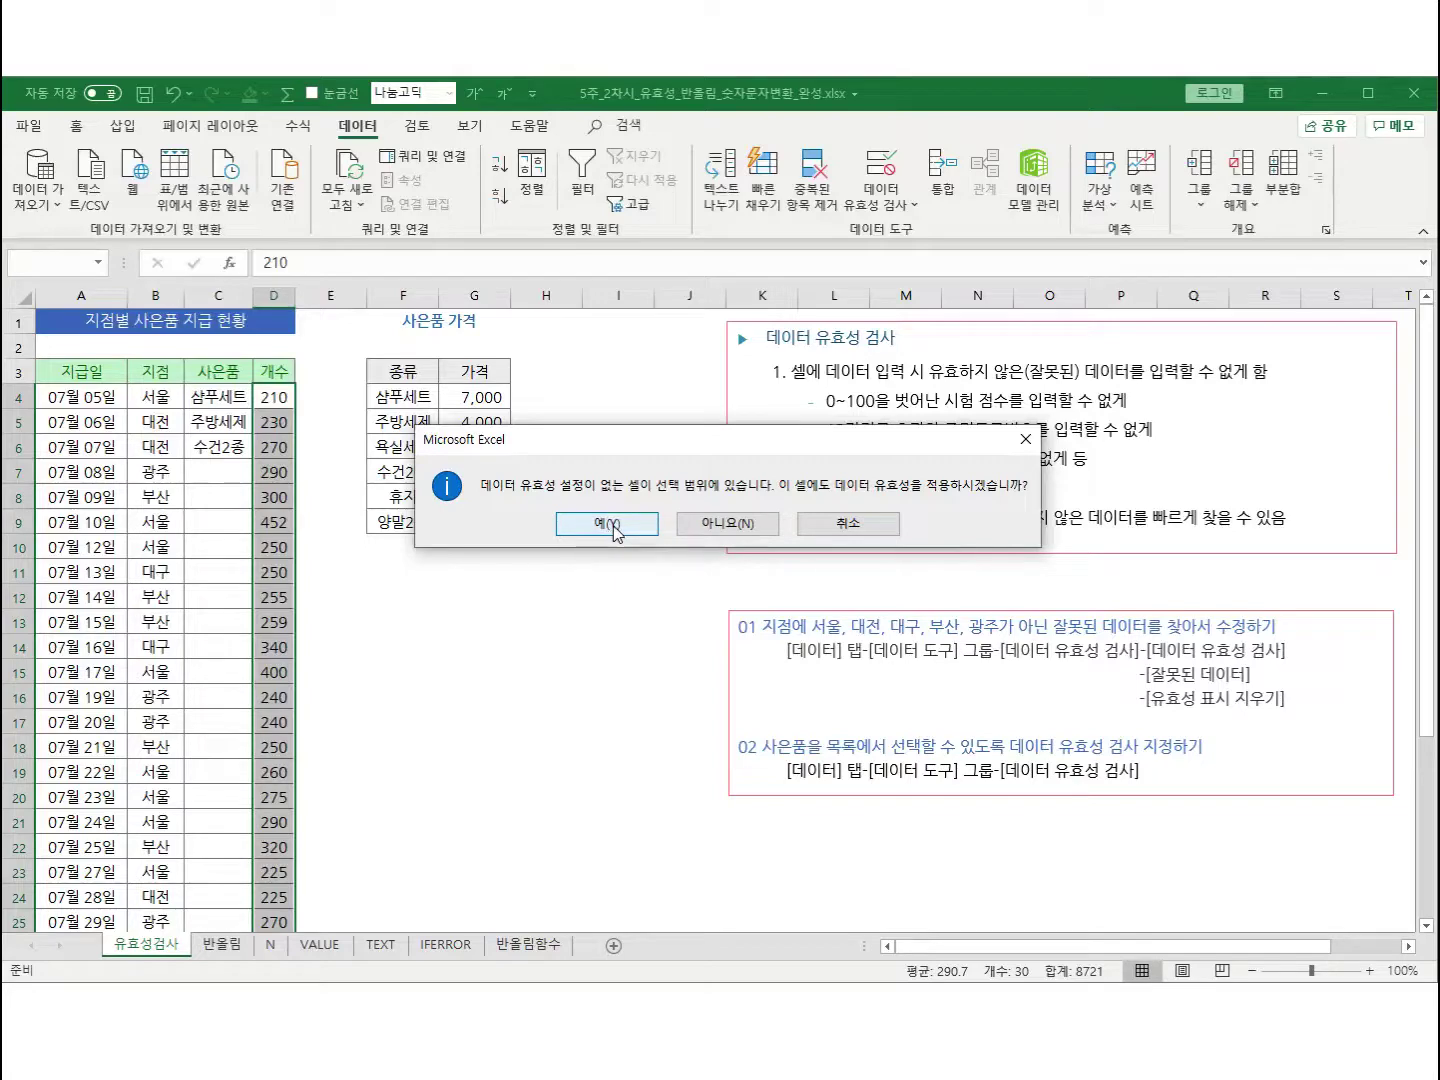
left_click(716, 525)
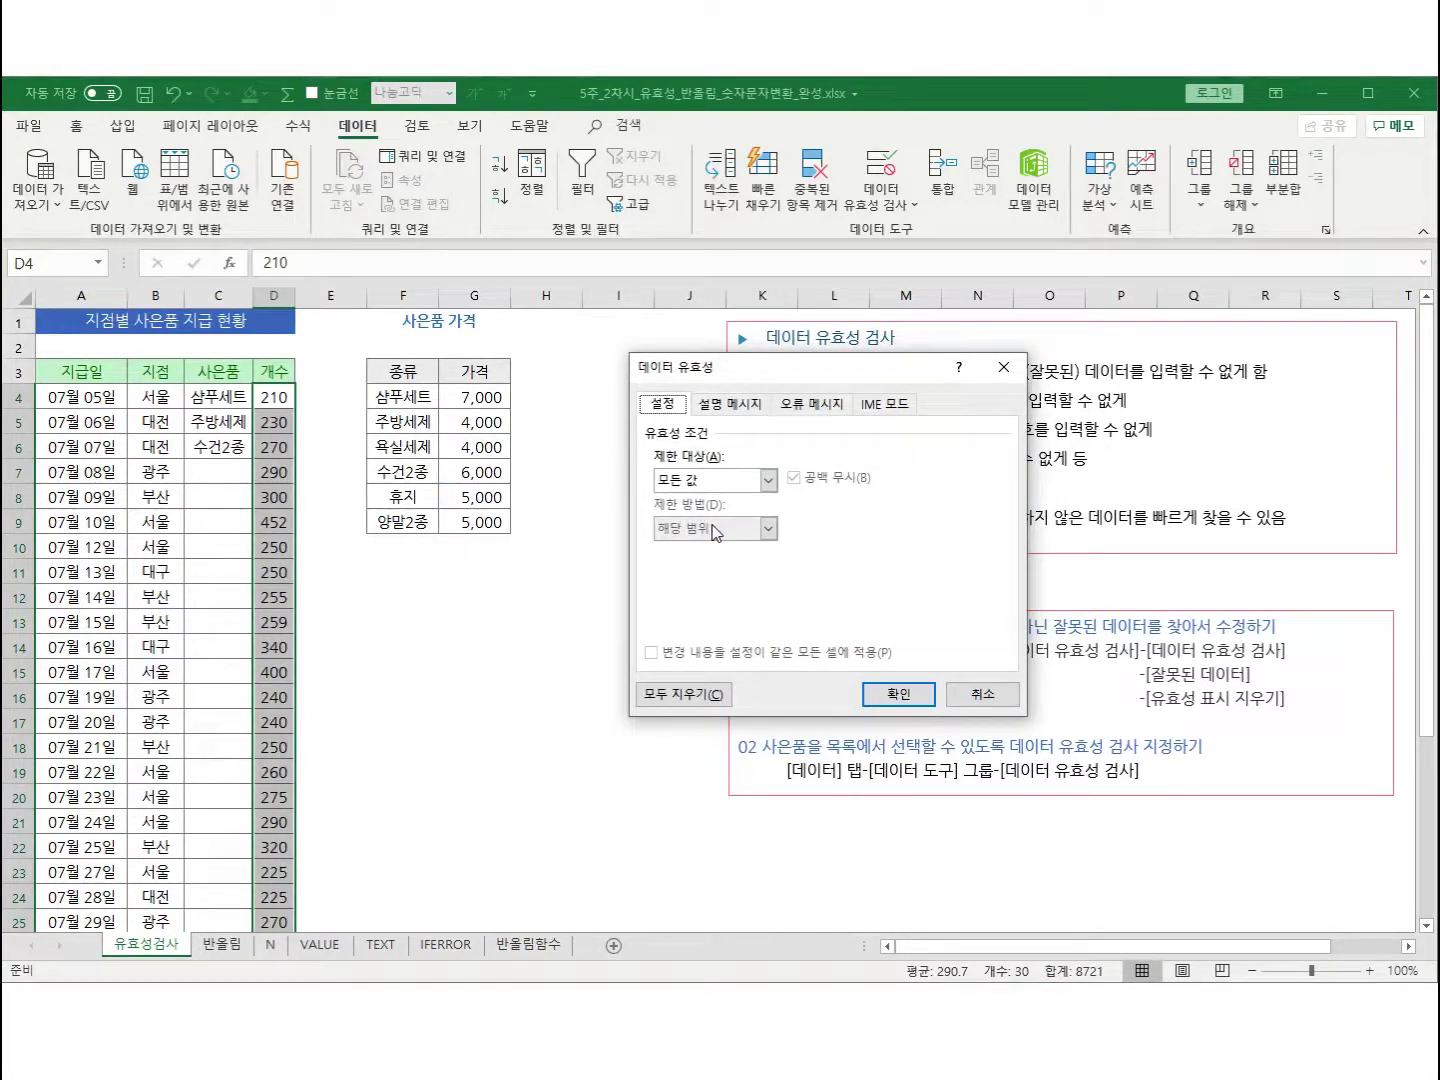
Set the allowed type for the 개수 cells to 정수 with a minimum of 0 and a maximum of 100
left_click(770, 482)
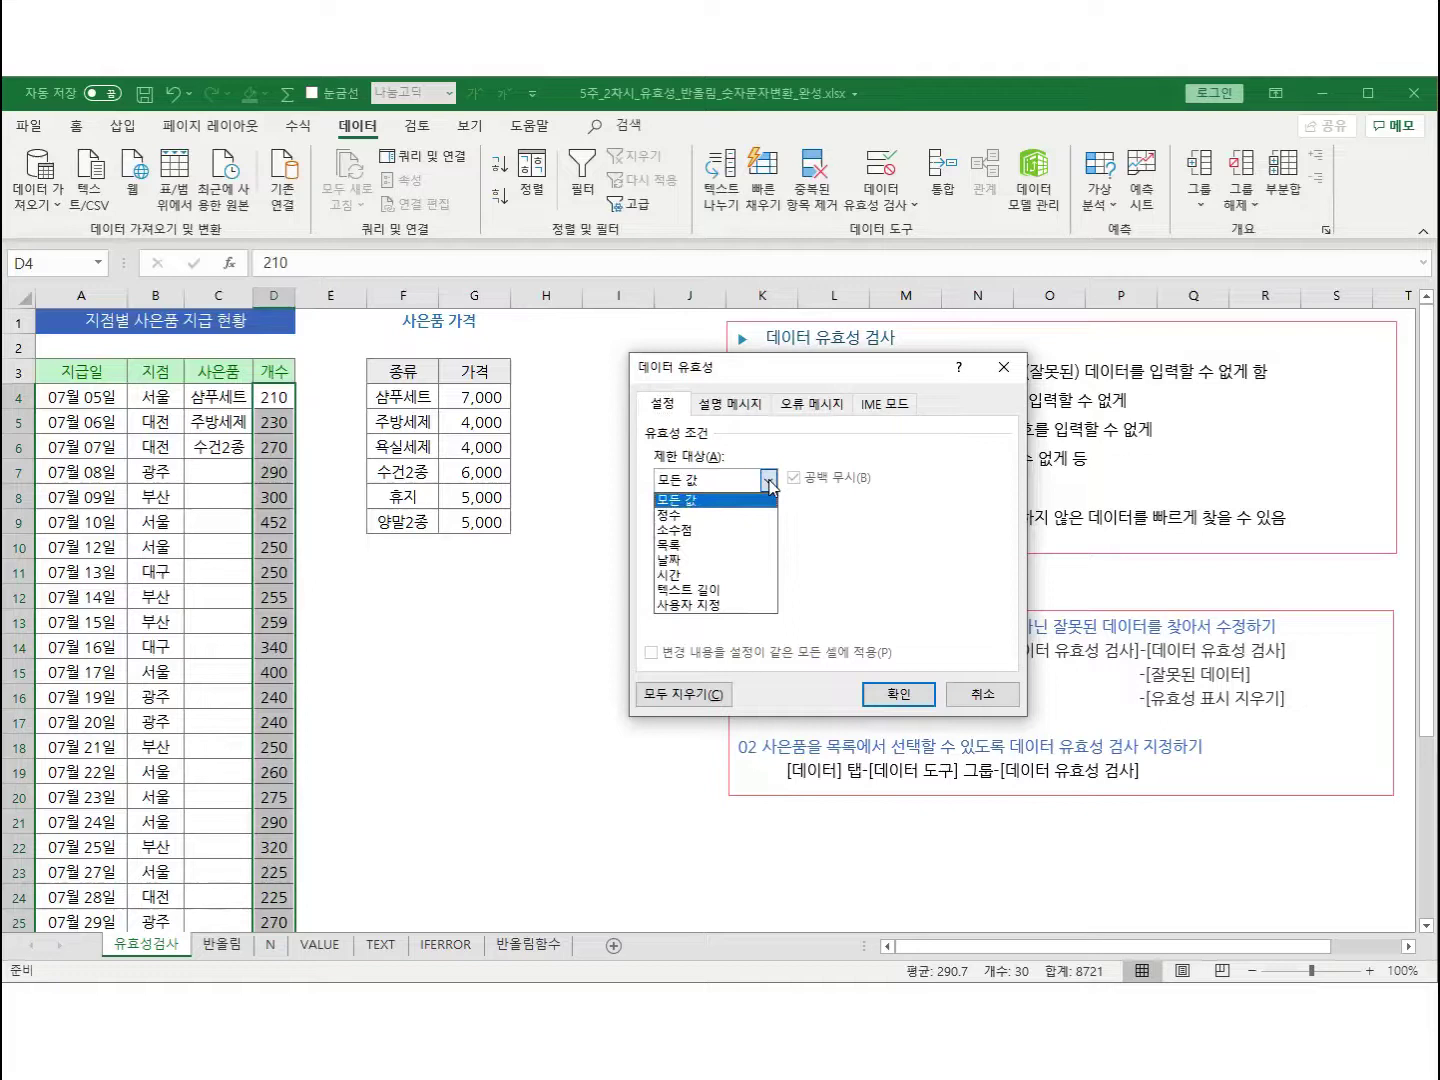
left_click(686, 516)
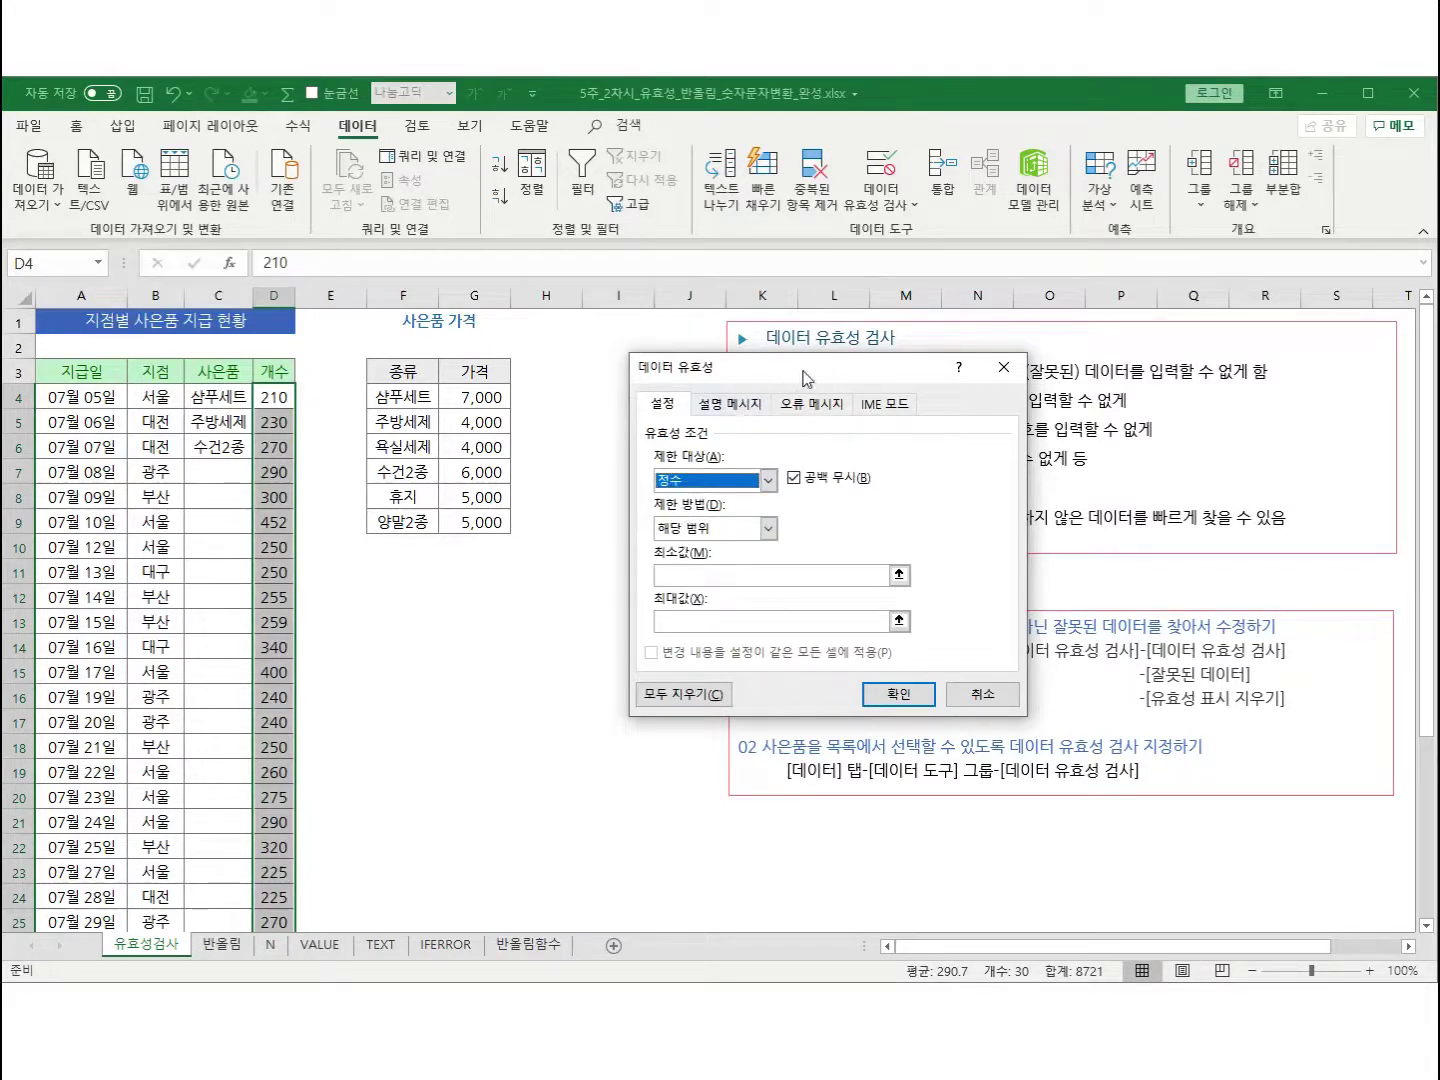
left_click_drag(806, 380, 529, 491)
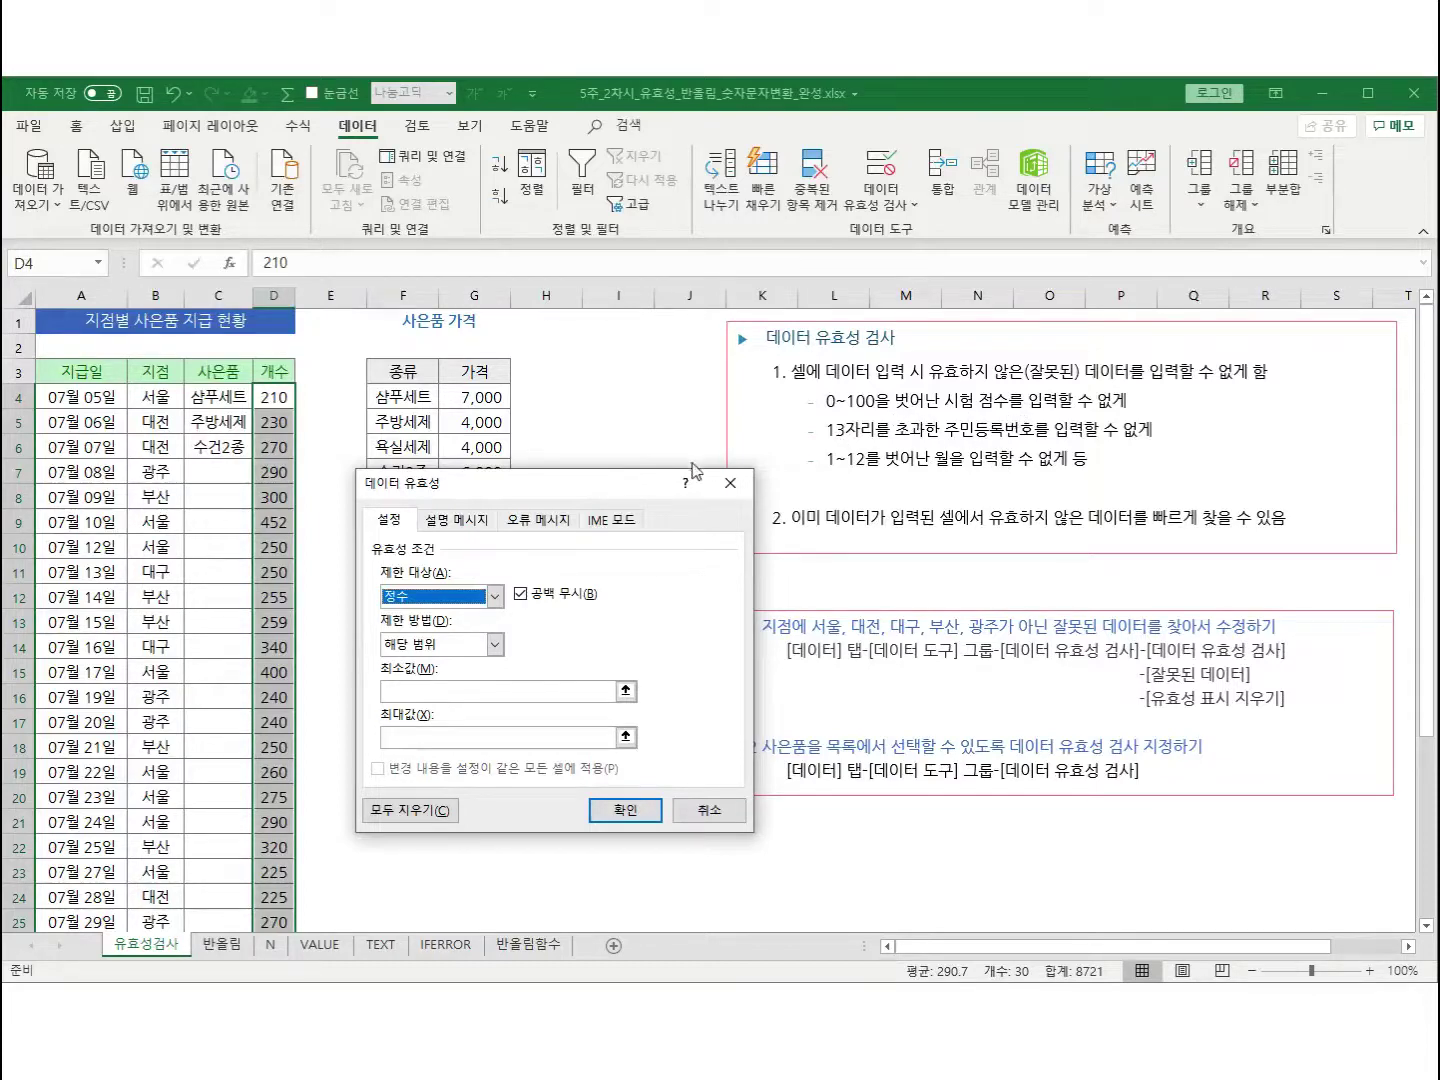
left_click_drag(623, 490, 617, 433)
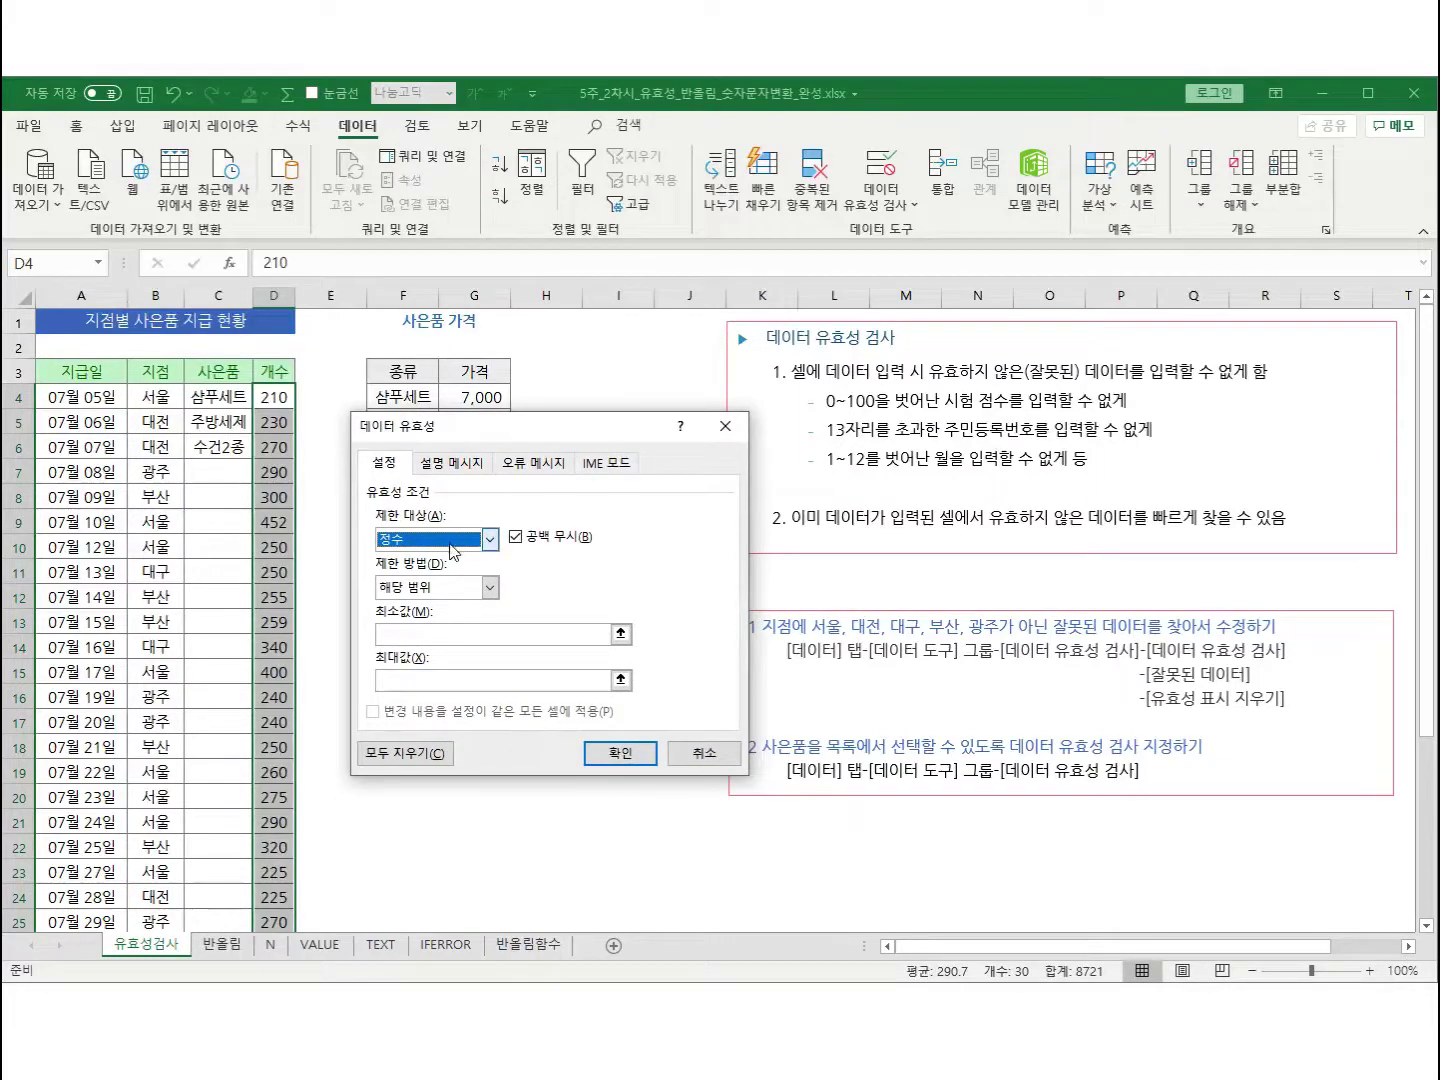
left_click(410, 635)
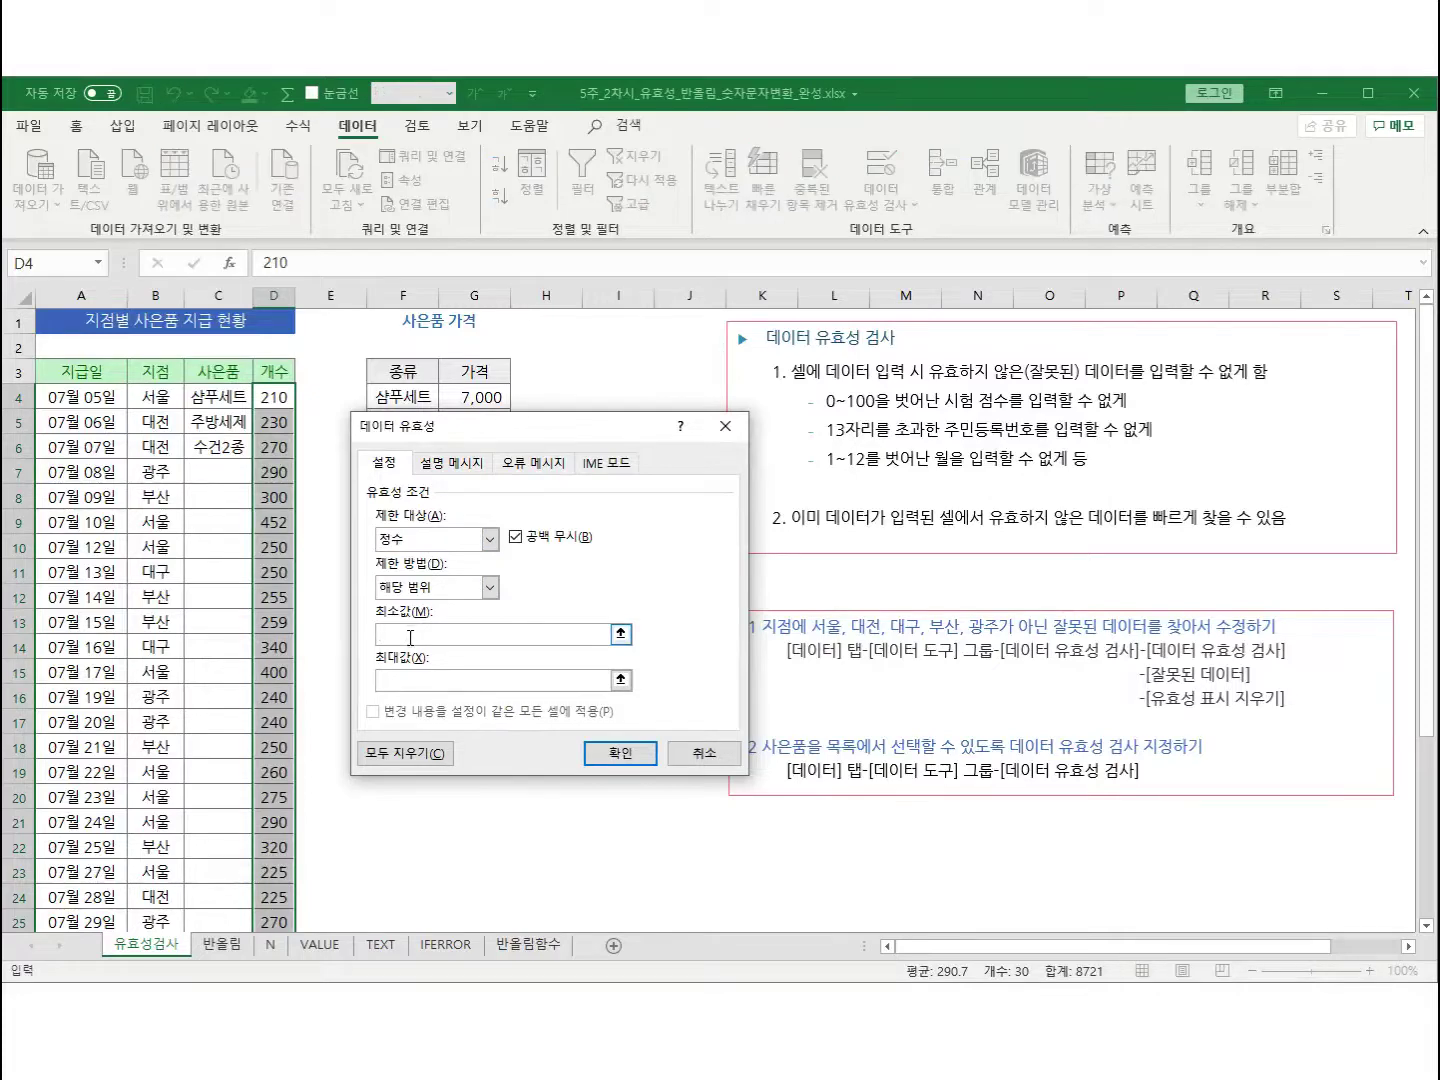
type("0")
left_click(398, 682)
type("100")
Change the allowed type to 날짜 with the start date 2020-1-1 and the end date 2020-12-31
left_click(489, 542)
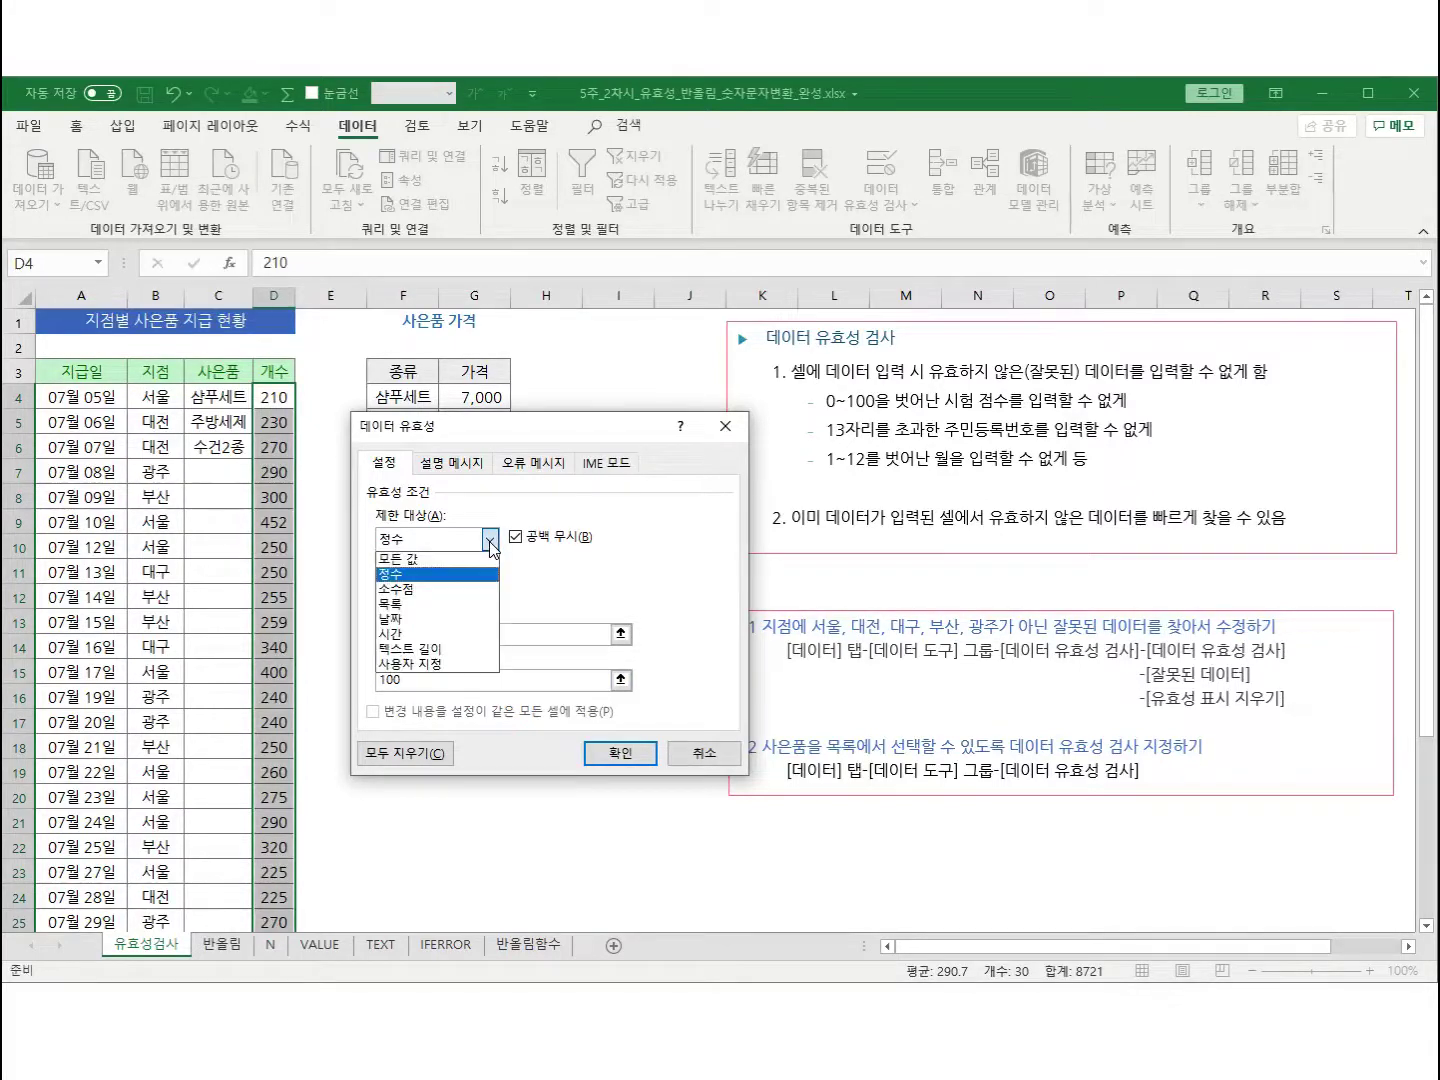
left_click(419, 620)
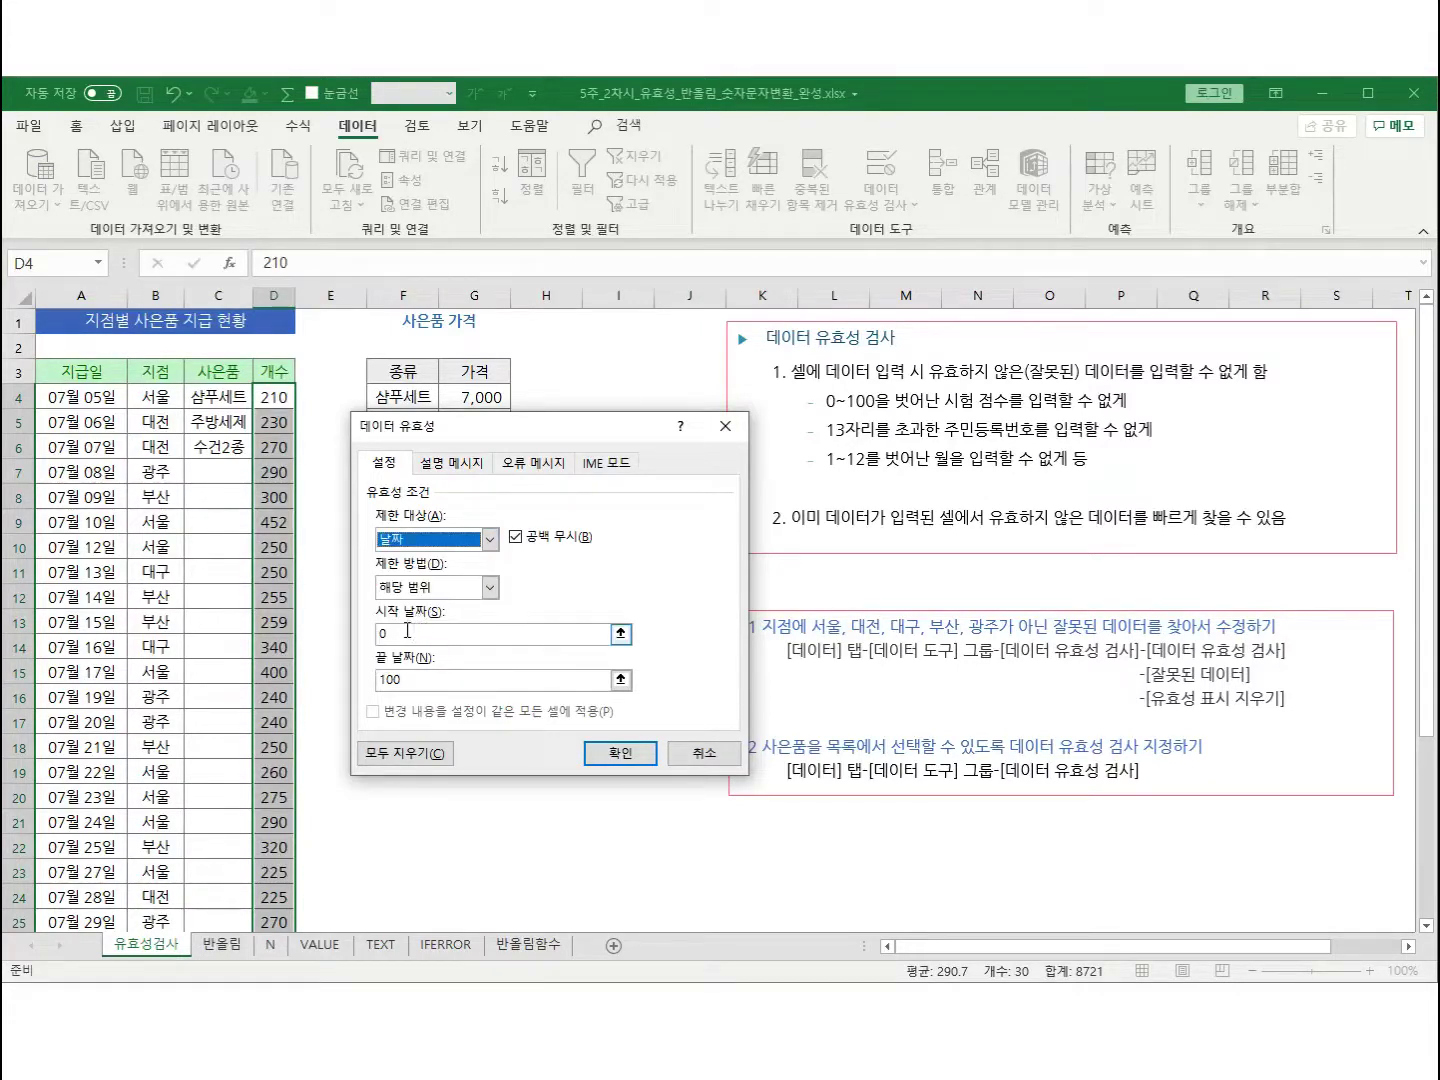
left_click(405, 635)
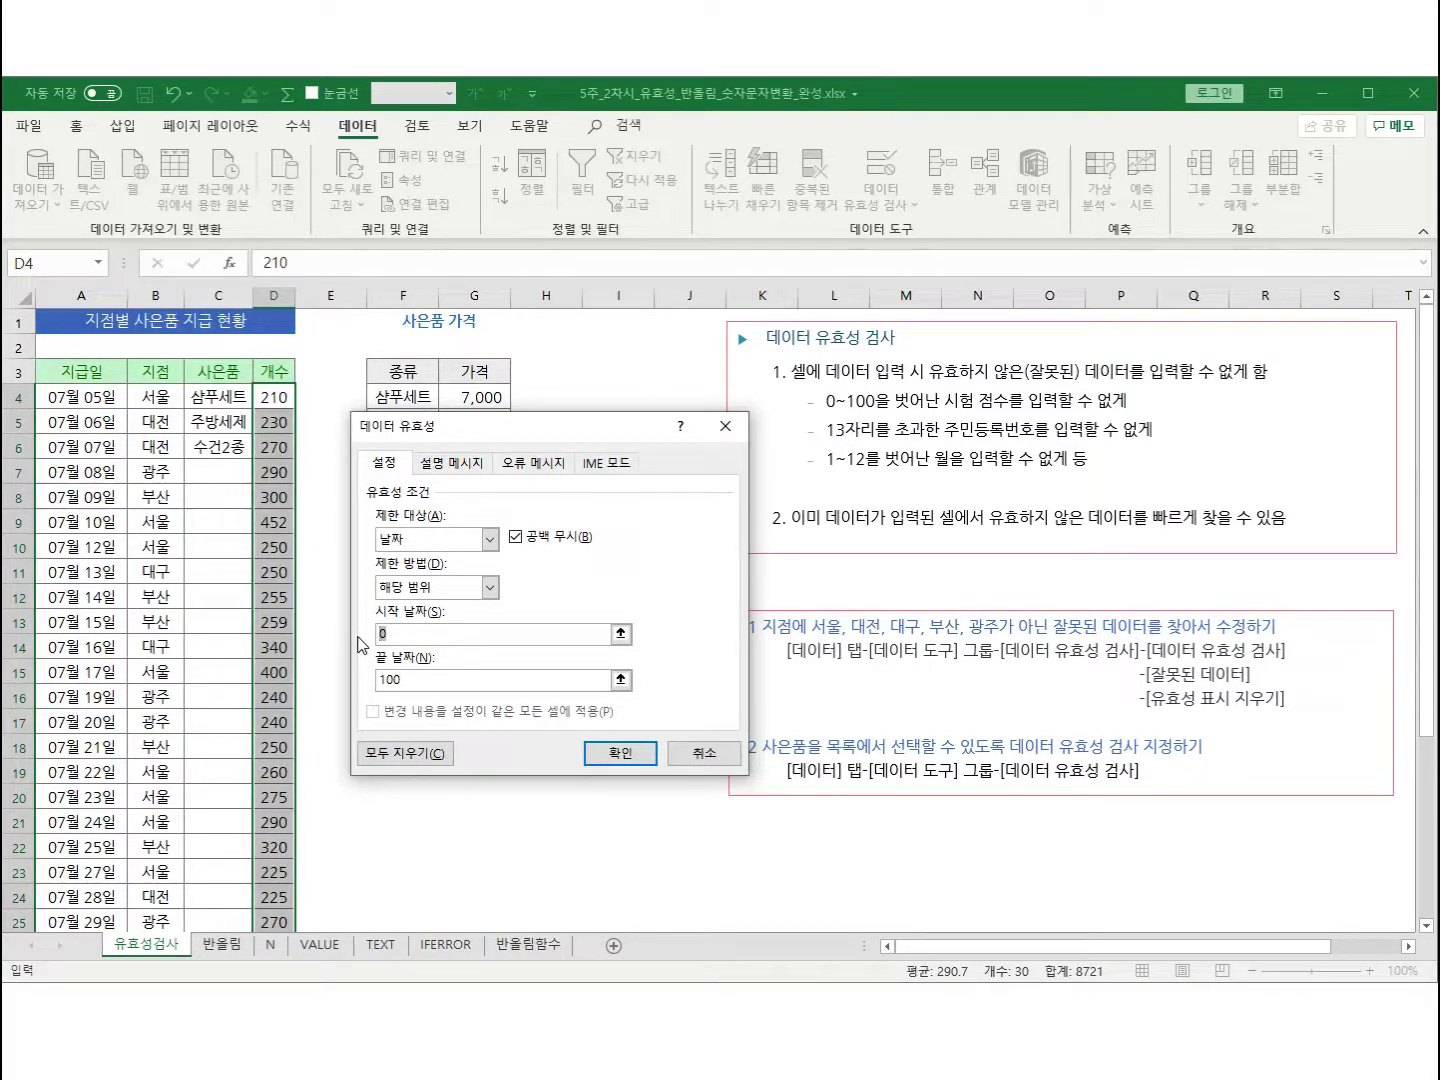
type("2020-0")
key("BackSpace")
type("1-1")
key("Tab")
type("2020-12-31")
Change the allowed type to 텍스트 길이 with the condition = and a length of 13
left_click(488, 542)
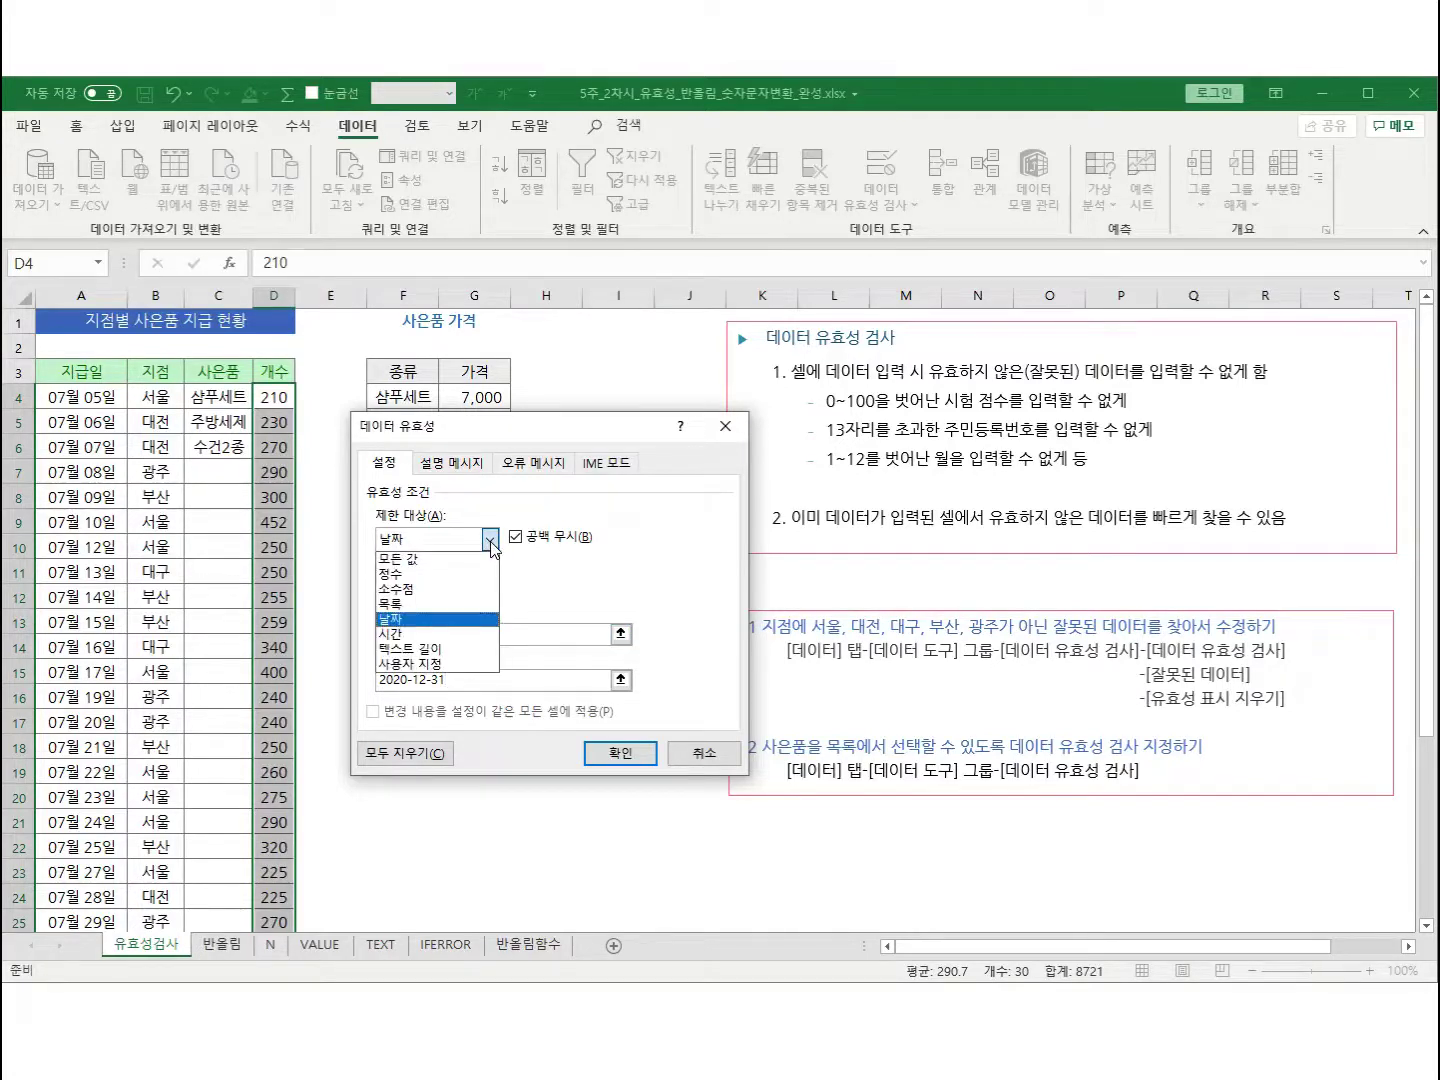
left_click(412, 650)
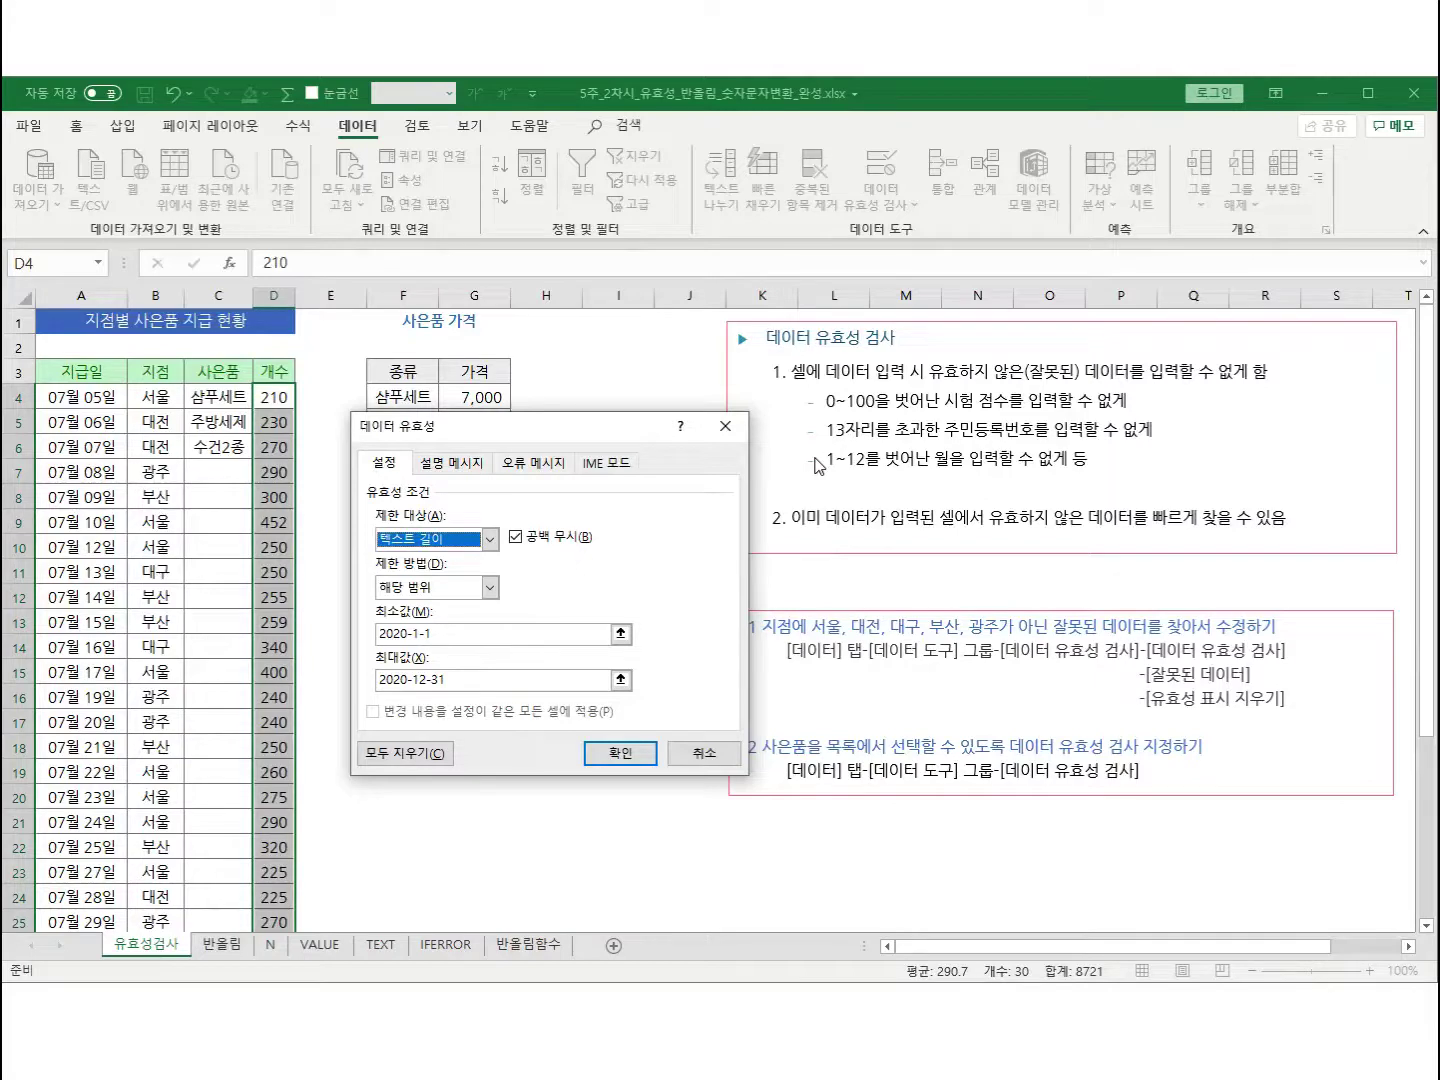
left_click(489, 589)
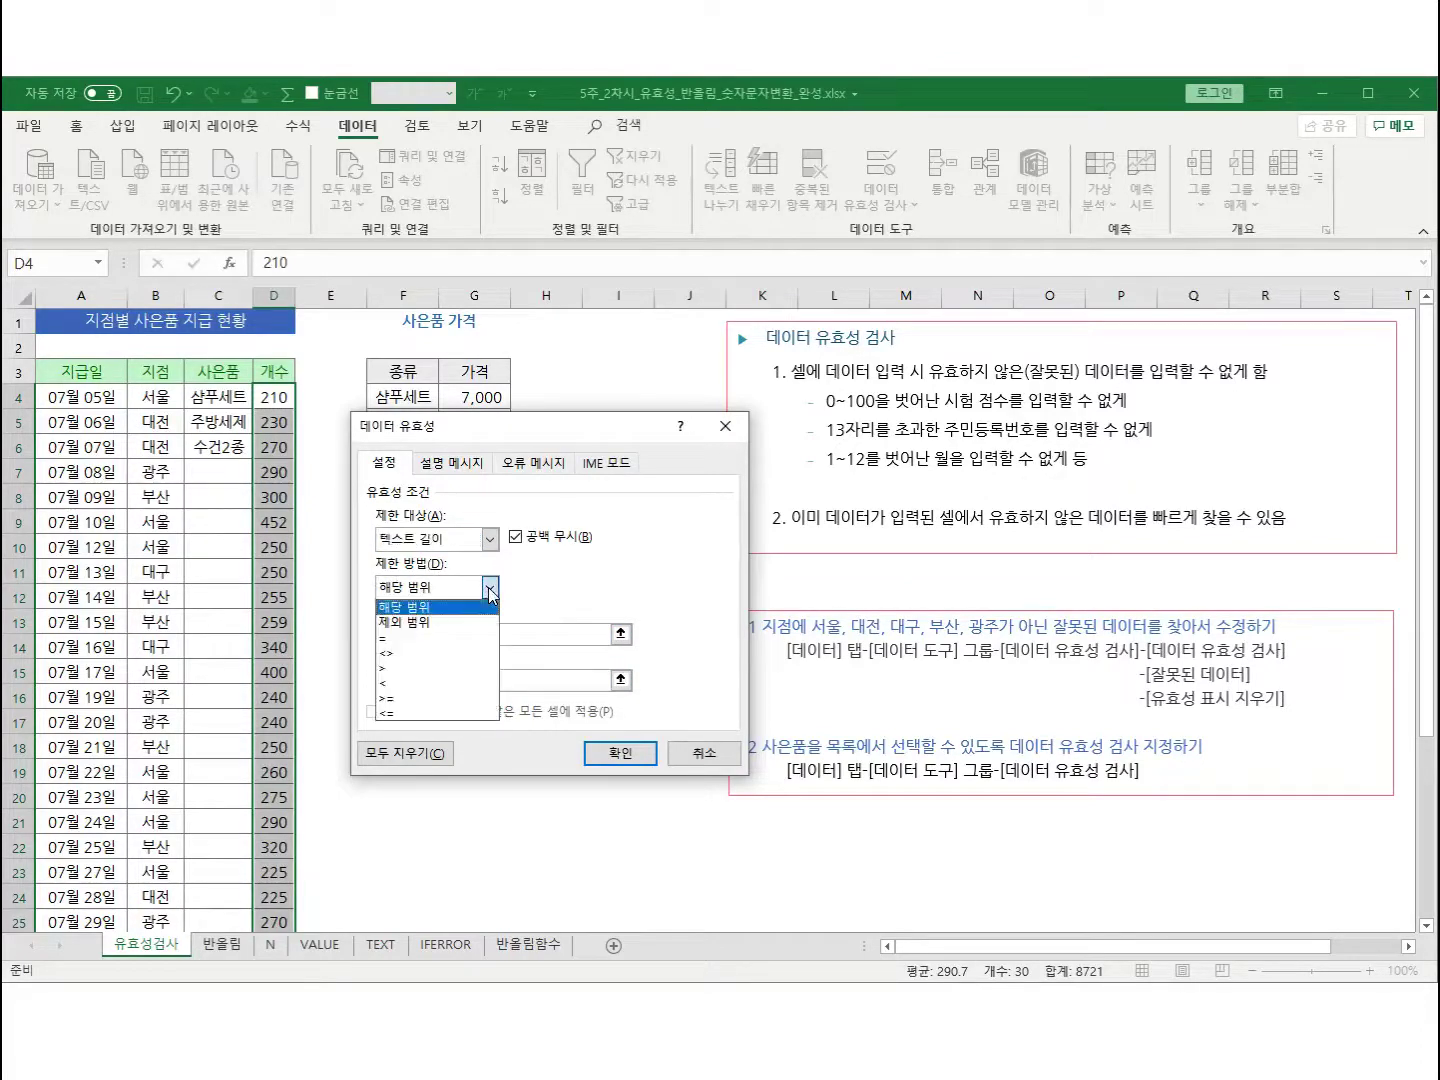
left_click(417, 638)
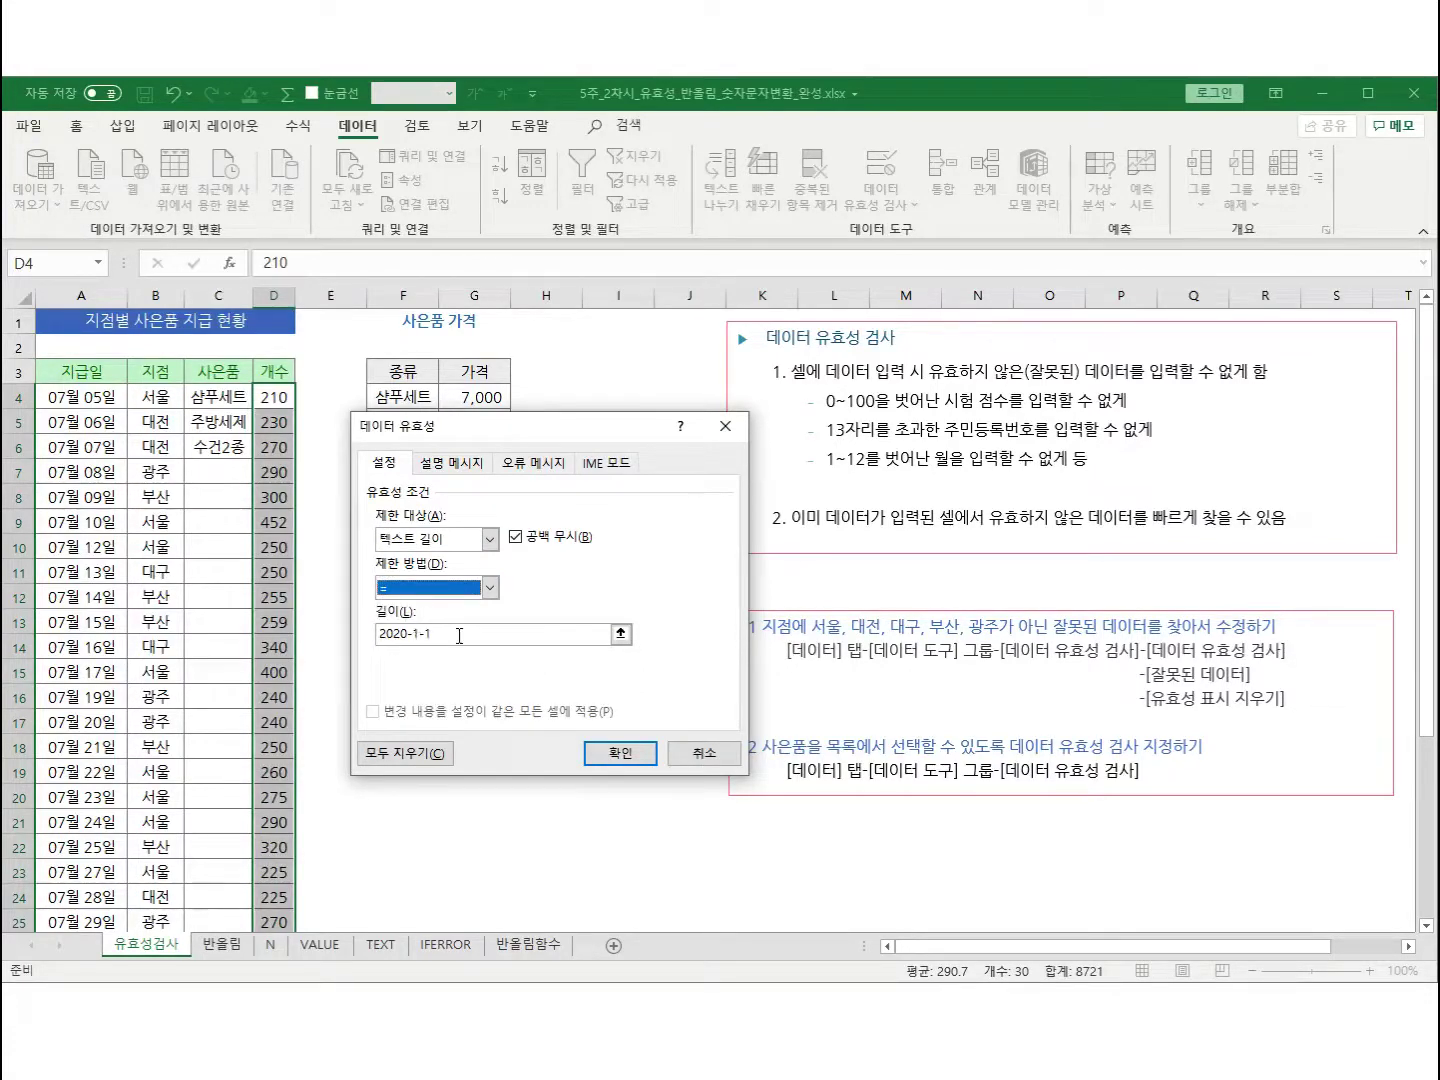
left_click(491, 590)
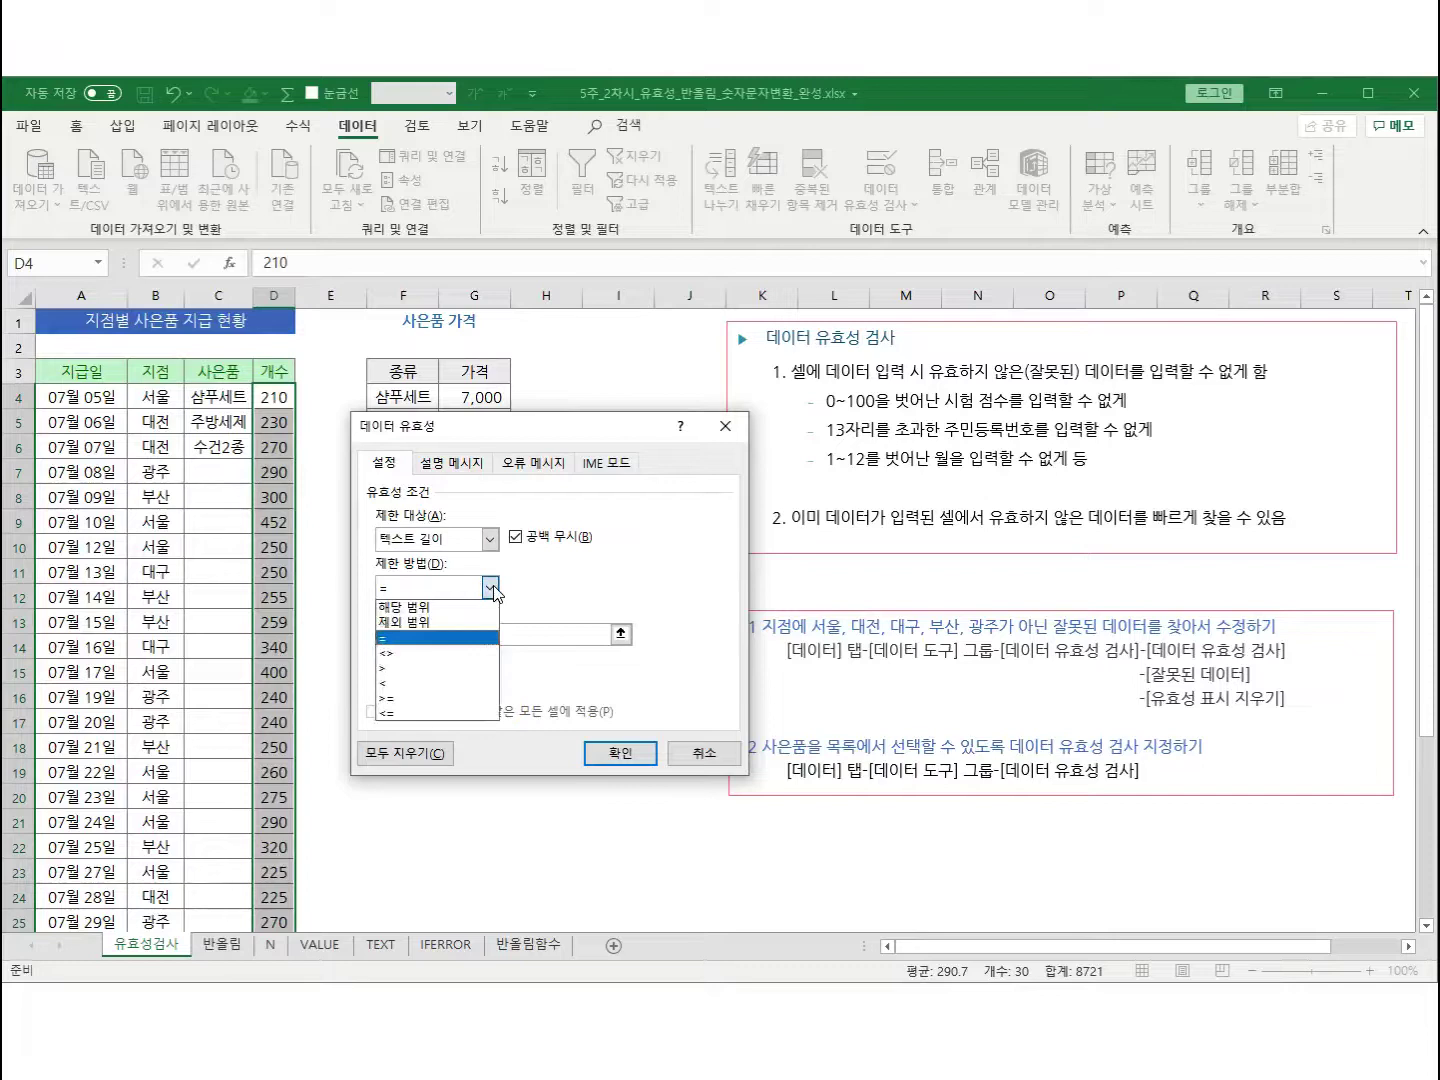
left_click(428, 641)
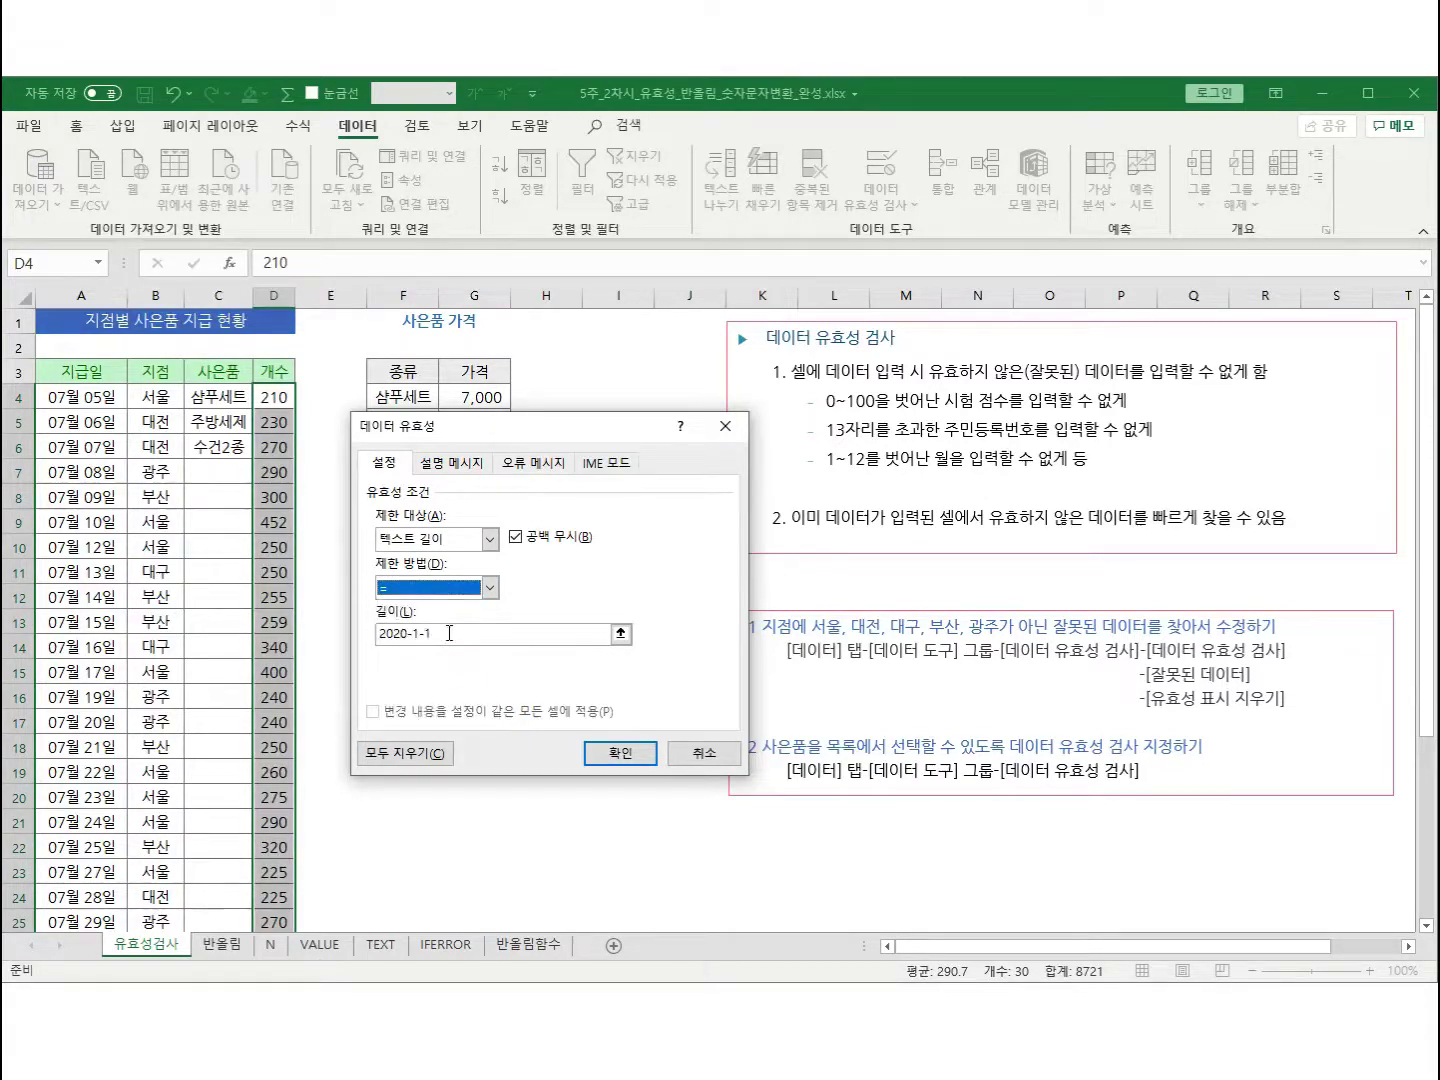
left_click_drag(446, 633, 353, 641)
type("13")
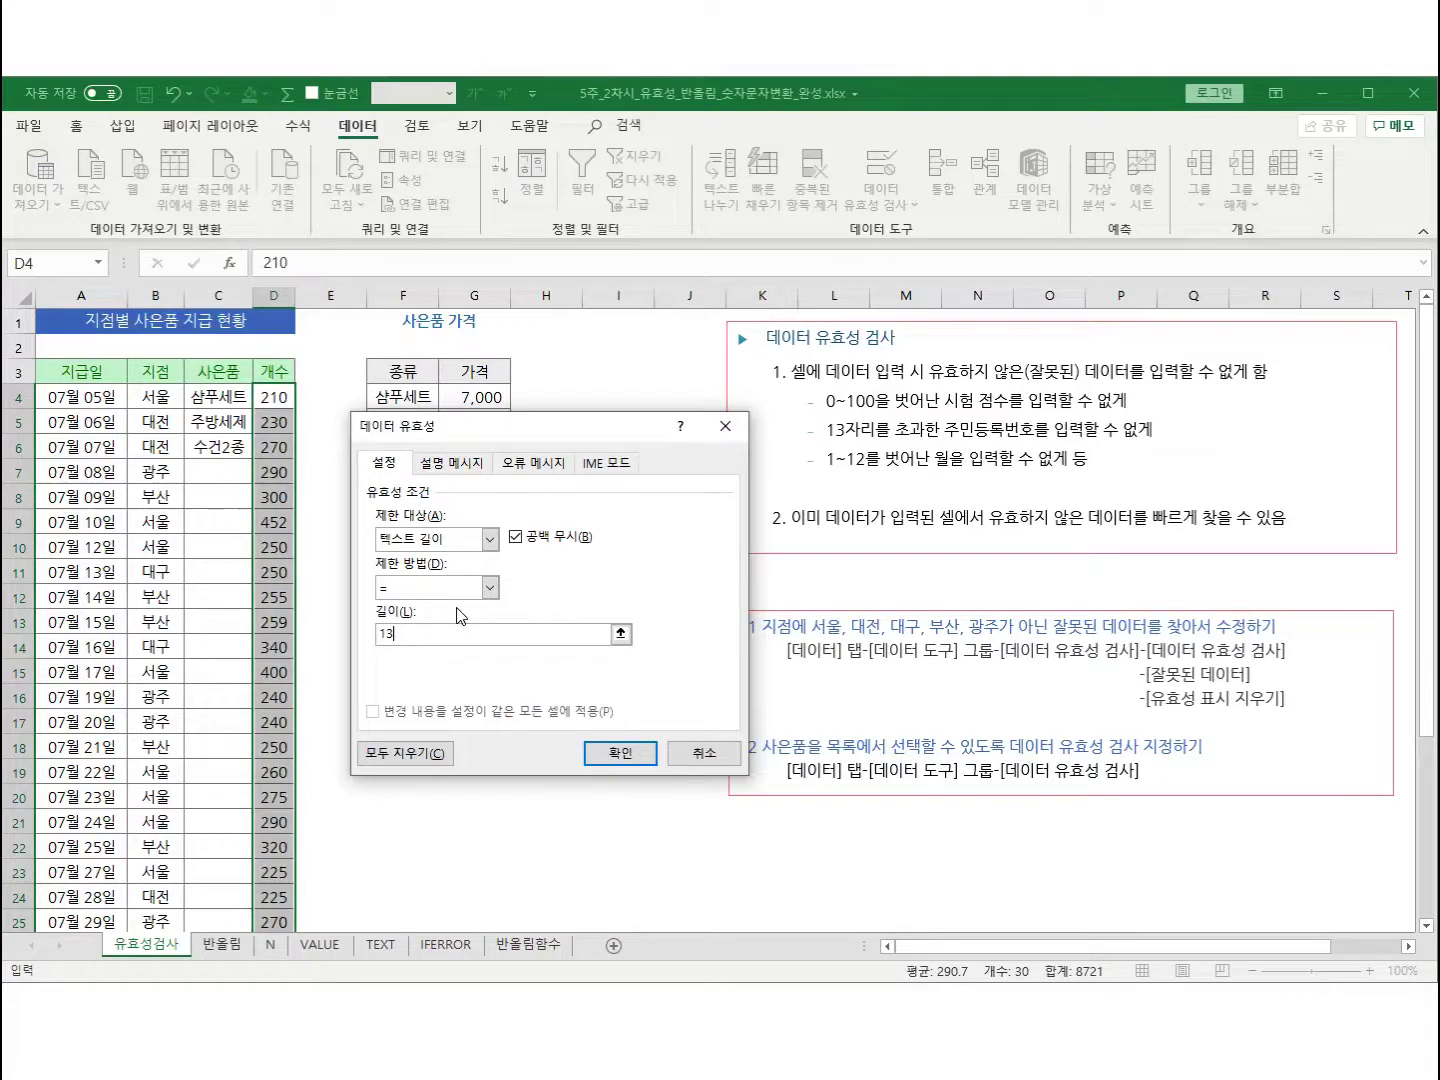
Change the allowed type to 사용자 지정 and replace the formula's content with an equals sign
left_click(491, 541)
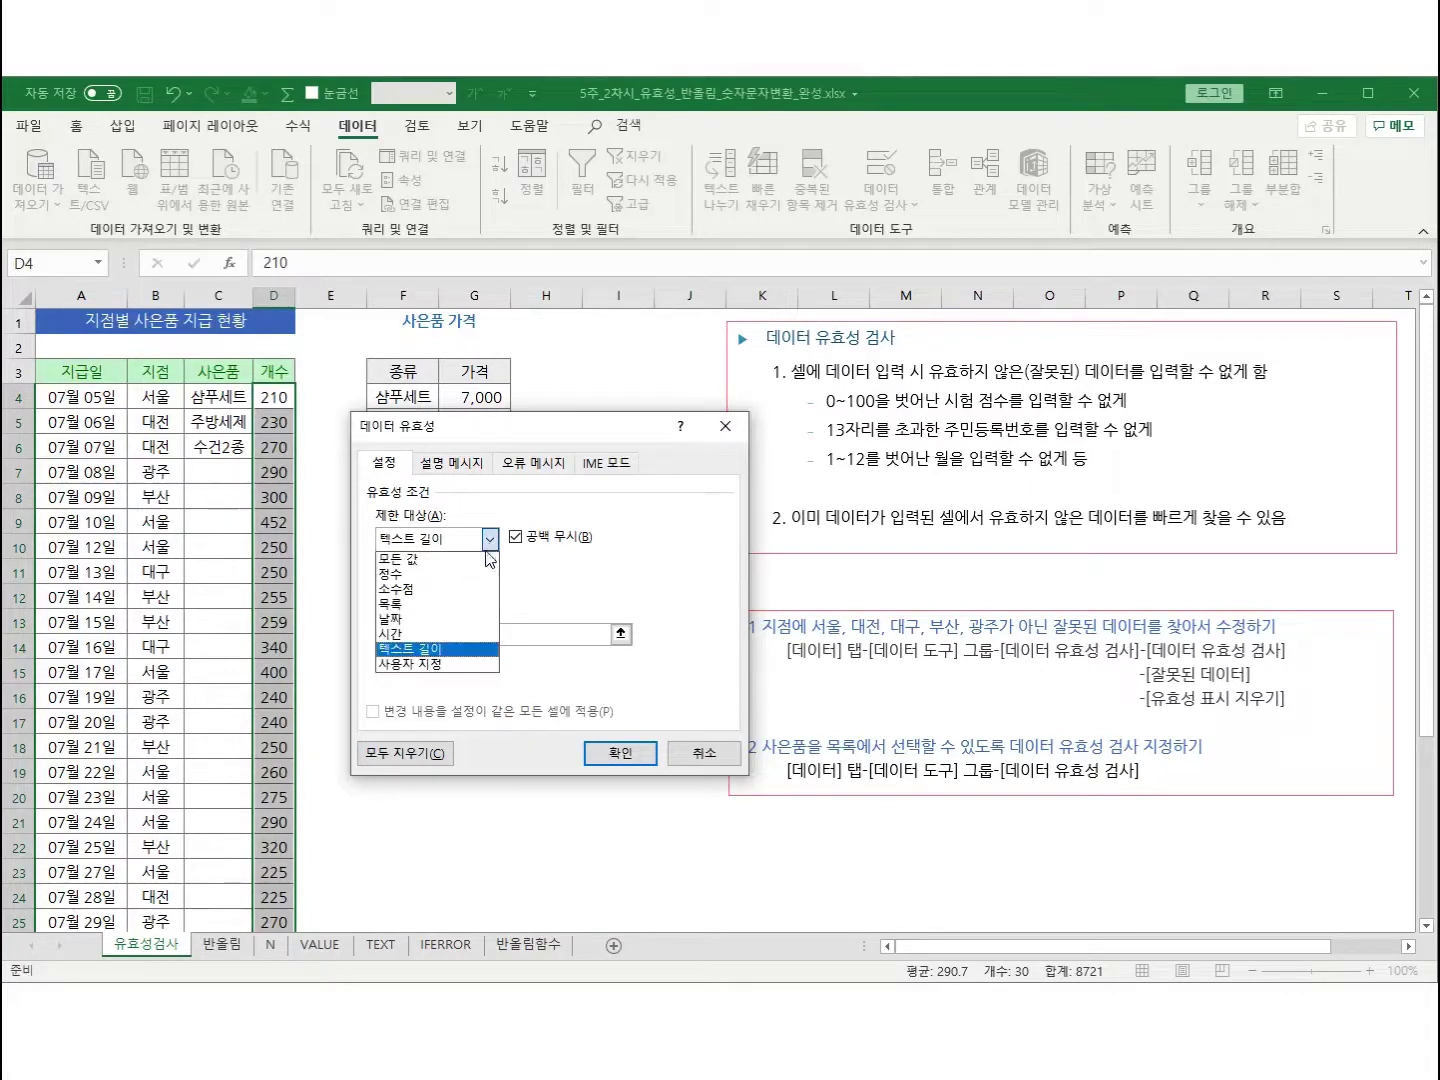
left_click(467, 666)
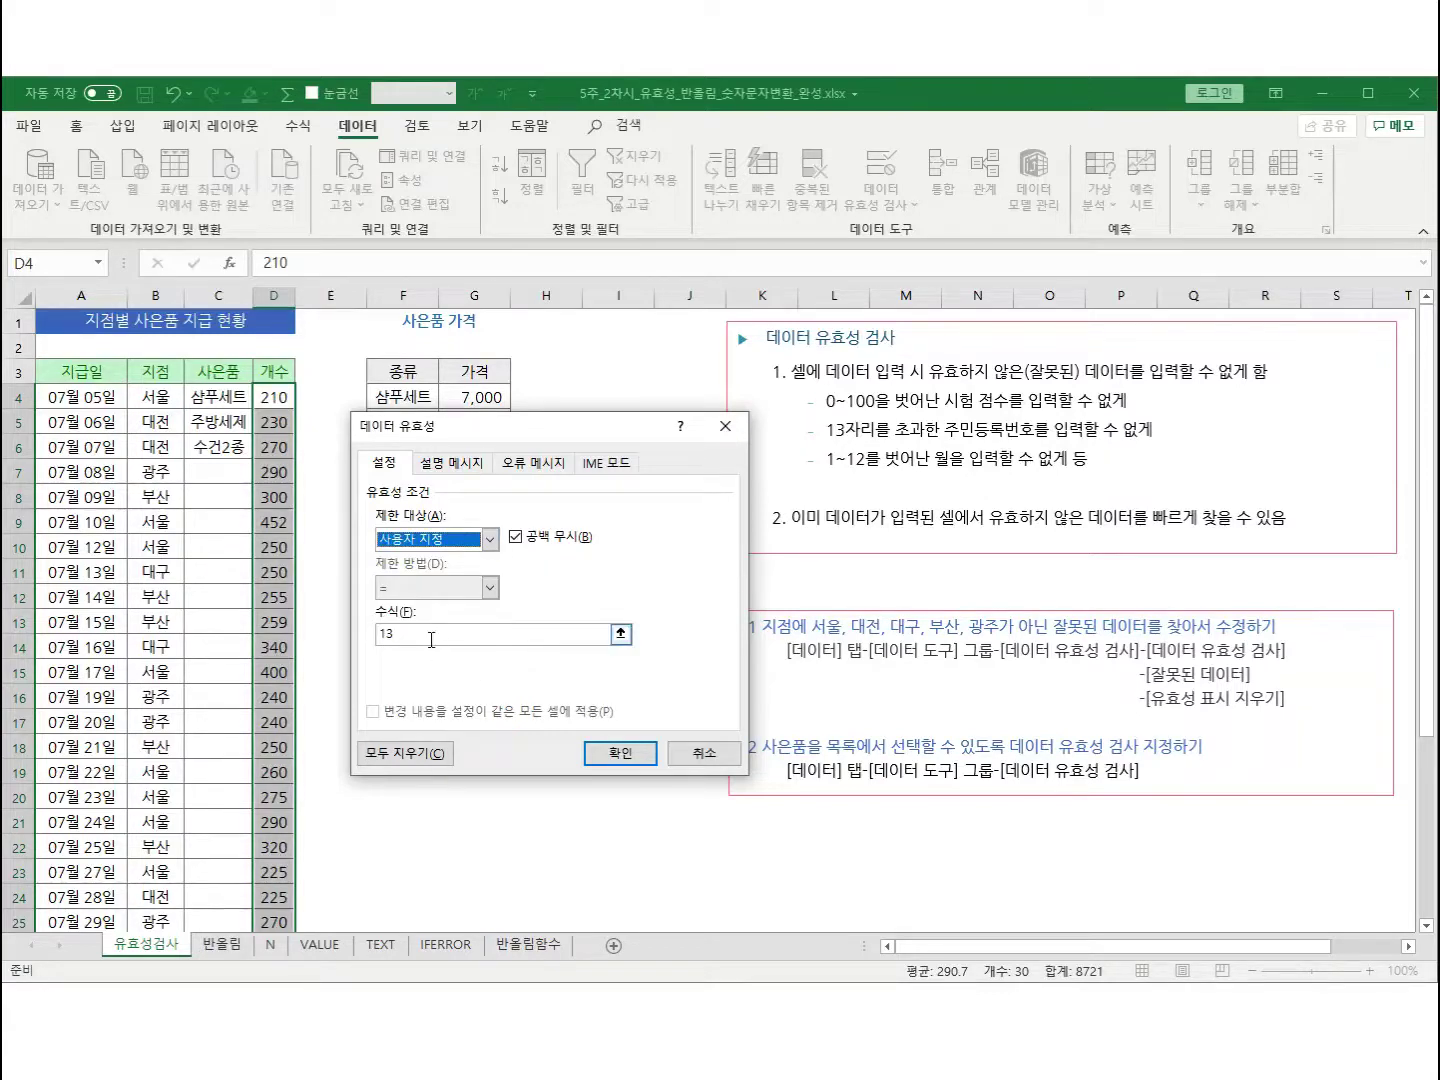
left_click(431, 637)
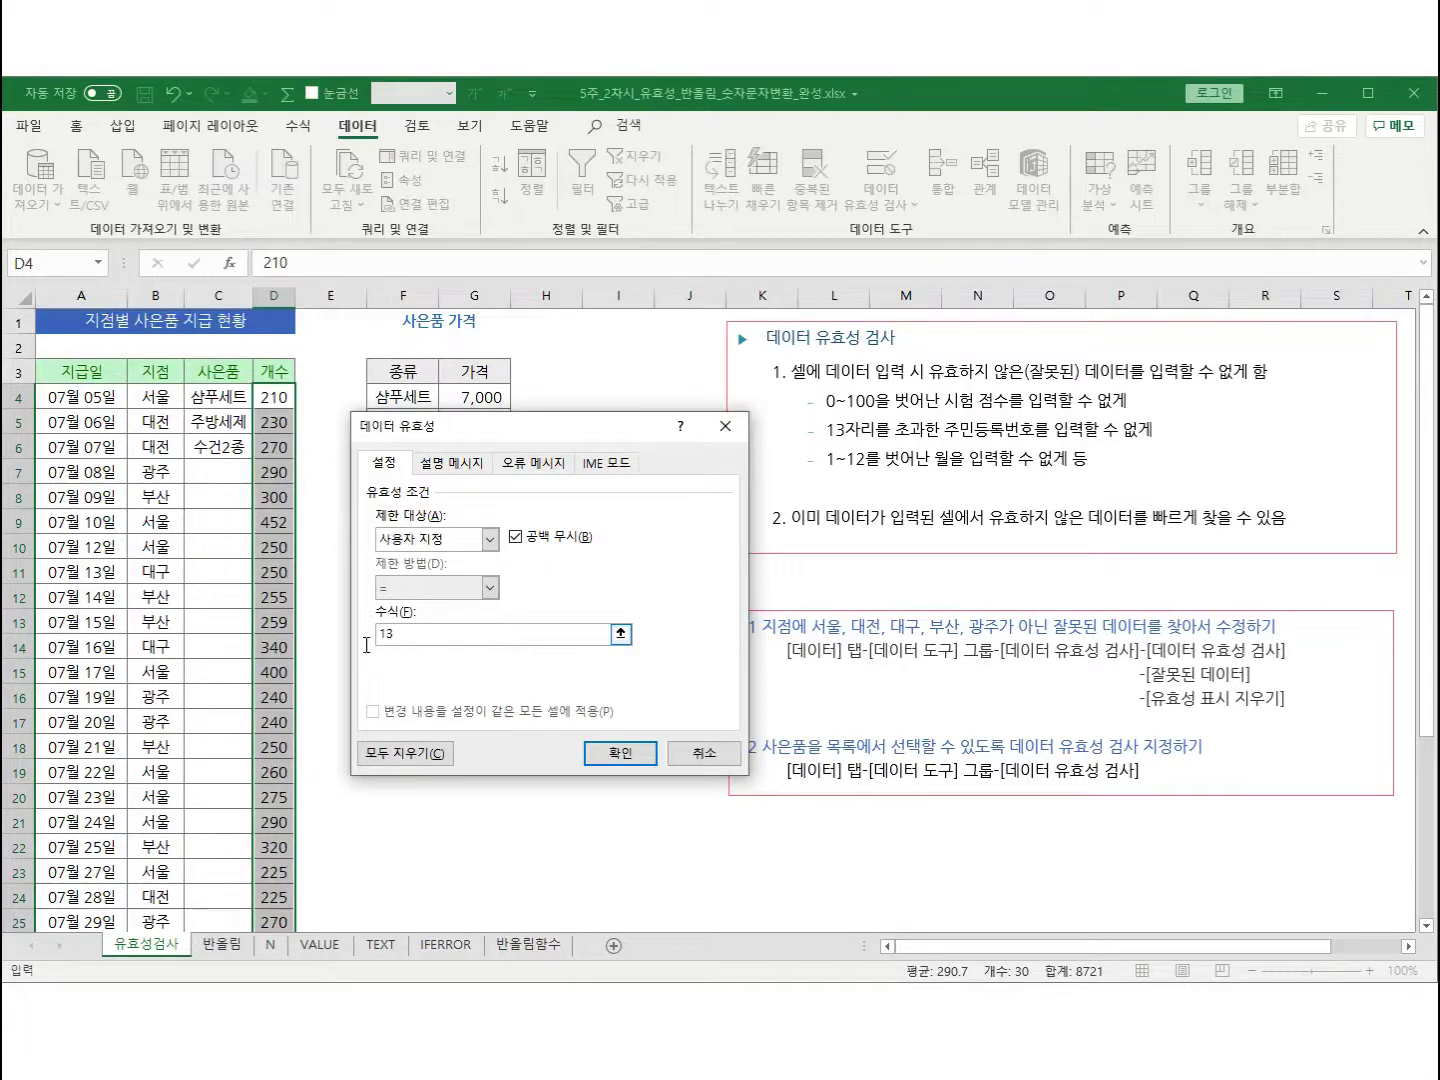
left_click_drag(409, 632, 356, 630)
type("=")
left_click_drag(522, 427, 545, 373)
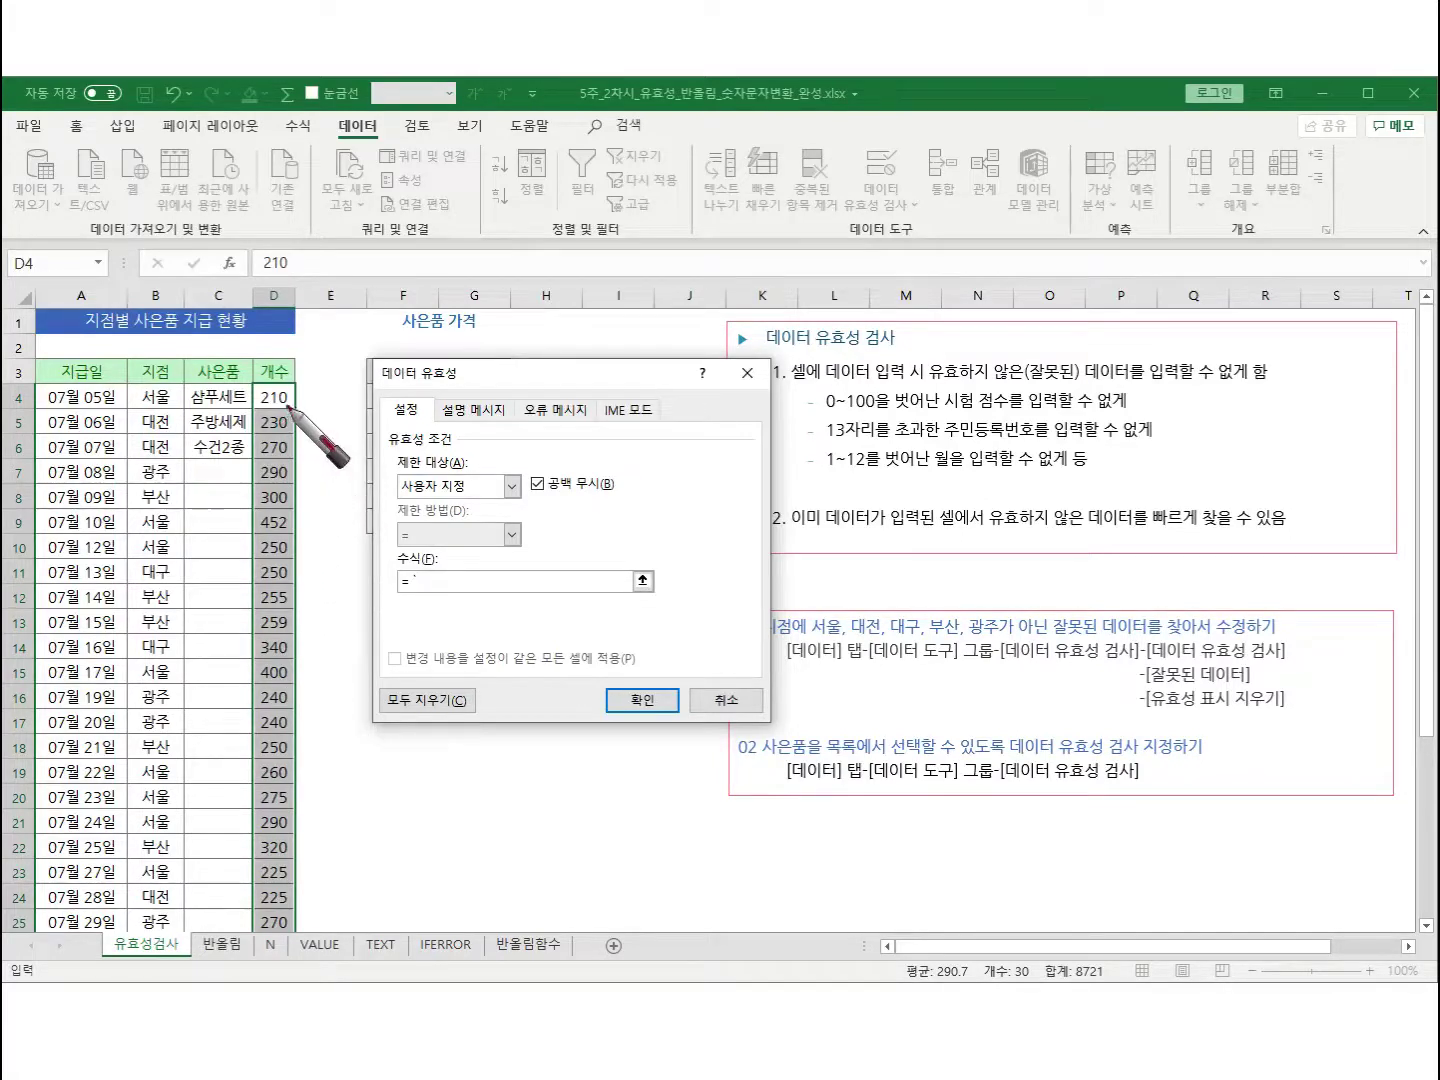
mouse_move(290, 400)
left_mouse_down()
mouse_move(270, 404)
mouse_move(272, 384)
mouse_move(301, 408)
left_mouse_up()
left_click_drag(295, 400, 290, 626)
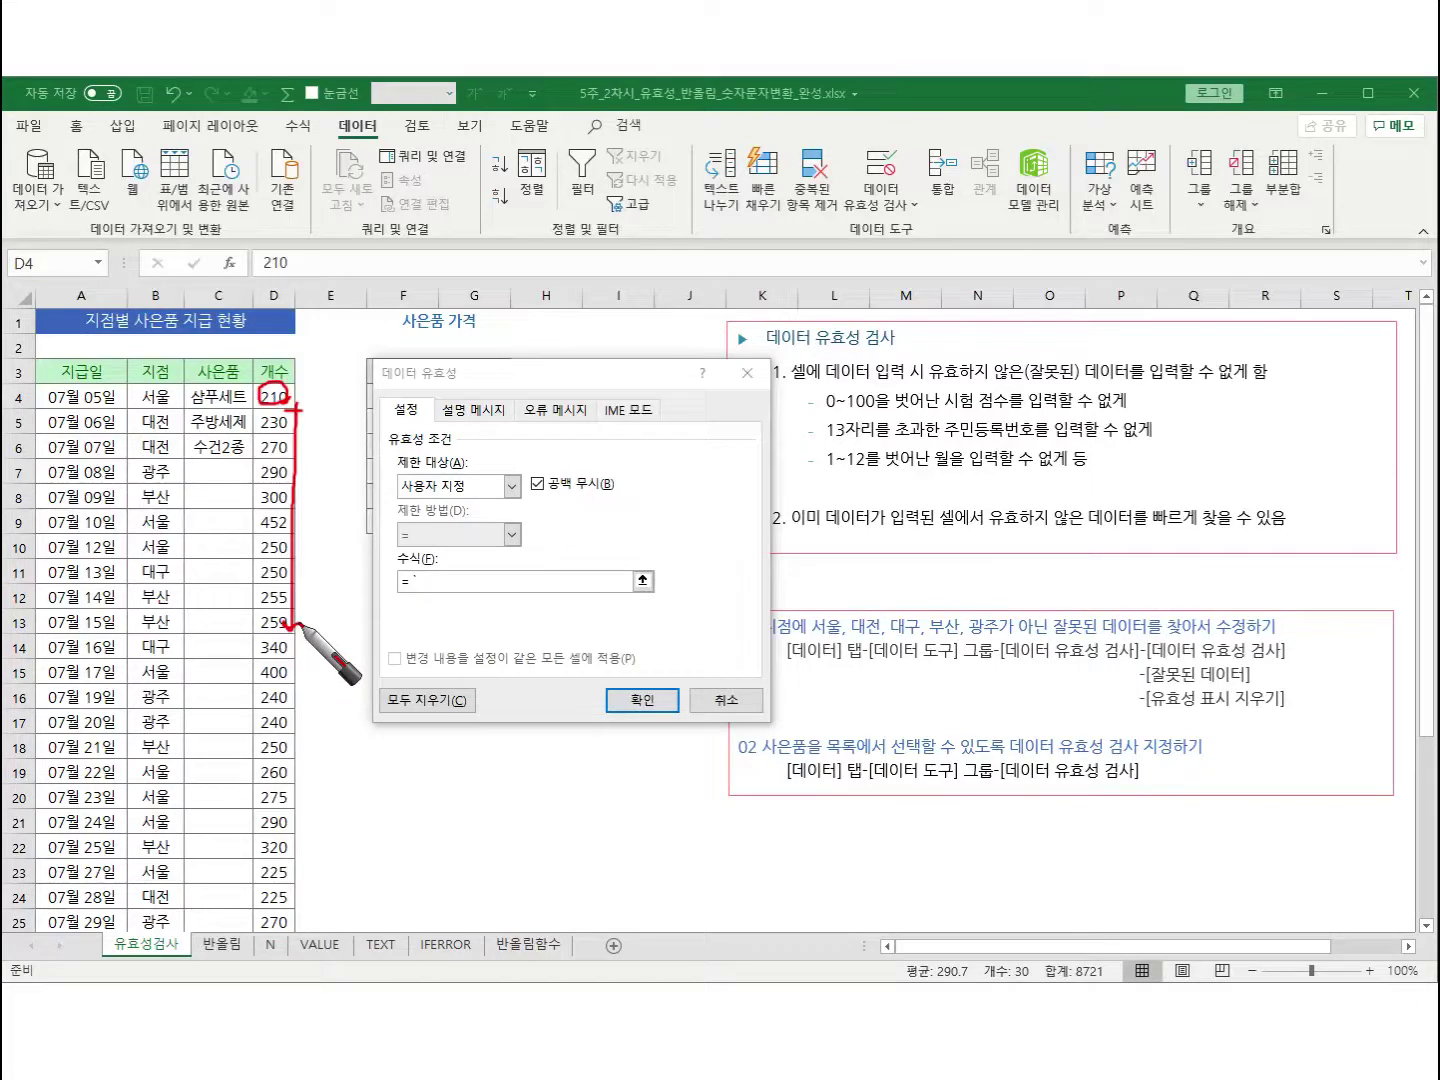
mouse_move(408, 568)
left_mouse_down()
mouse_move(471, 603)
mouse_move(502, 601)
mouse_move(447, 563)
mouse_move(400, 572)
mouse_move(432, 605)
mouse_move(491, 608)
left_mouse_up()
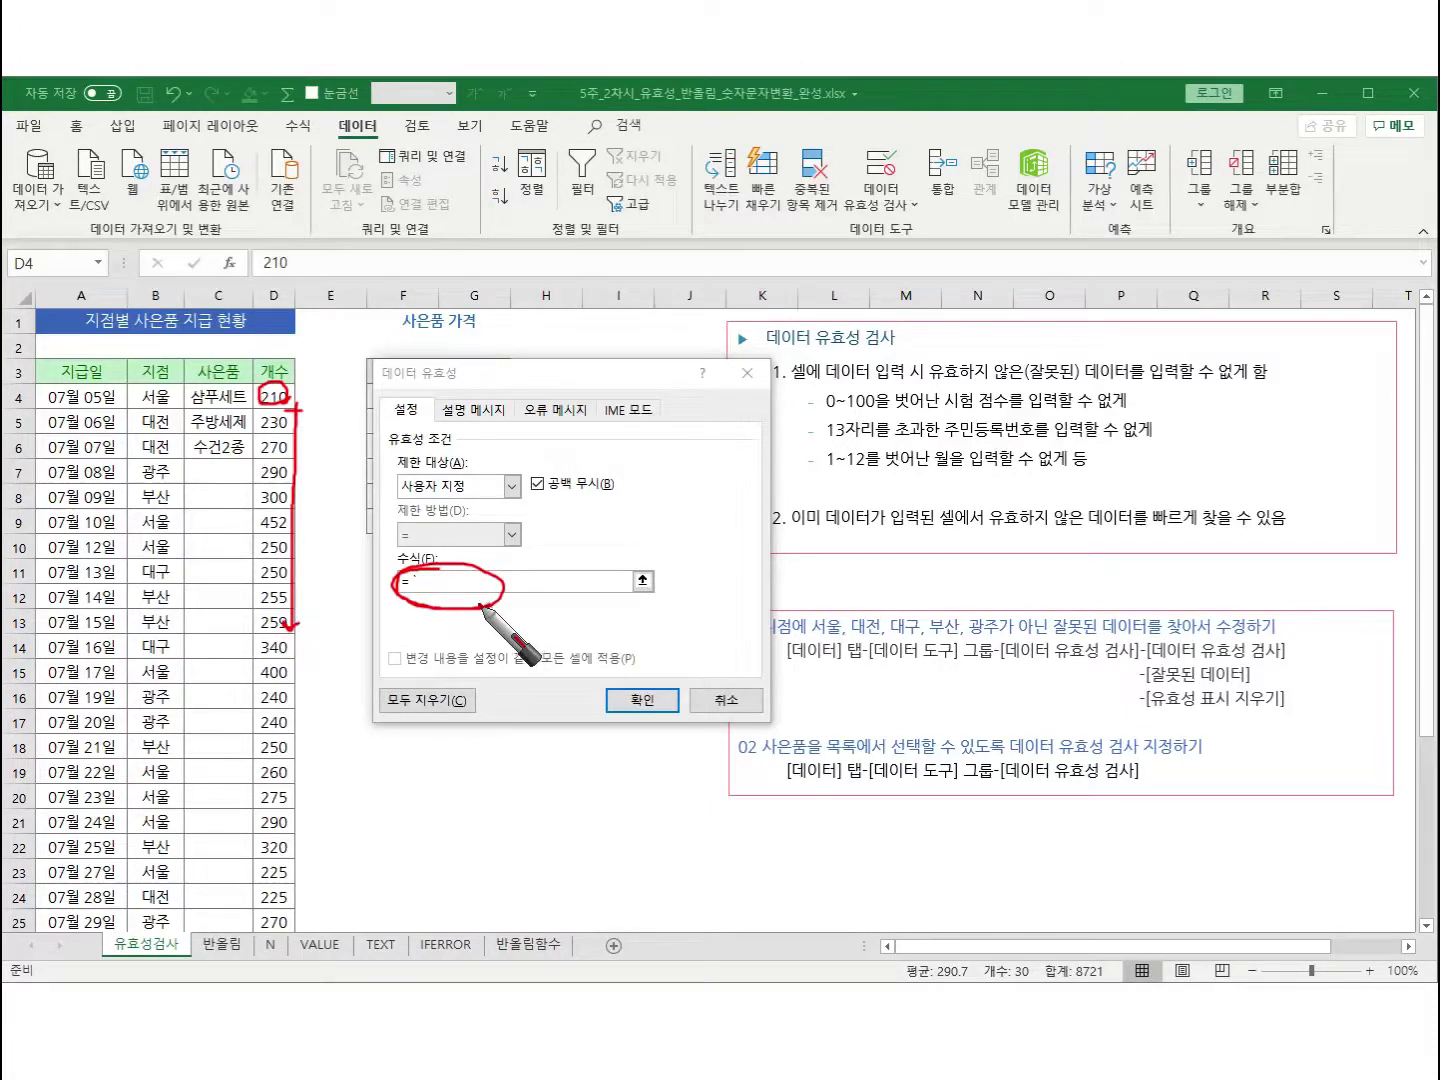
mouse_move(300, 414)
left_mouse_down()
mouse_move(302, 592)
mouse_move(284, 610)
mouse_move(297, 638)
mouse_move(319, 625)
left_mouse_up()
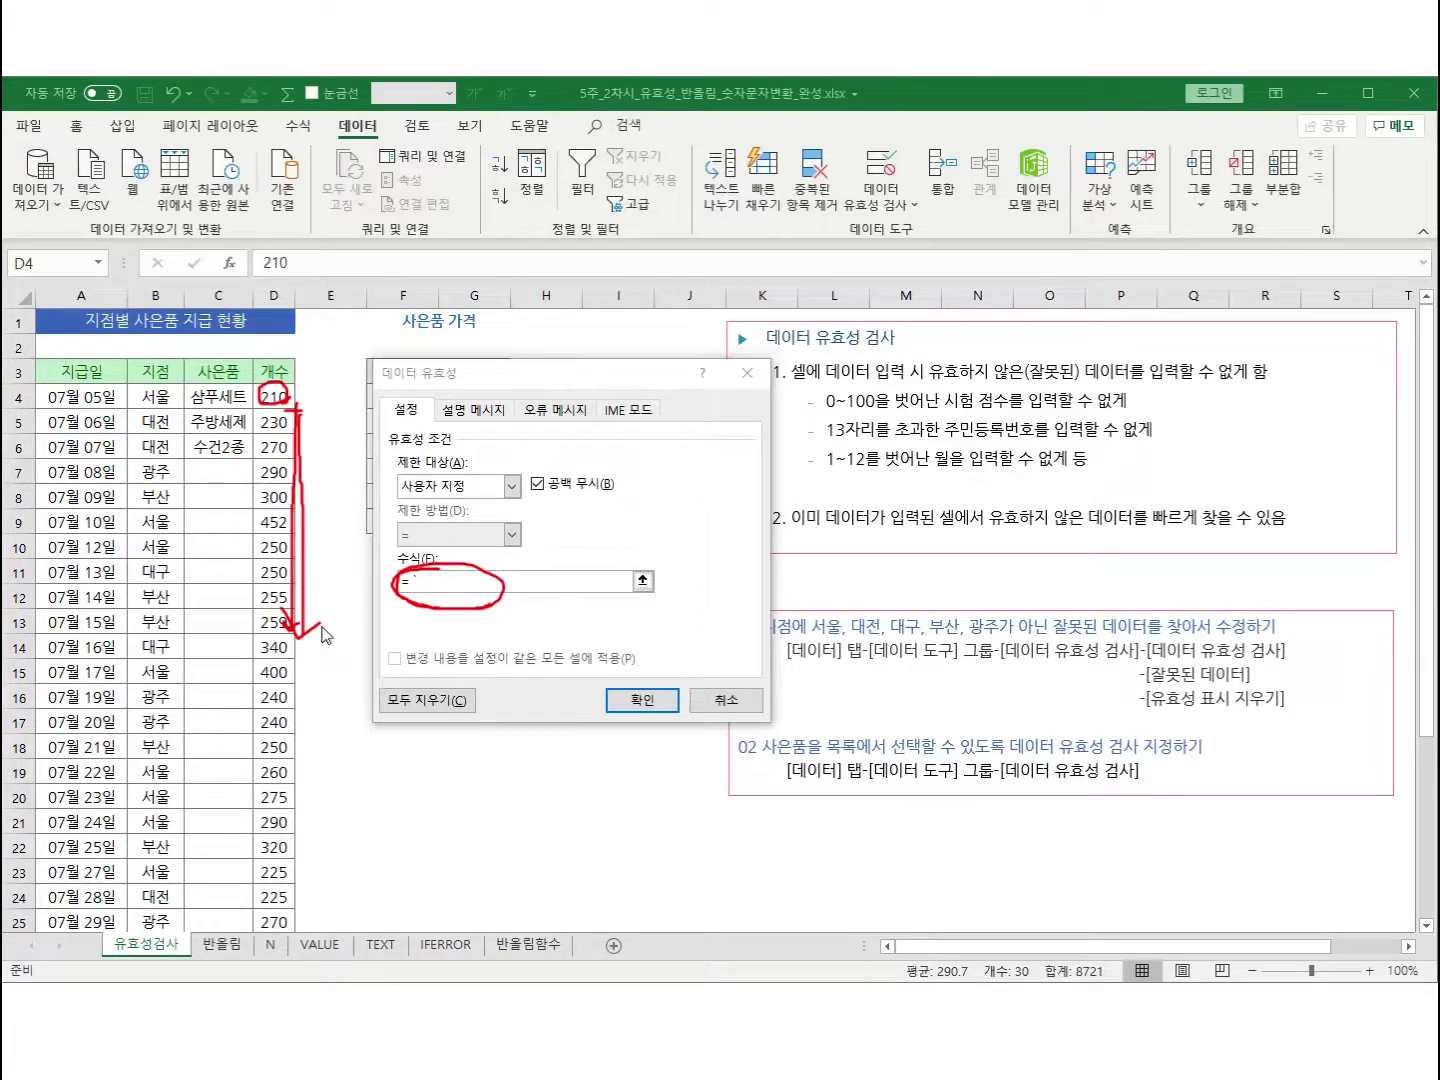
Complete the custom validation formula as = D4<=500 and apply the rule to the 개수 cells
left_click(418, 582)
type("`")
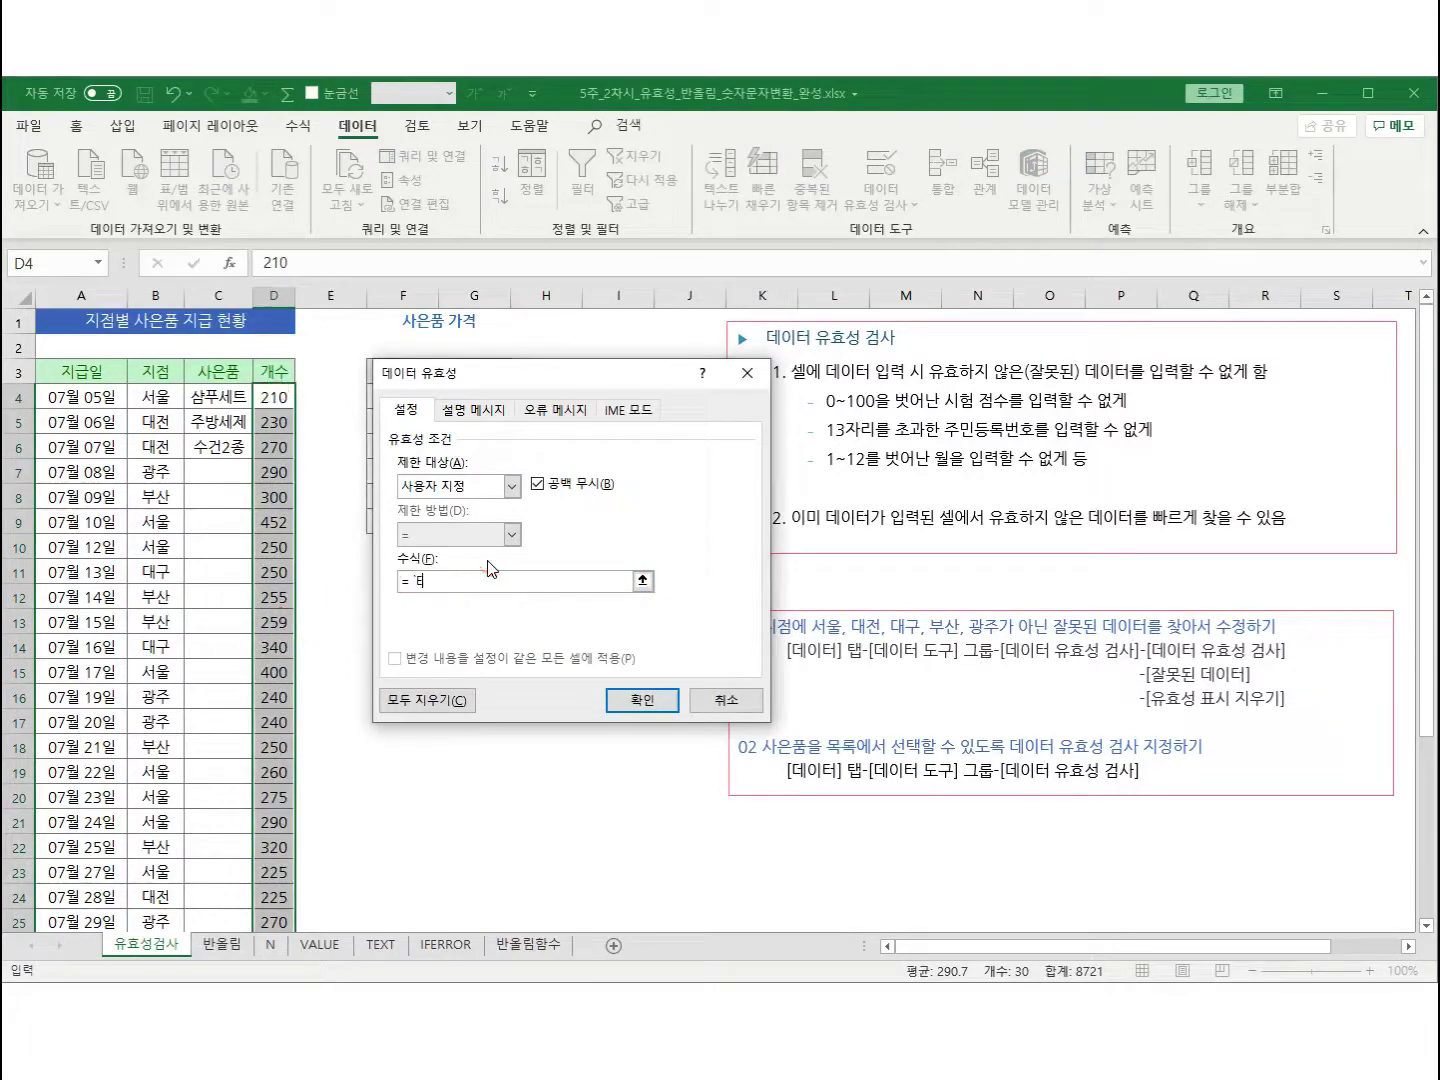
key("BackSpace")
left_click(272, 396)
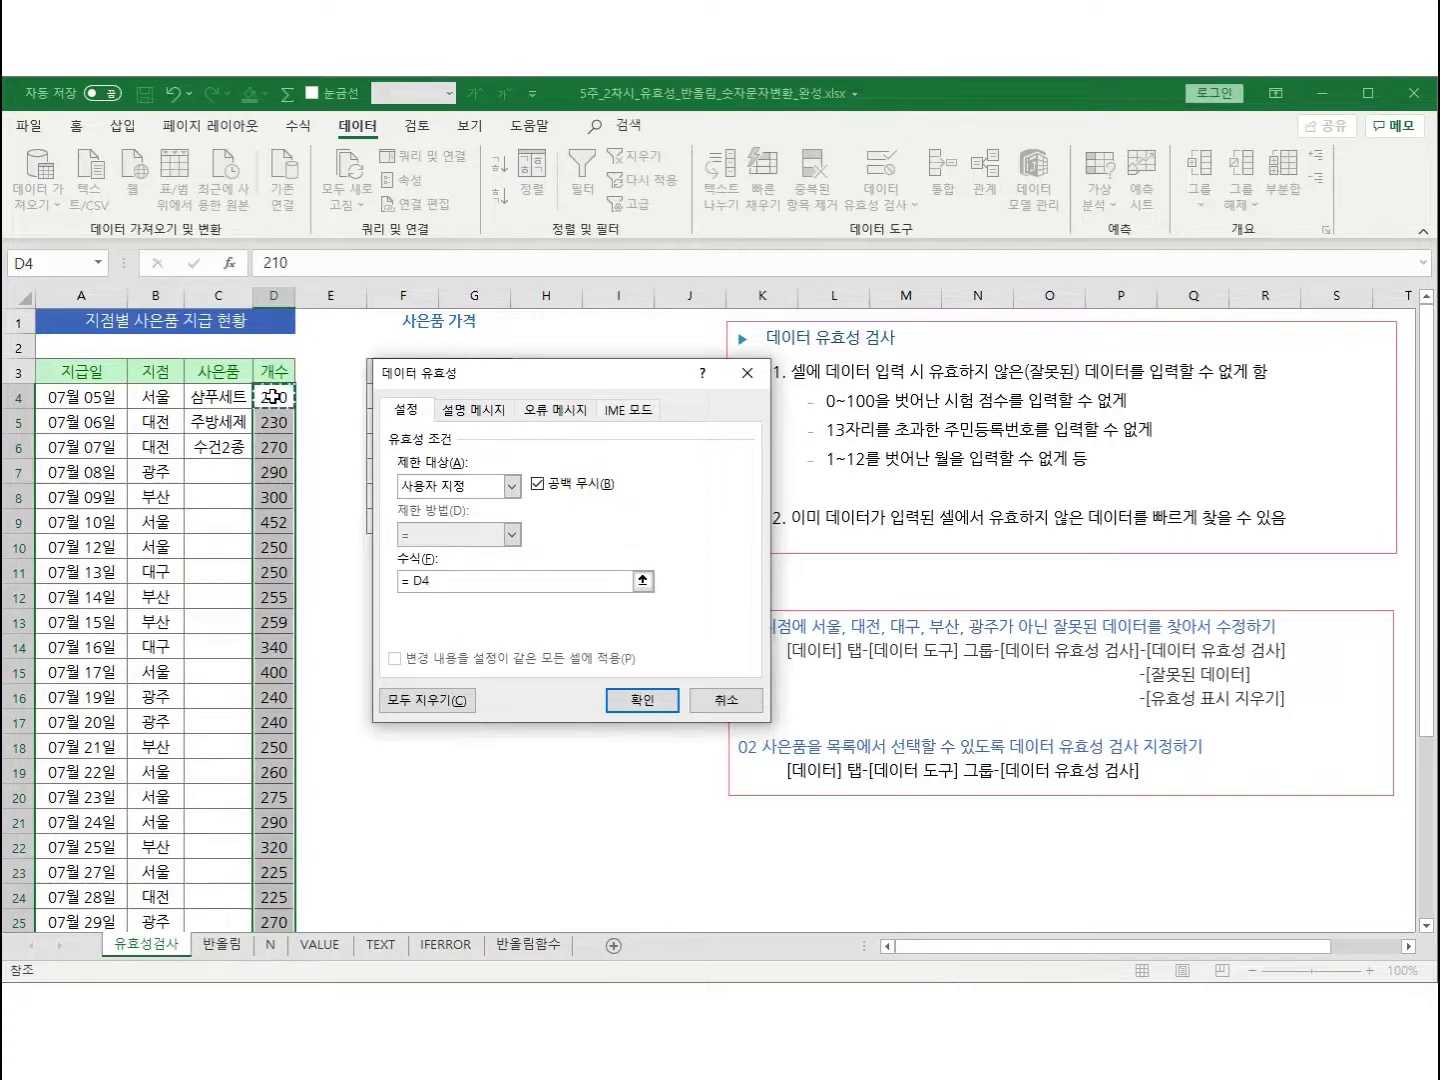
type("<=500")
left_click(655, 700)
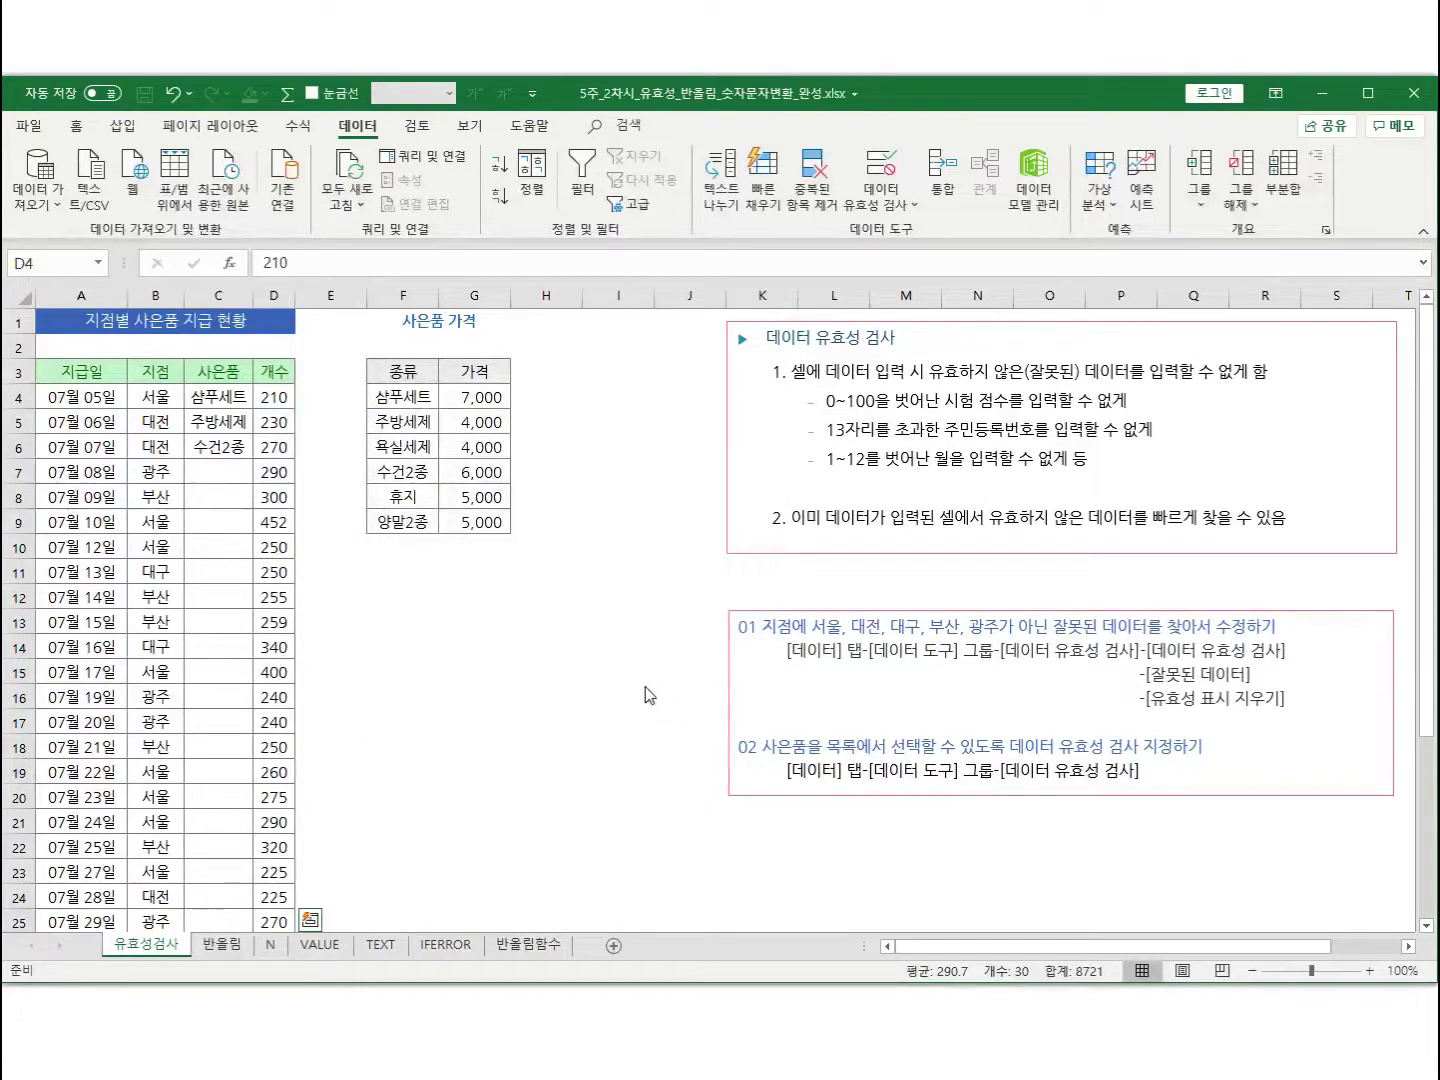
Try entering 510 in cell D4 to test the 개수 validation rule, and cancel the entry
left_click(273, 392)
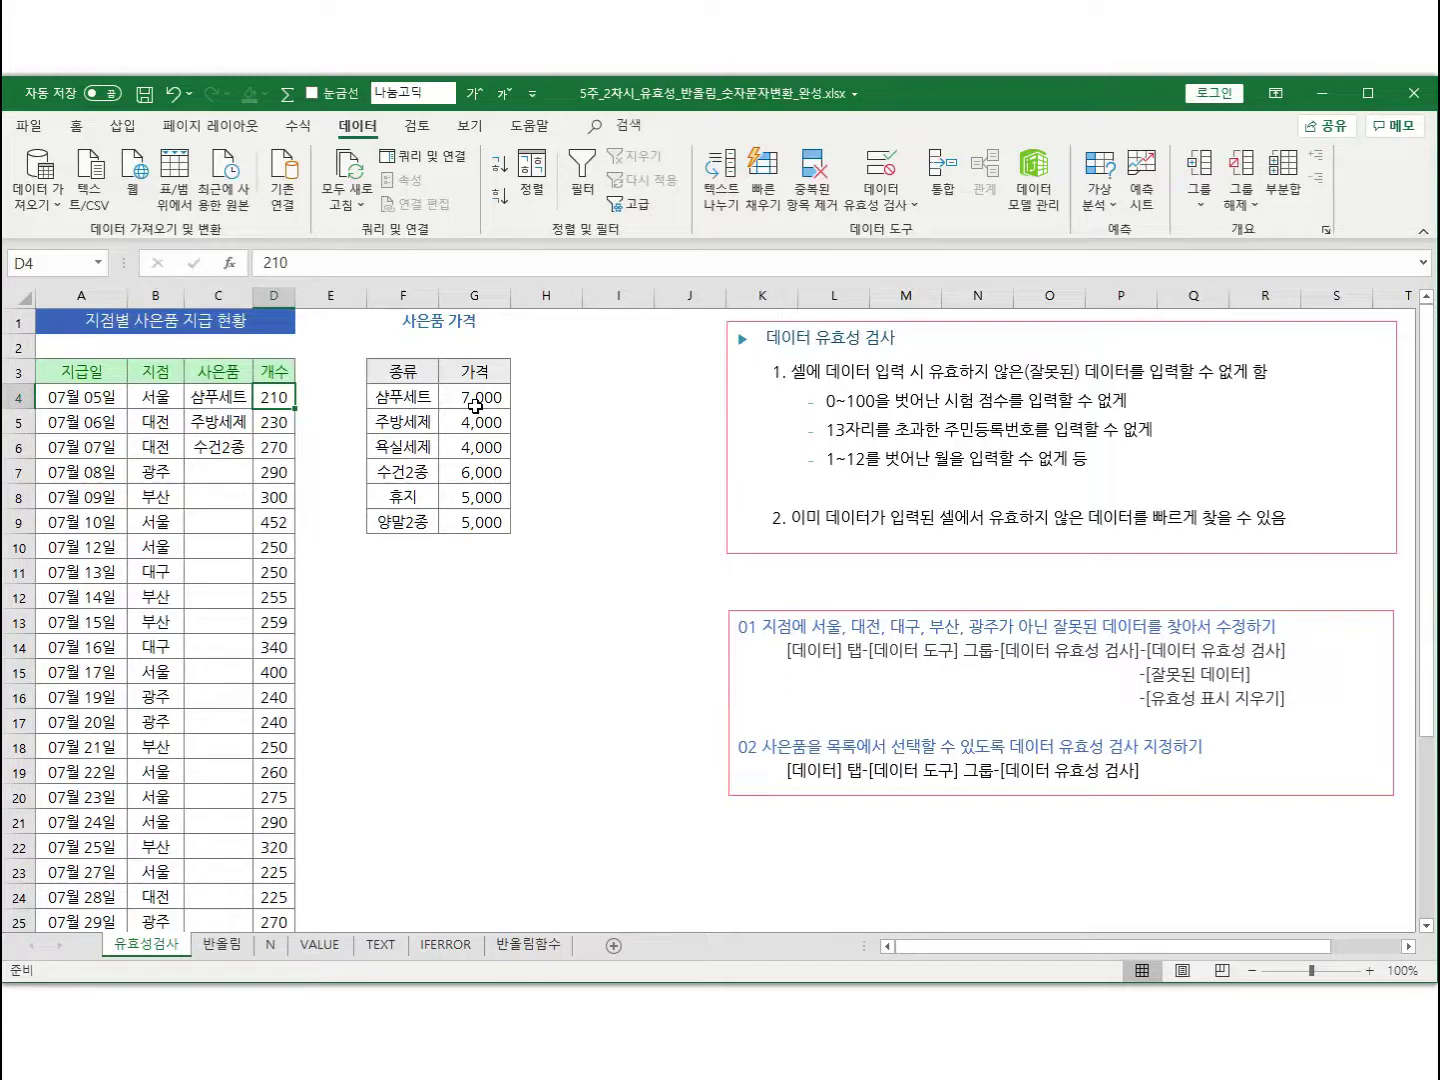
type("510")
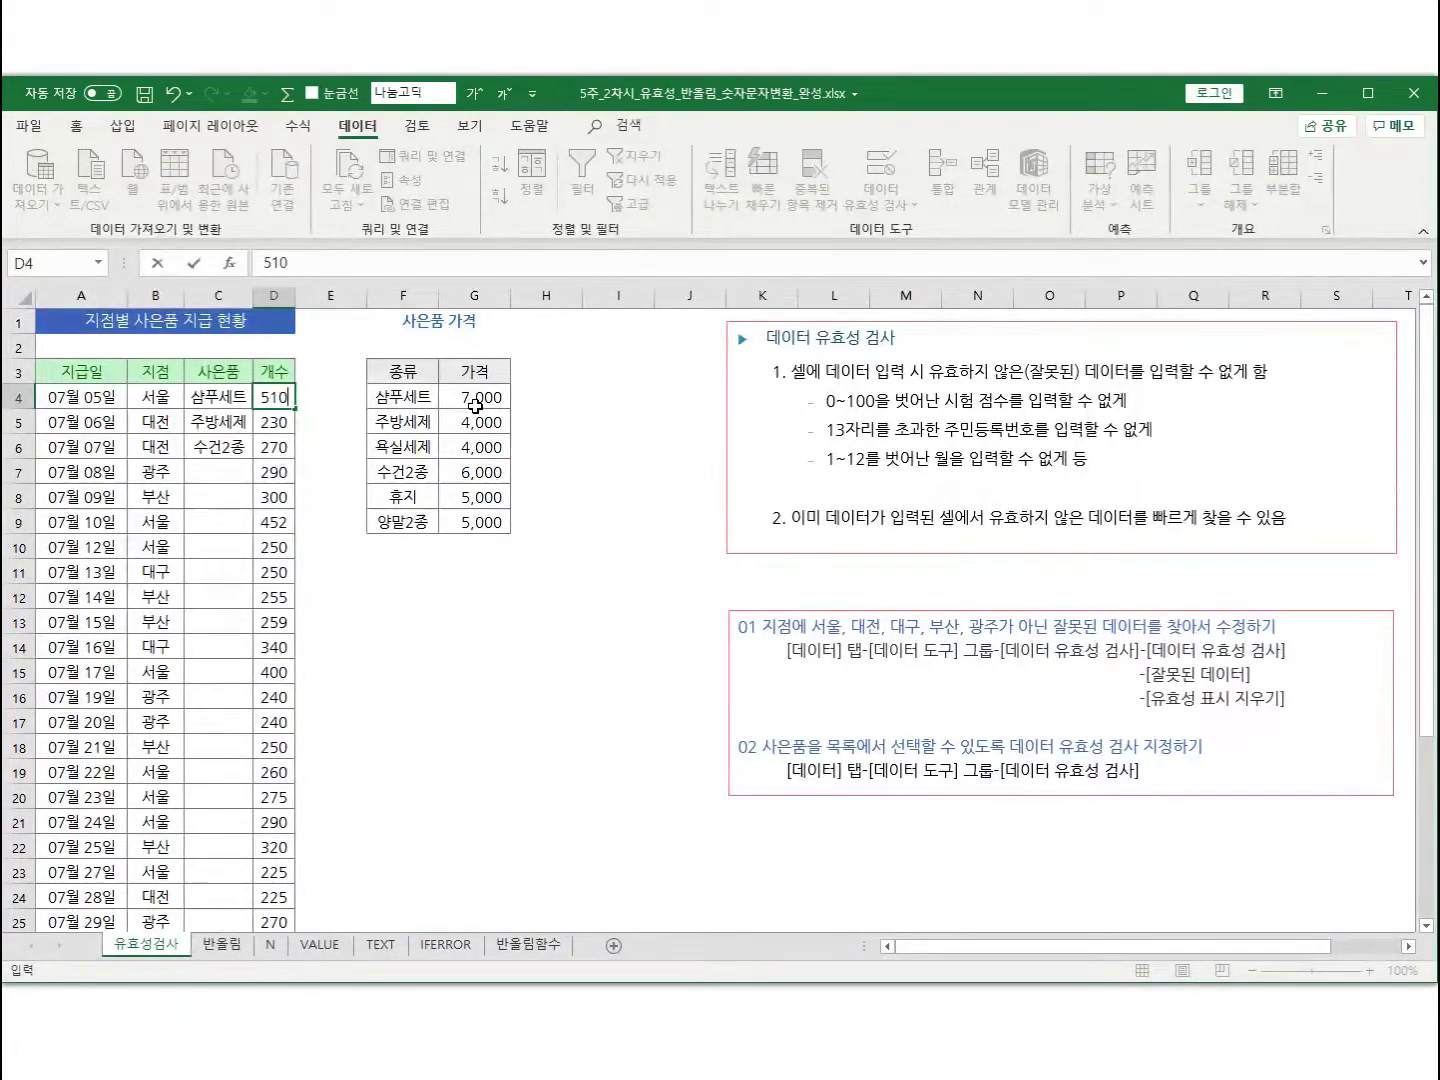
key("Return")
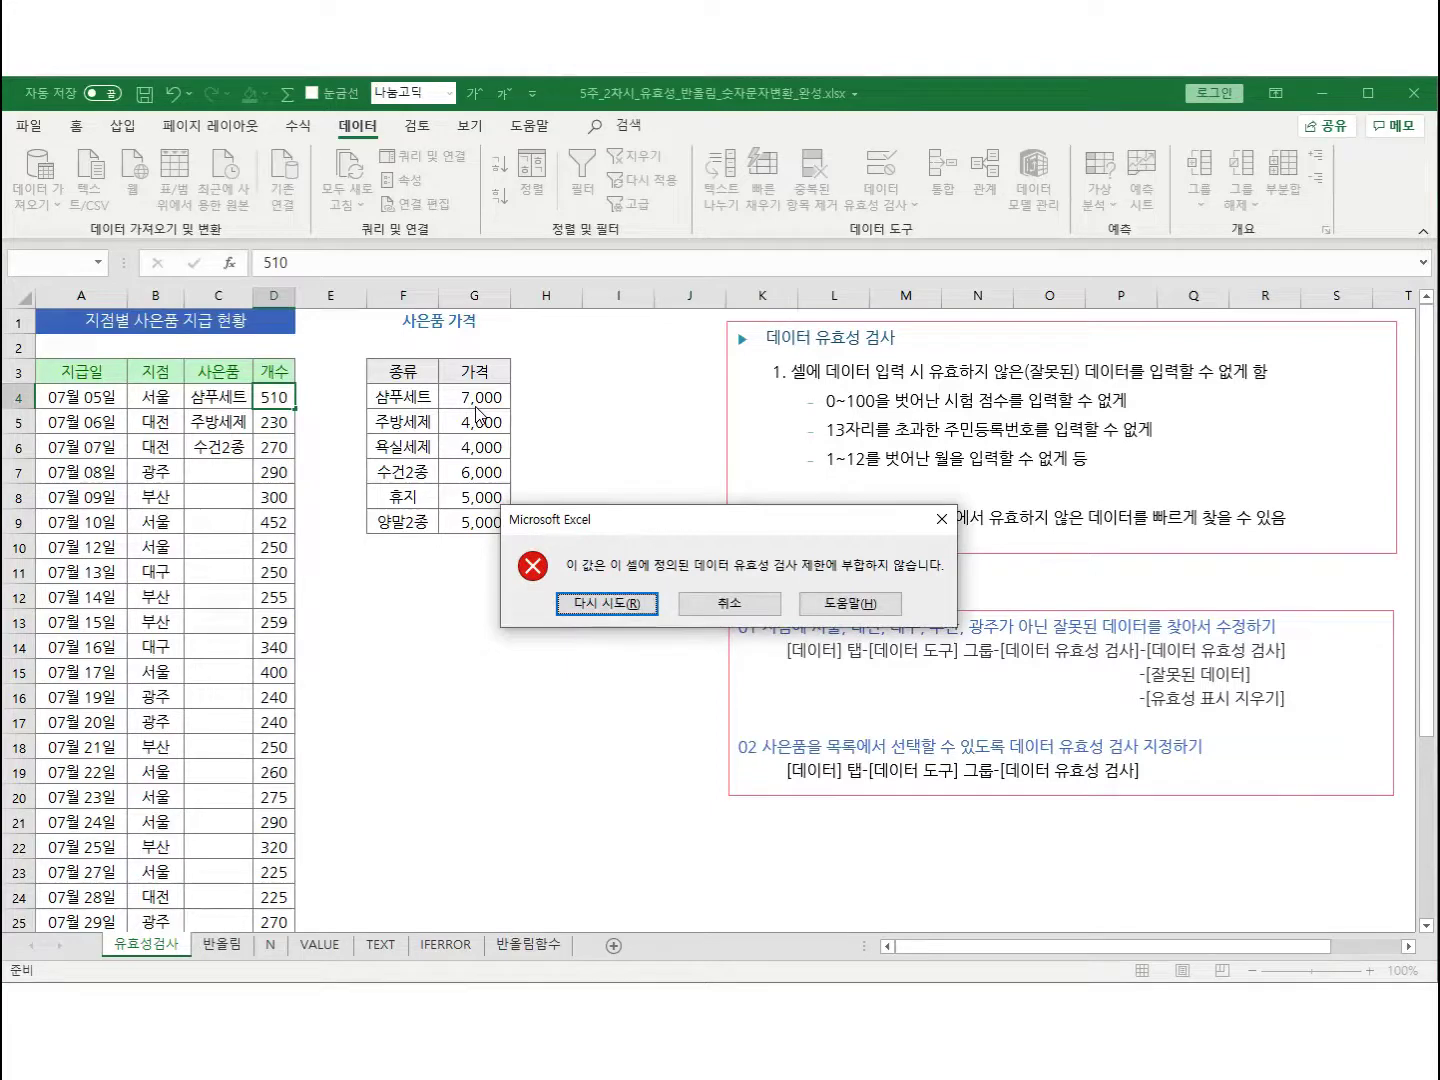
key("Escape")
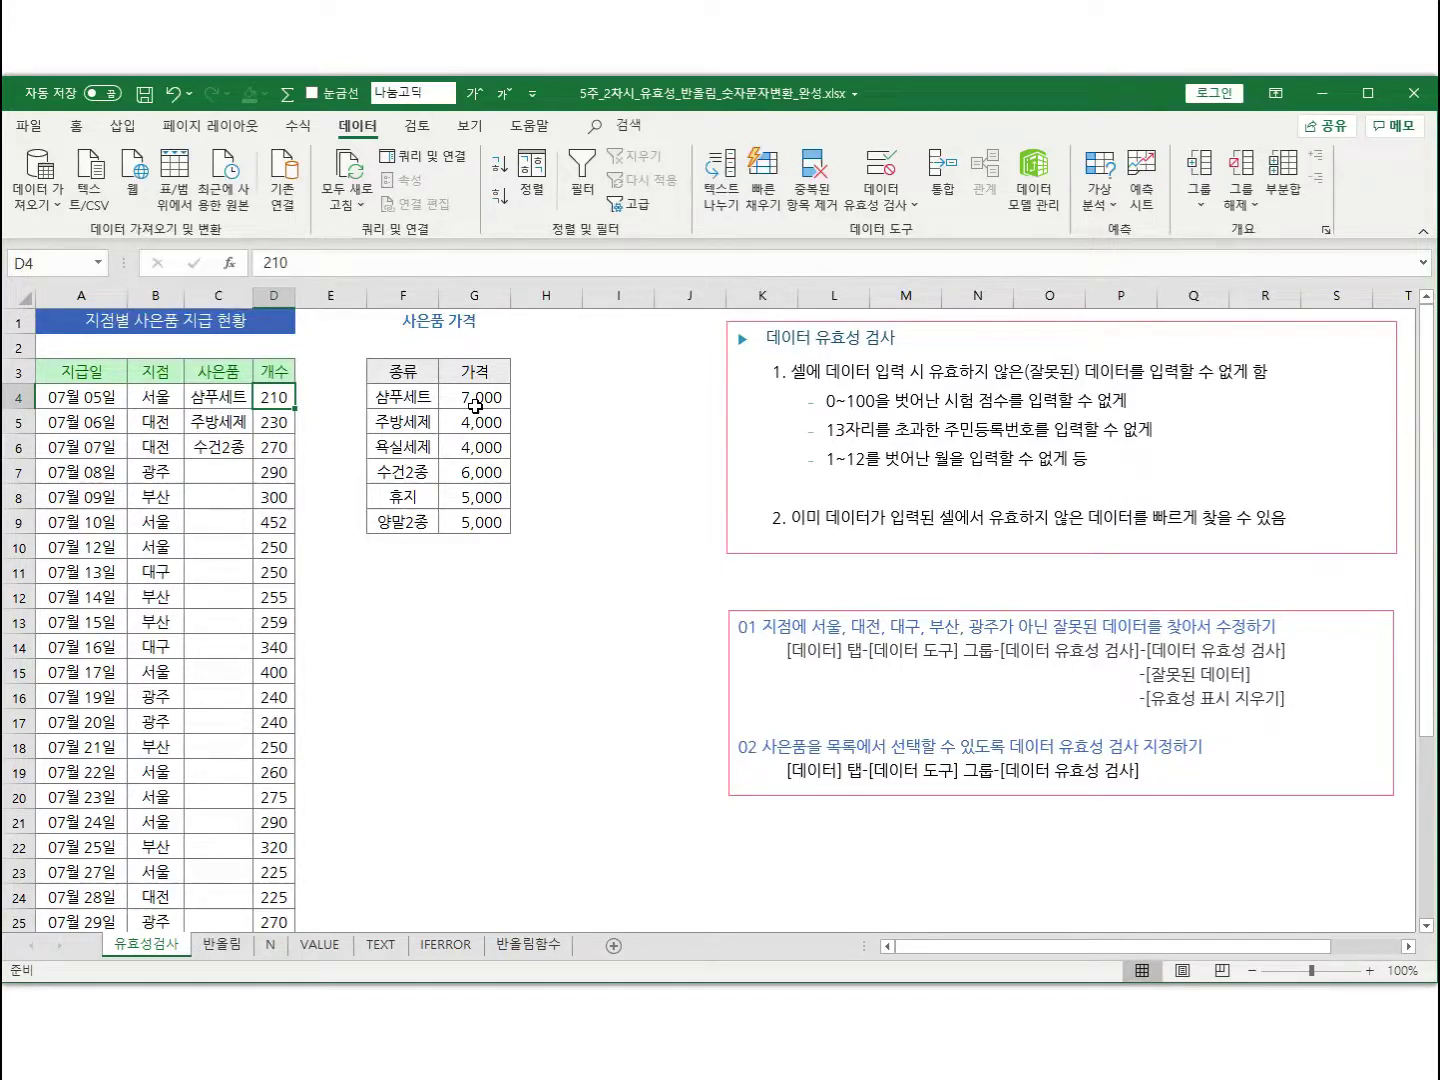
Add the label 최대개수 in cell F11 and enter the limit 1000 beside it in G11
left_click(391, 577)
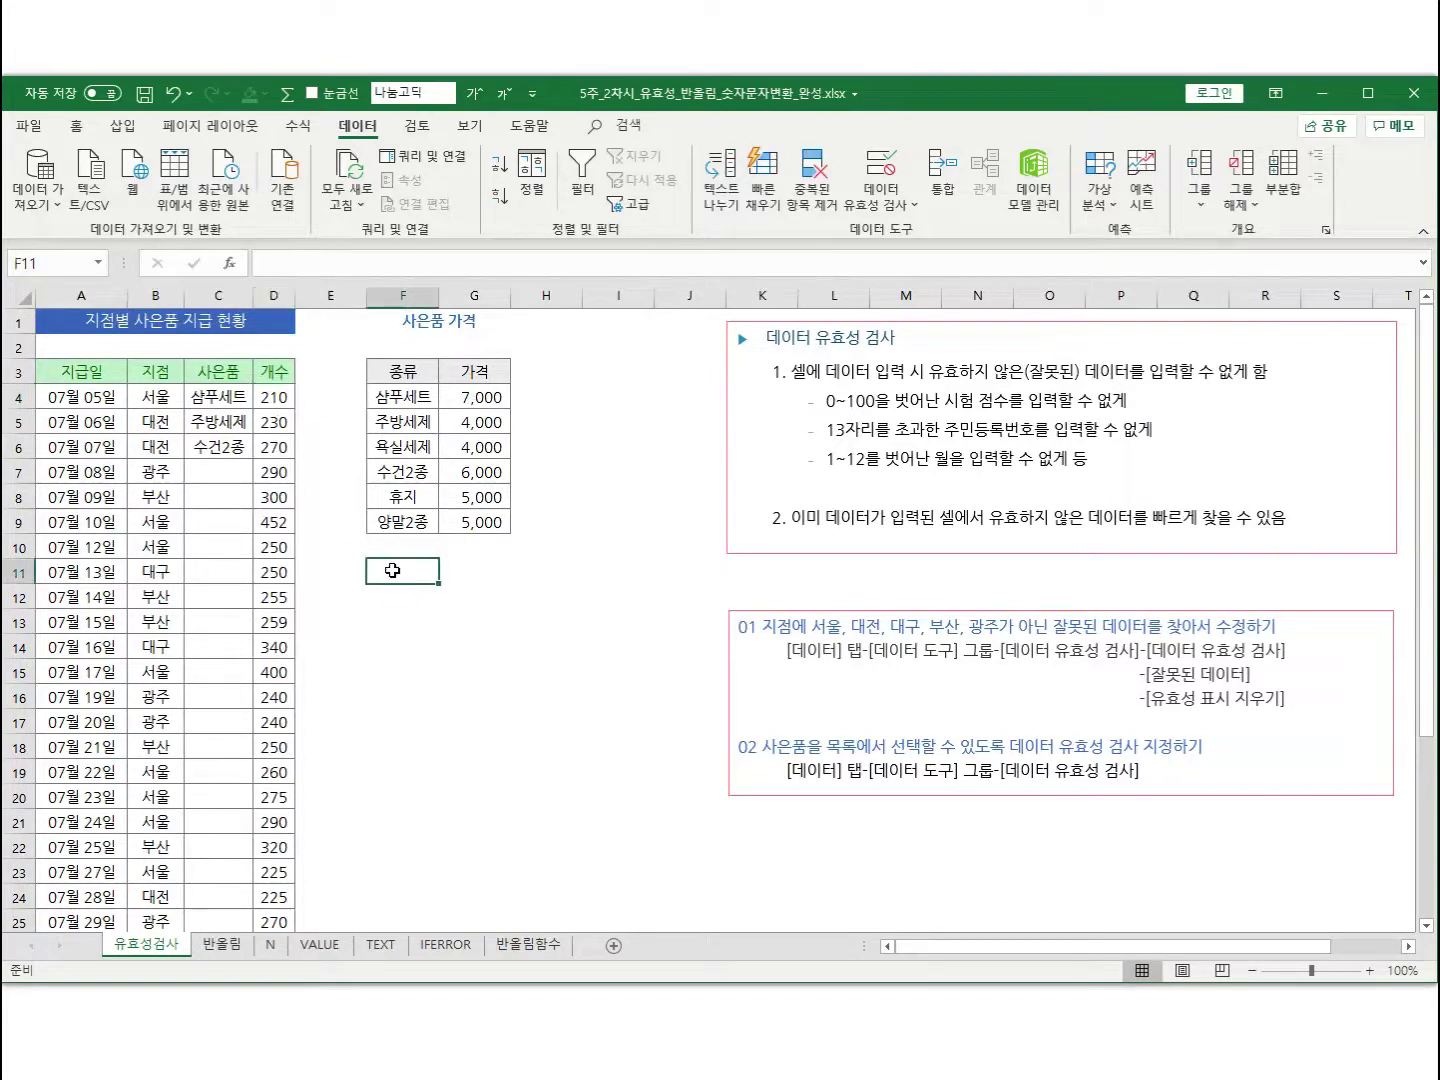
type("chl")
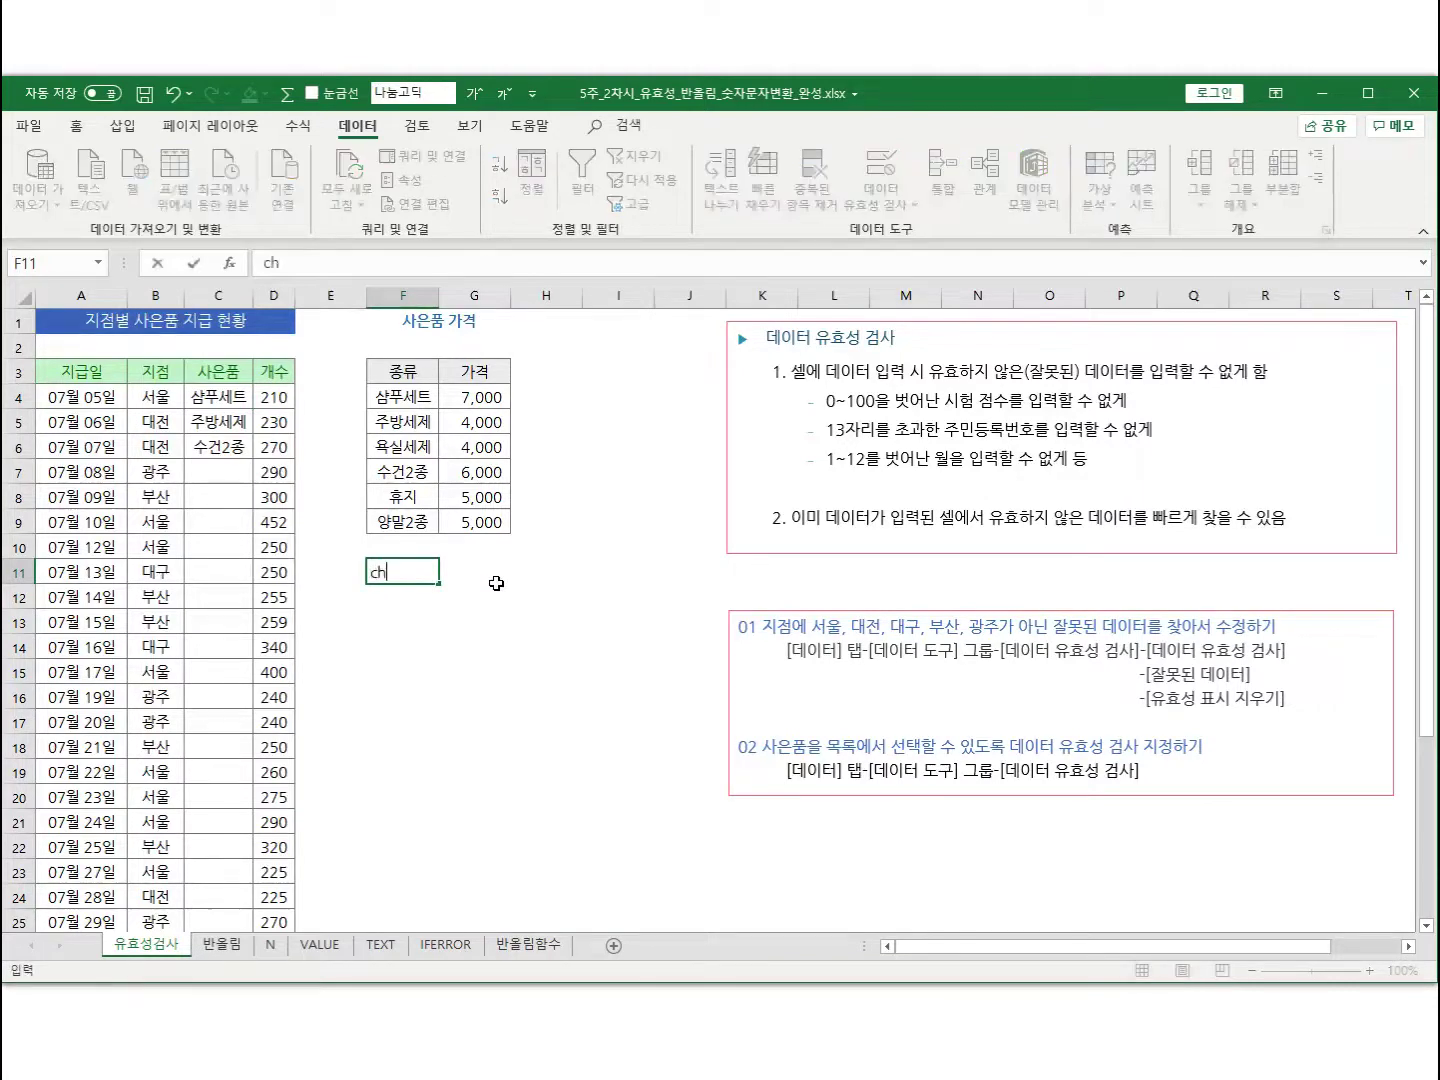
key("BackSpace")
key("BackSpace")
key("BackSpace")
type("최대개수")
left_click(496, 582)
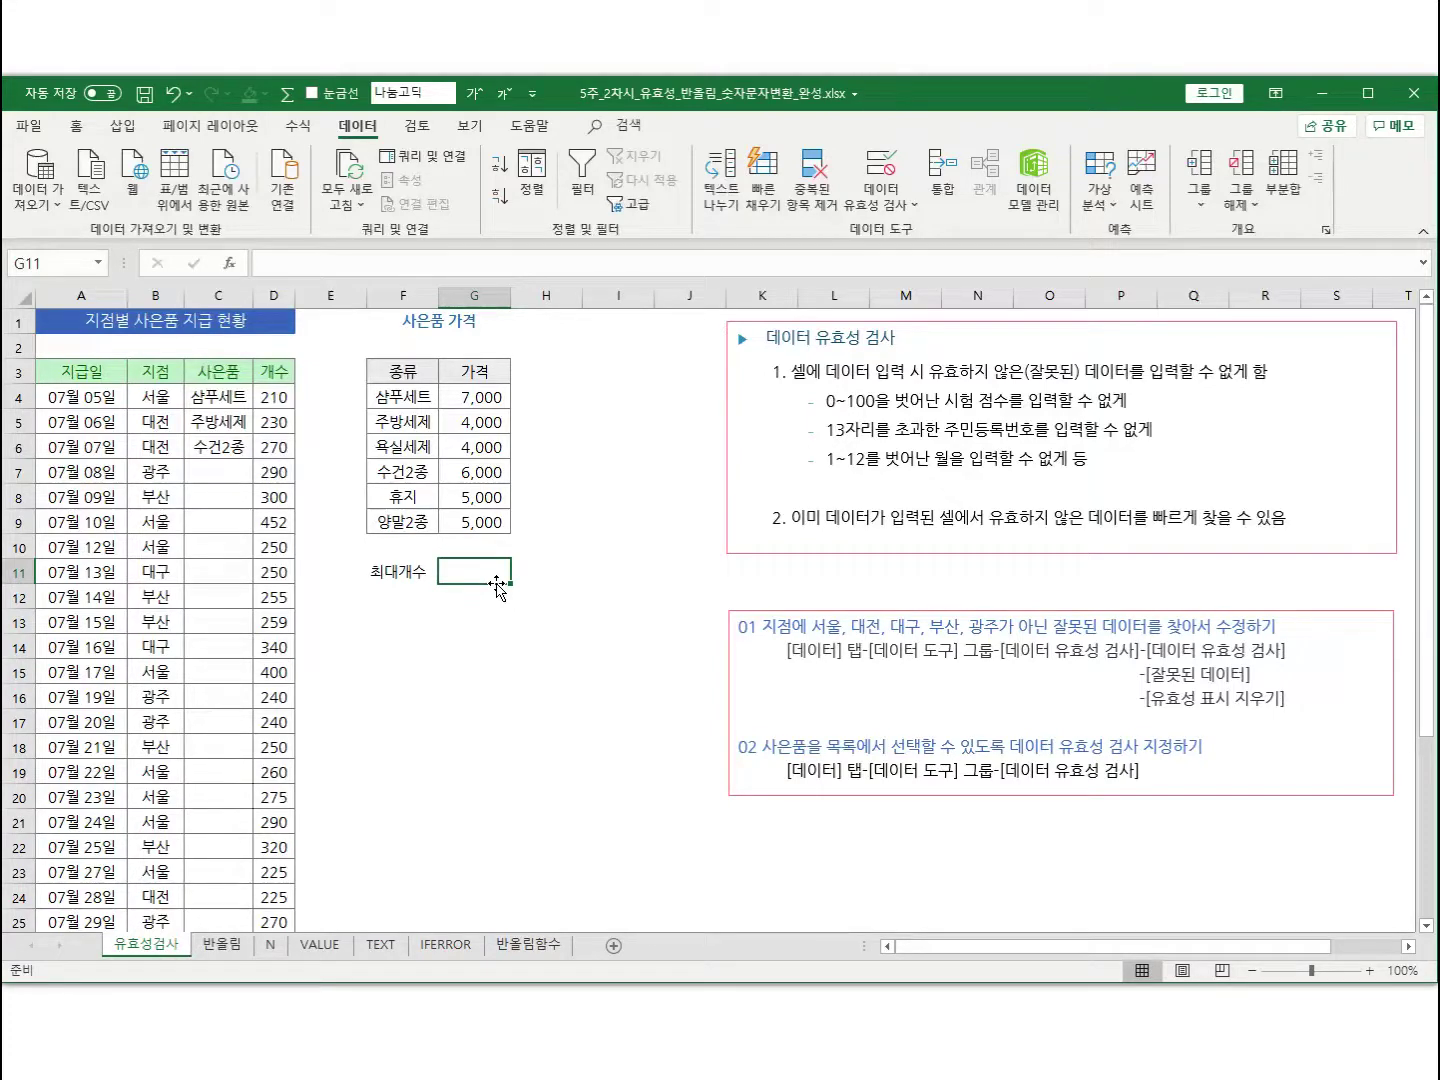
type("1000")
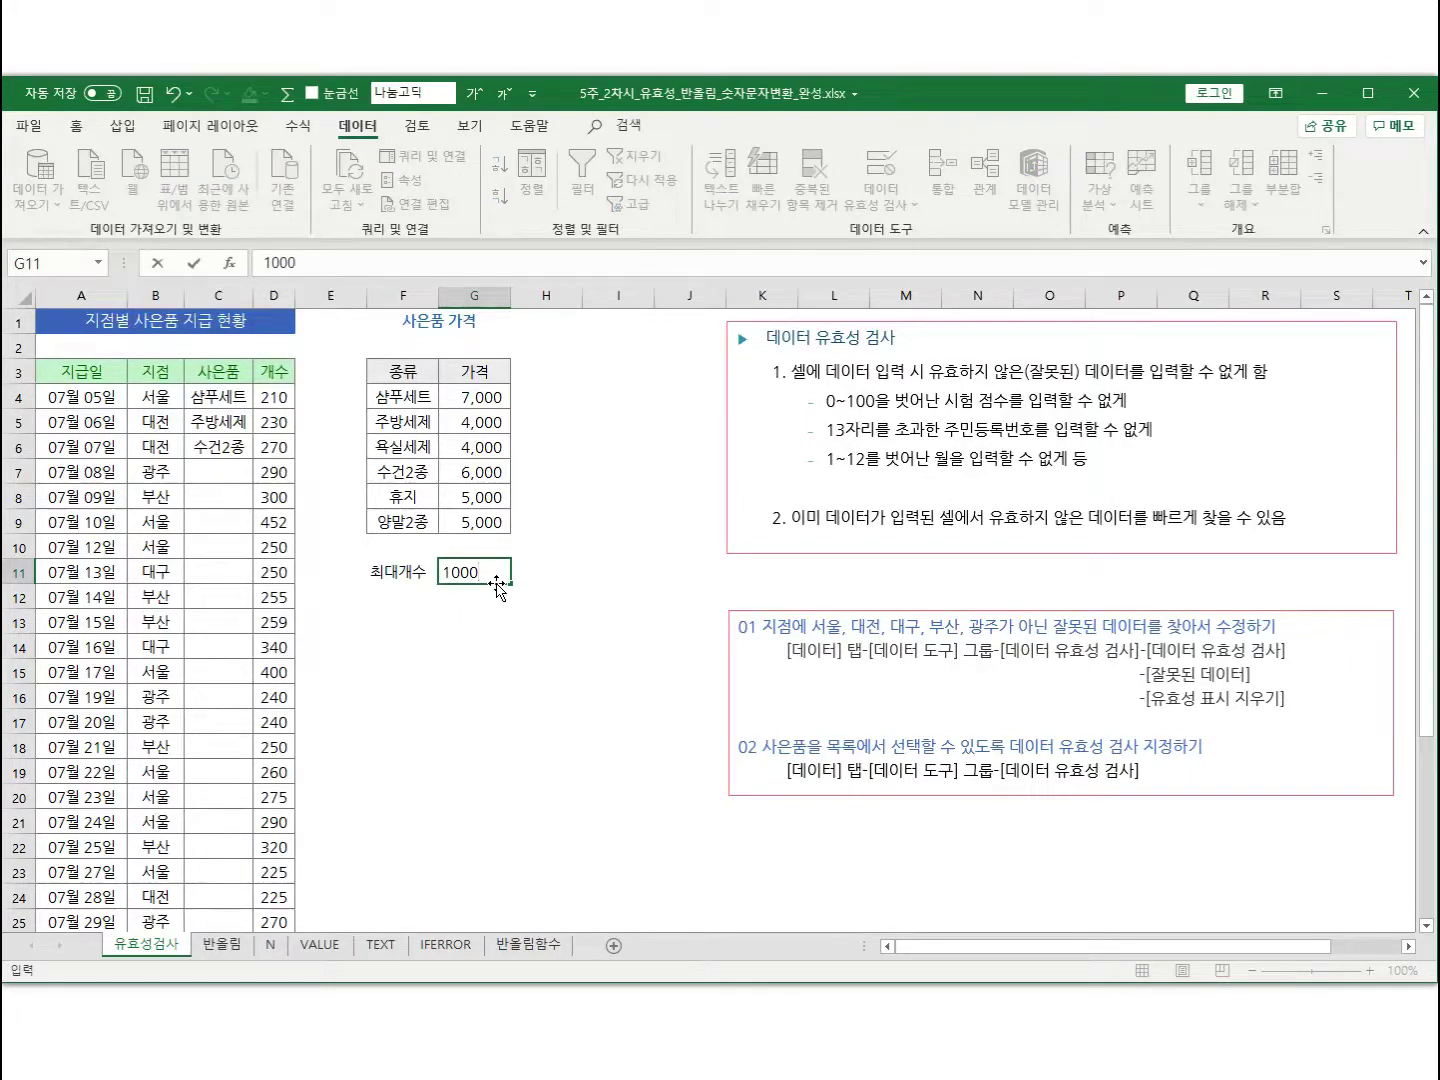
left_click(484, 616)
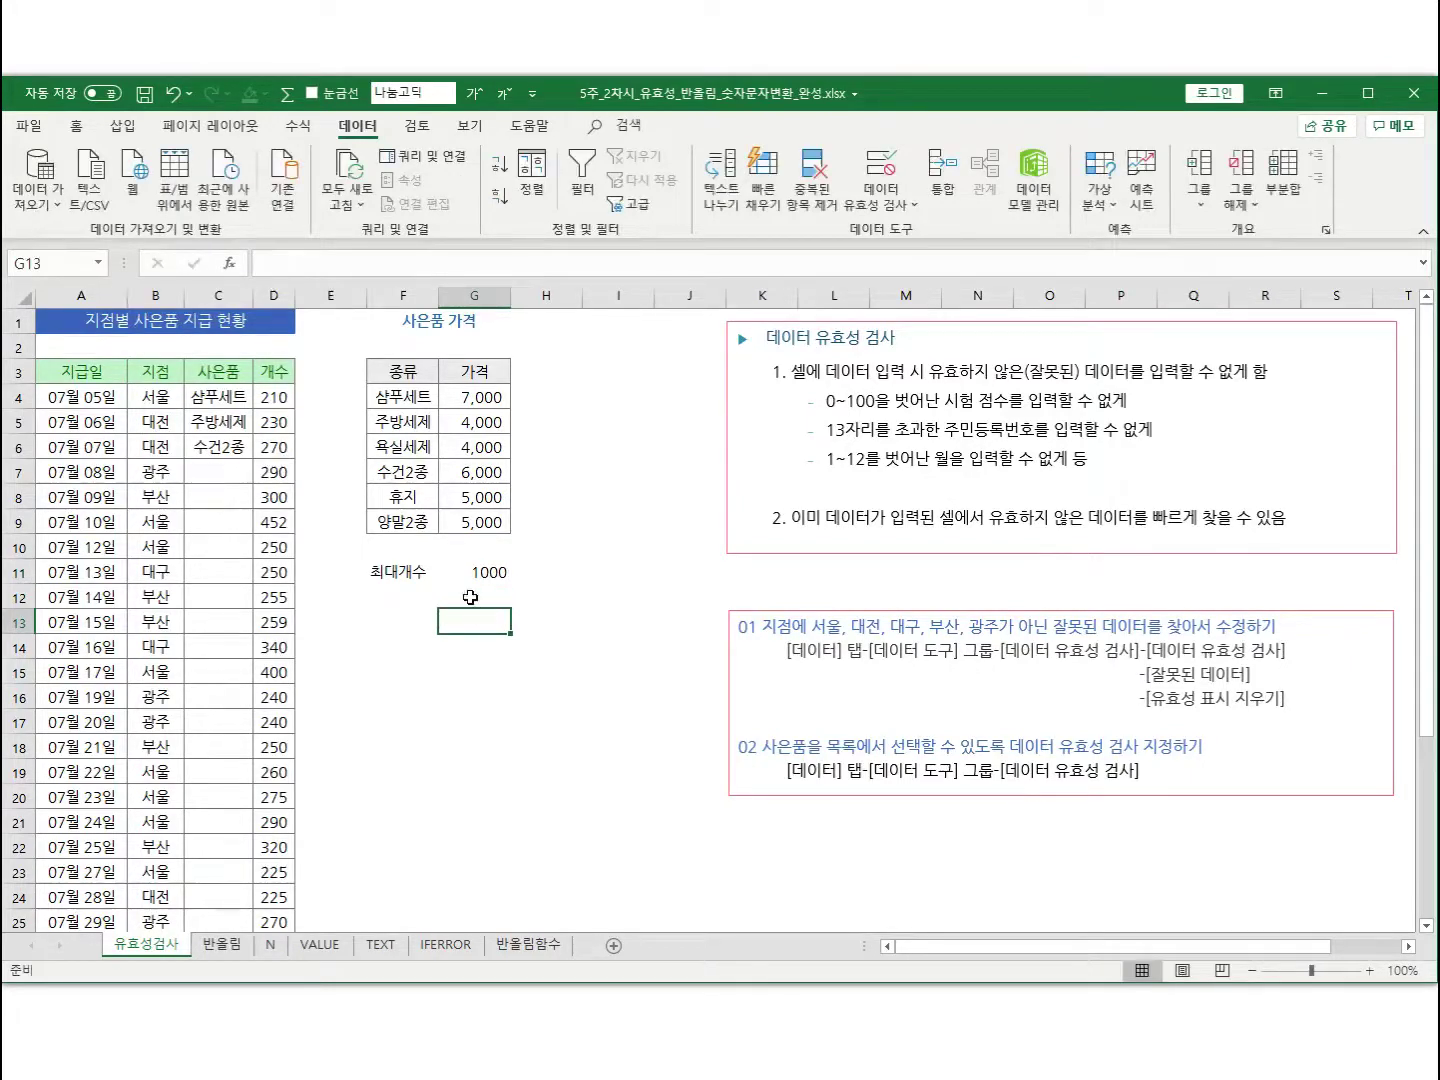
left_click(483, 571)
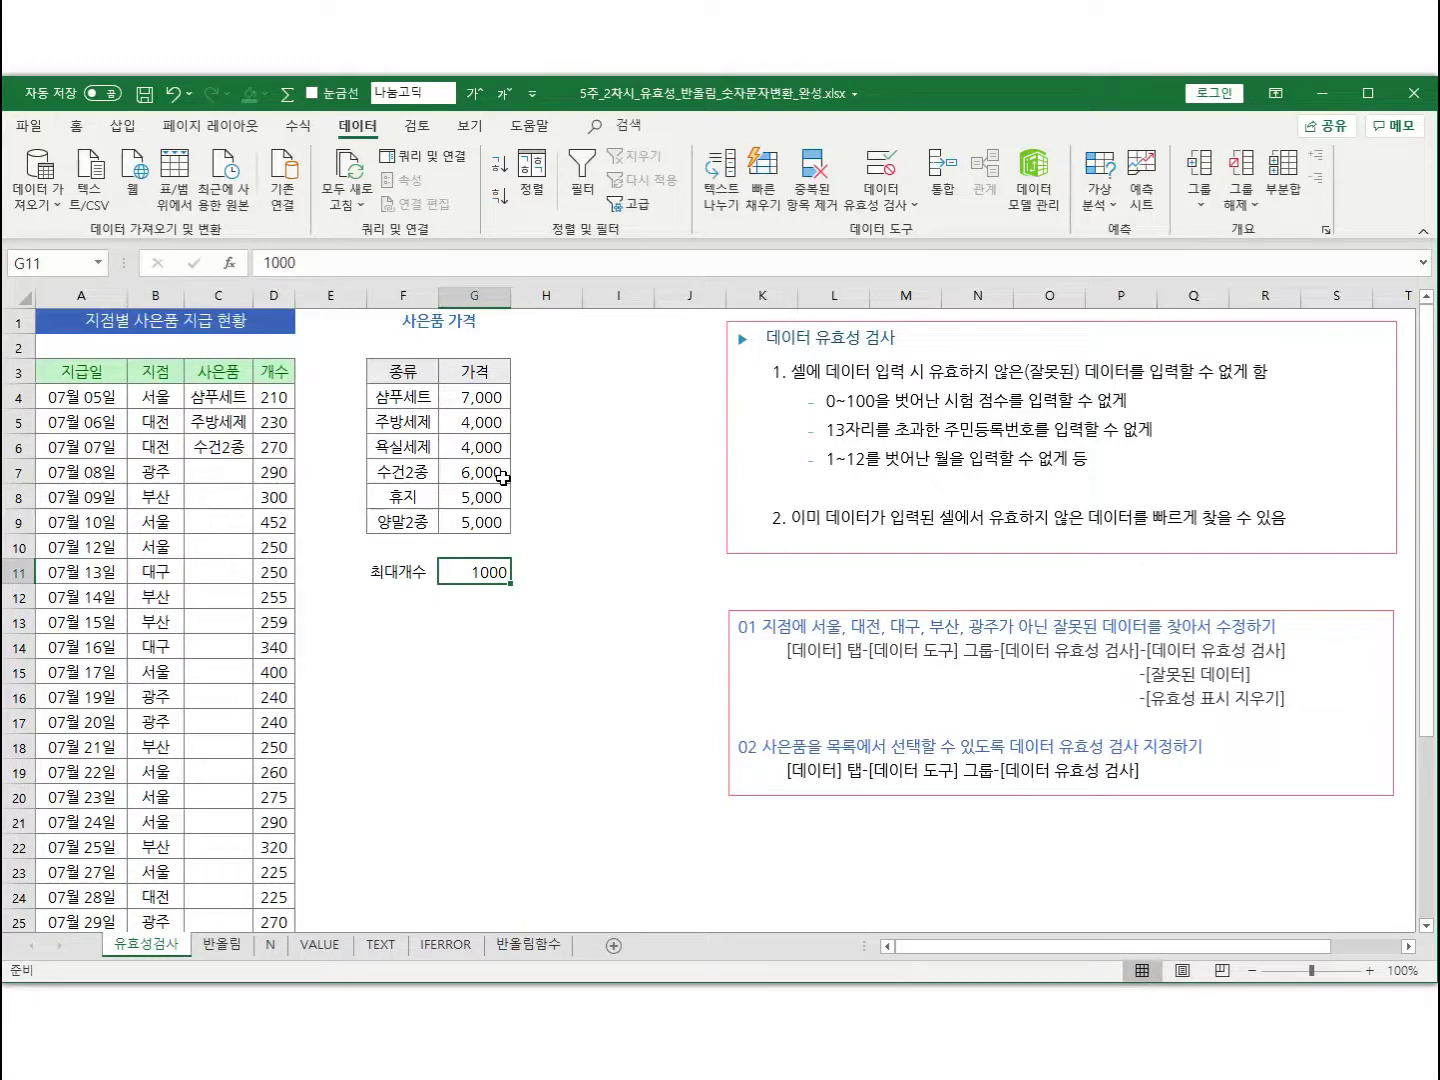
Change the custom validation formula of the 개수 cells D4:D33 to = D4 <= G11
left_click(272, 396)
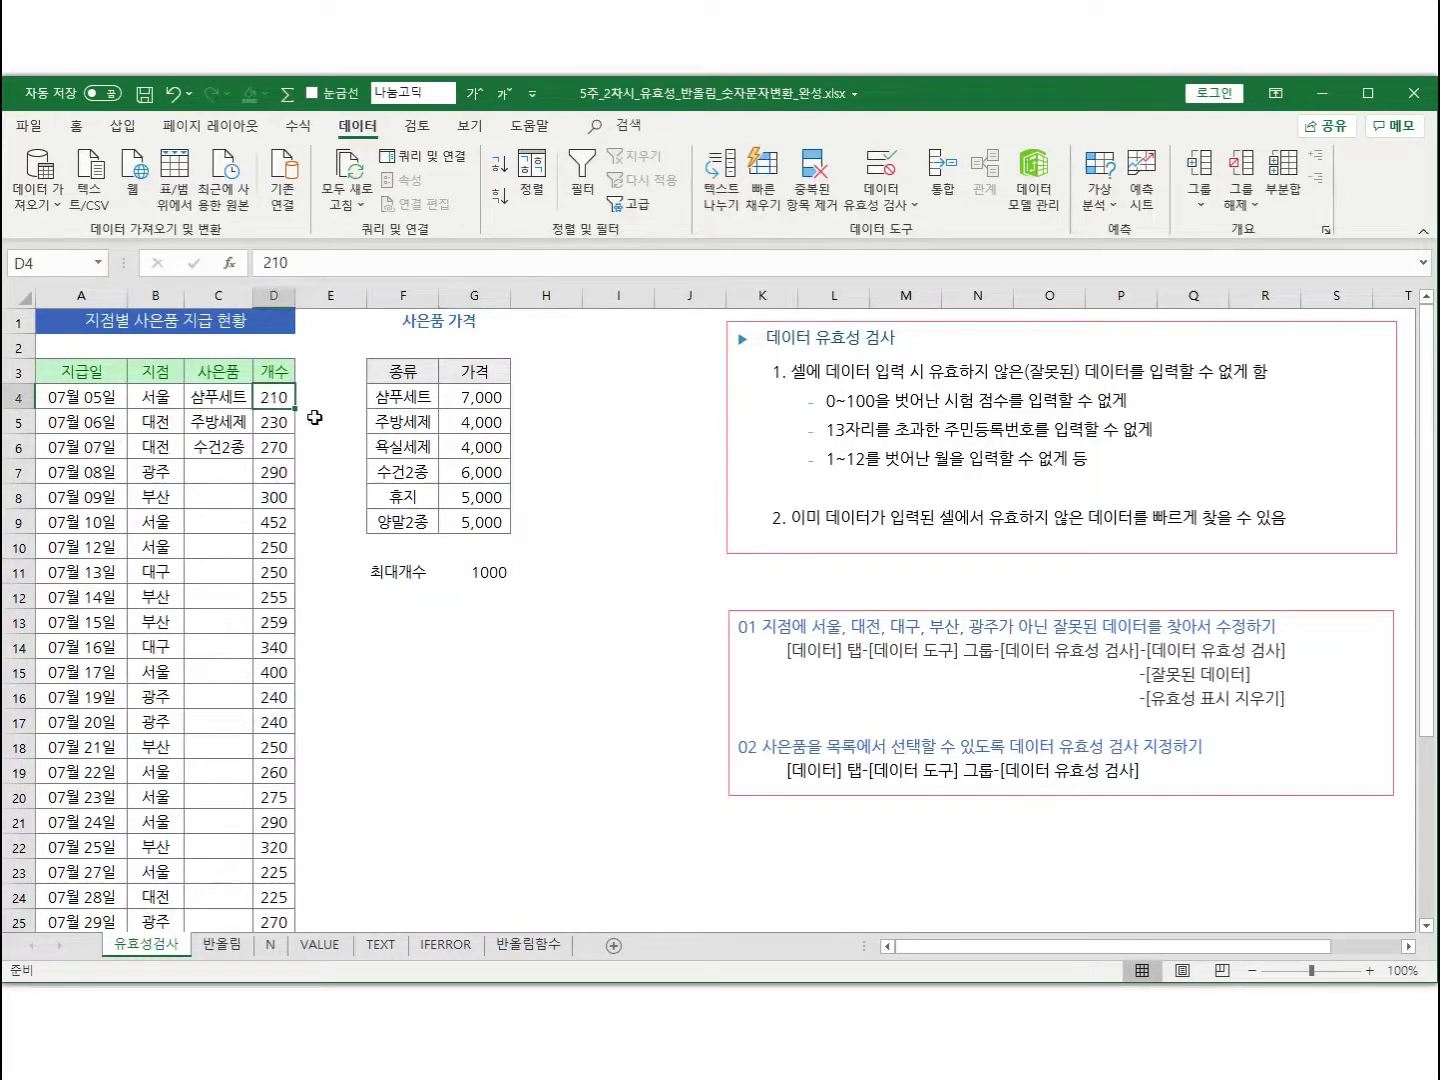
scroll(320, 466, "down", 7)
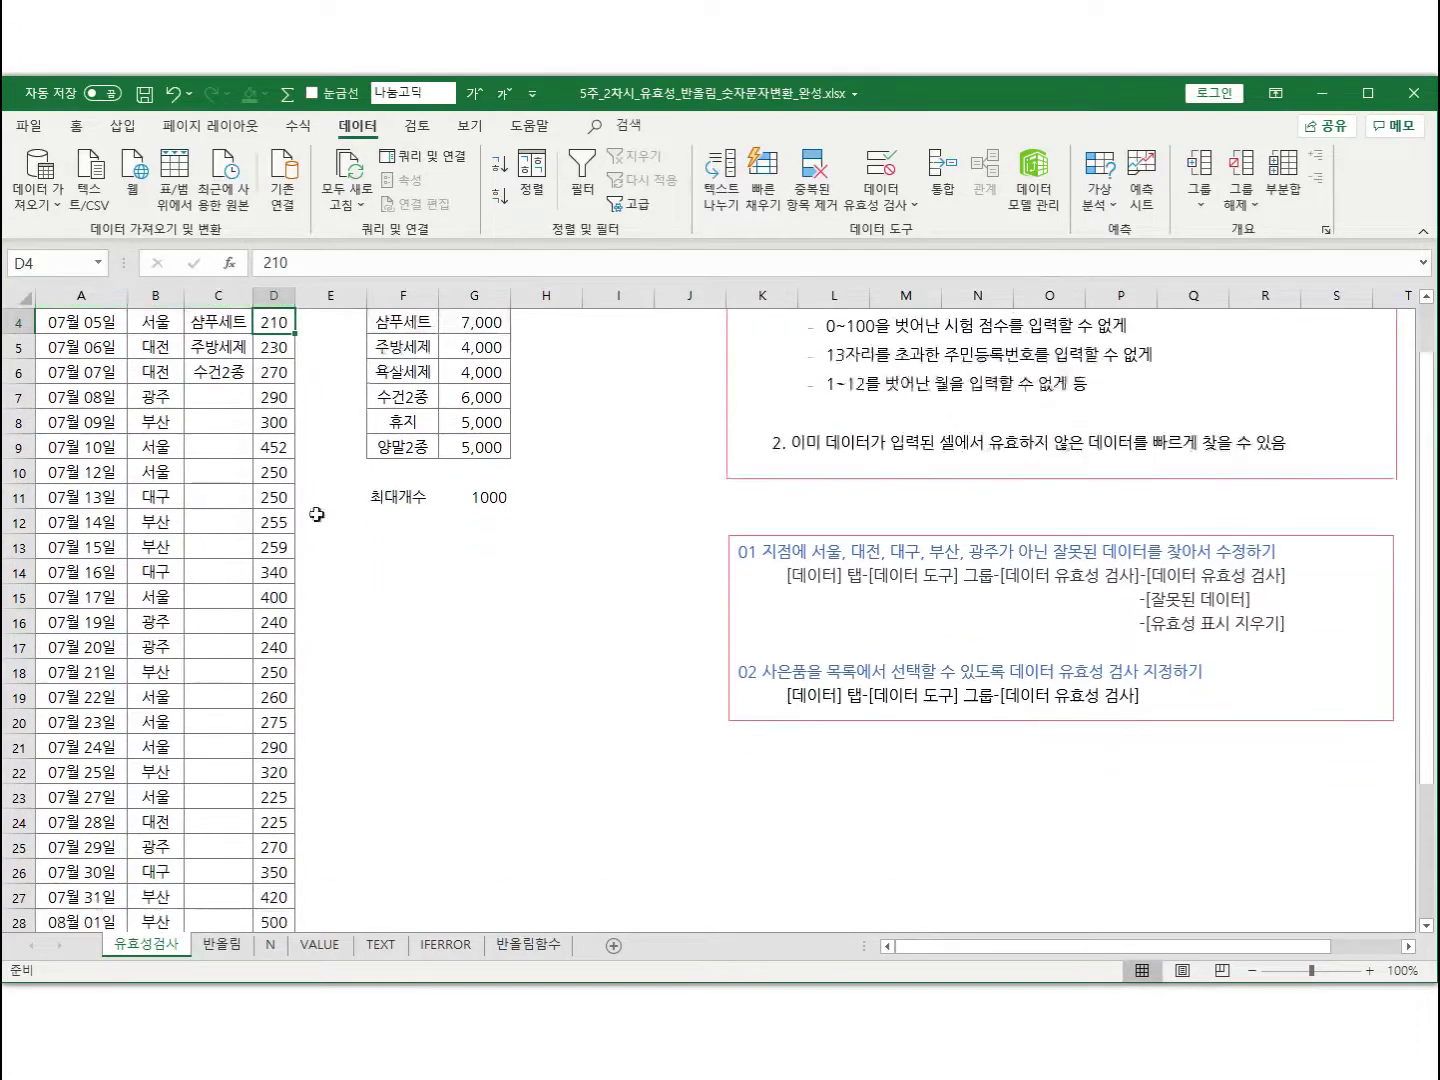
left_click(288, 606, "shift")
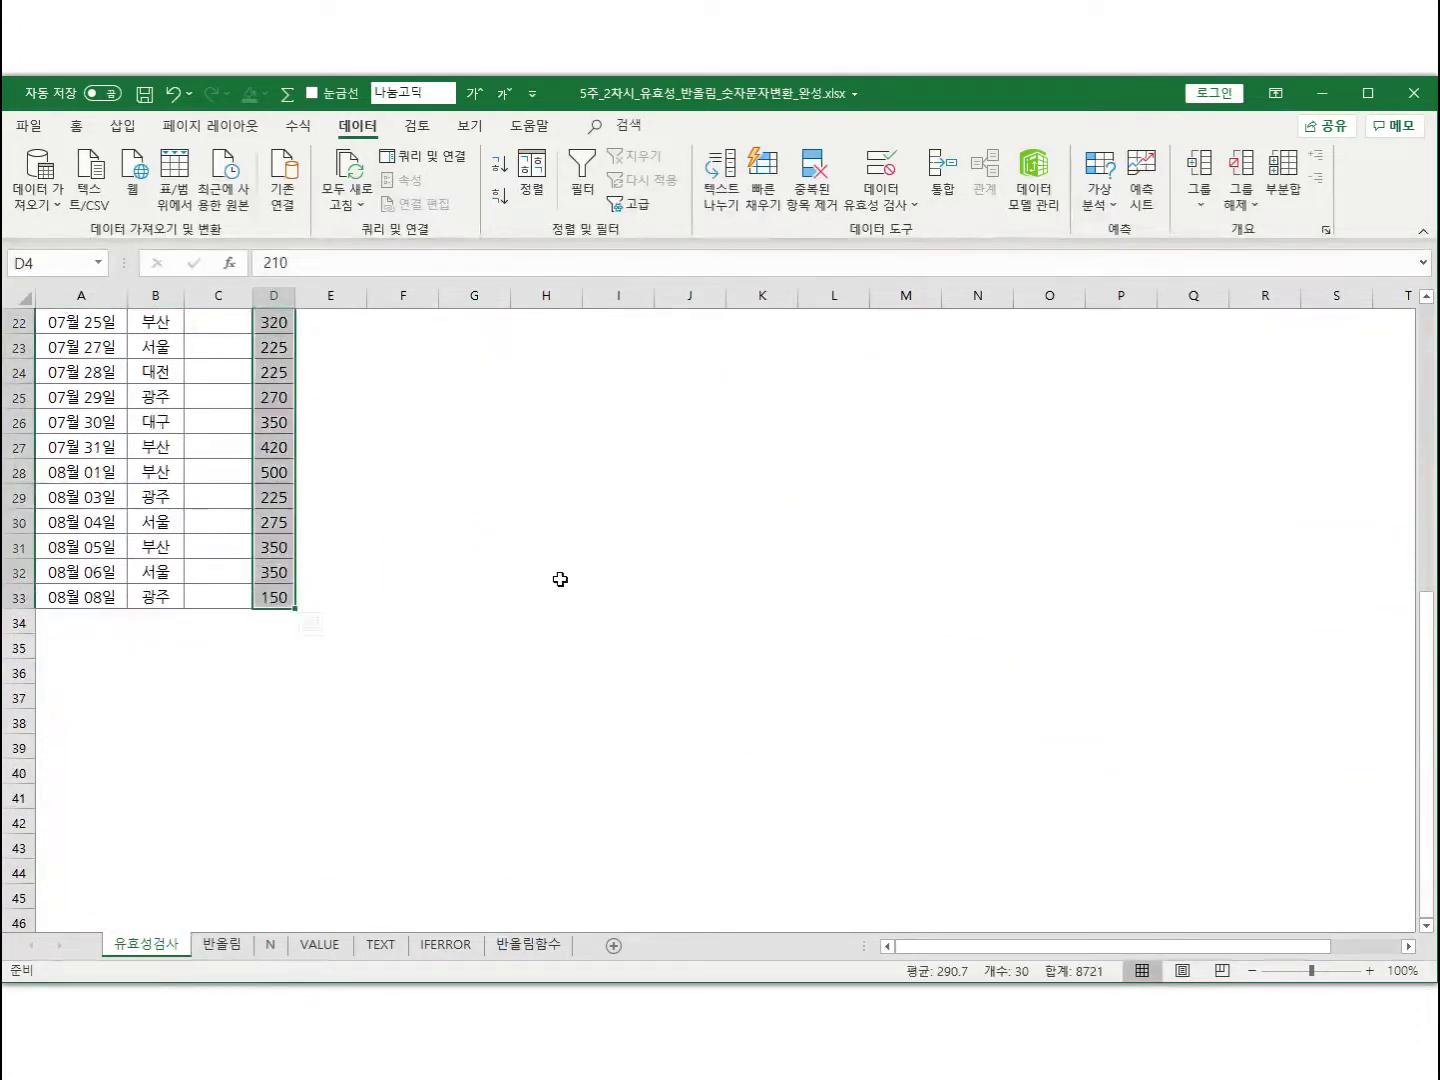
scroll(559, 579, "up", 7)
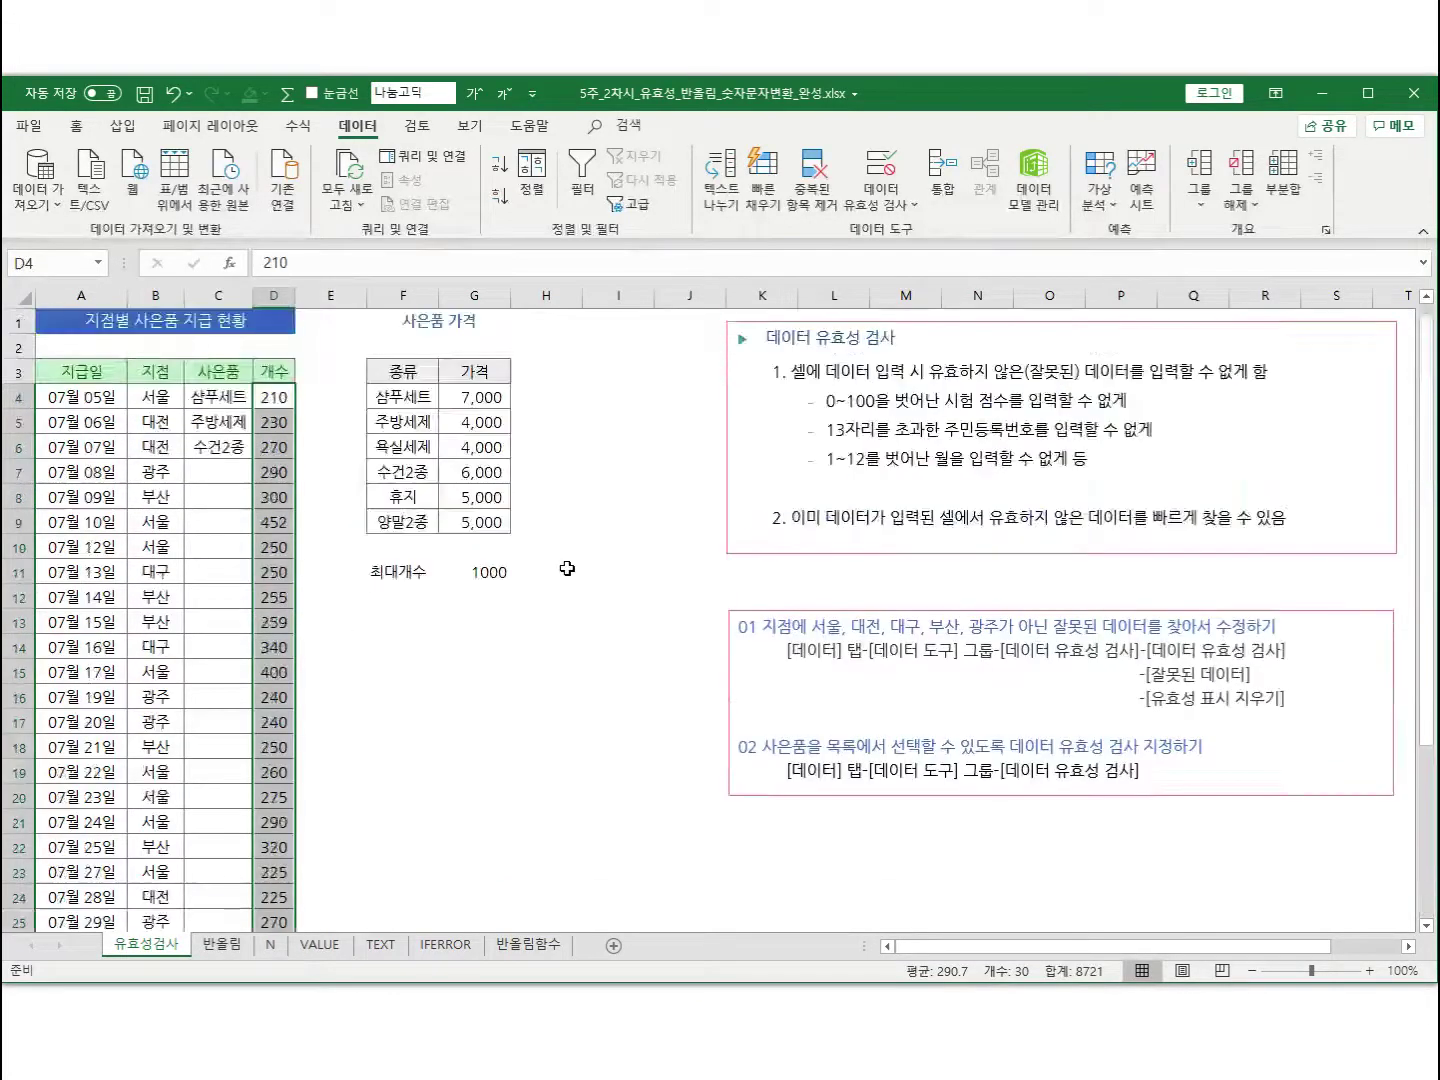
left_click(906, 206)
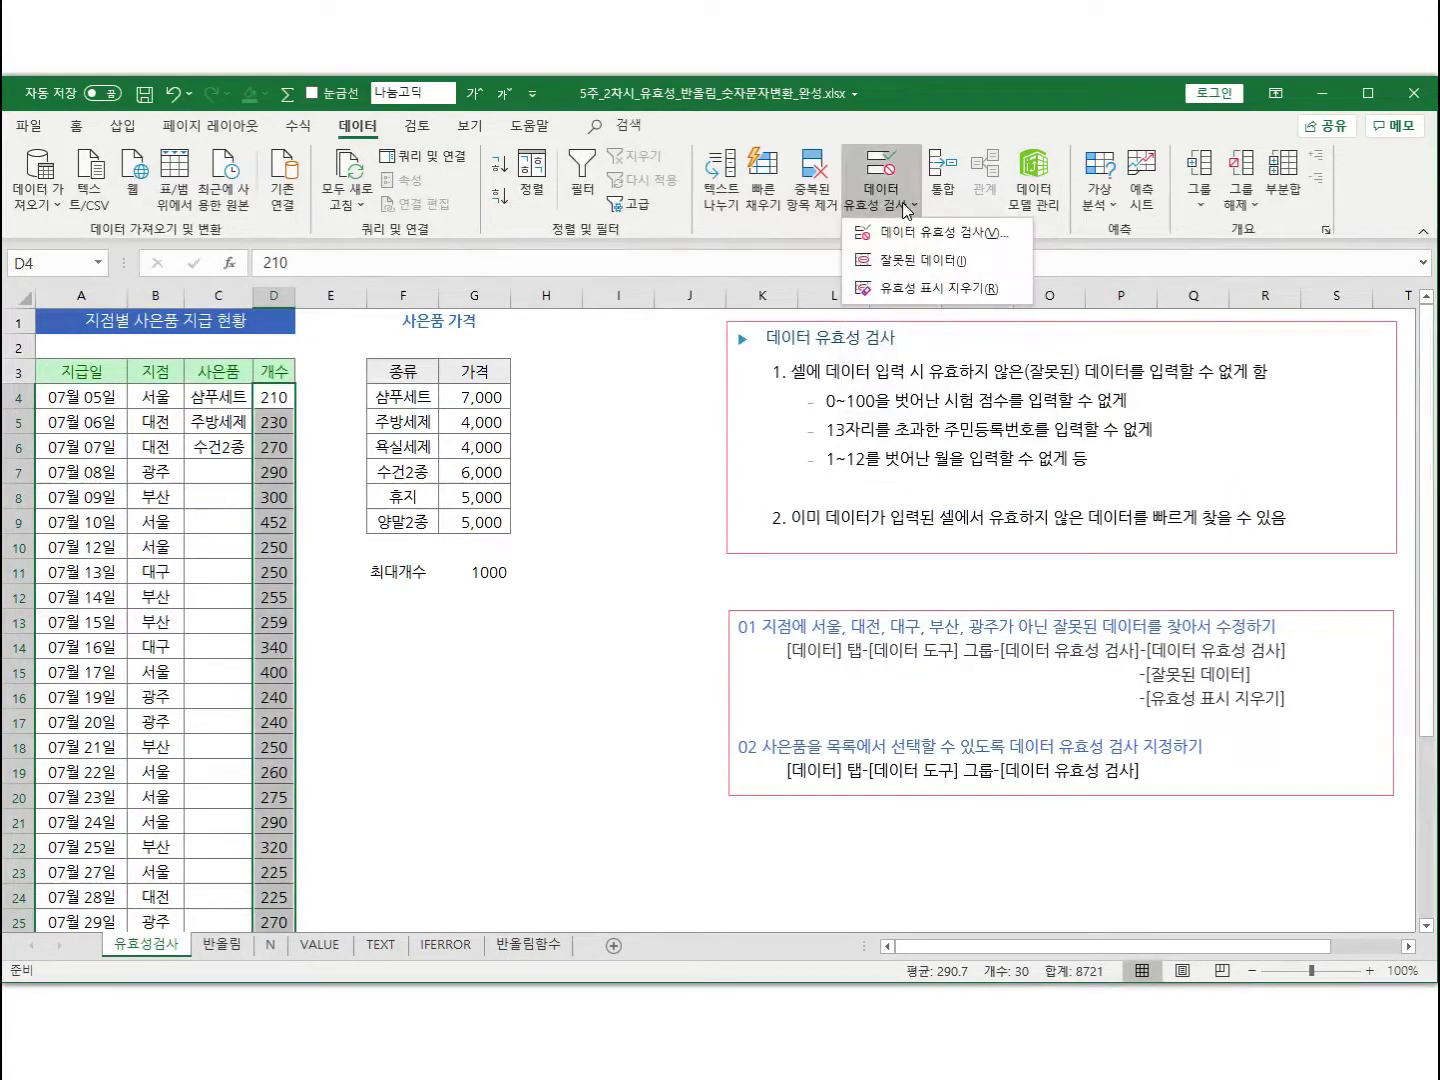
left_click(904, 232)
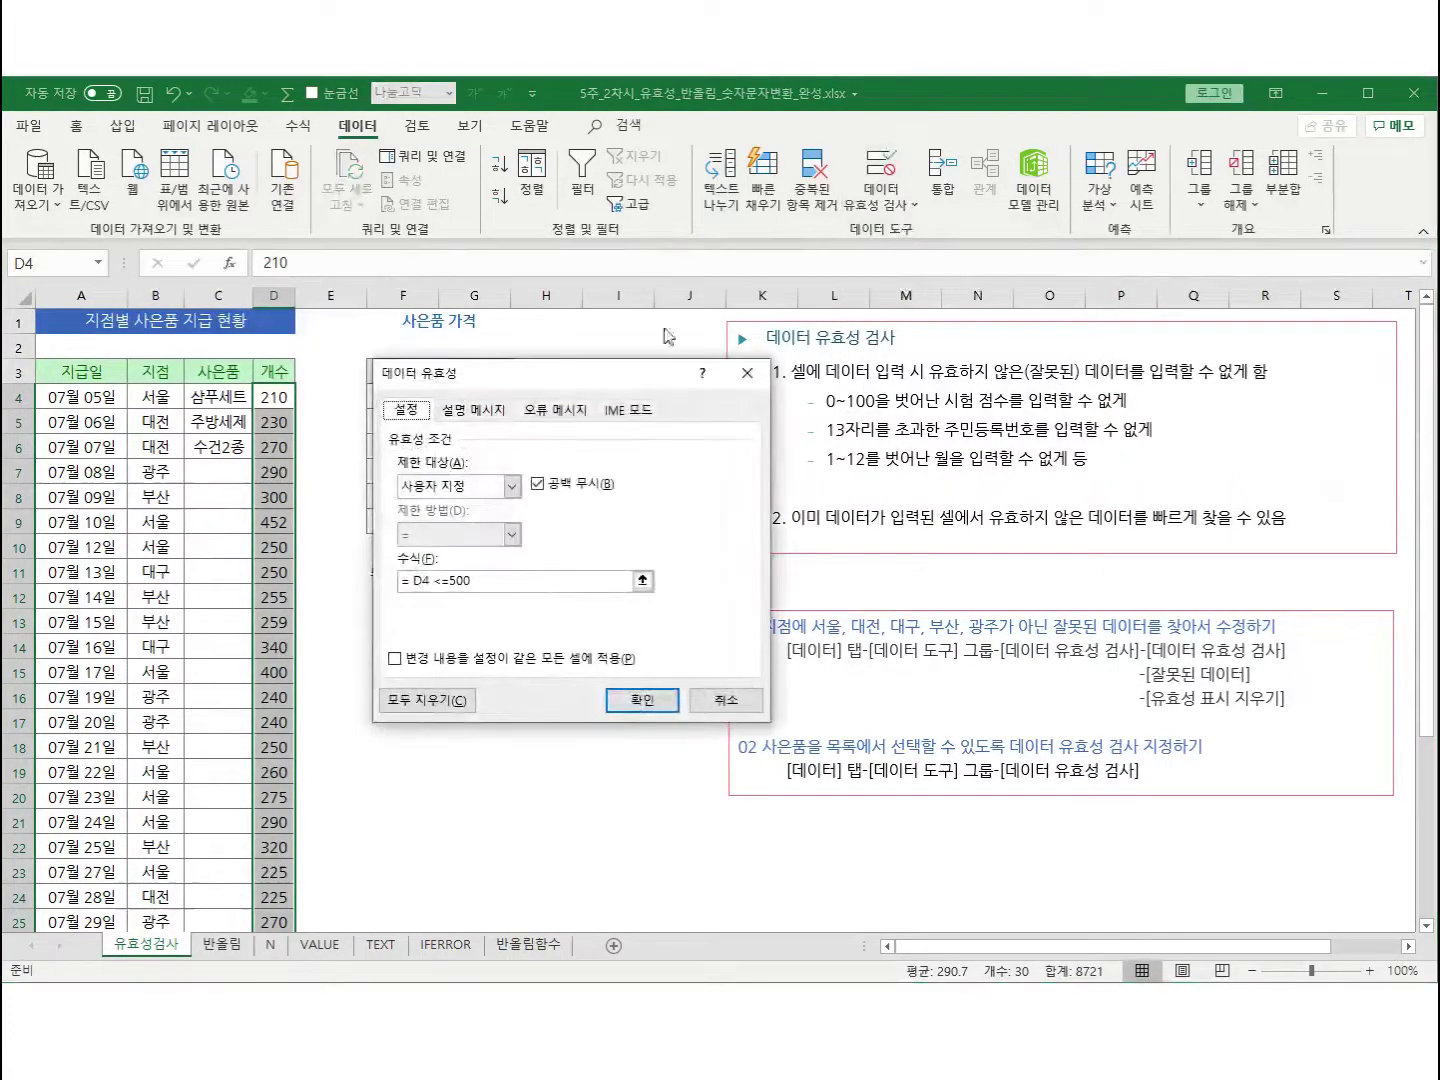
left_click_drag(564, 380, 721, 281)
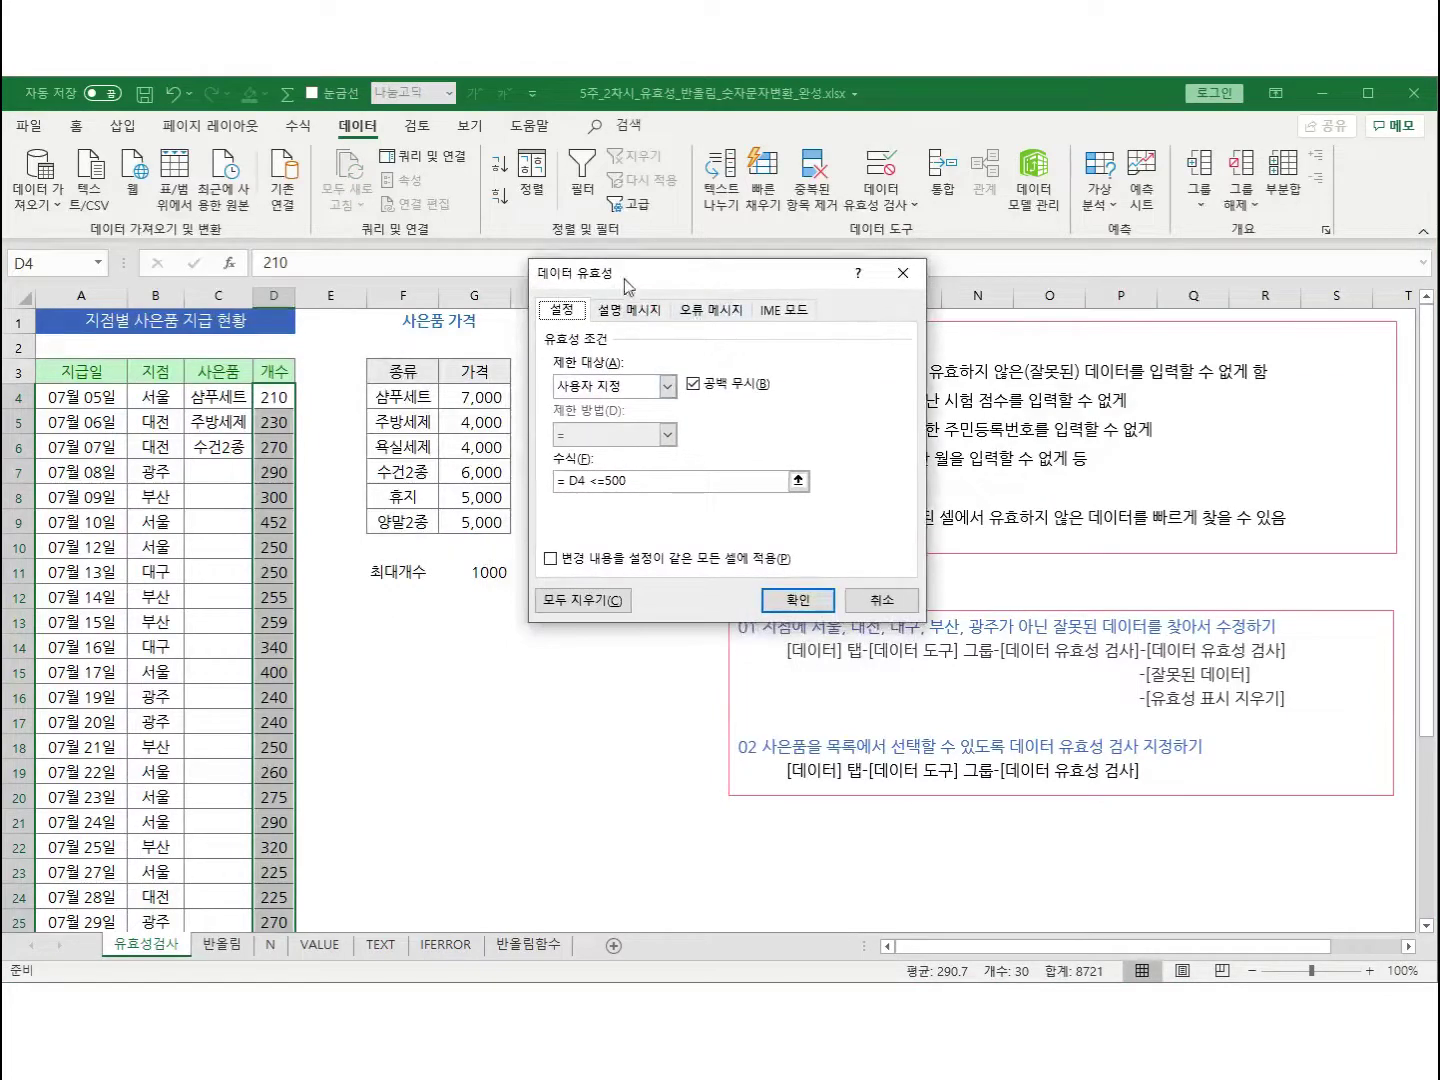
left_click_drag(625, 278, 632, 277)
left_click(617, 481)
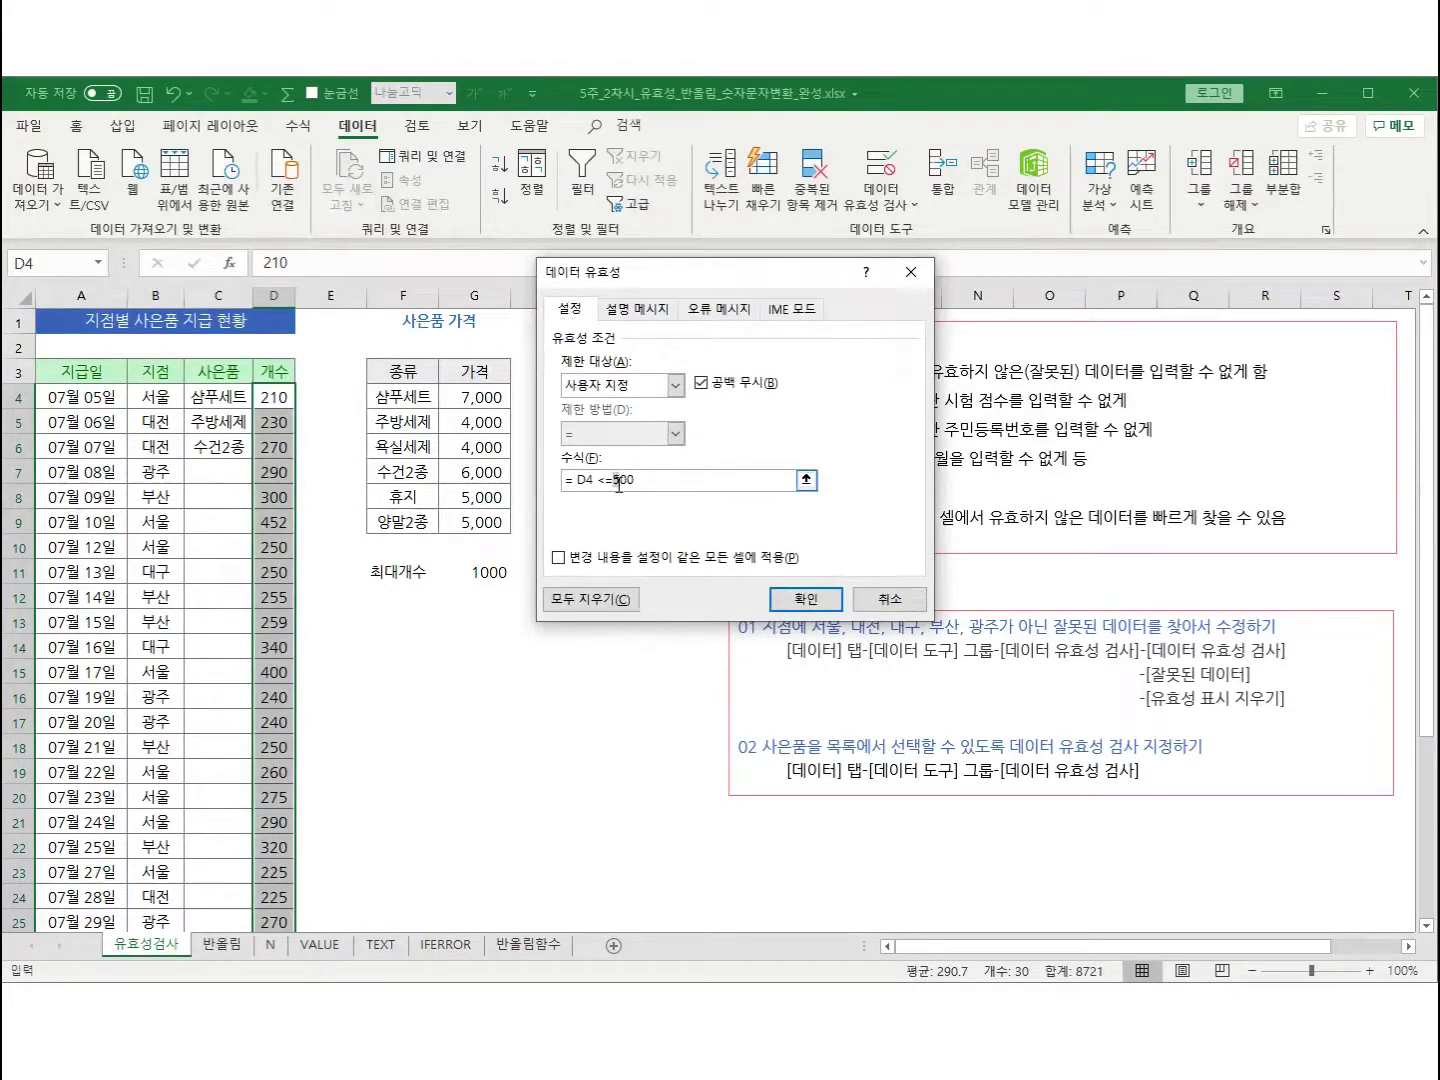
left_click_drag(614, 481, 679, 481)
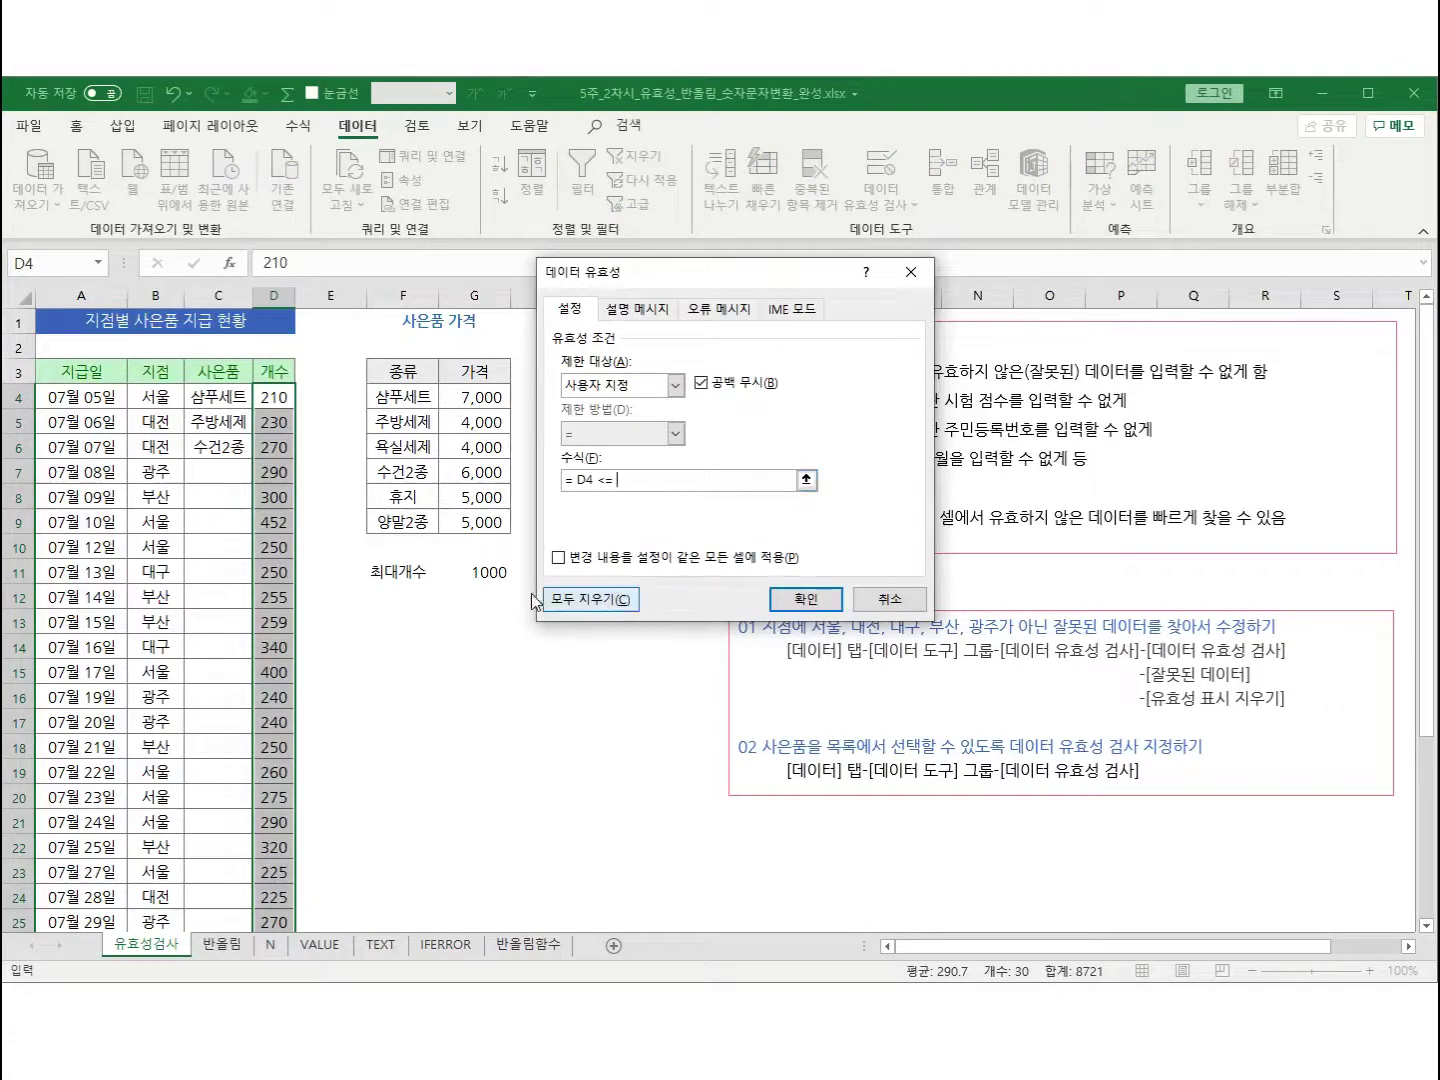
left_click(486, 577)
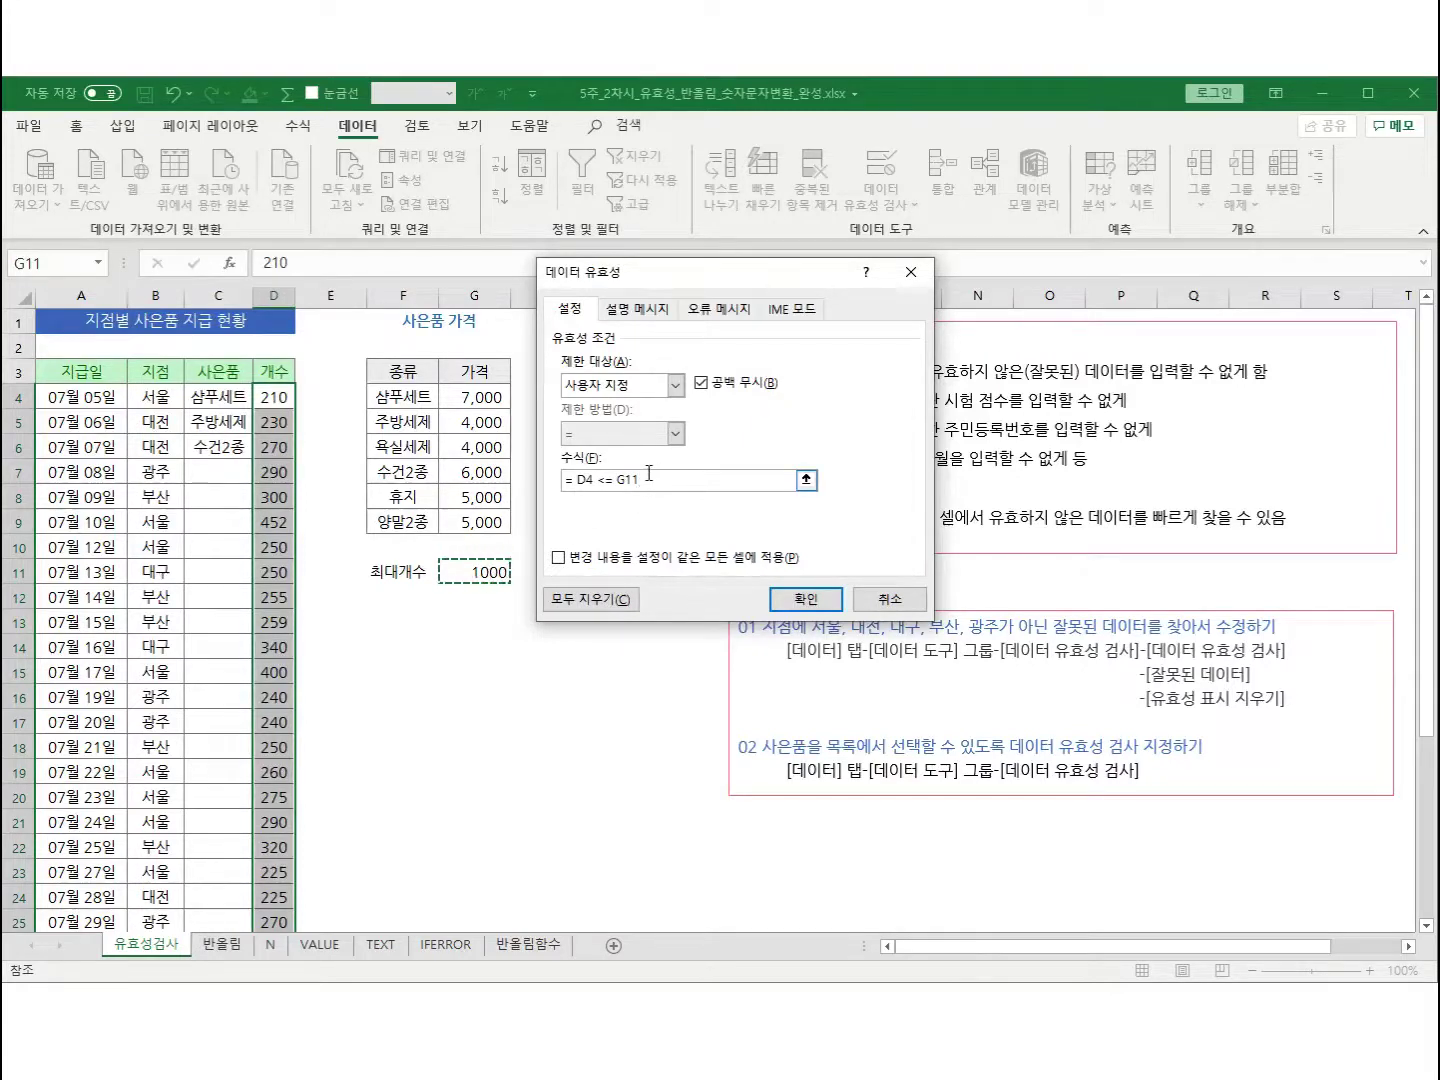
Make the G11 reference in the validation formula absolute and apply the rule to the 개수 cells
left_click_drag(655, 480, 571, 477)
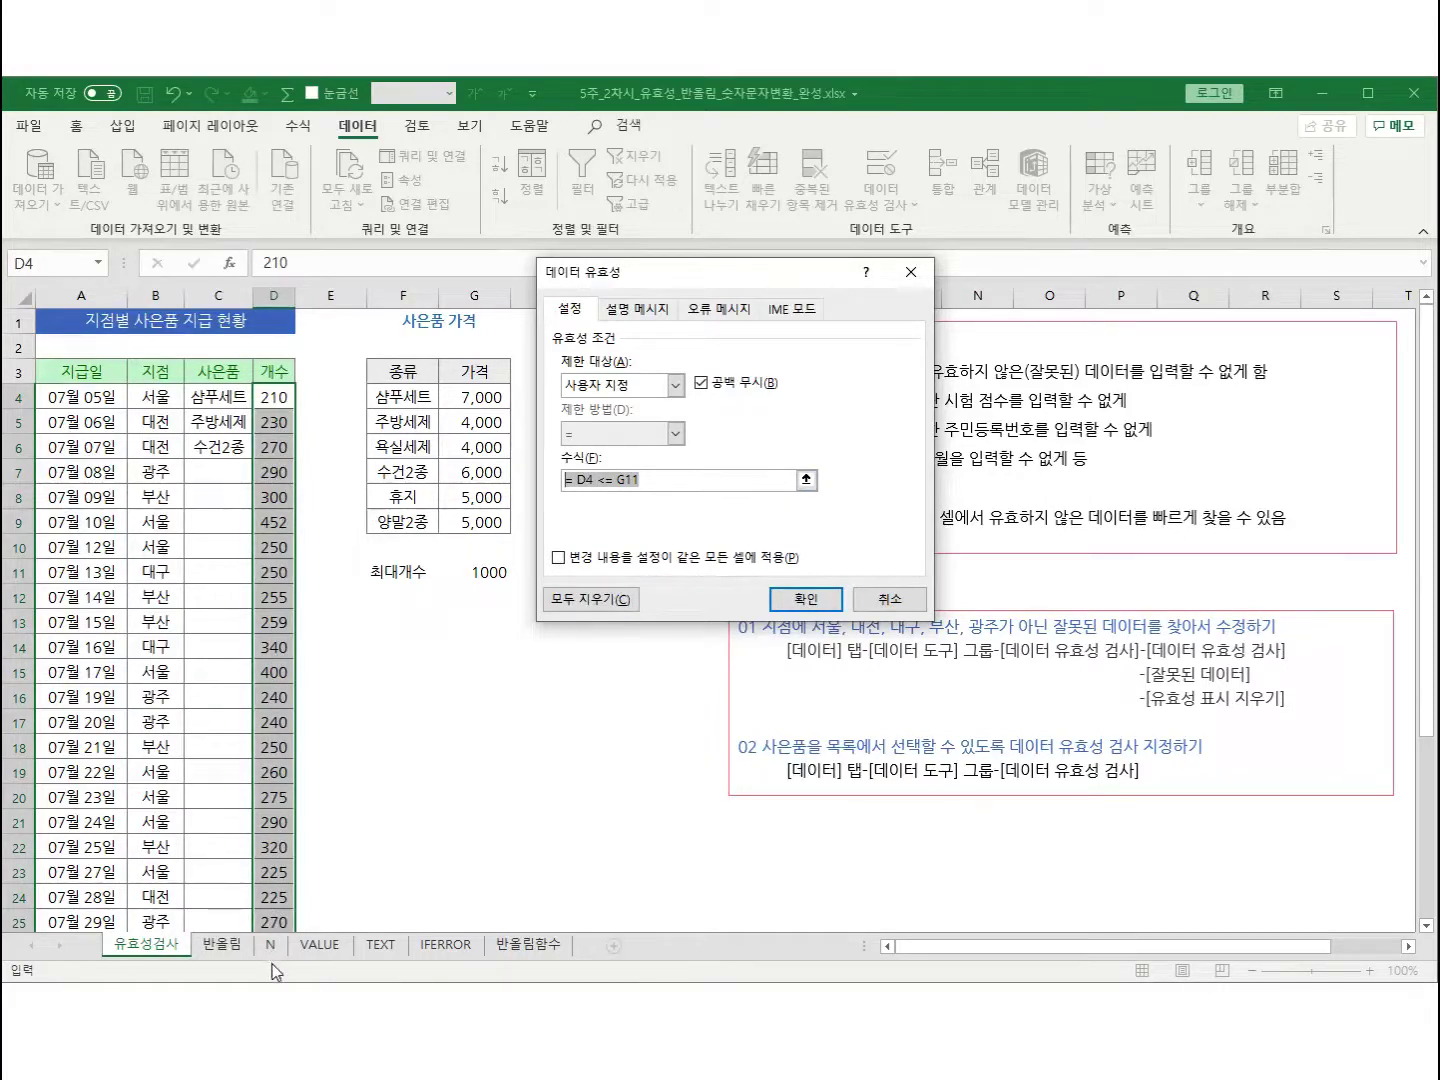
left_click(599, 481)
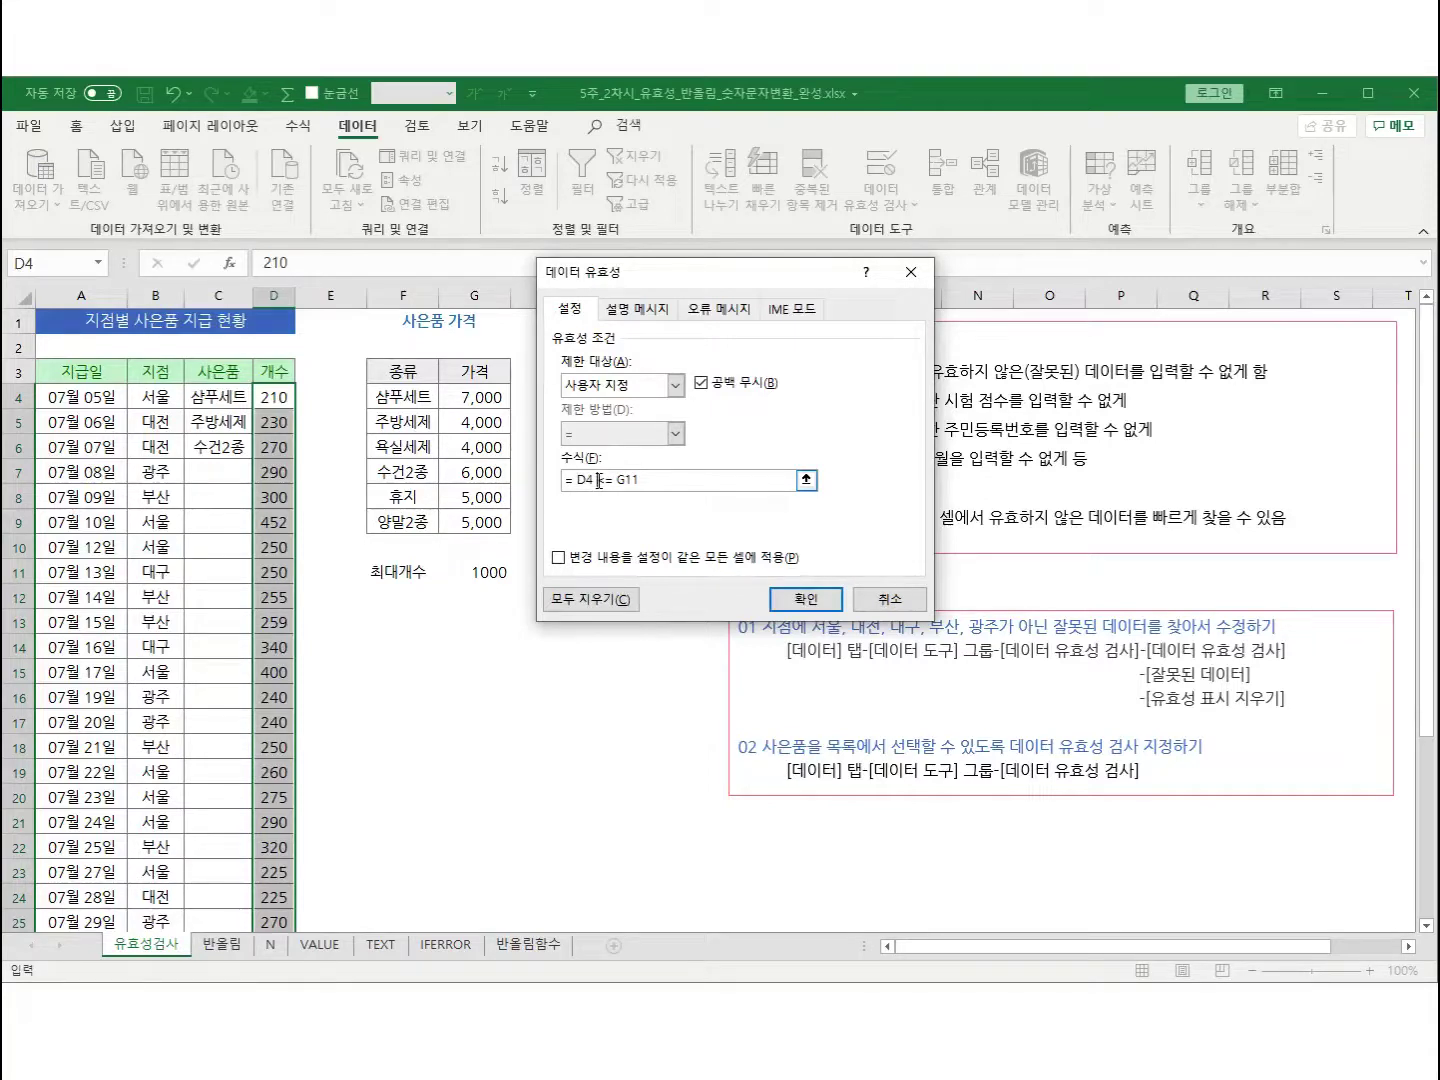
left_click_drag(645, 482, 617, 482)
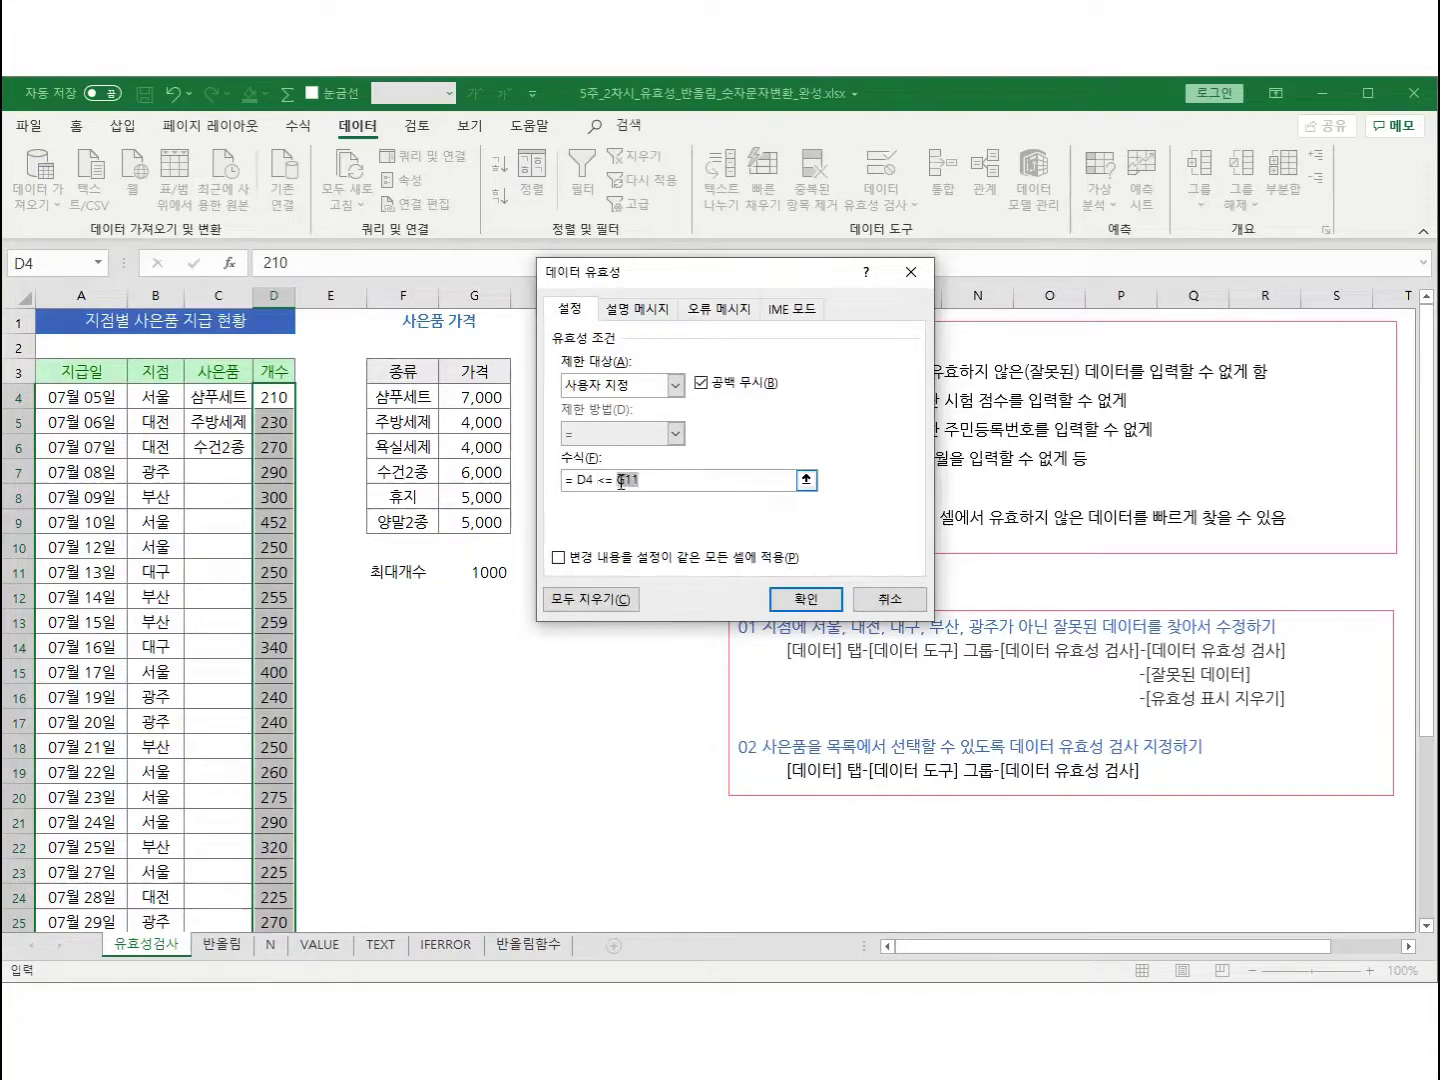
left_click(494, 569)
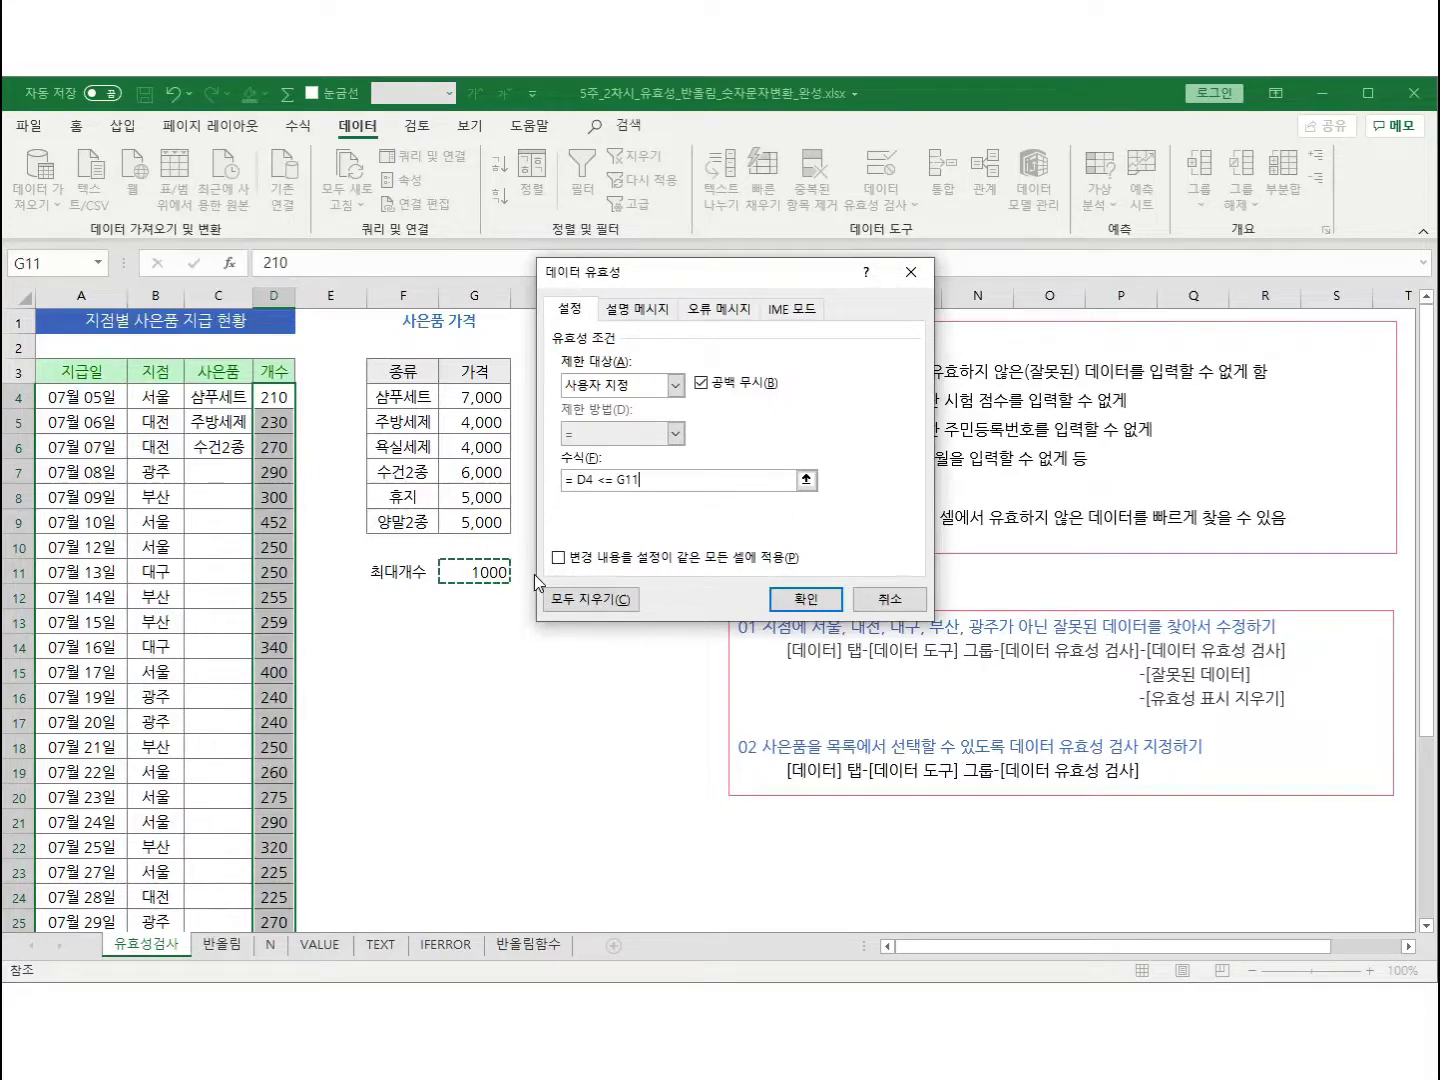
key("F4")
left_click(807, 598)
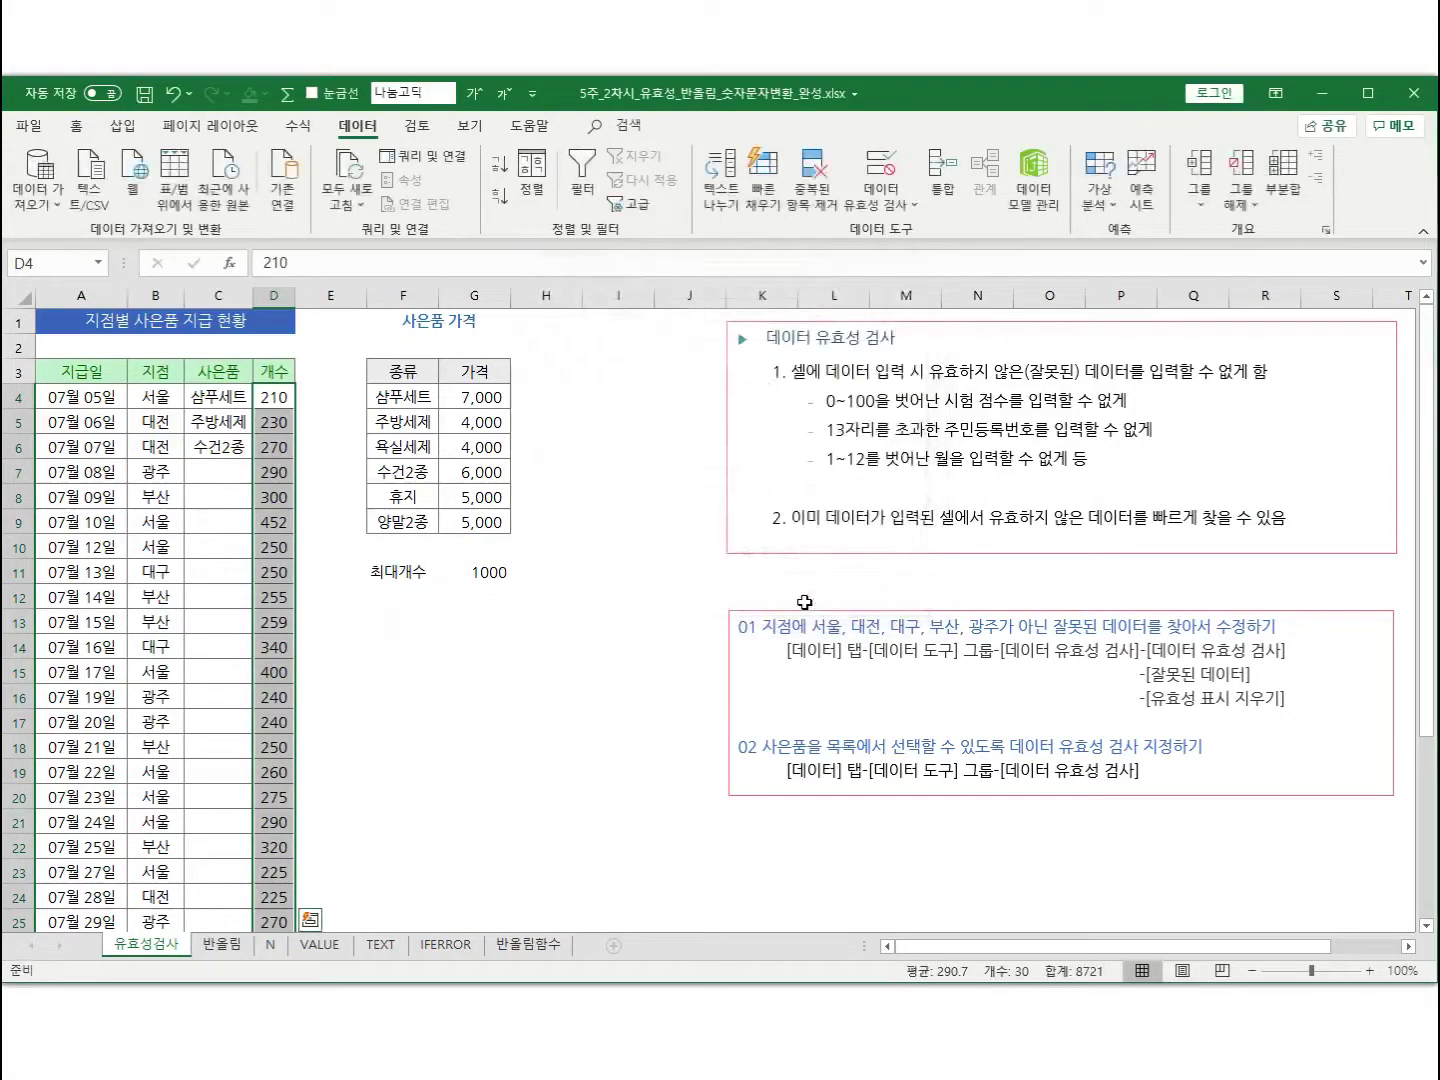
Try entering 1200 in cell D5 to test the cell-based limit, and cancel the entry
left_click(277, 419)
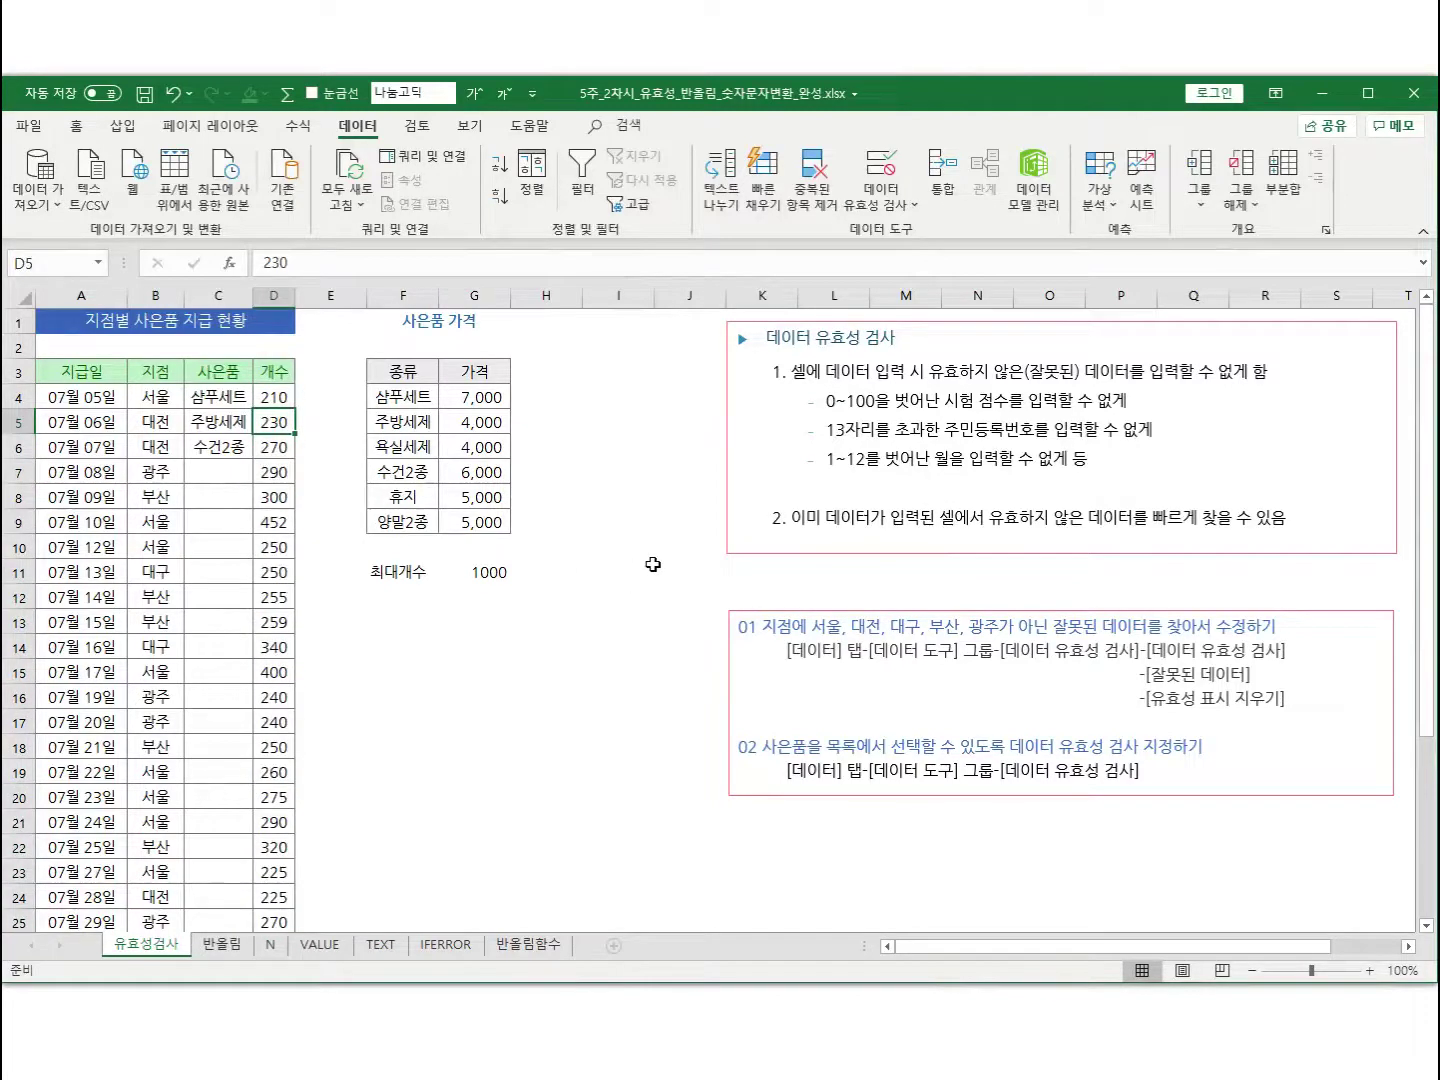
type("1200")
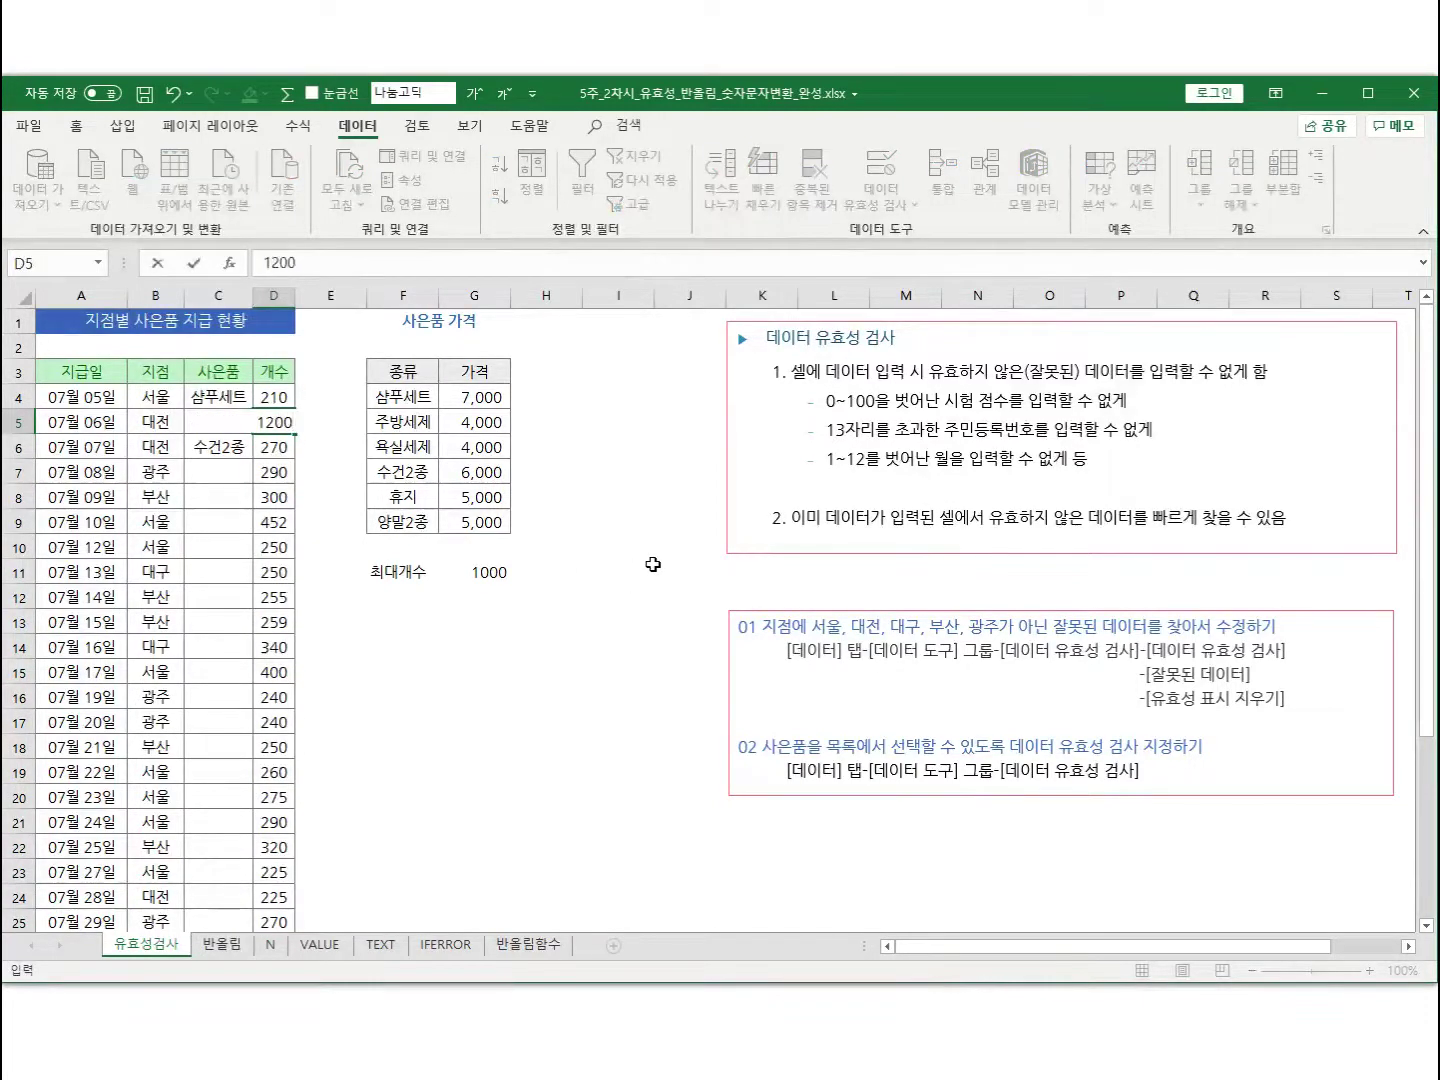
key("Return")
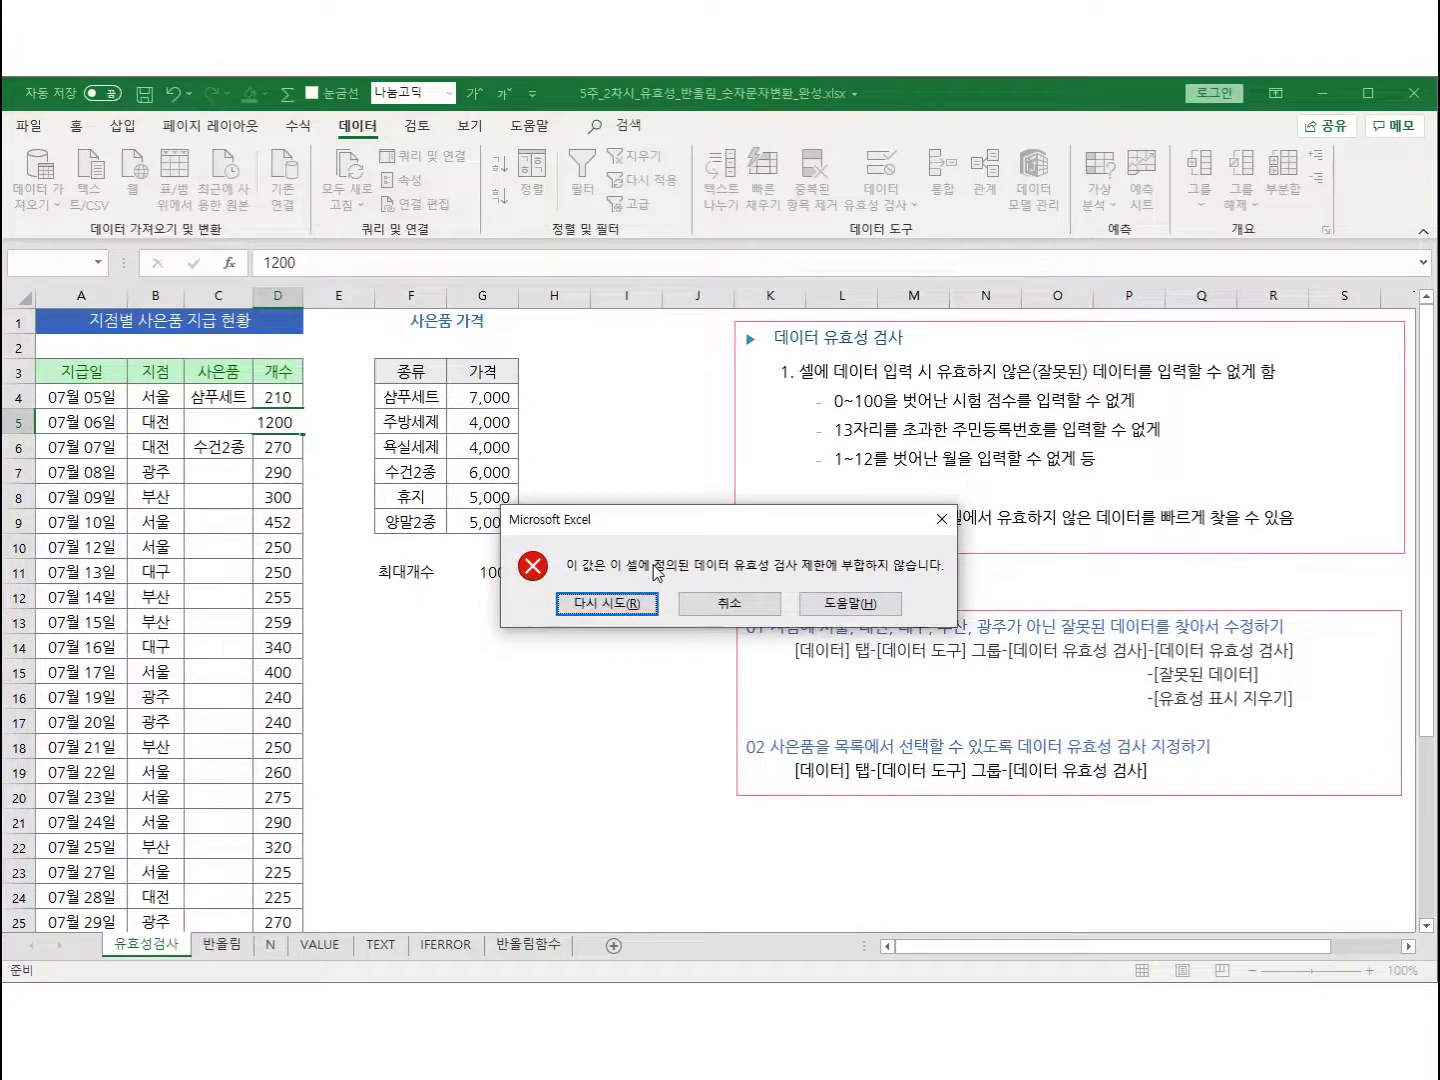
key("Return")
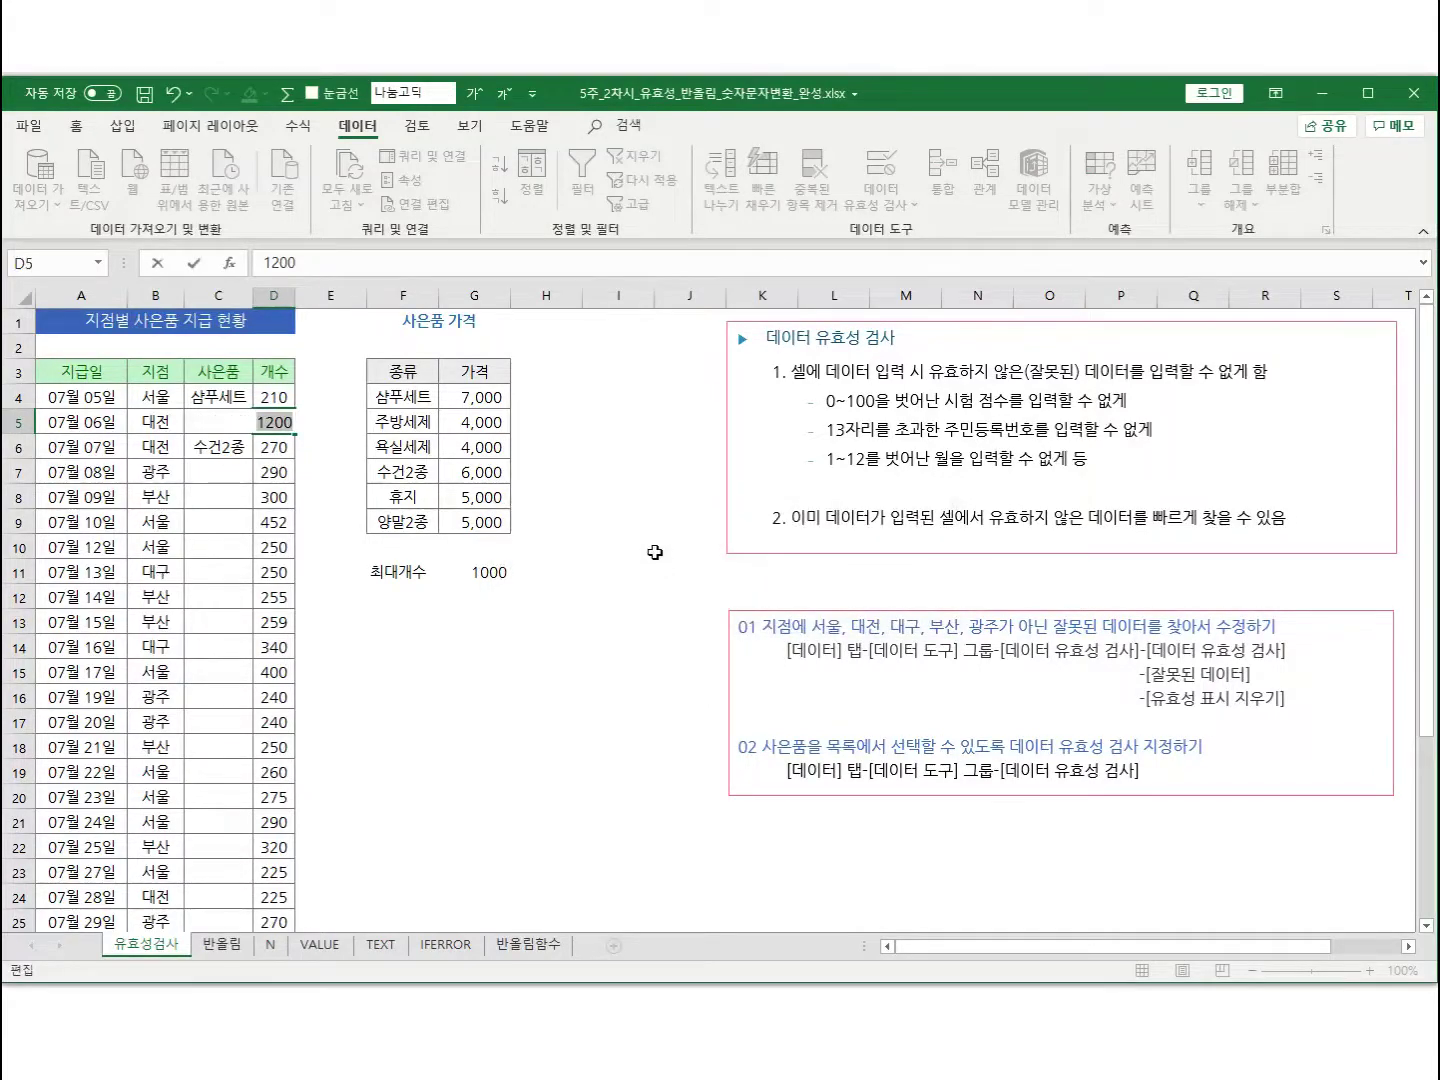
key("Escape")
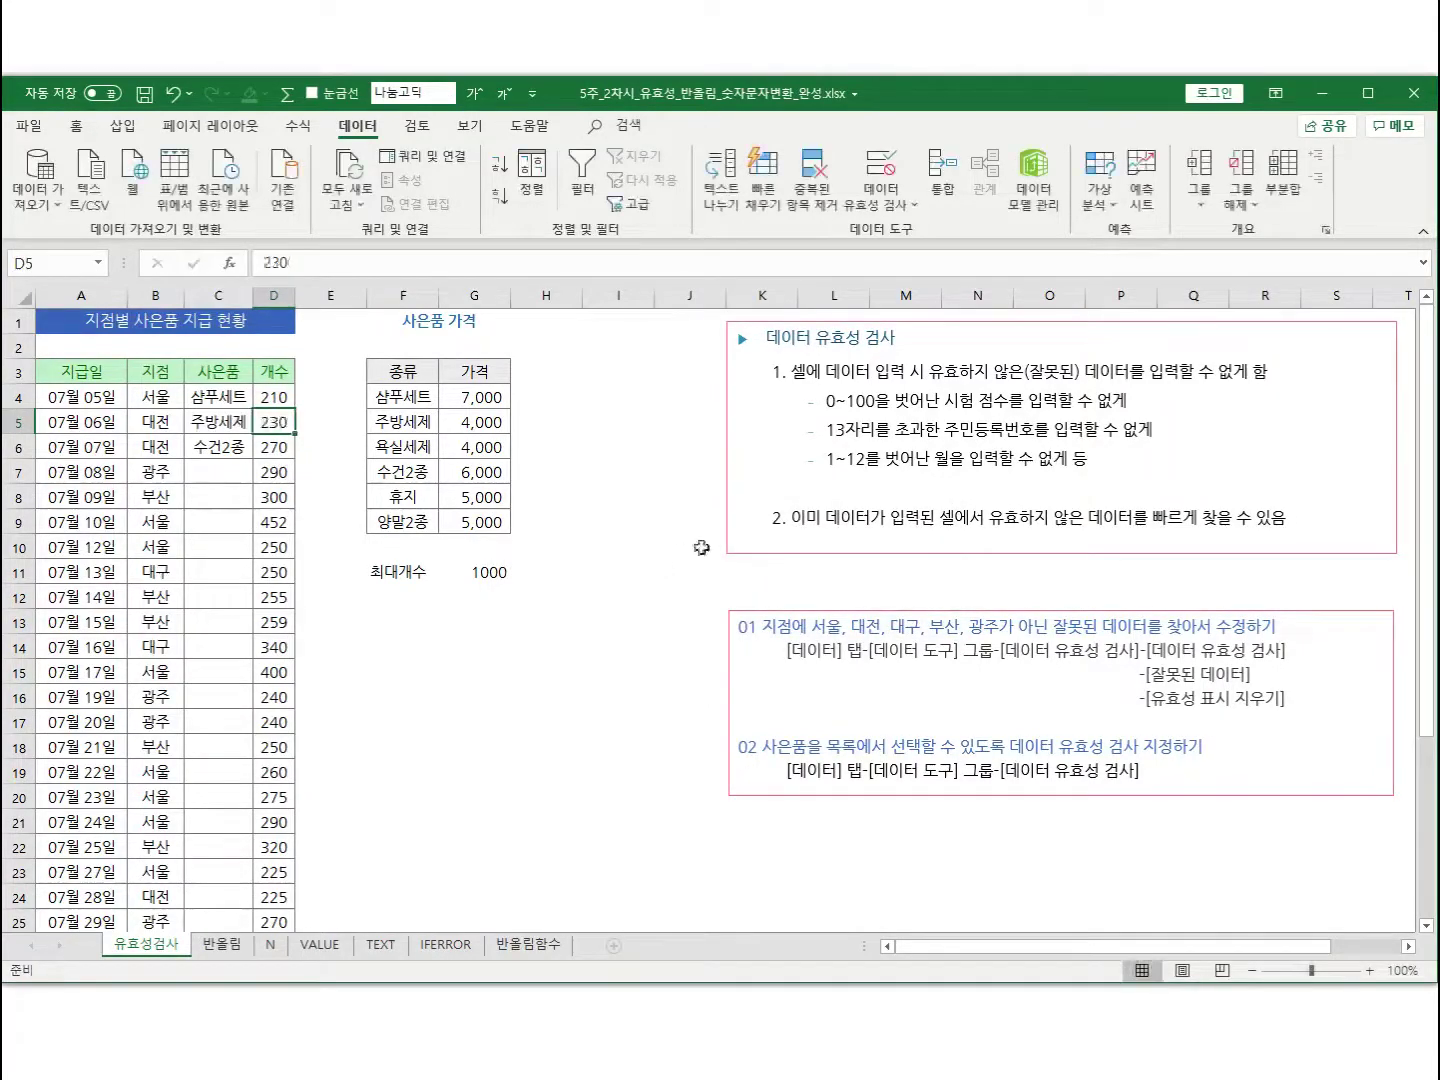
Set the 최대개수 limit in G11 to 400 and circle the invalid data on the sheet
left_click(481, 574)
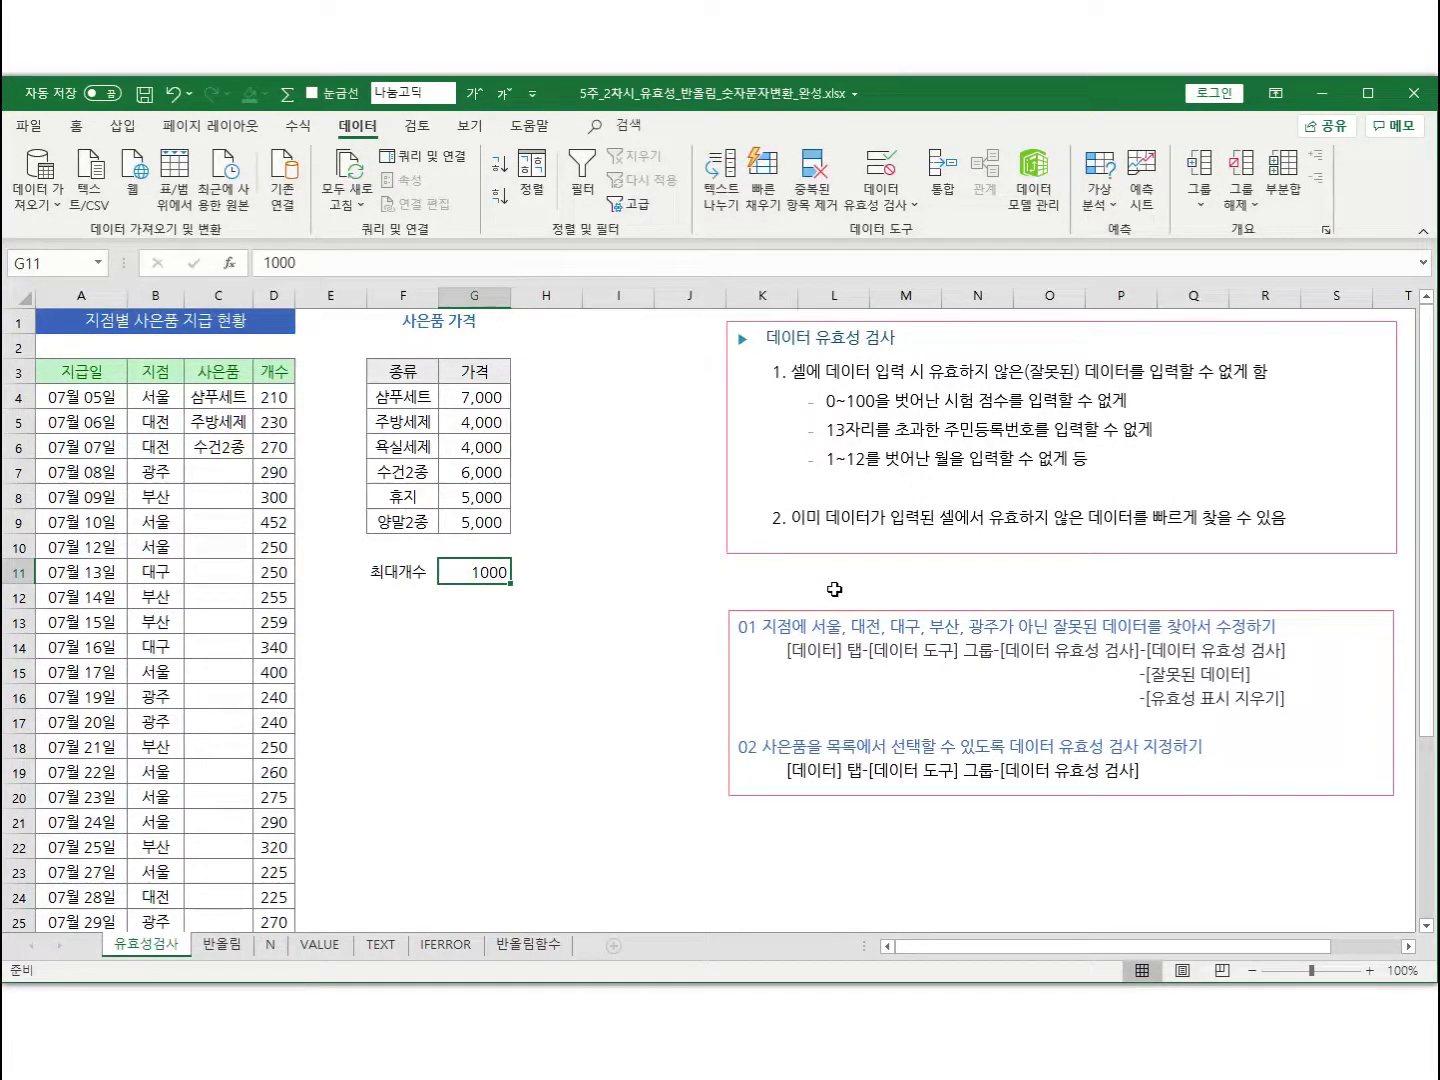
type("400")
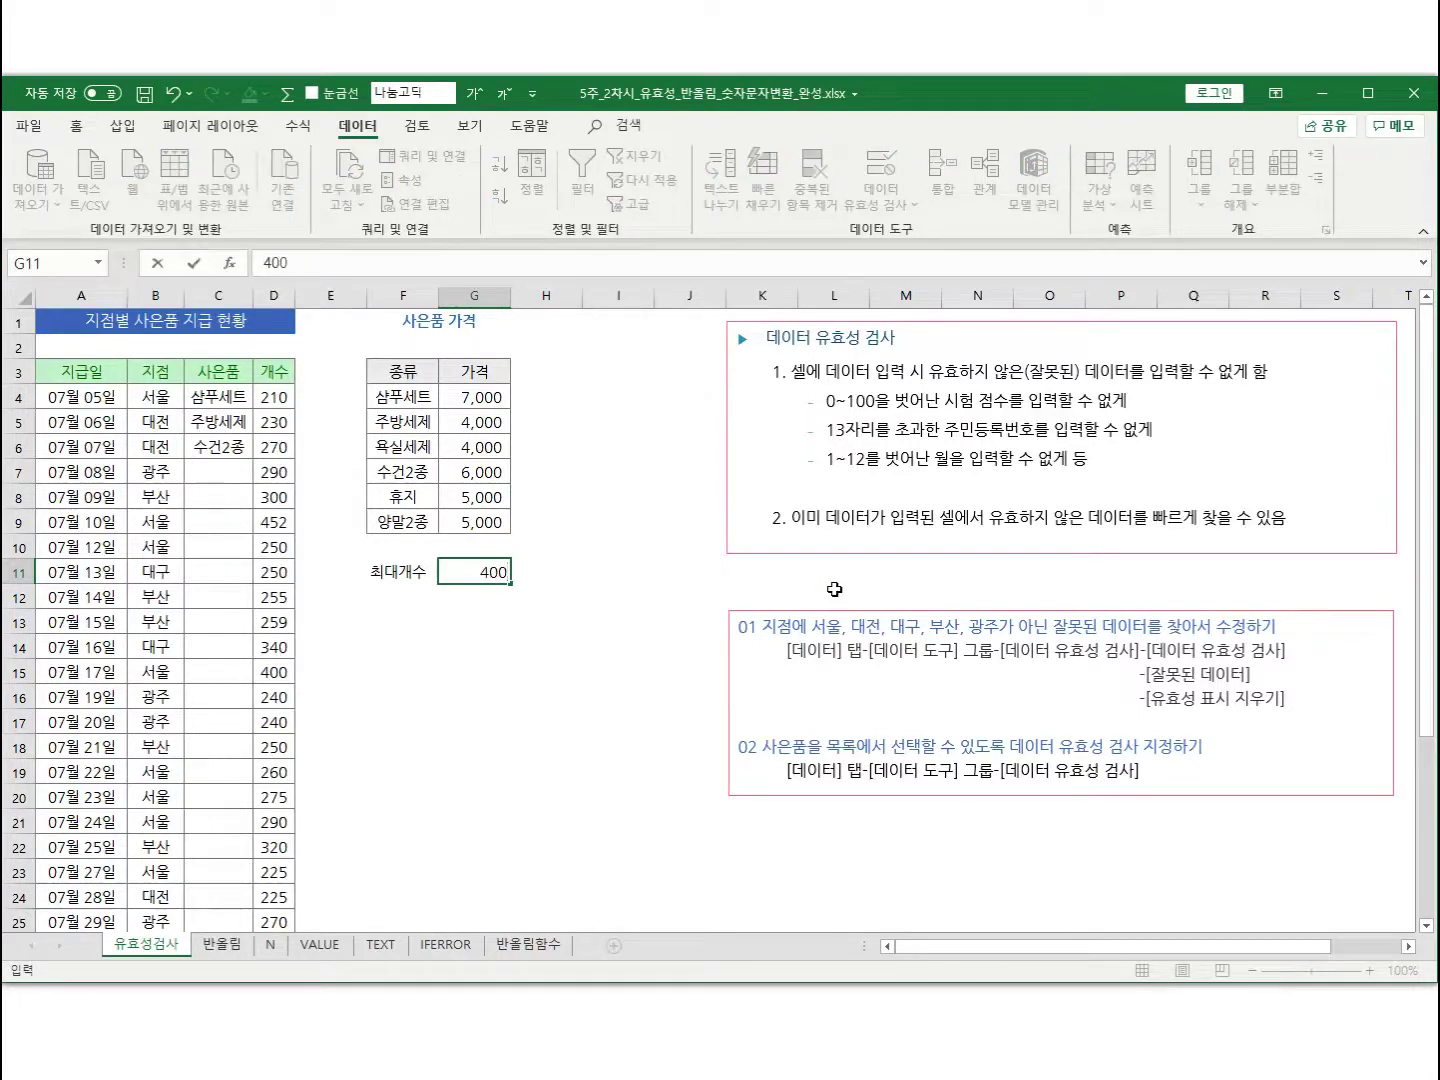
key("Return")
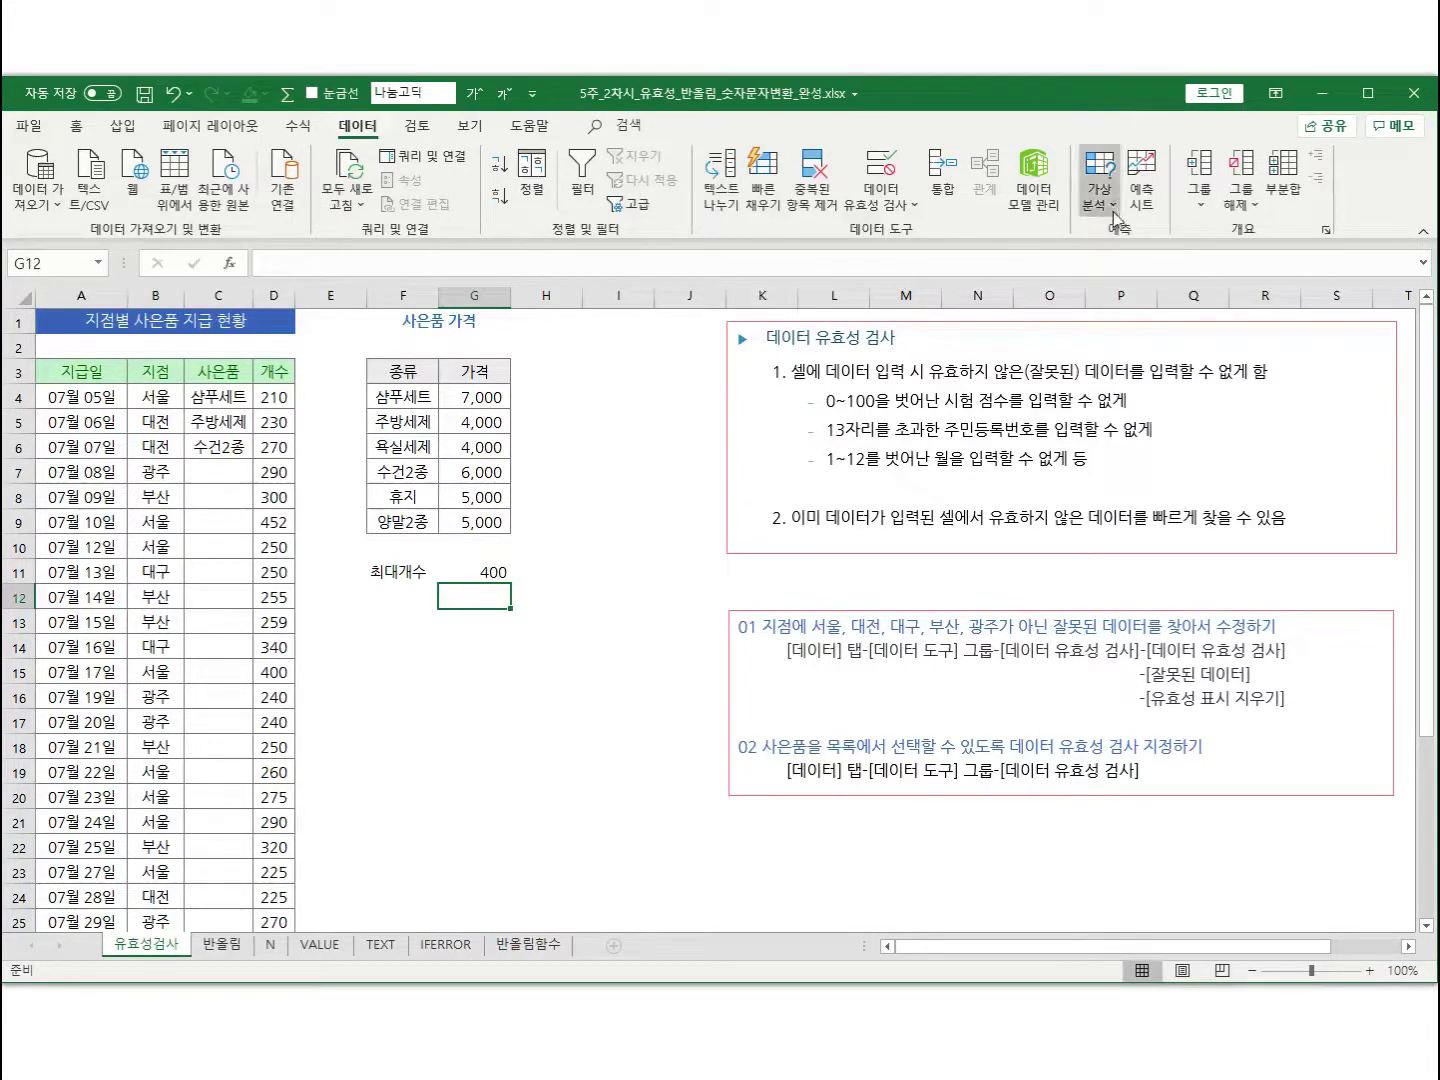
left_click(863, 209)
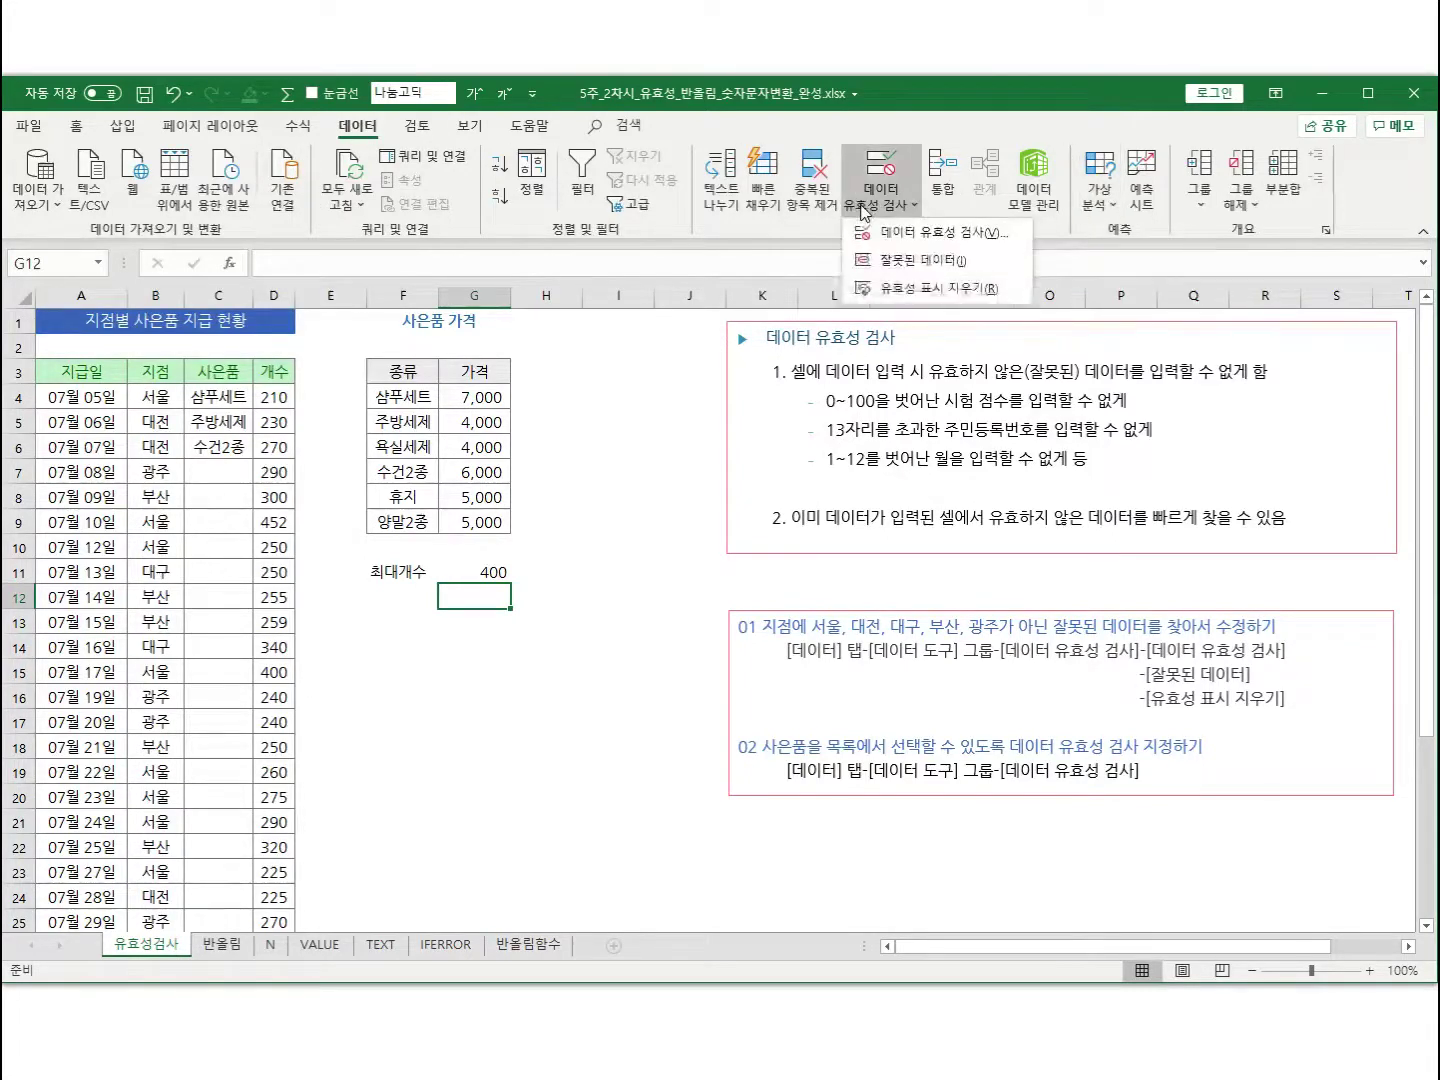
left_click(910, 263)
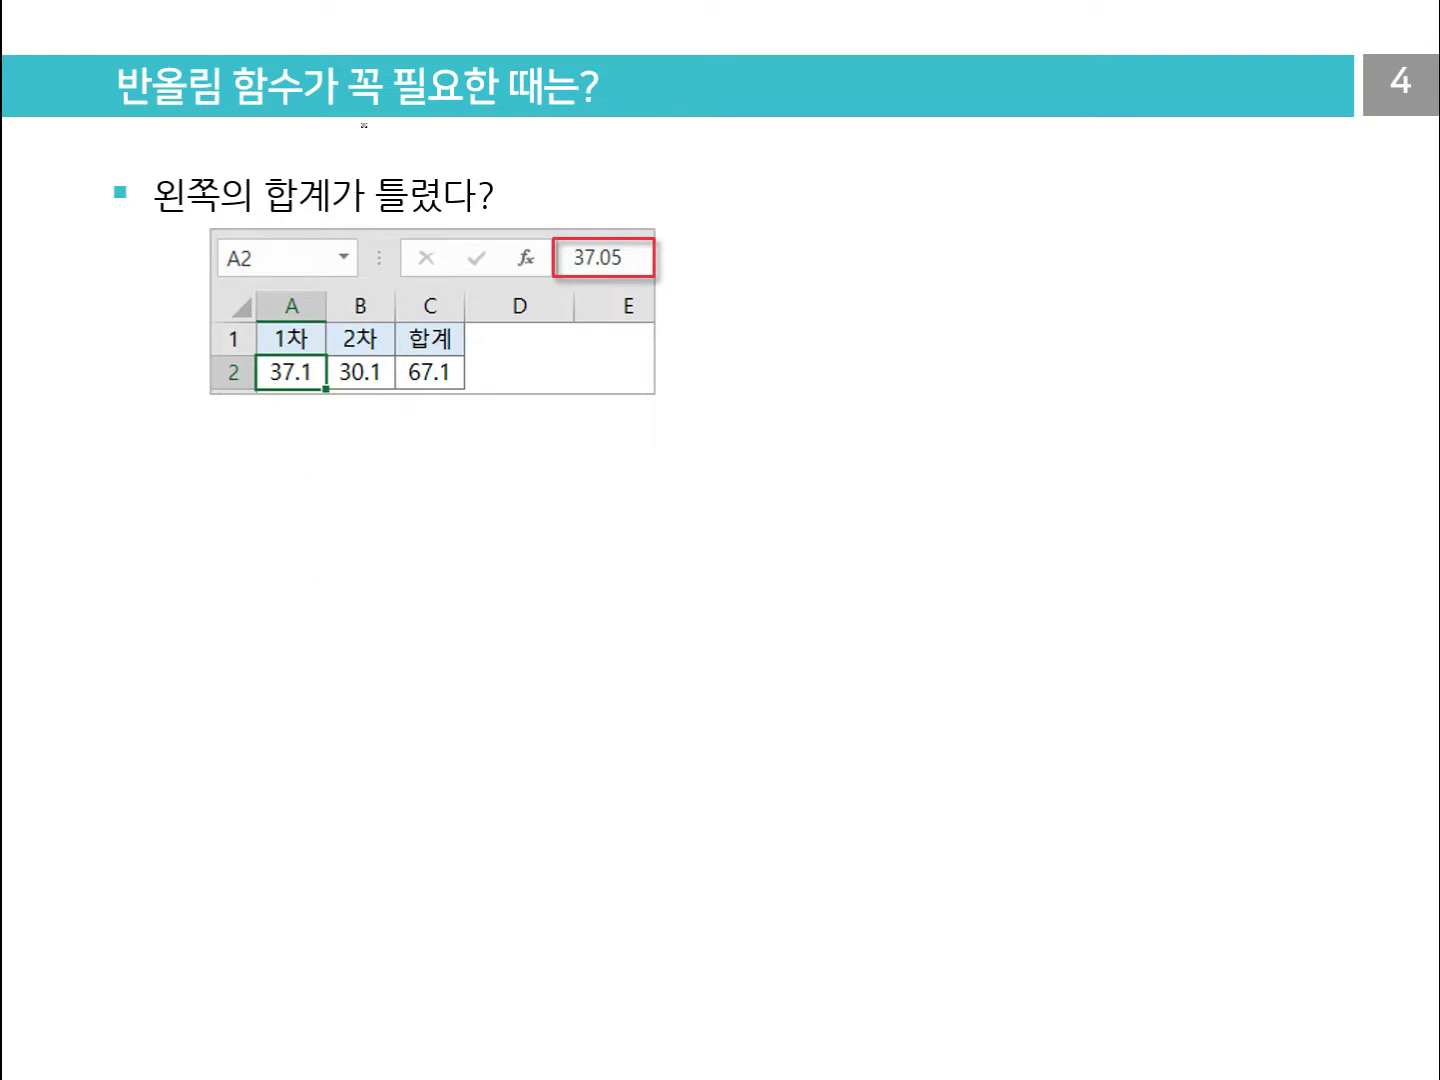
left_click_drag(361, 122, 572, 106)
left_click_drag(264, 391, 383, 396)
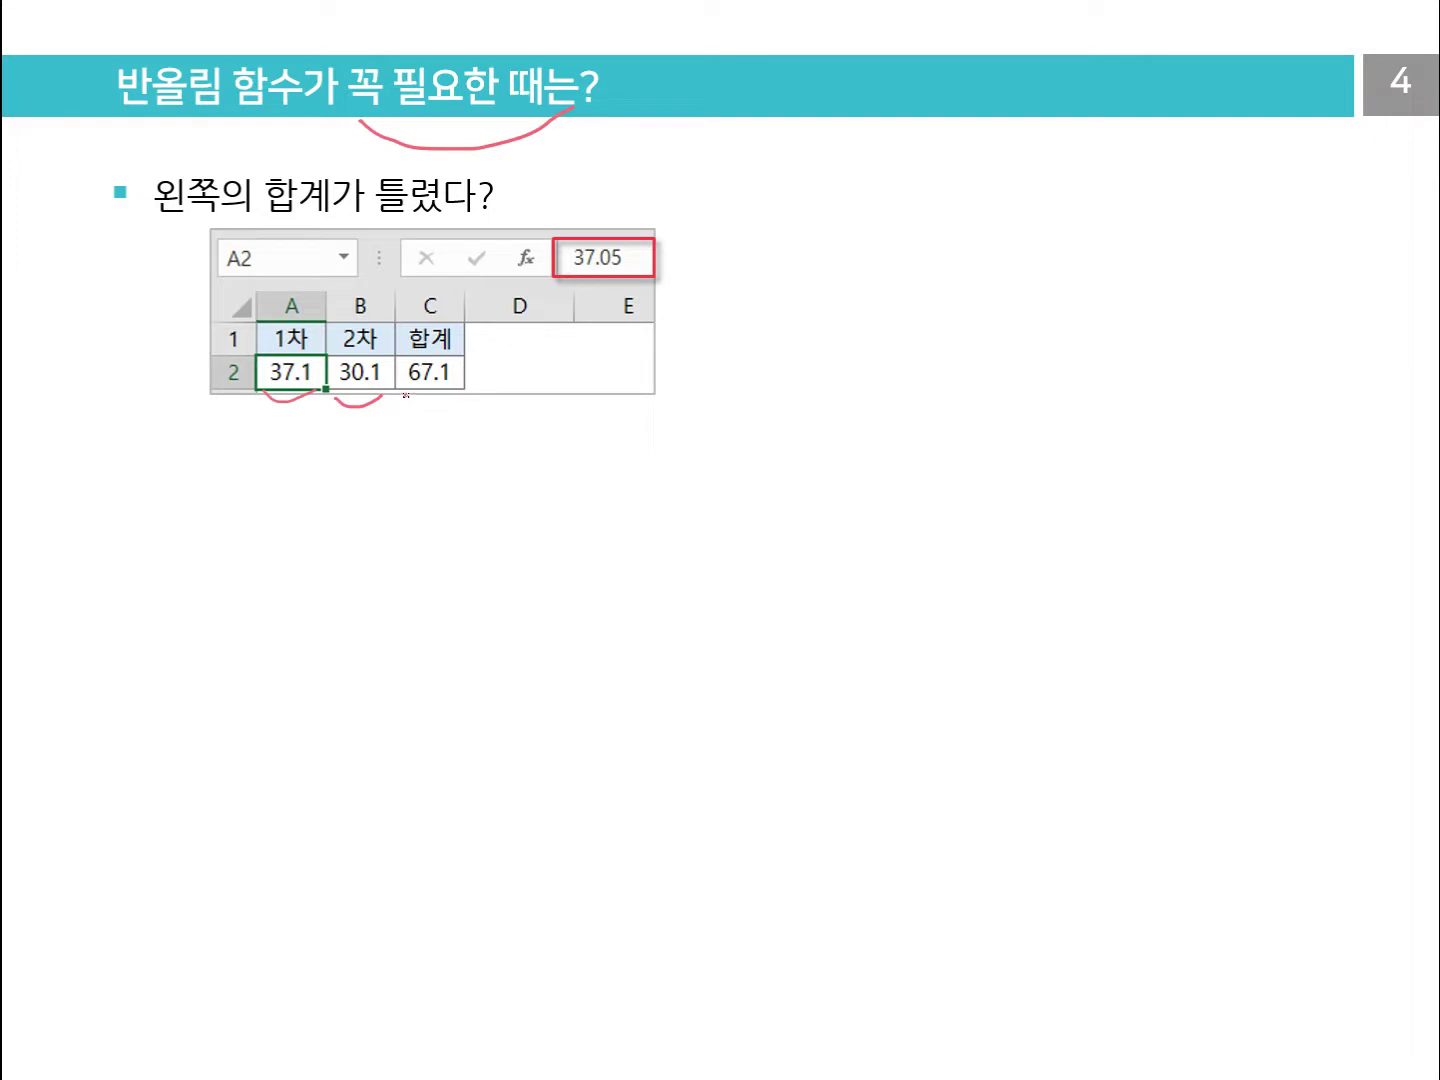
left_click_drag(410, 396, 470, 399)
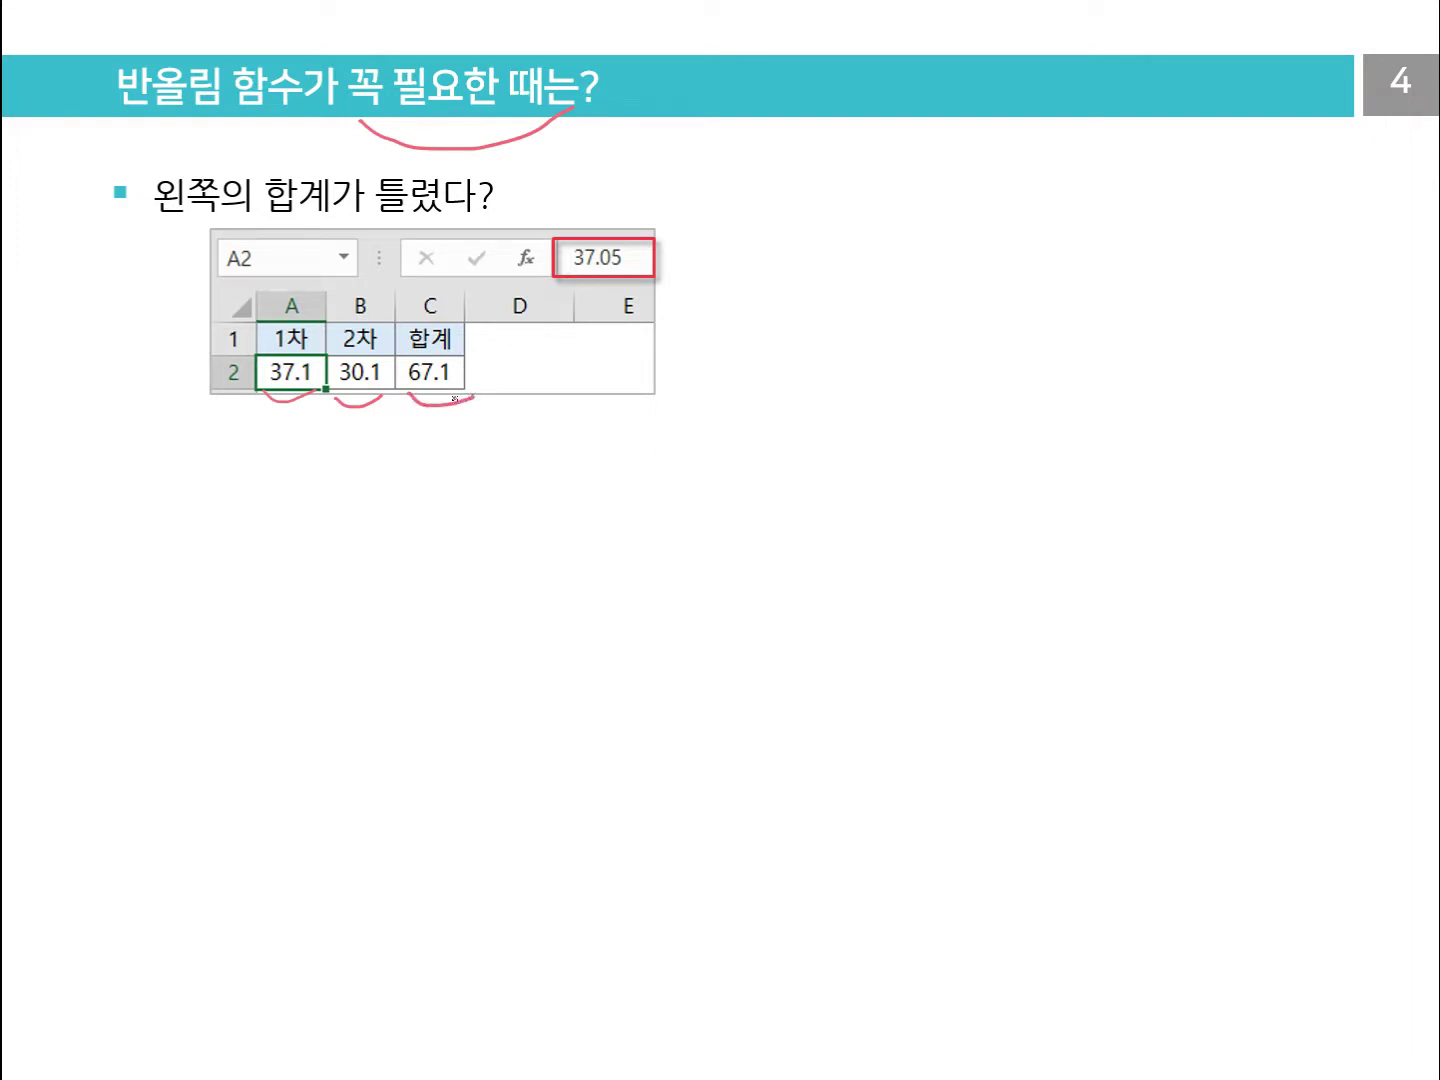